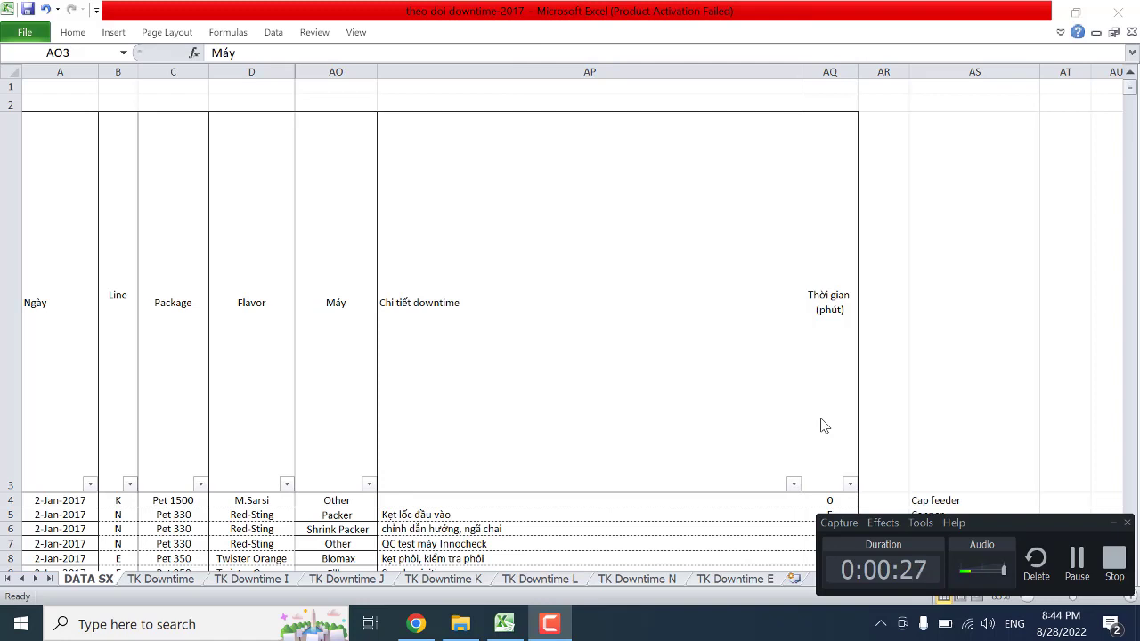
click(1112, 522)
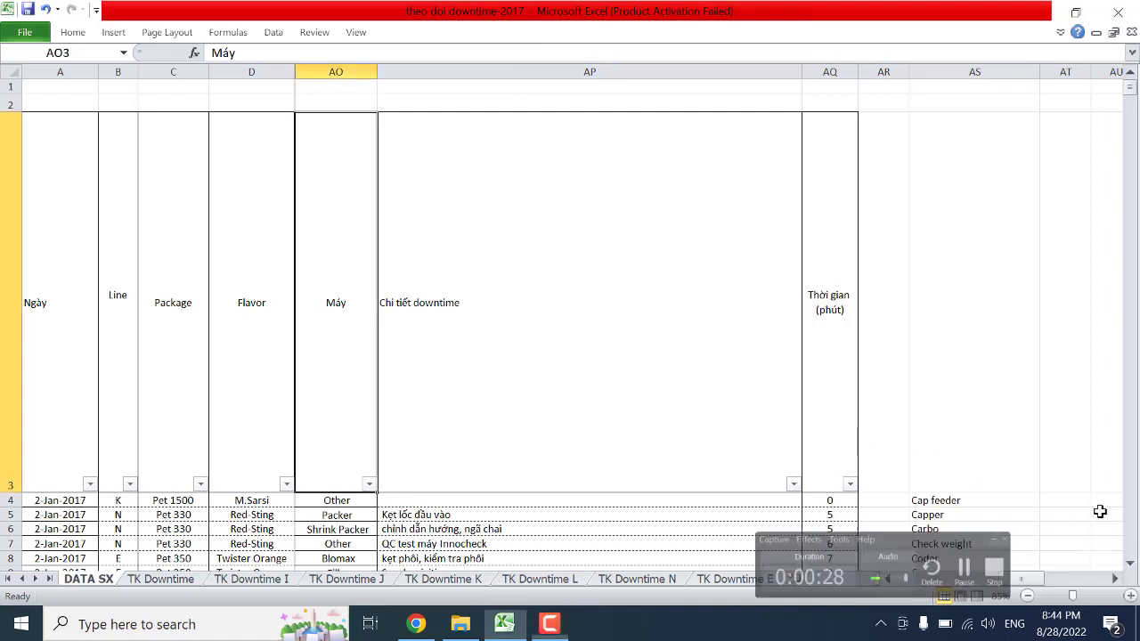
click(63, 105)
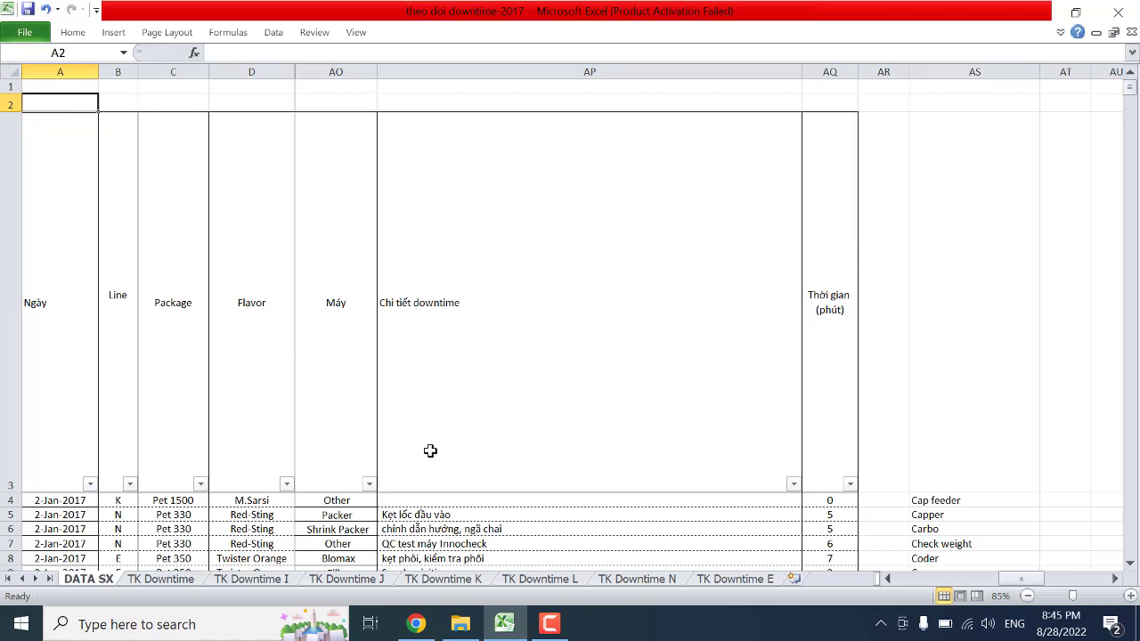
click(551, 625)
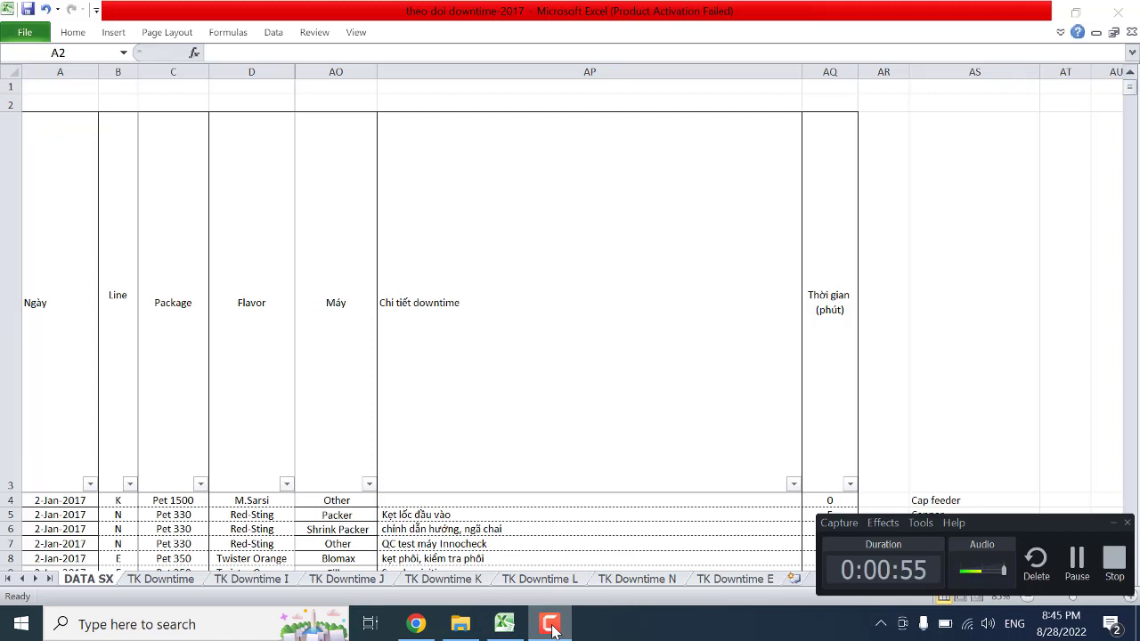
click(550, 625)
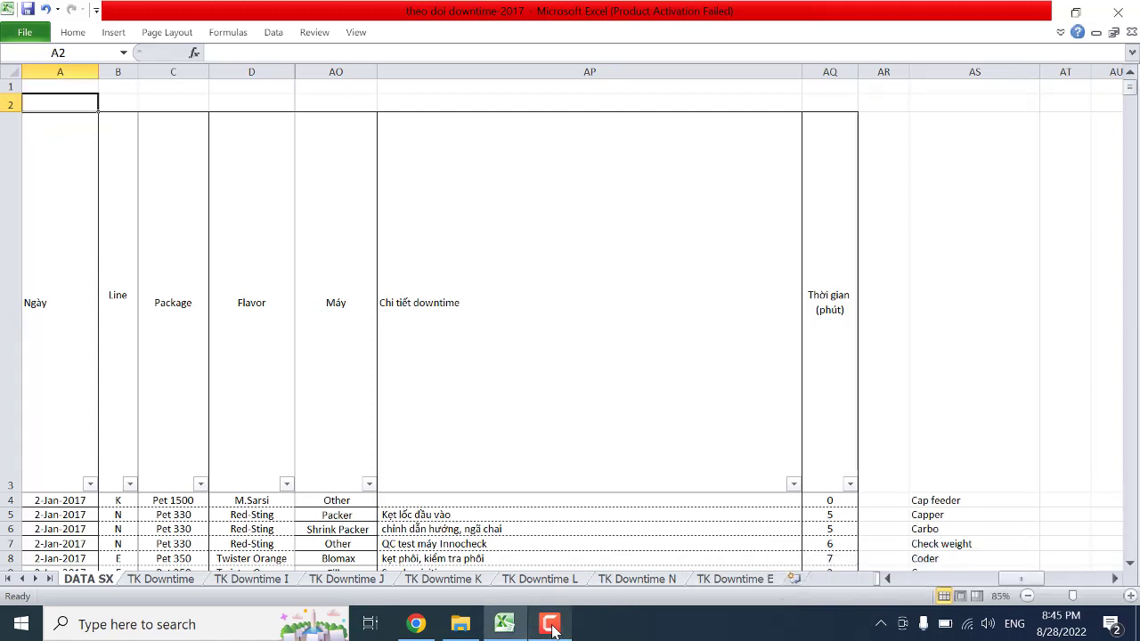
click(116, 386)
click(49, 387)
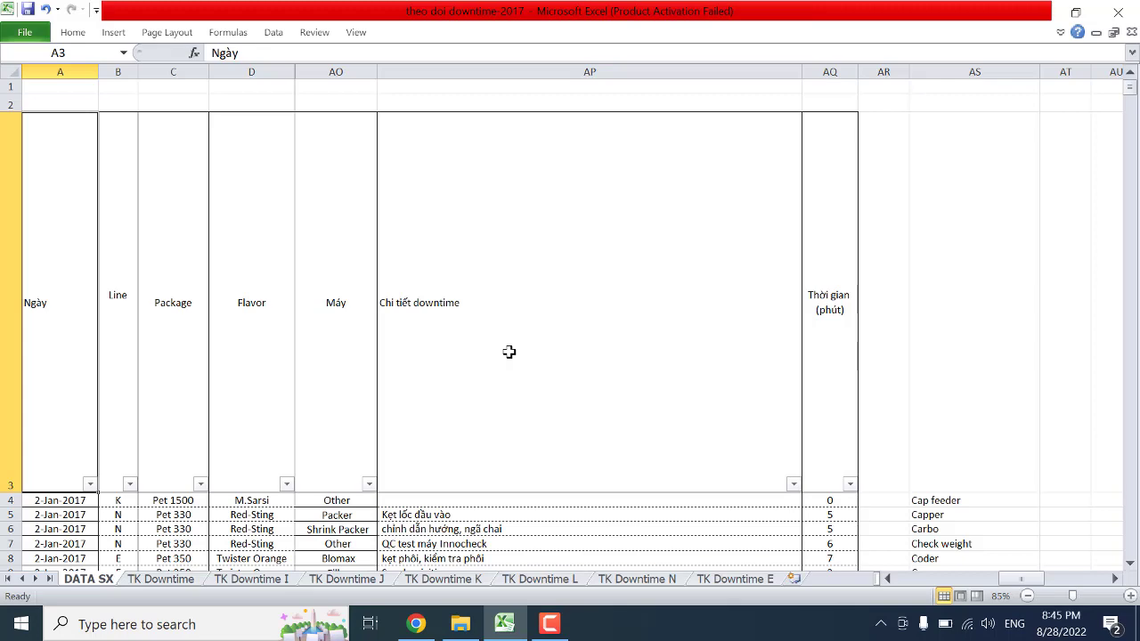
Step: Examine the early January downtime records on the DATA SX sheet, together with the machine list in column AS
click(1129, 563)
click(1128, 563)
click(1129, 563)
click(1129, 564)
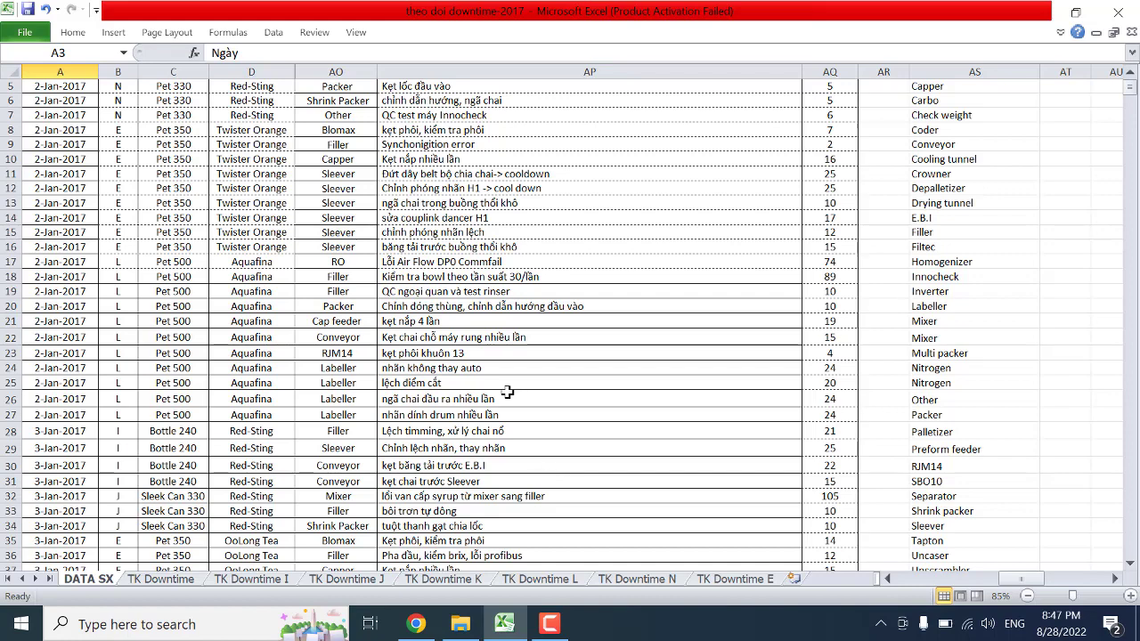
scroll(505, 382, up, 2)
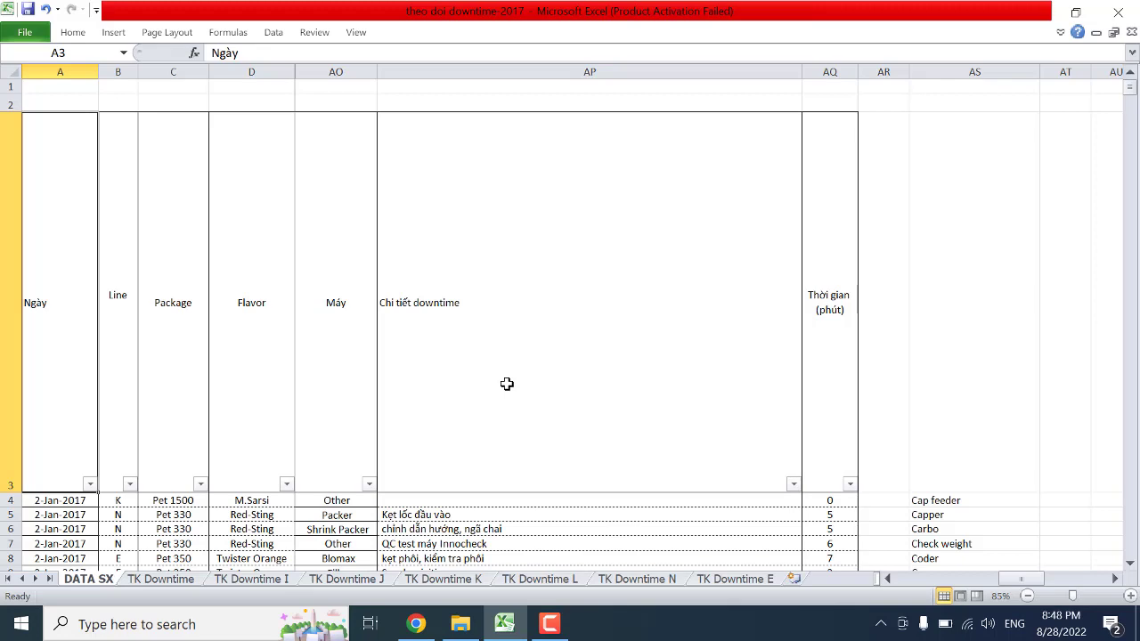
click(1129, 563)
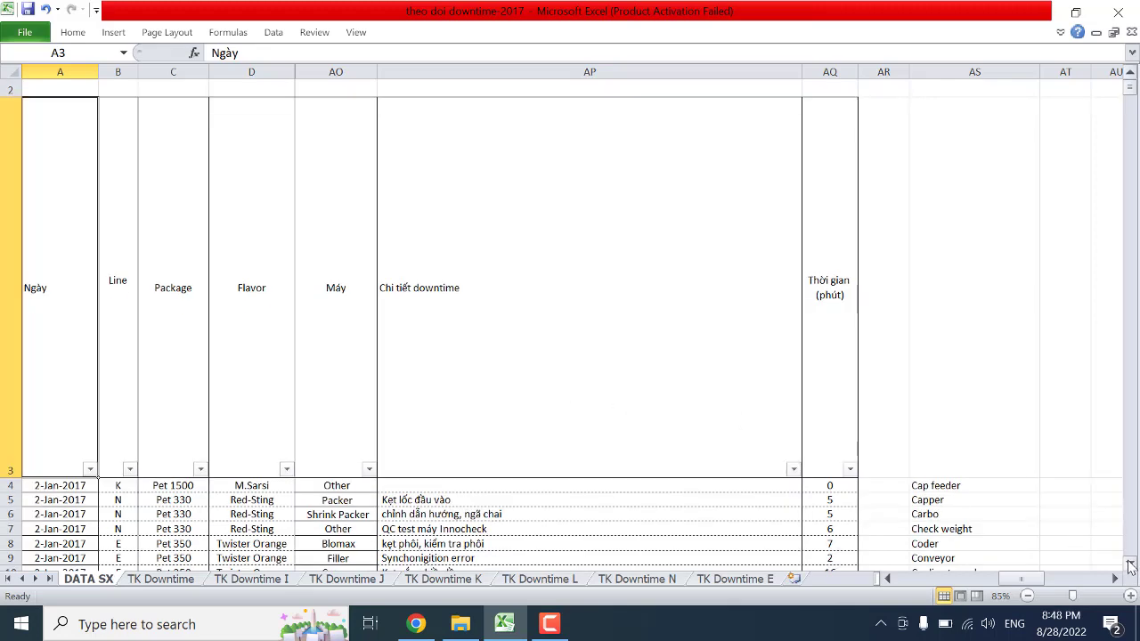
click(1129, 564)
double_click(1129, 563)
click(1128, 564)
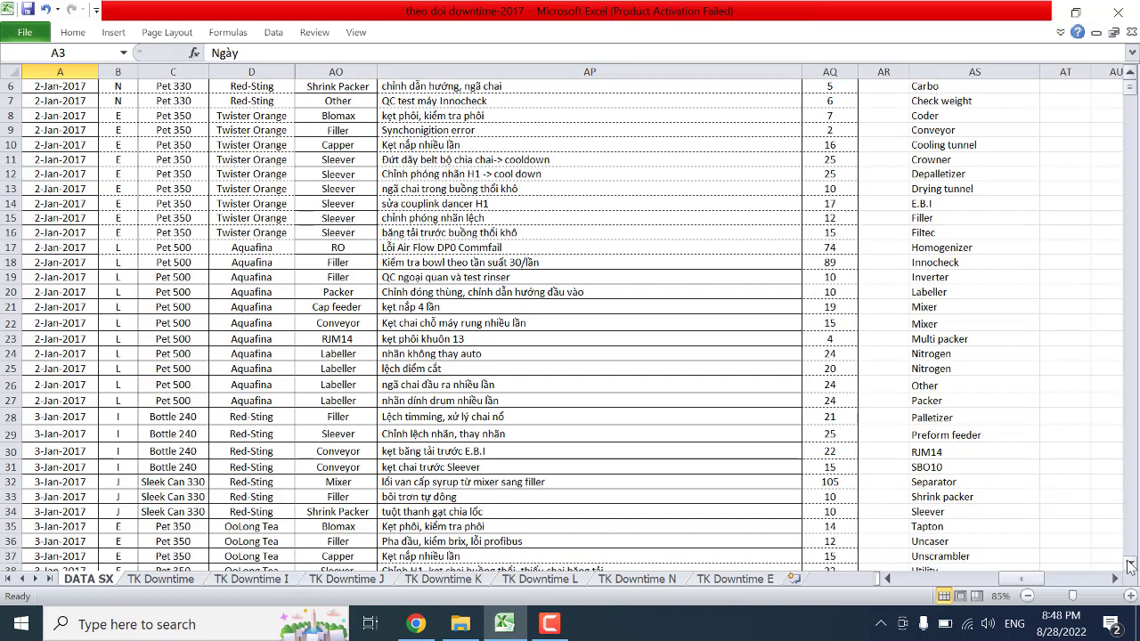
double_click(1129, 564)
double_click(1129, 564)
double_click(1129, 563)
double_click(1129, 564)
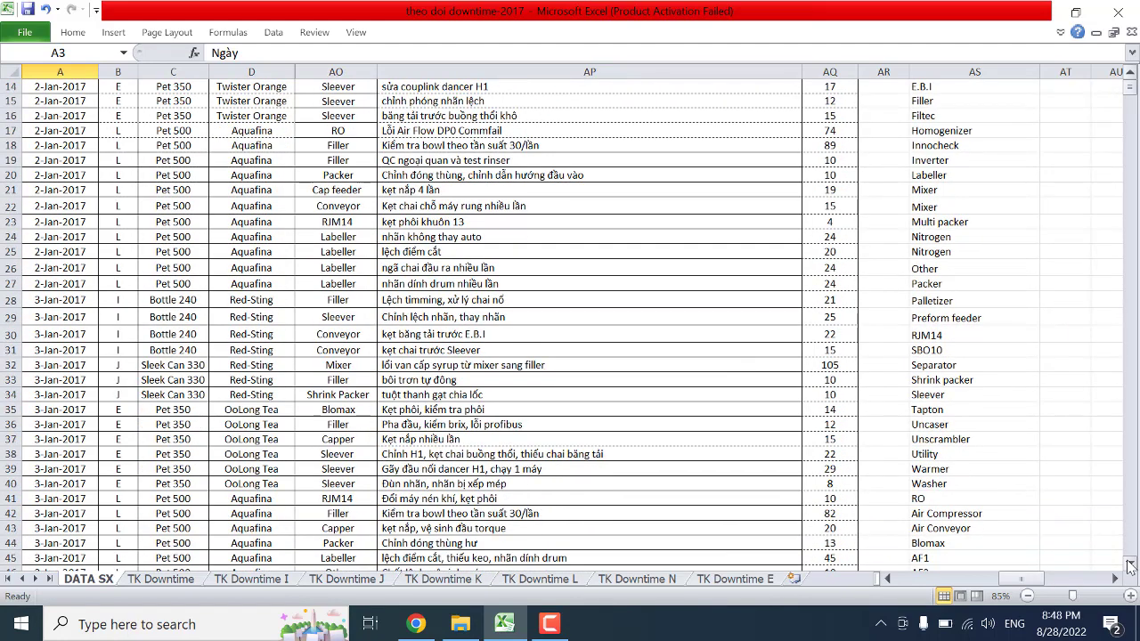
click(1129, 566)
click(1129, 567)
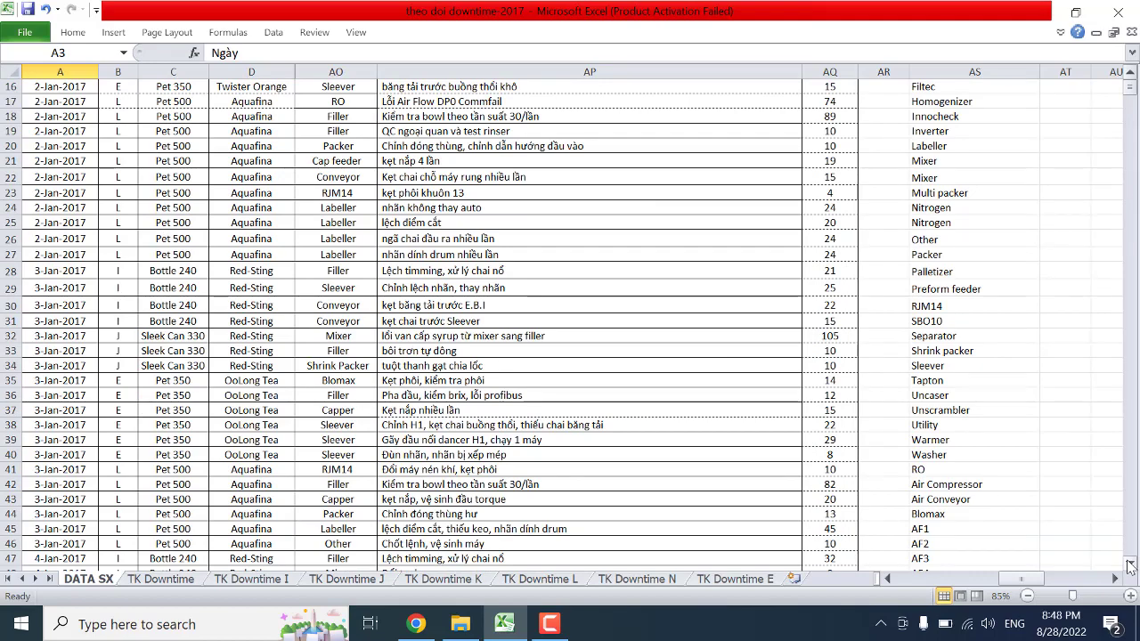
click(1128, 566)
click(1129, 567)
click(1129, 566)
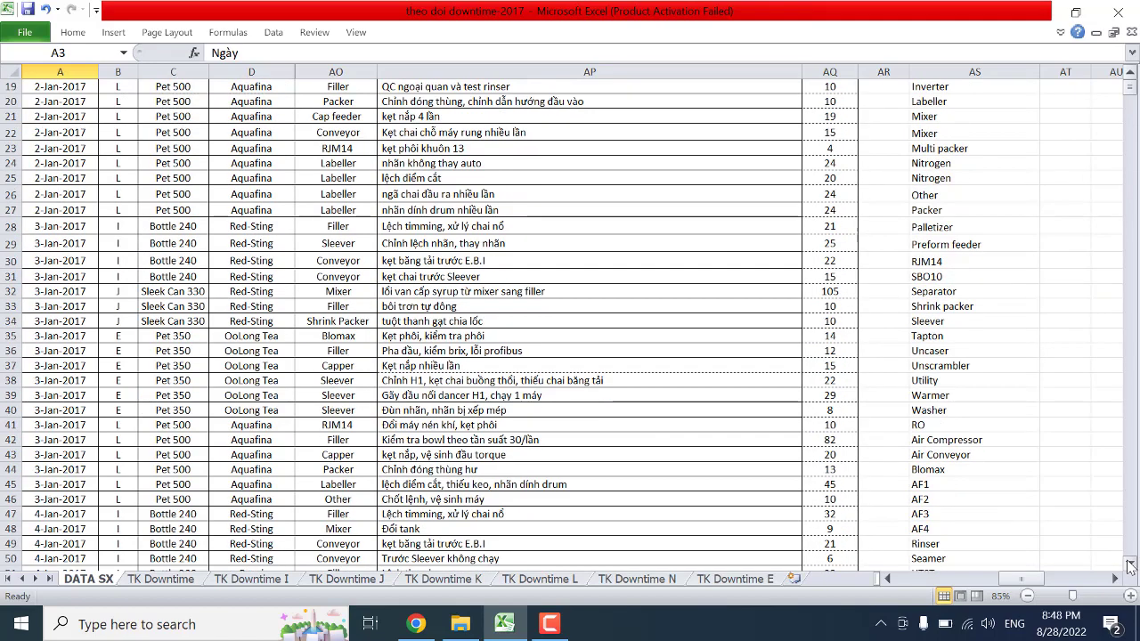
click(1129, 566)
click(1129, 566)
click(1129, 566)
click(1129, 567)
click(1129, 566)
click(1129, 567)
click(1129, 566)
click(1129, 567)
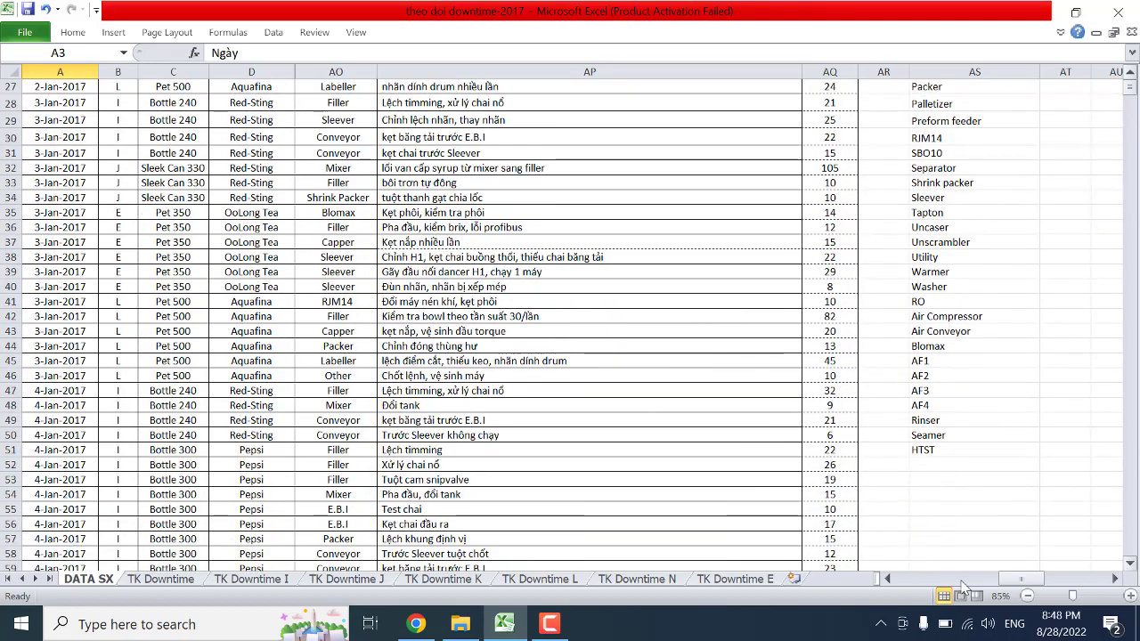
click(549, 626)
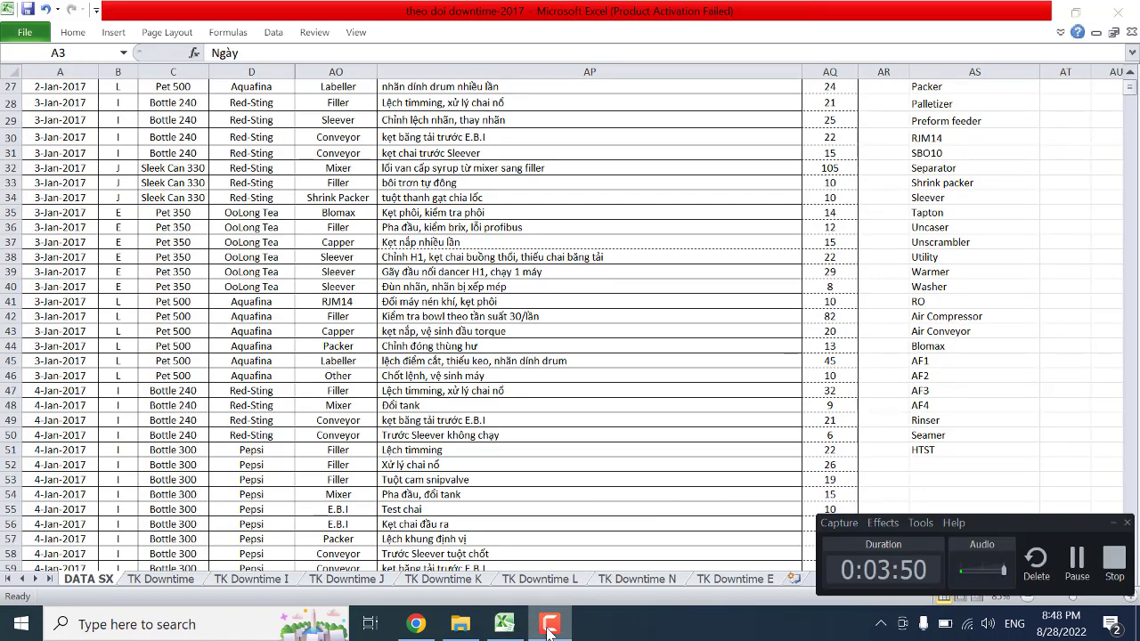
click(550, 626)
click(549, 626)
click(549, 626)
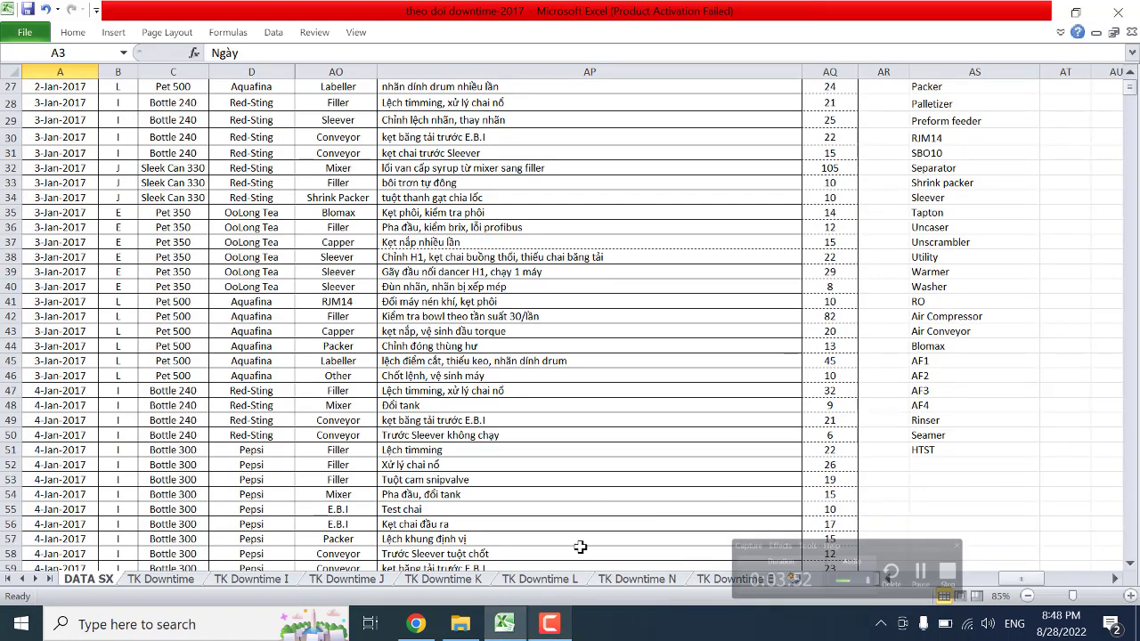
scroll(621, 446, up, 9)
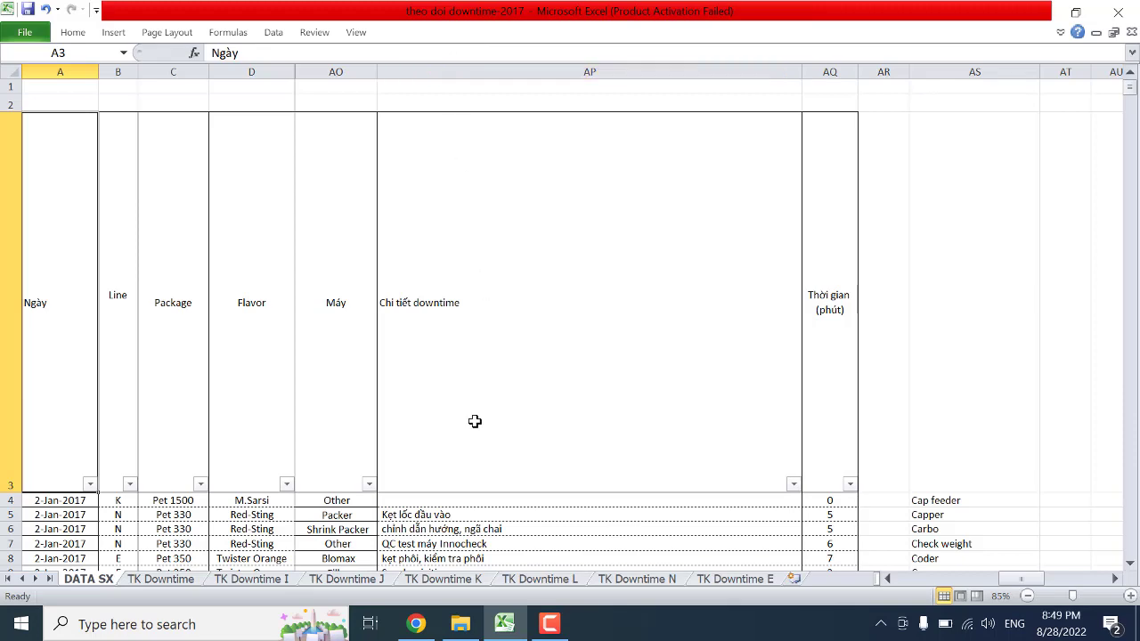
scroll(475, 421, down, 1)
scroll(475, 421, up, 1)
scroll(475, 422, down, 2)
scroll(475, 421, up, 2)
click(1130, 563)
click(1130, 563)
click(1130, 563)
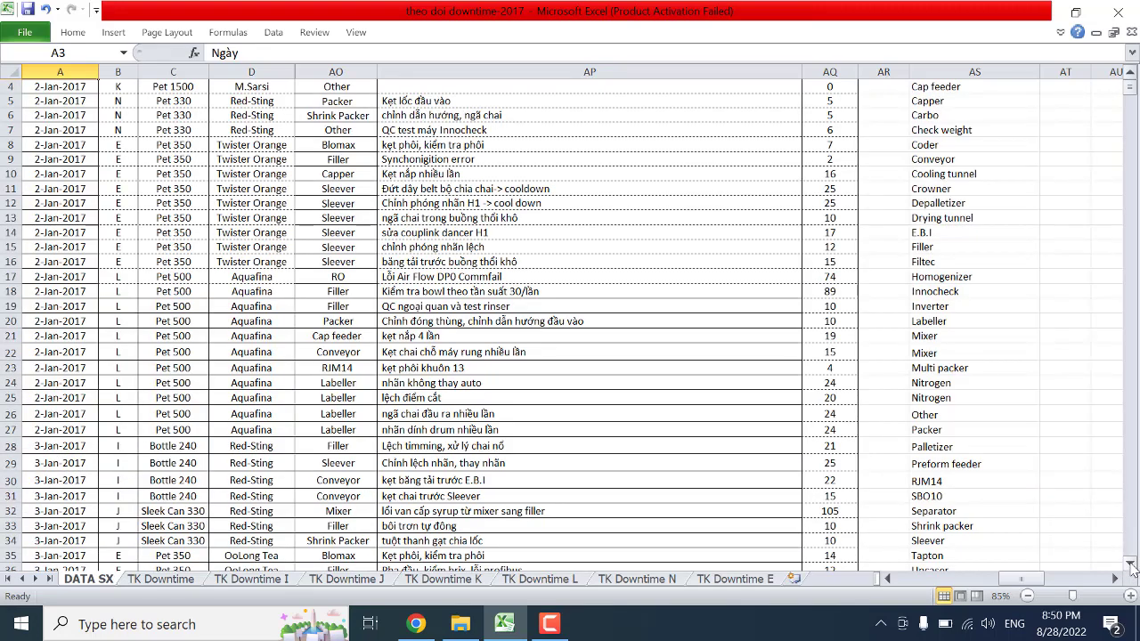
click(1130, 76)
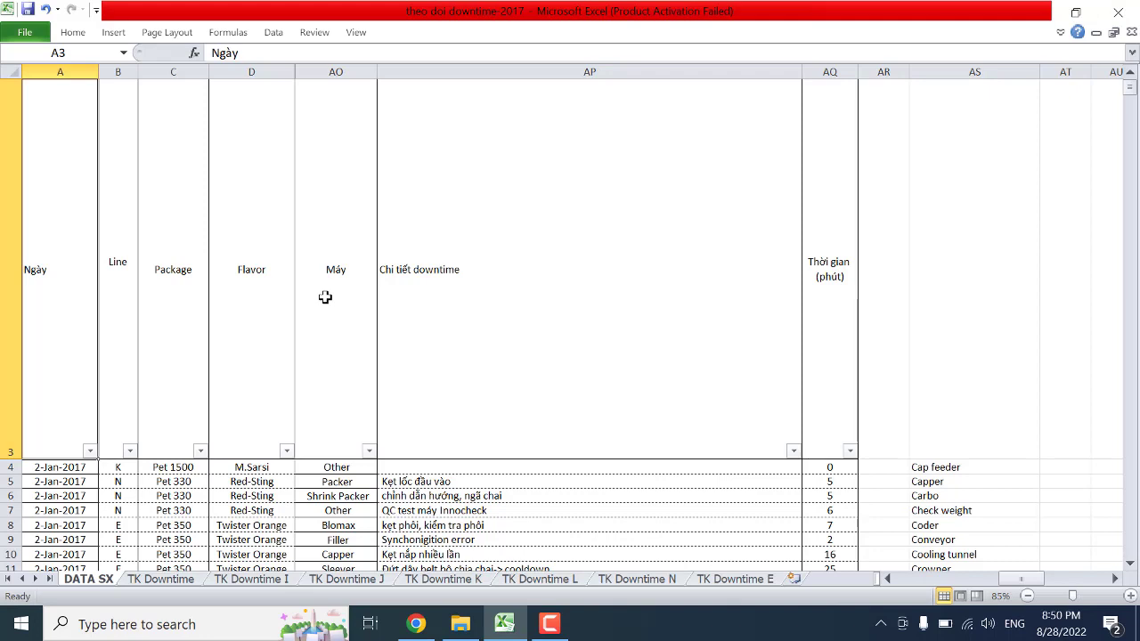
click(550, 625)
click(561, 629)
Step: Review the column headers in row 3 one by one: Ngày, Line, Package, Flavor, Máy, Chi tiết downtime and Thời gian (phút)
click(114, 308)
click(42, 301)
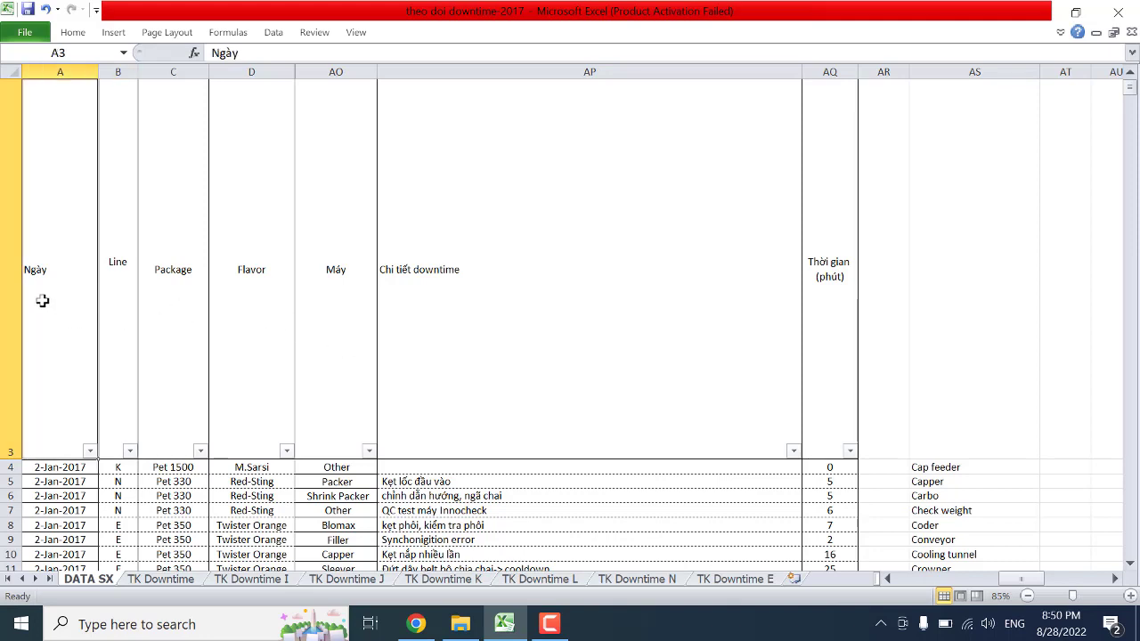
click(117, 303)
scroll(117, 303, up, 1)
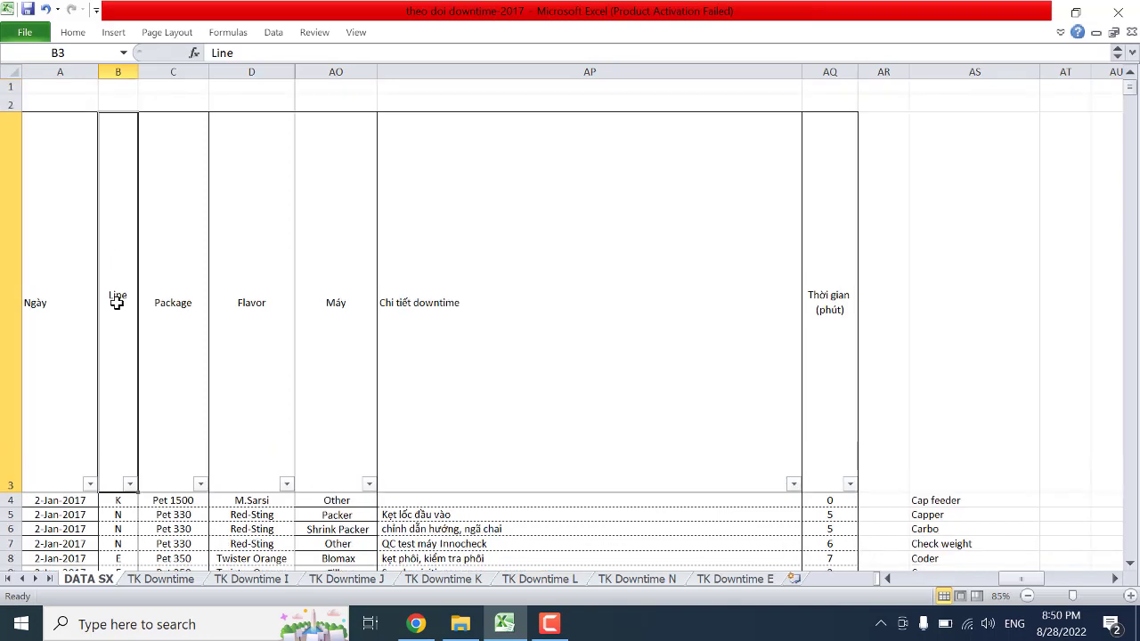
click(188, 355)
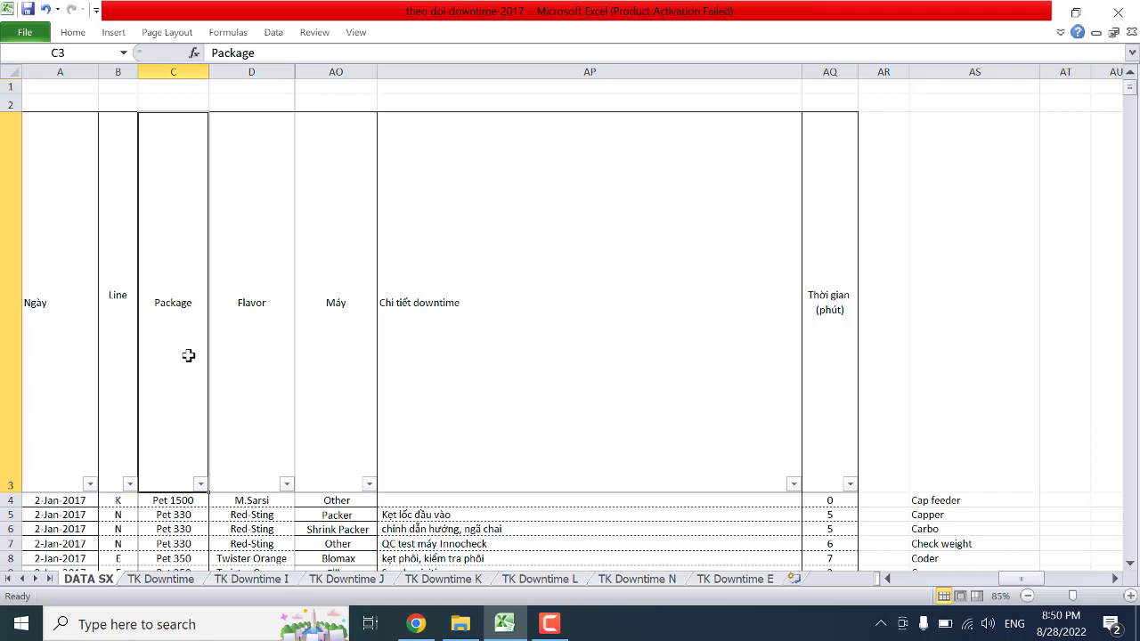
click(265, 349)
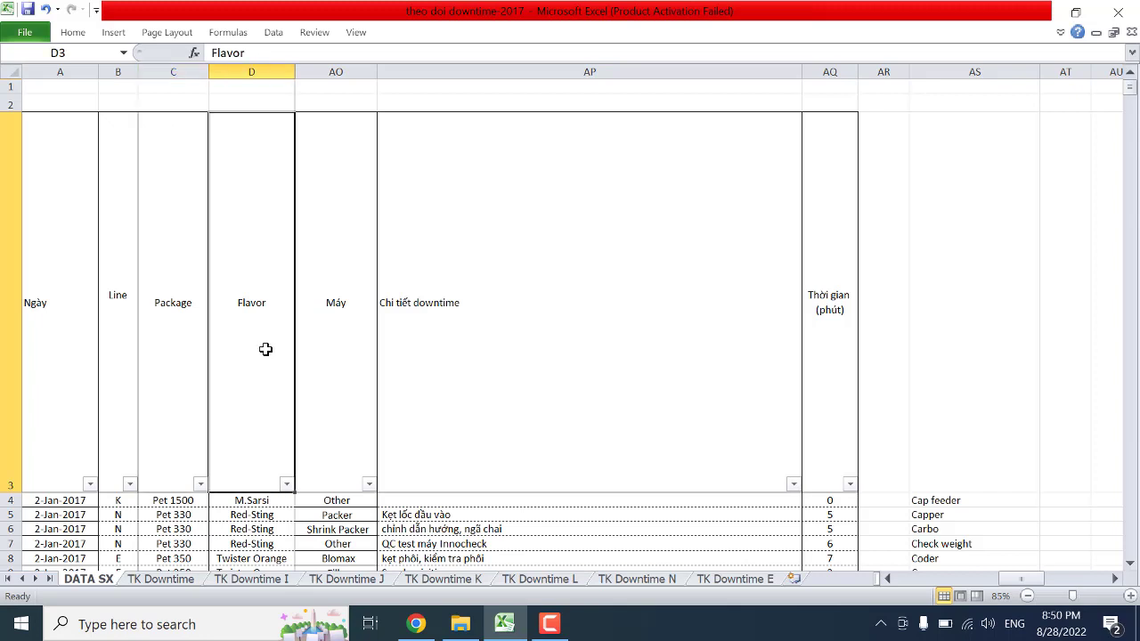
click(356, 348)
click(550, 340)
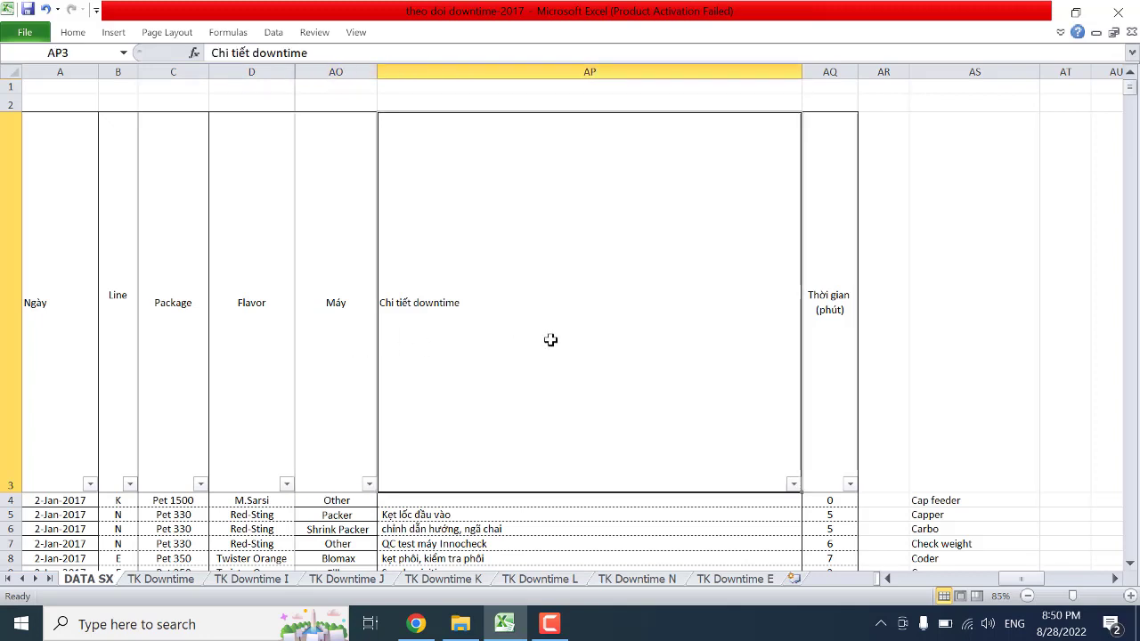
click(840, 344)
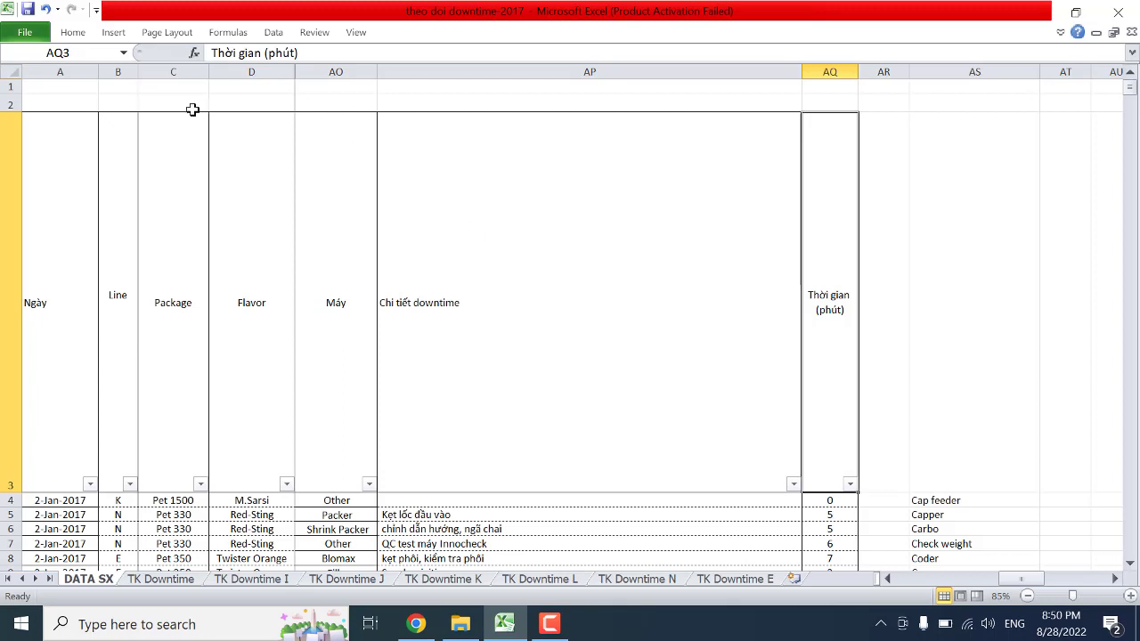
click(58, 103)
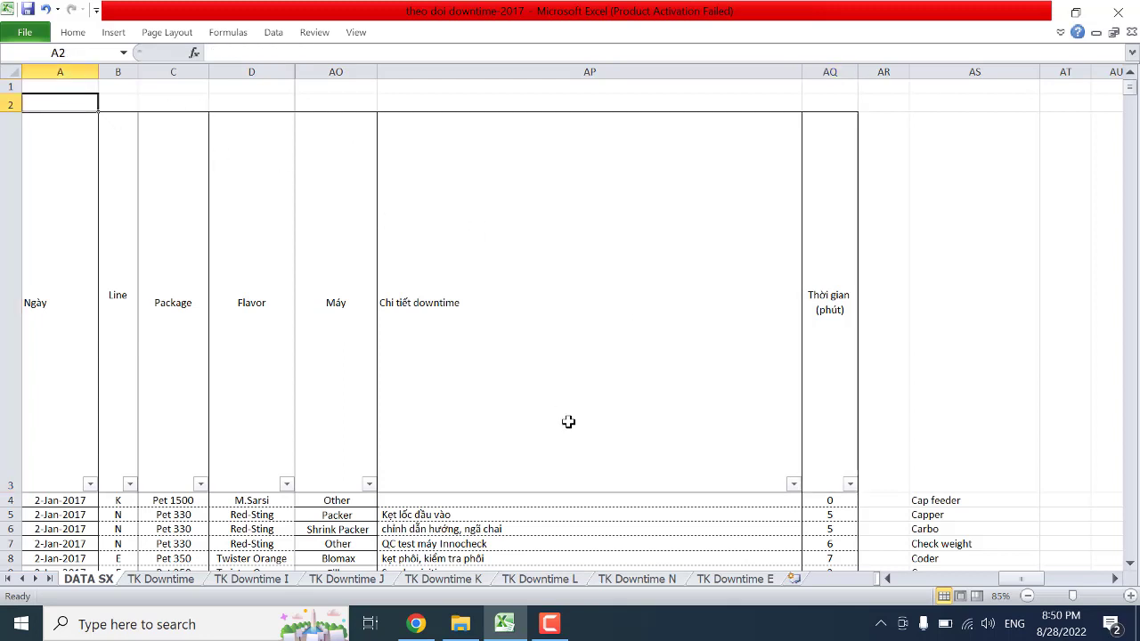
Step: Look through the January 2017 downtime entries down to 7-Jan-2017 and inspect the date and line in row 131
click(1129, 564)
click(1128, 563)
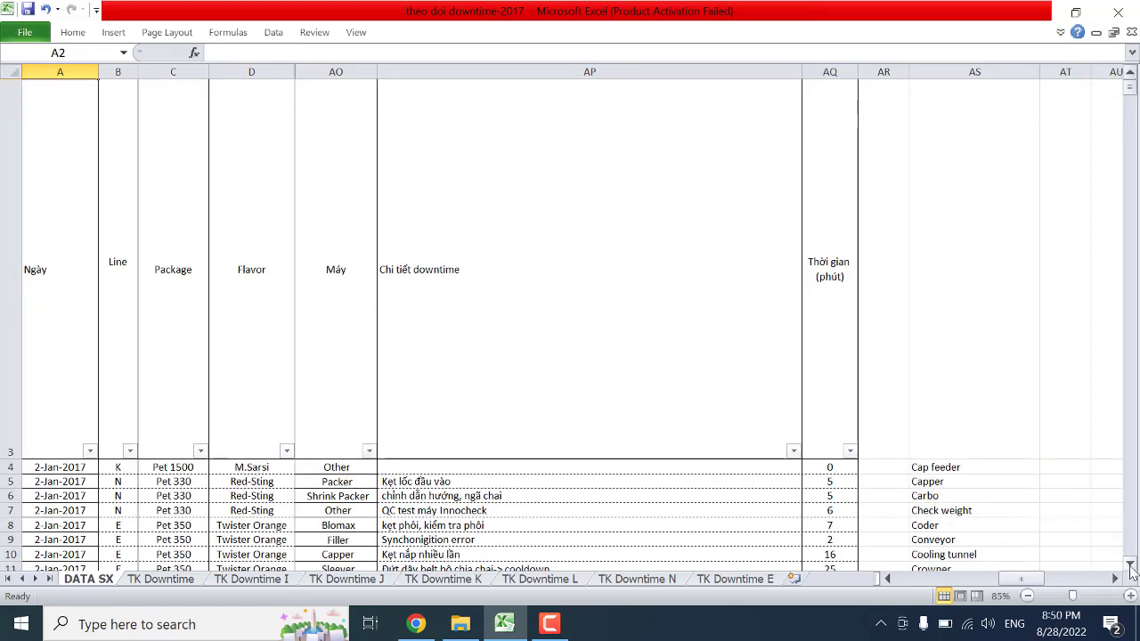
click(1129, 563)
click(1129, 564)
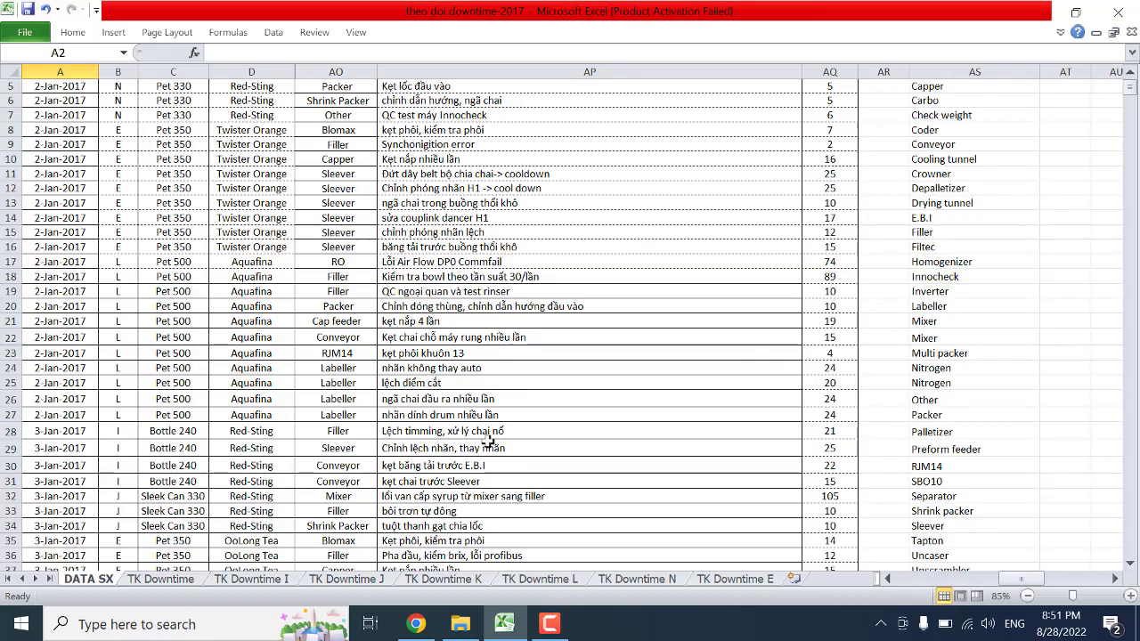
scroll(488, 441, down, 14)
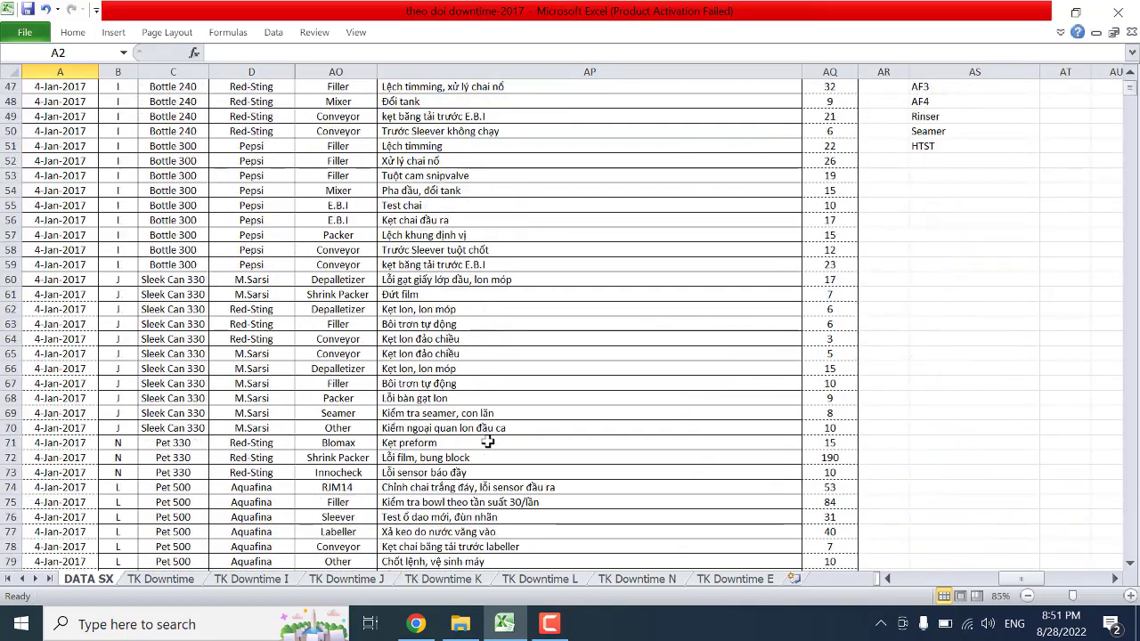
scroll(488, 440, down, 16)
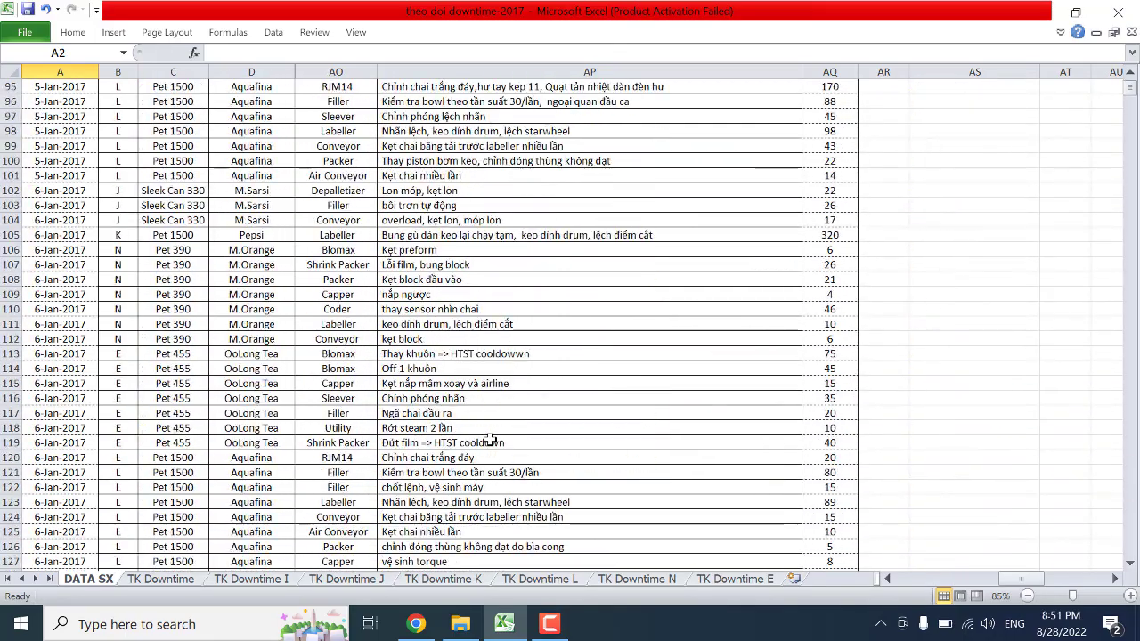
scroll(489, 440, down, 10)
scroll(493, 436, up, 3)
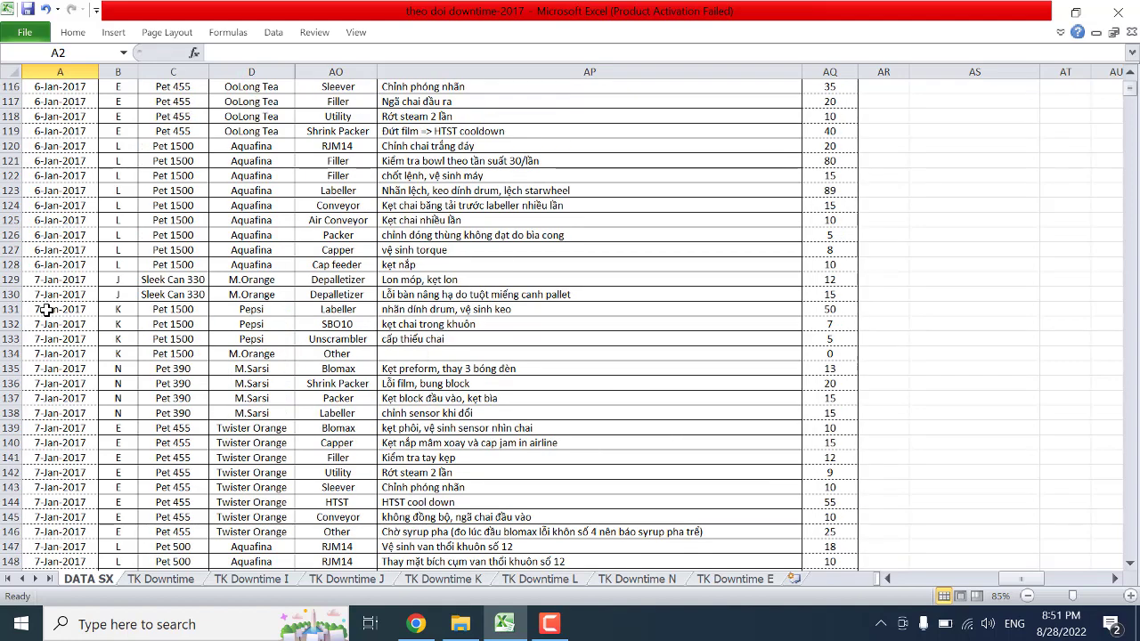
click(40, 311)
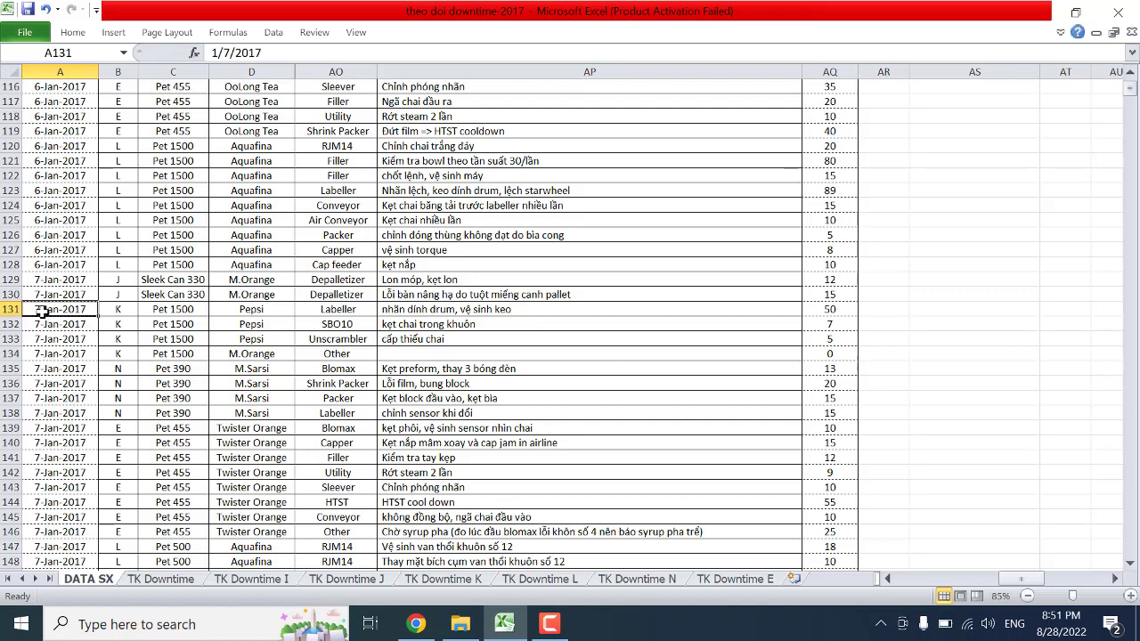
click(120, 312)
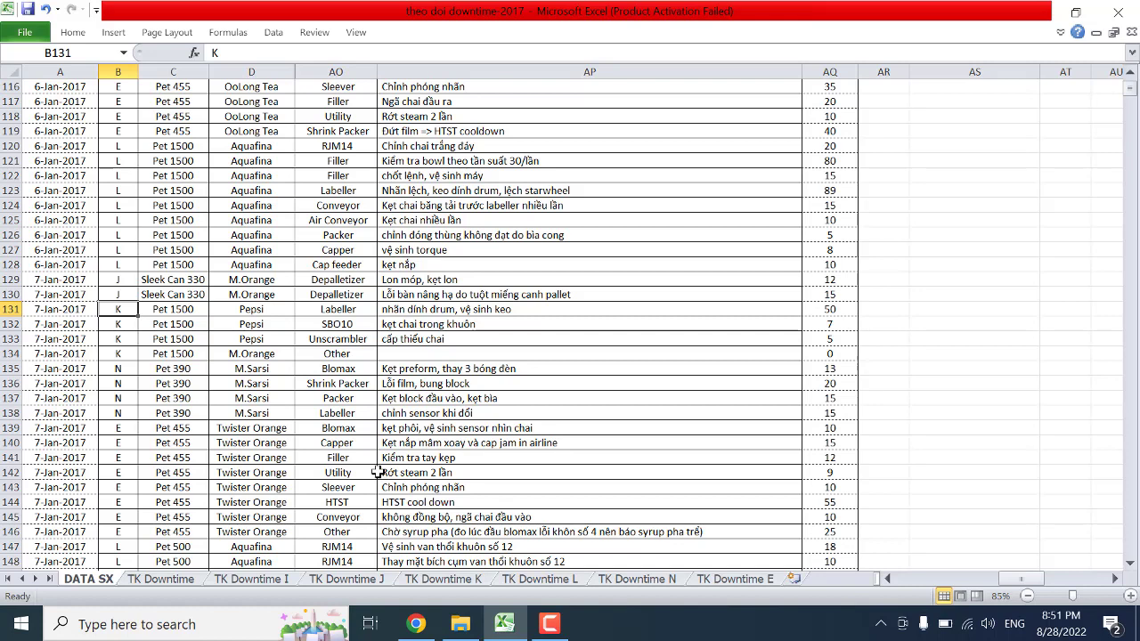
click(550, 626)
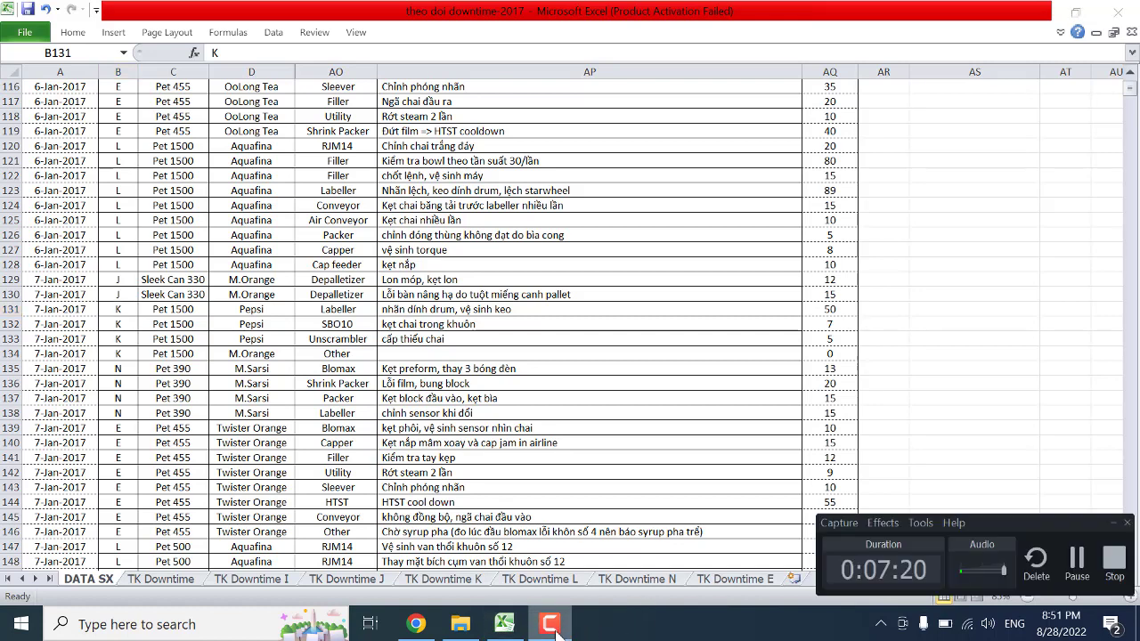
click(552, 628)
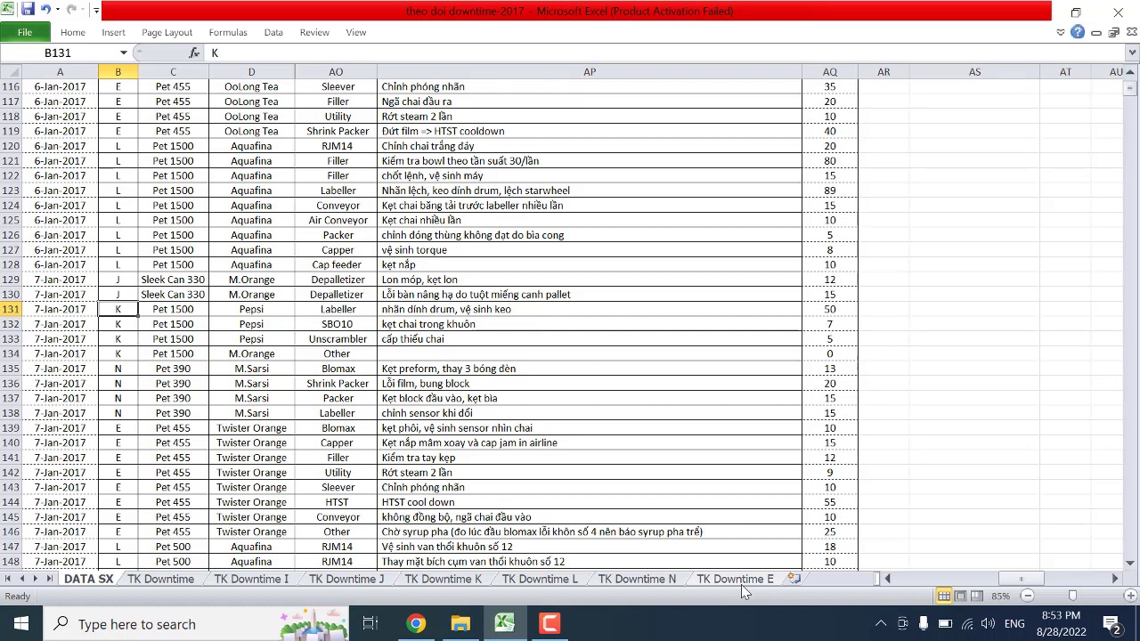
click(549, 626)
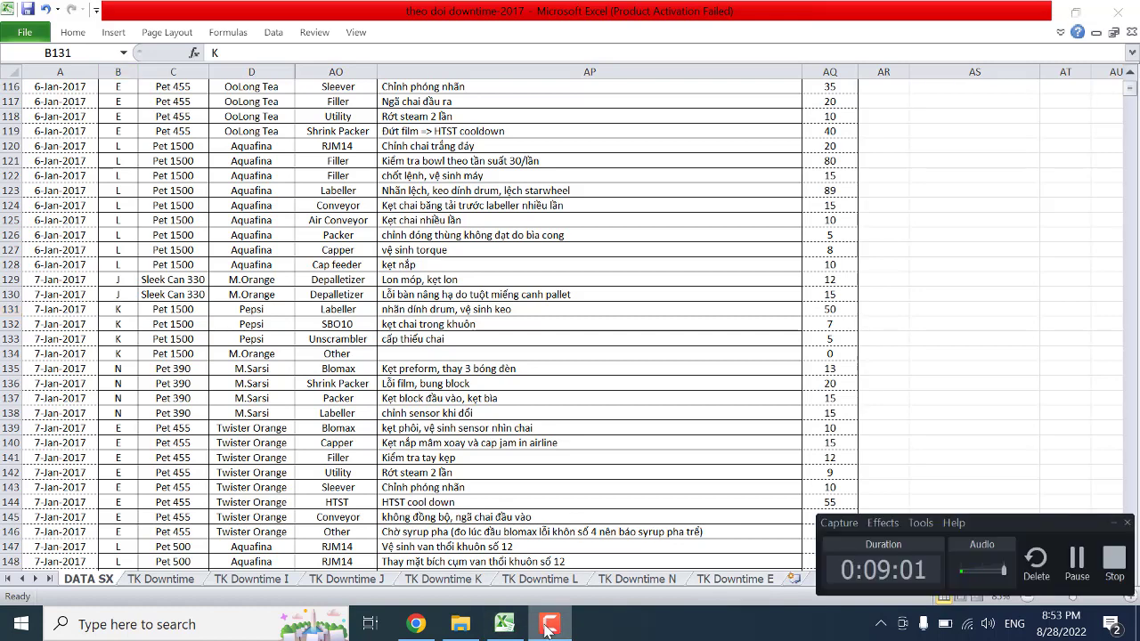
click(549, 626)
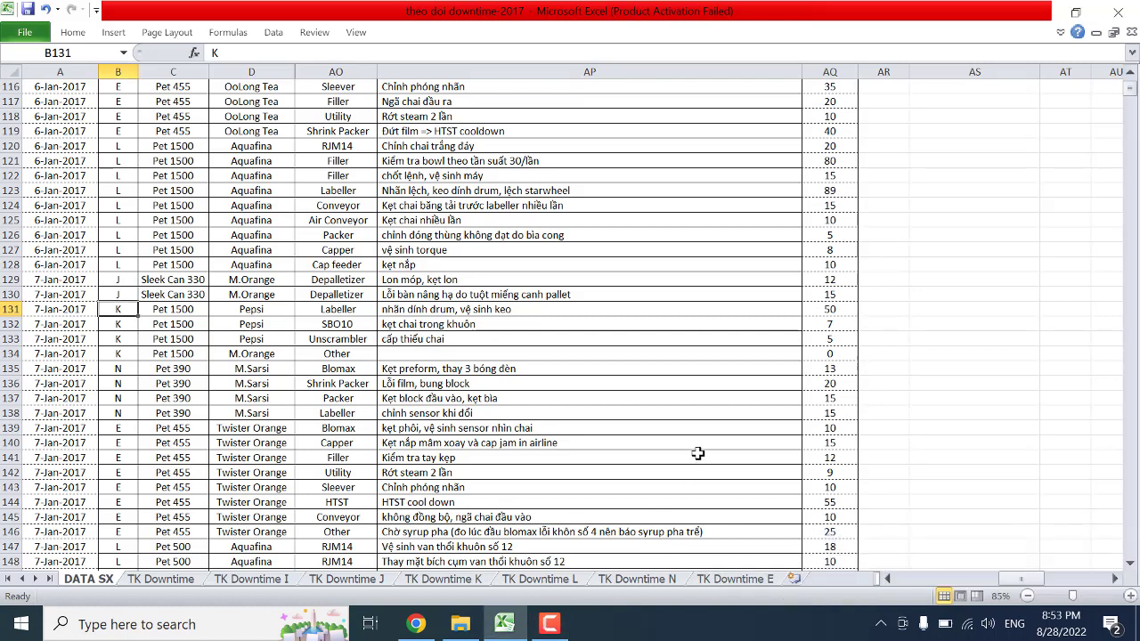
click(549, 626)
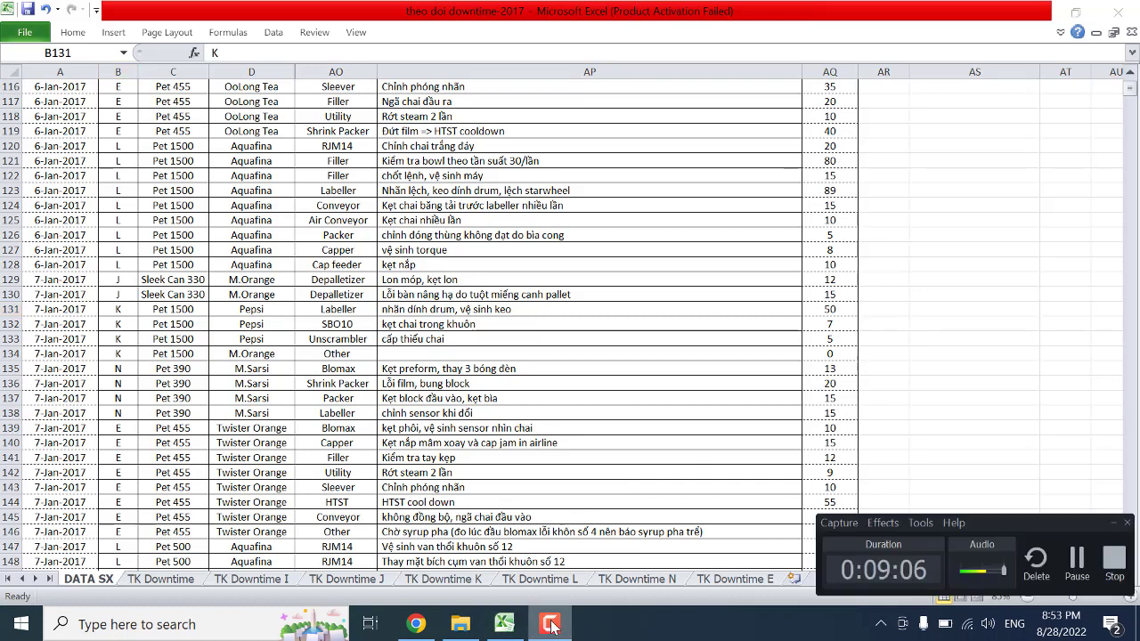
click(549, 626)
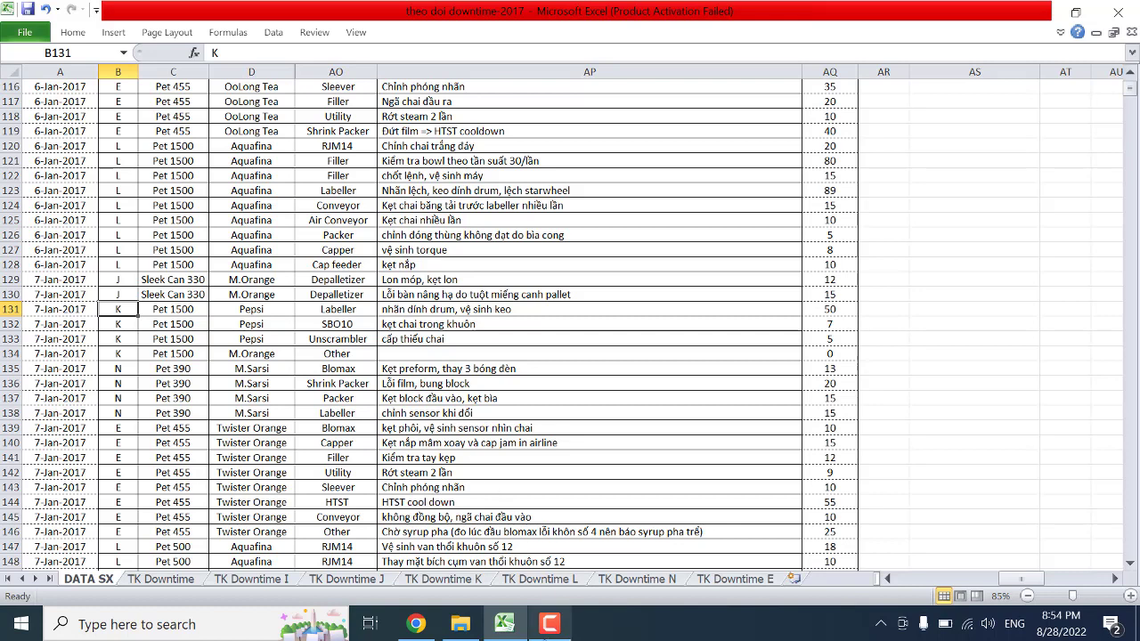
click(551, 627)
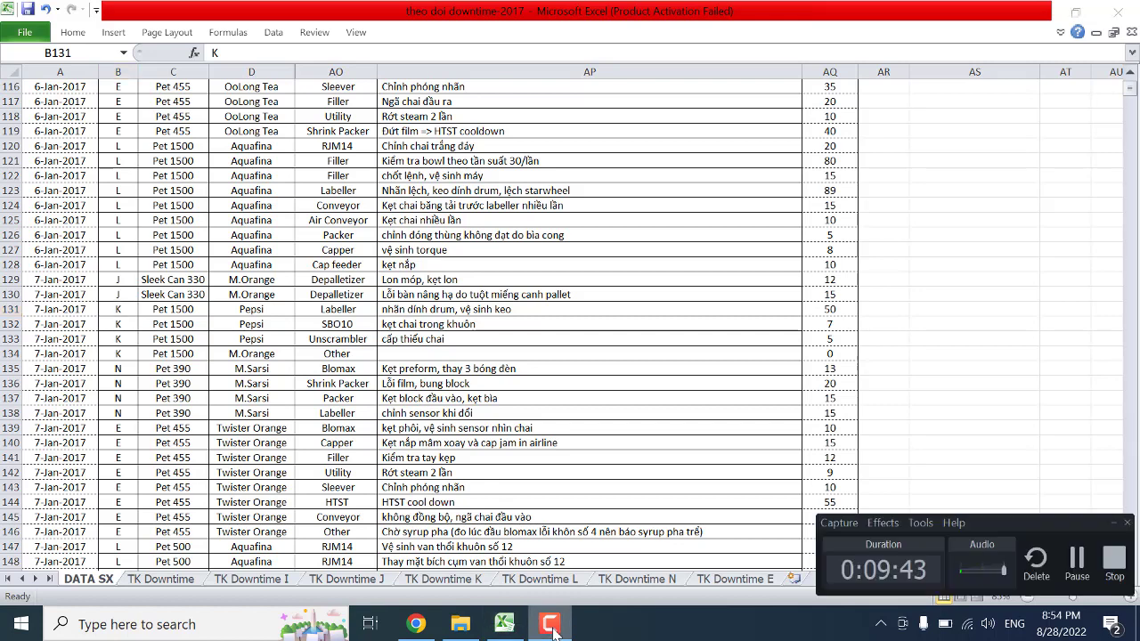
click(551, 627)
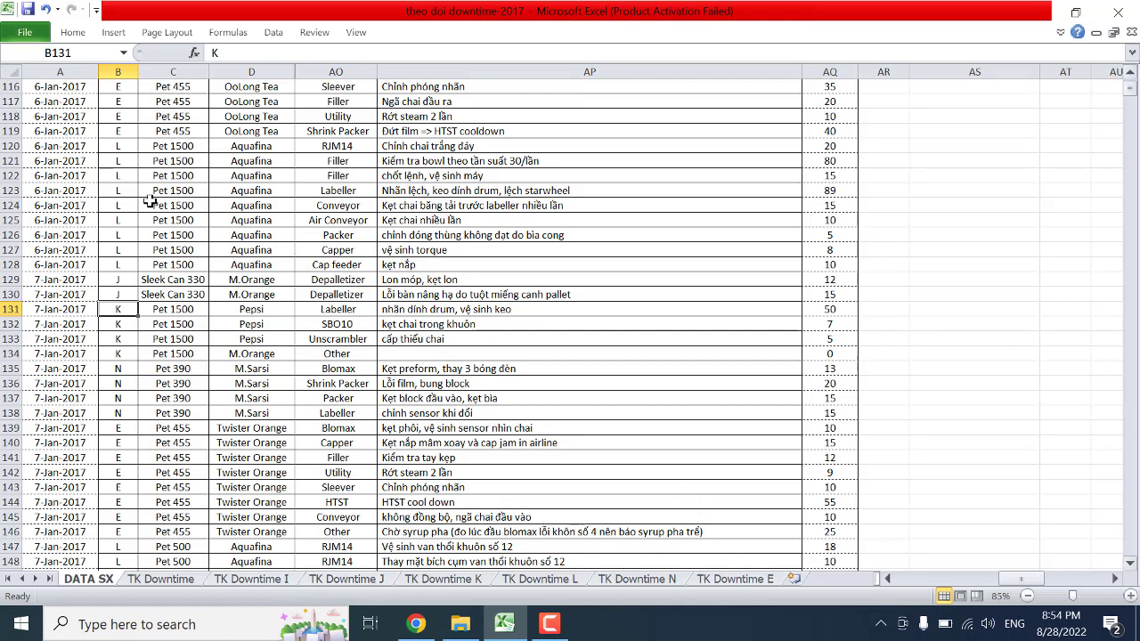
Step: Inspect the date, line, machine and package of the row 131 record, including the choices offered for its machine cell
click(57, 312)
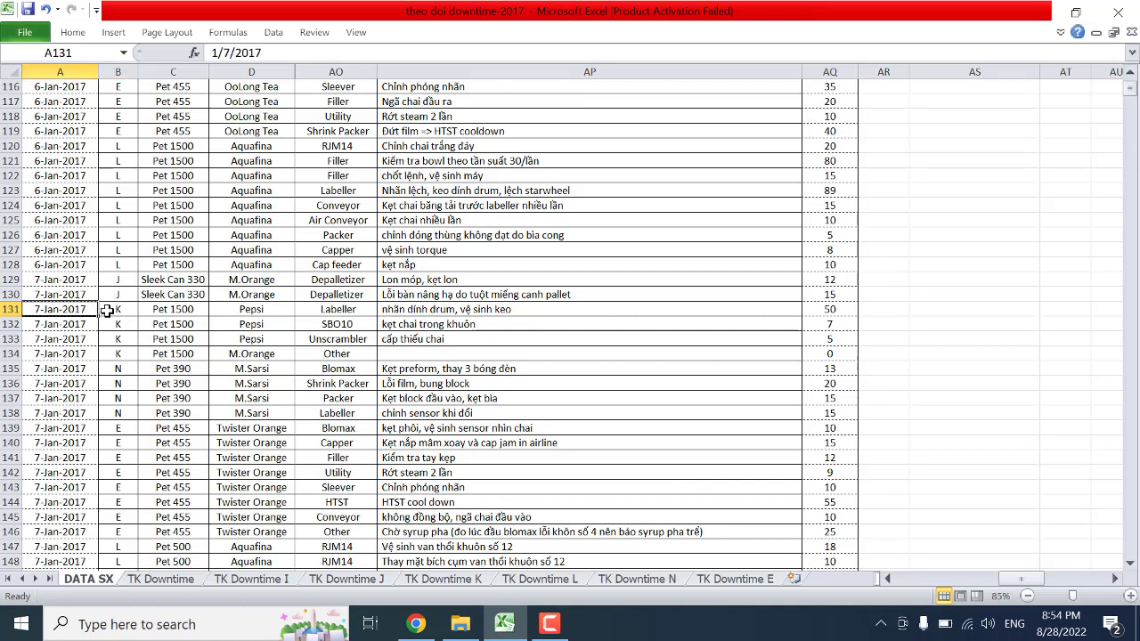
click(106, 310)
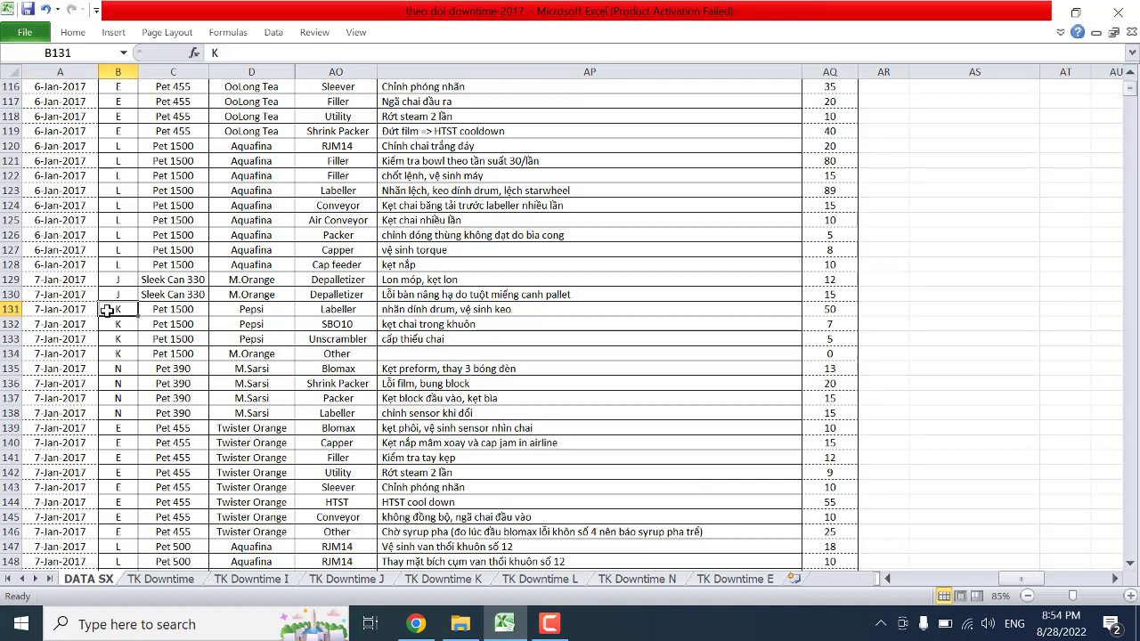
click(355, 310)
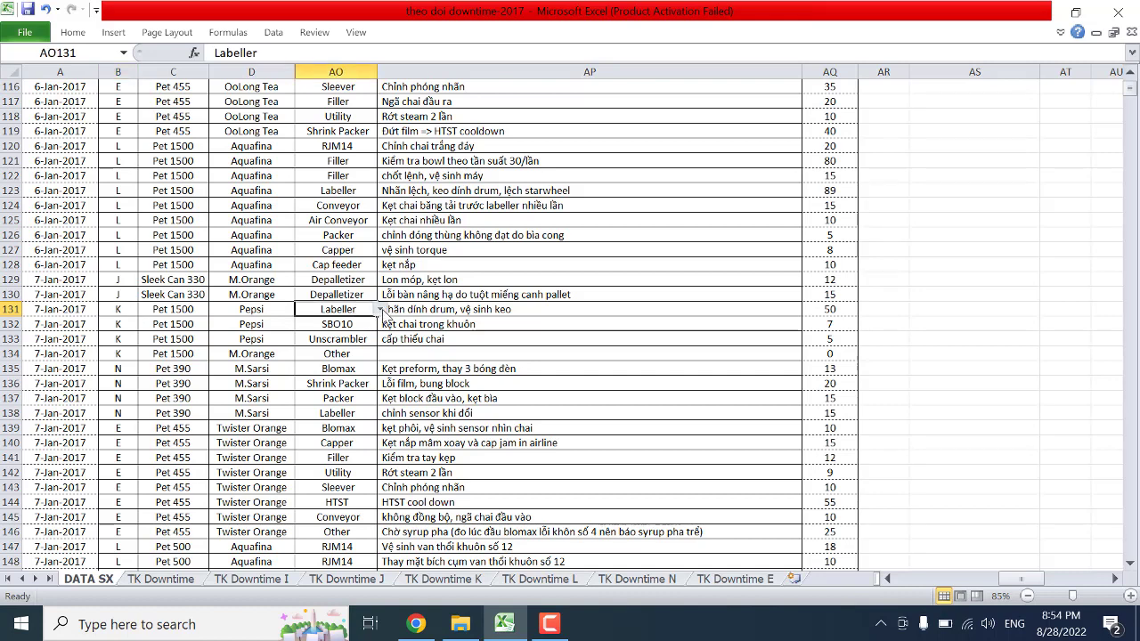
click(380, 309)
key(Escape)
click(174, 312)
click(125, 311)
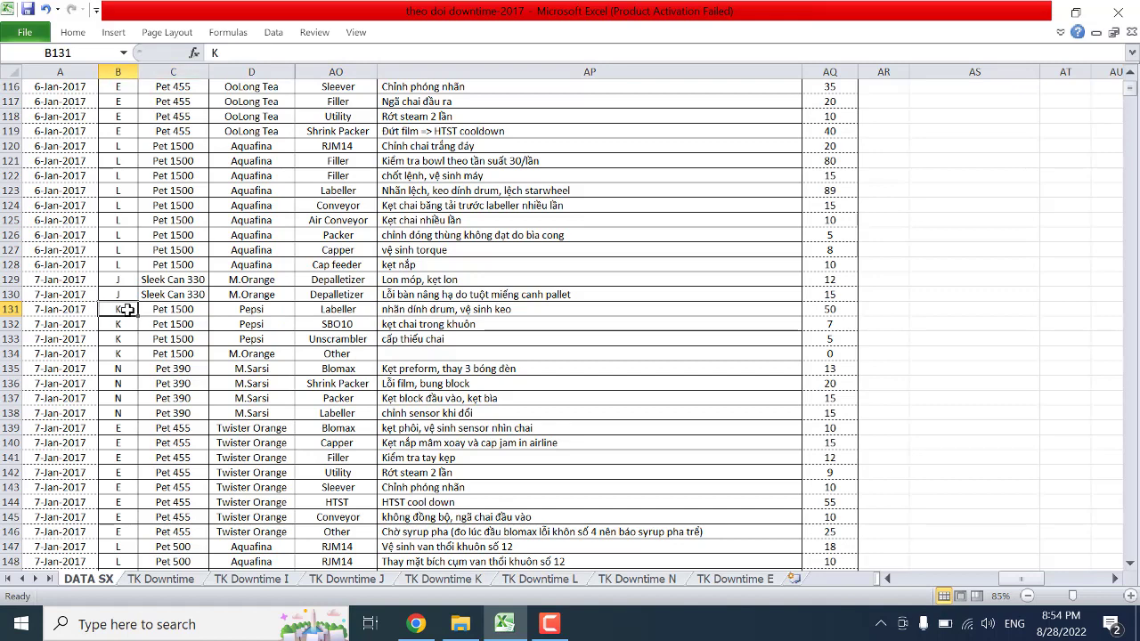
Step: Review the machine, downtime detail and downtime minutes recorded in row 131
click(346, 311)
mouse_move(380, 322)
mouse_down()
mouse_move(380, 378)
mouse_move(381, 326)
mouse_up()
click(428, 324)
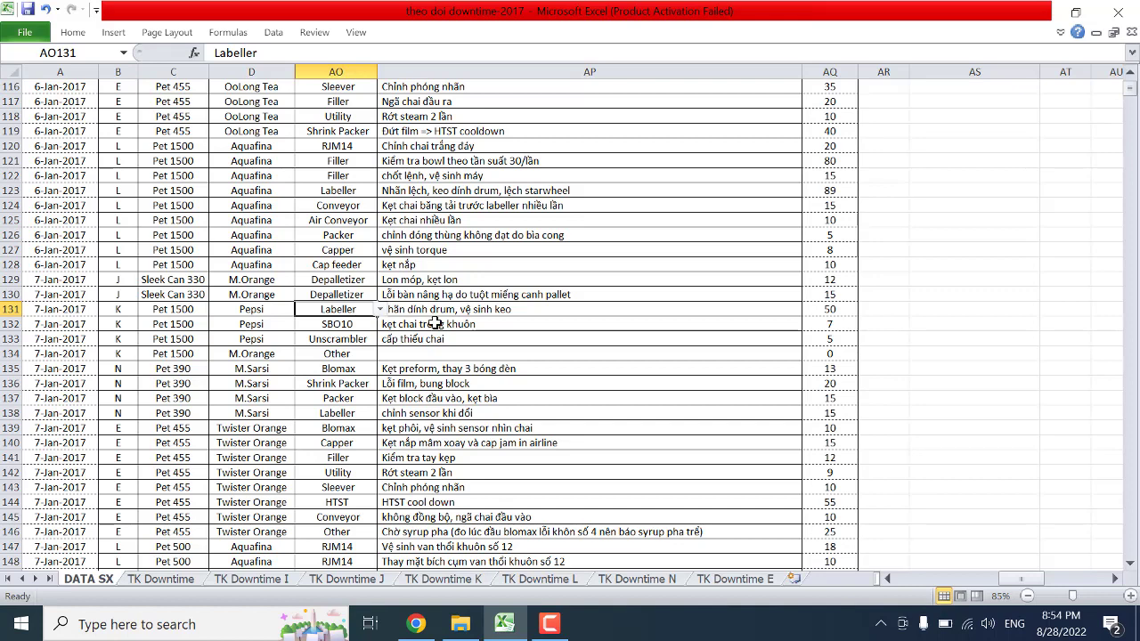
click(447, 312)
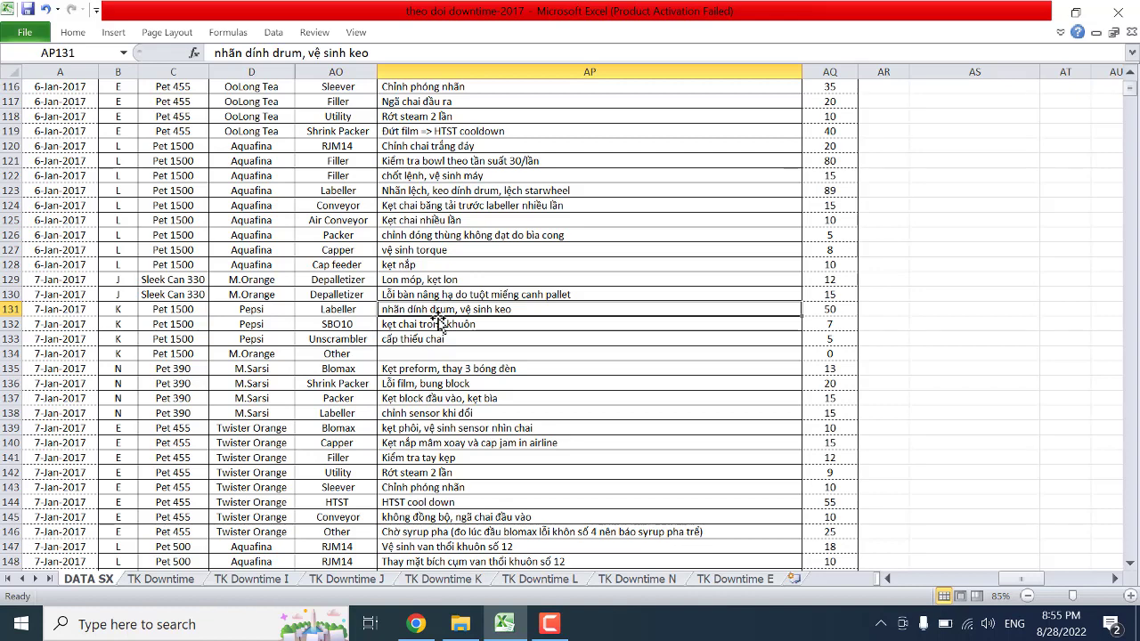
click(837, 307)
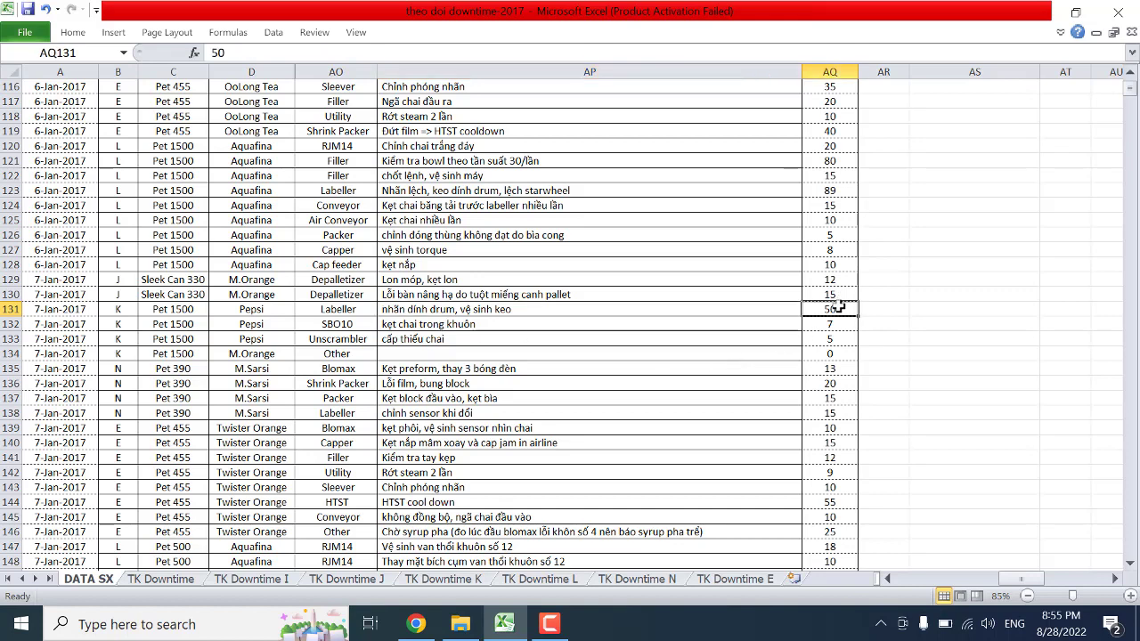
click(561, 629)
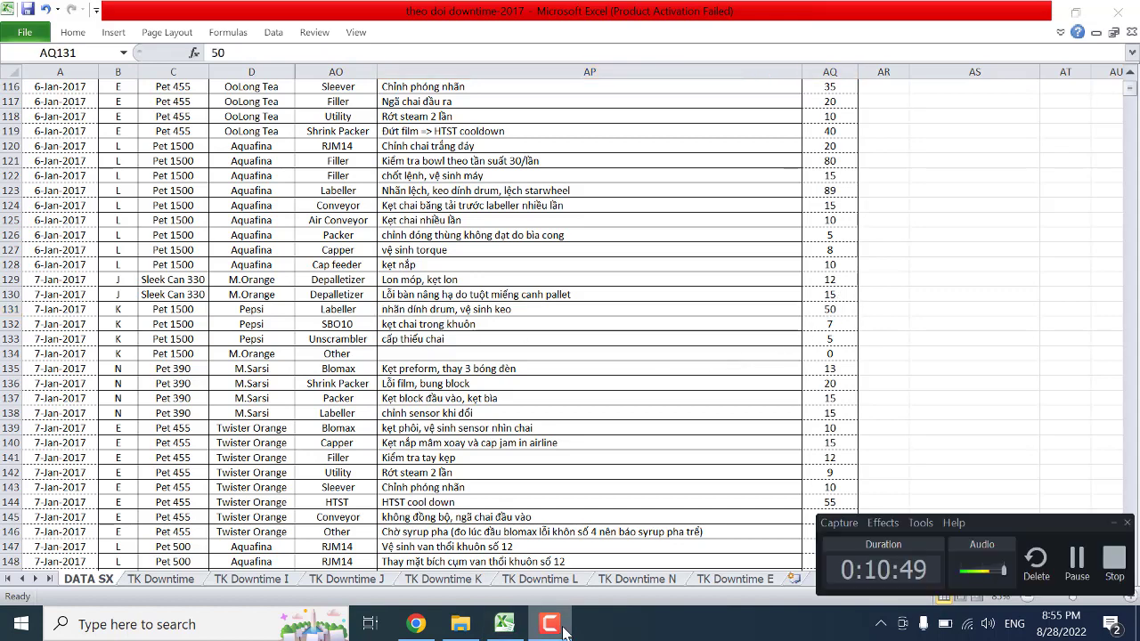
click(563, 628)
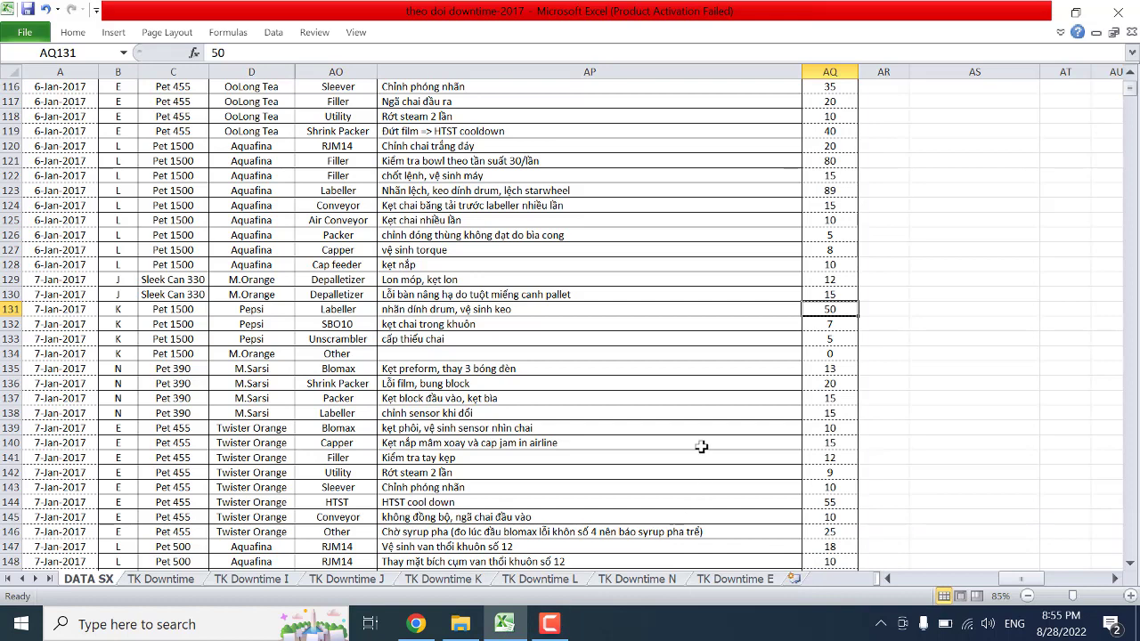
Step: Review the machine, downtime detail and minutes of the SBO10 record in row 132
click(355, 324)
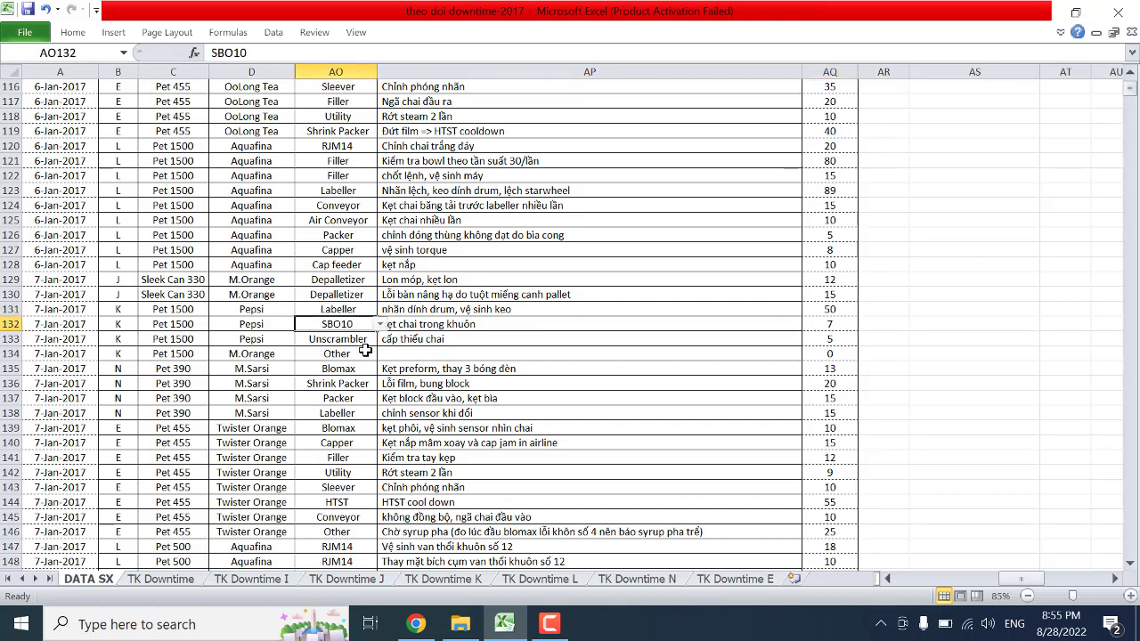
click(449, 324)
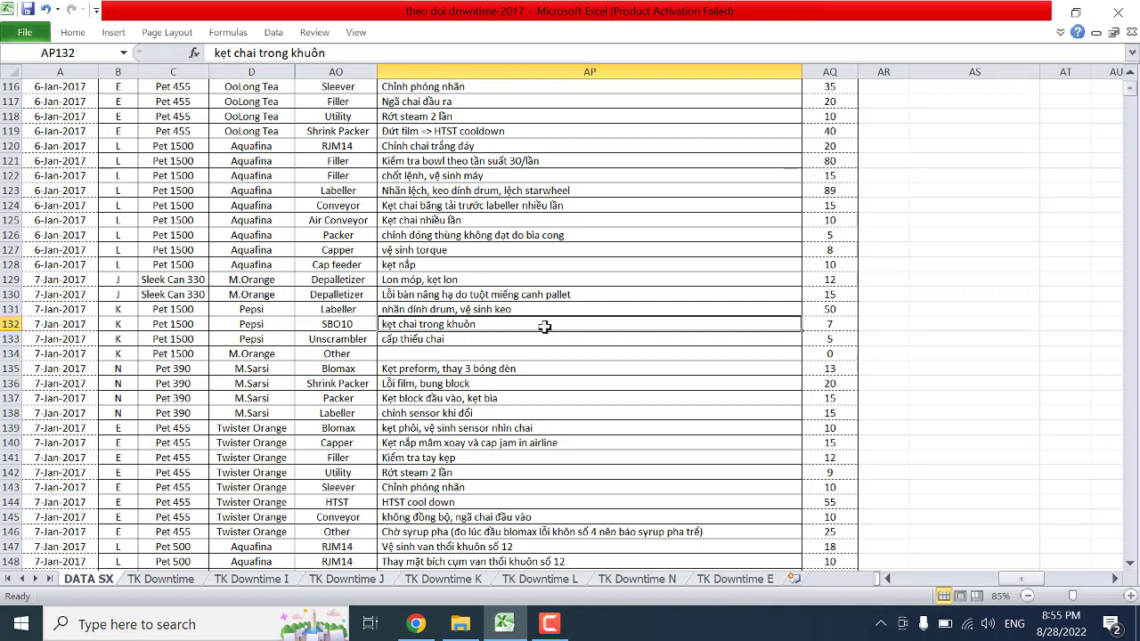
click(841, 326)
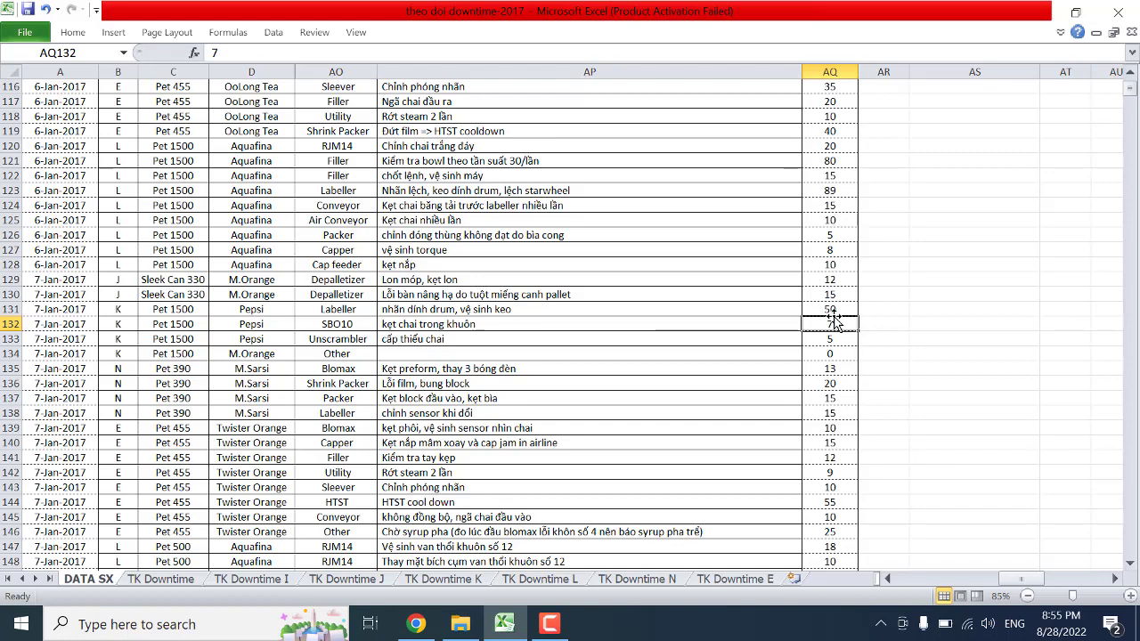
Step: Examine the 8-Jan-2017 line K records in rows 176 to 181, then the Warmer machine and downtime detail in row 178
scroll(672, 414, down, 1)
scroll(672, 414, down, 5)
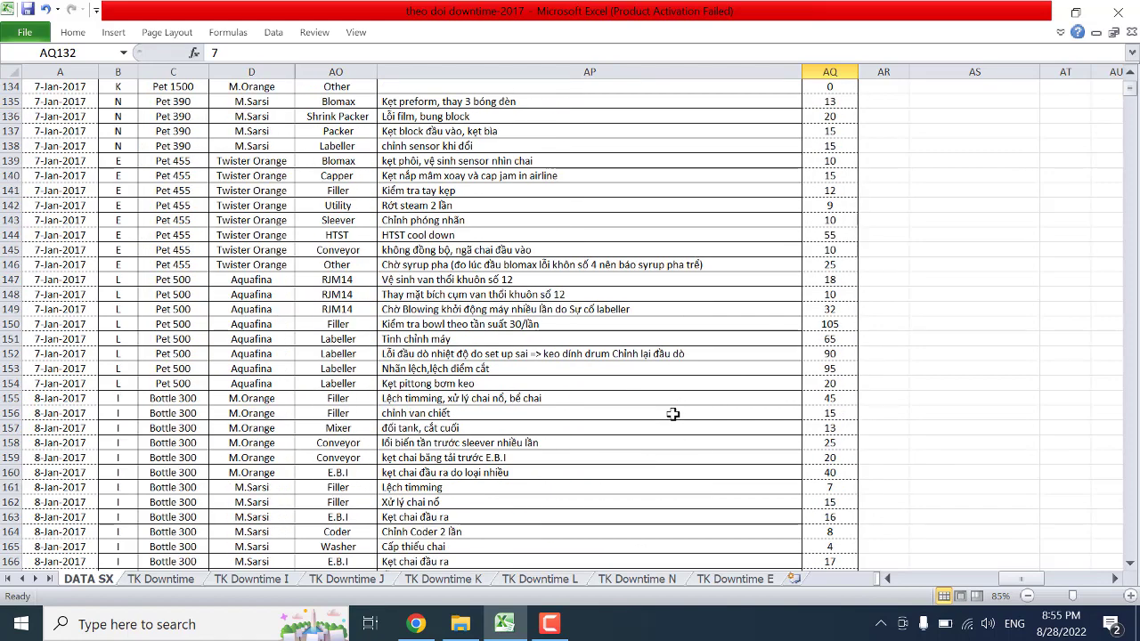
scroll(672, 414, down, 7)
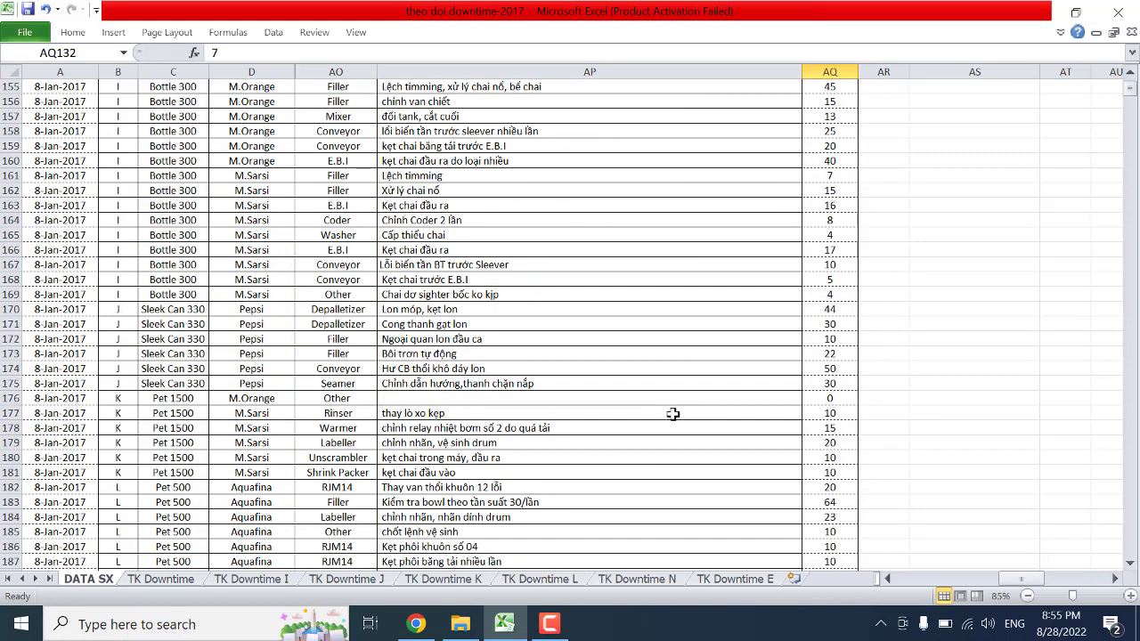
scroll(672, 414, down, 1)
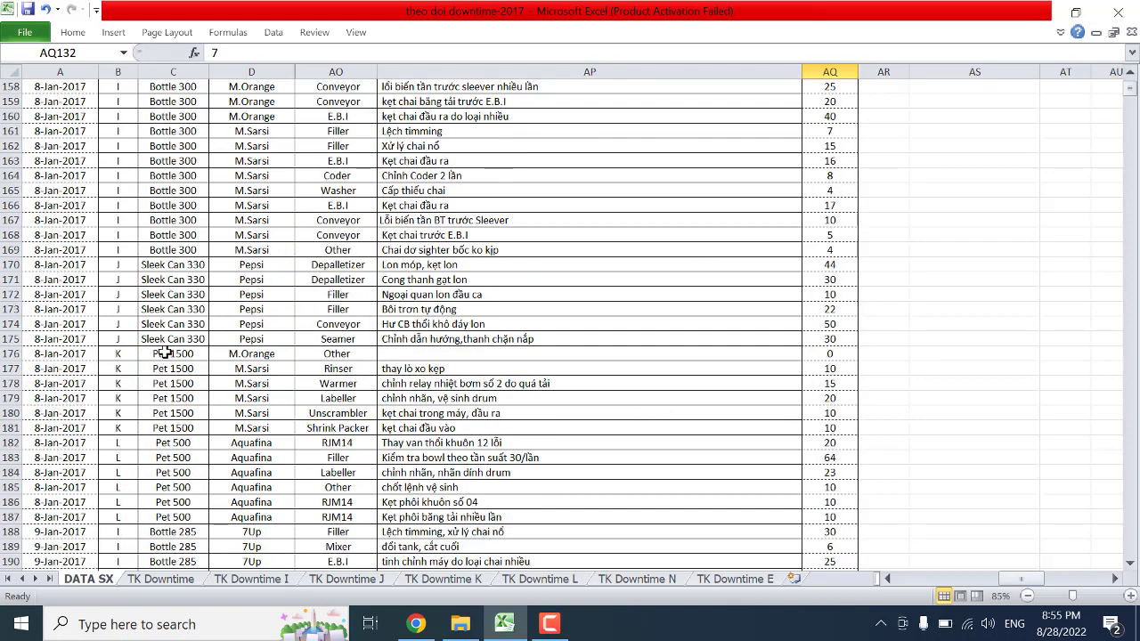
drag(165, 354, 445, 427)
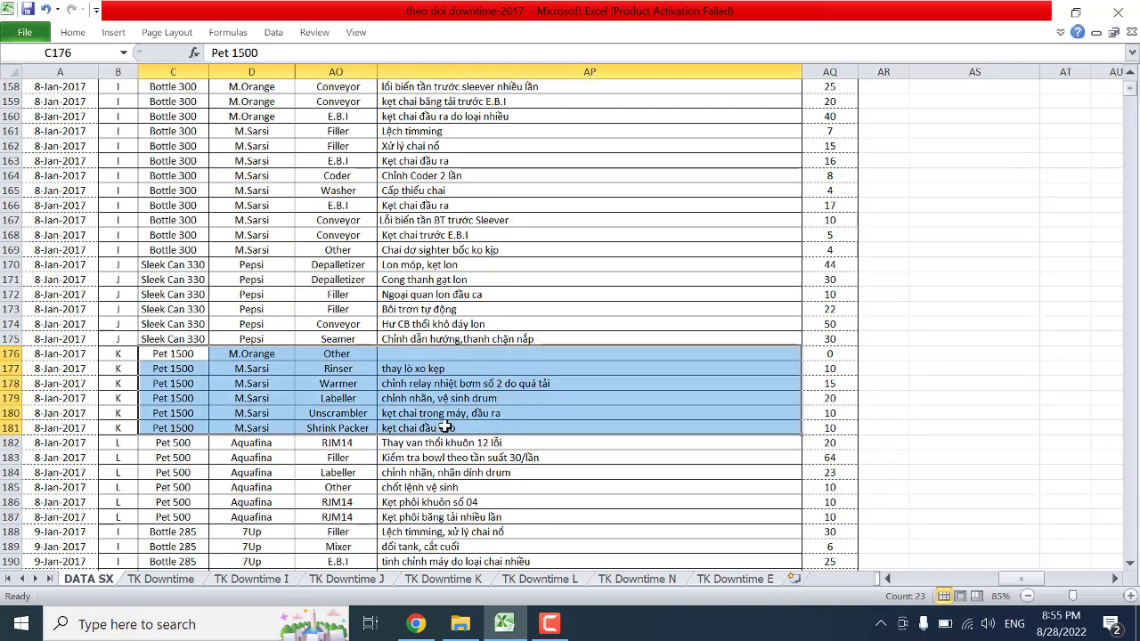
click(439, 398)
click(345, 385)
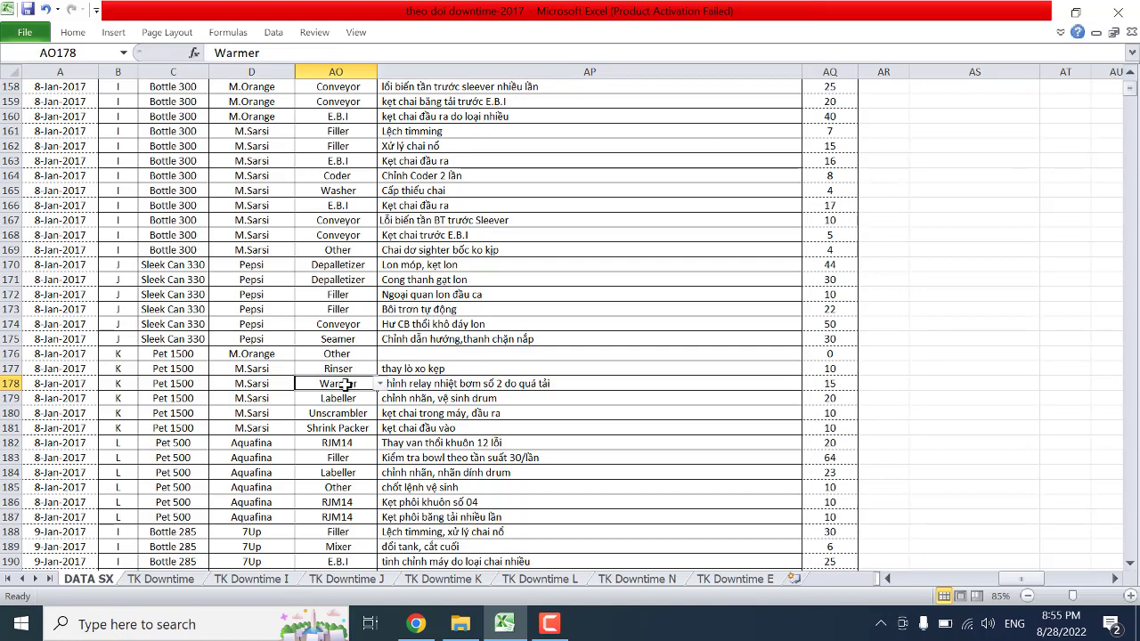
click(498, 385)
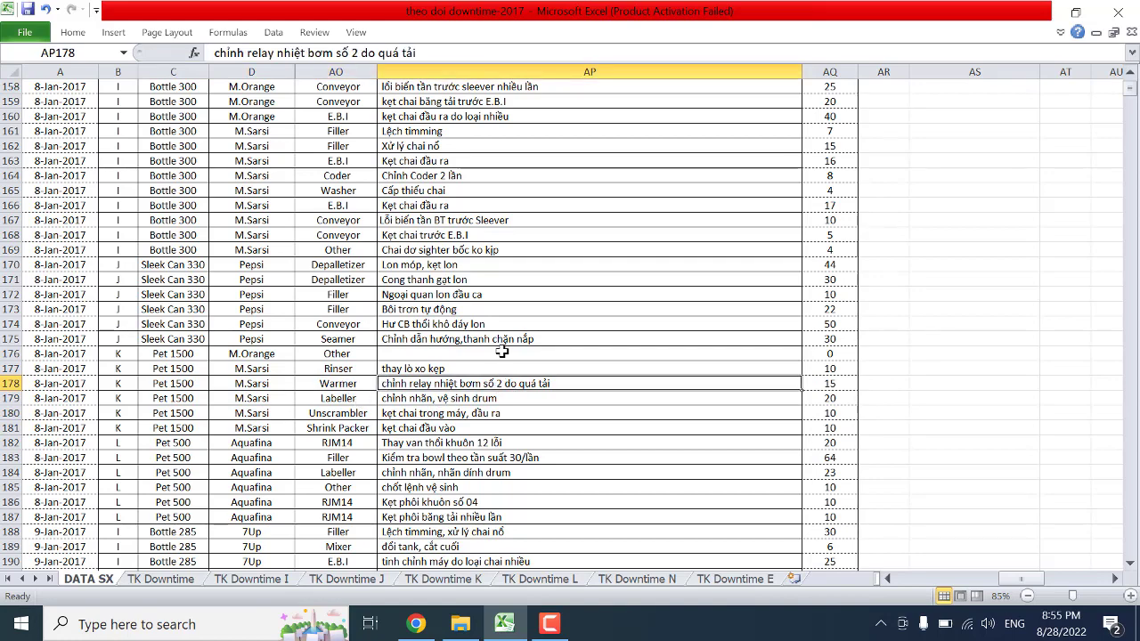
Step: Return to the 2-Jan-2017 records and select the whole row 18 to examine its Filler downtime entry
scroll(502, 351, up, 20)
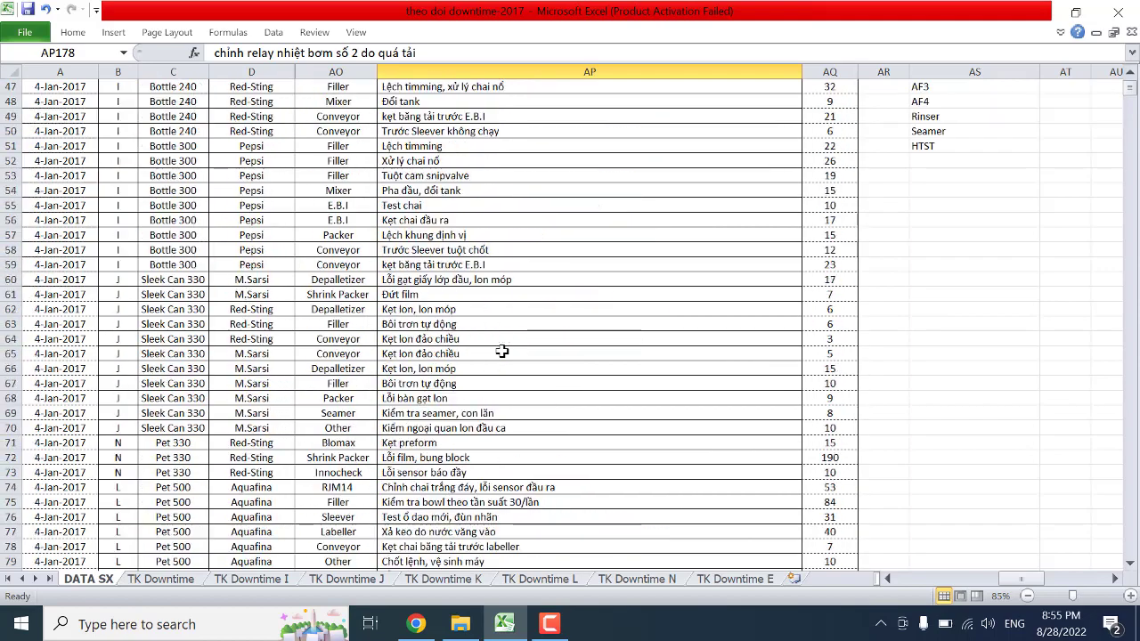
scroll(501, 352, up, 15)
scroll(501, 351, down, 1)
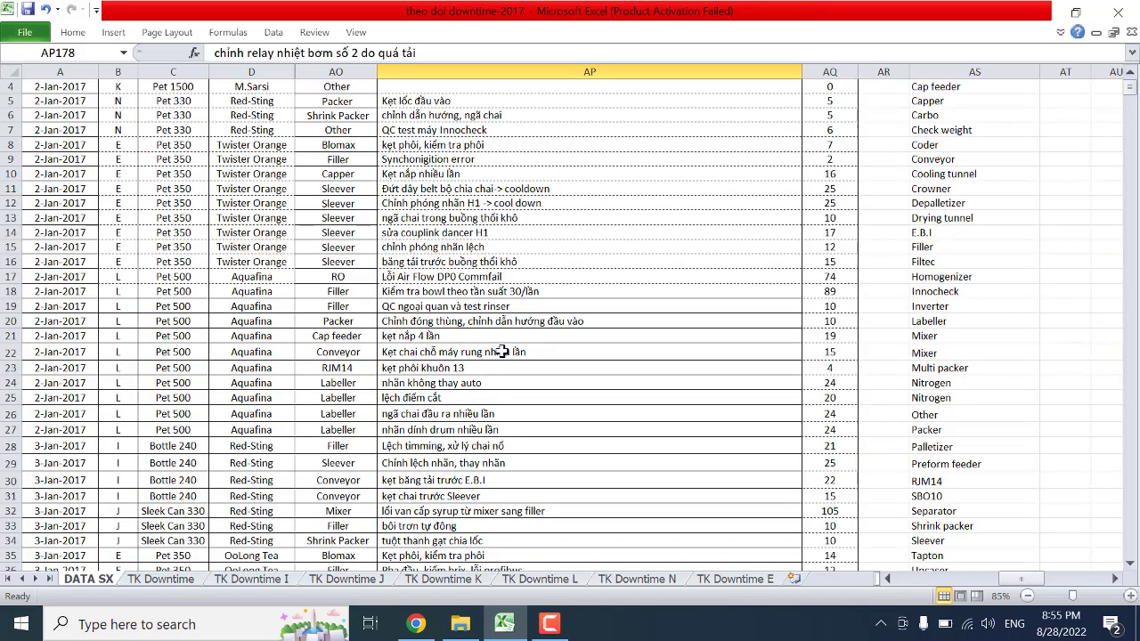
scroll(501, 352, up, 1)
scroll(502, 351, down, 1)
click(5, 291)
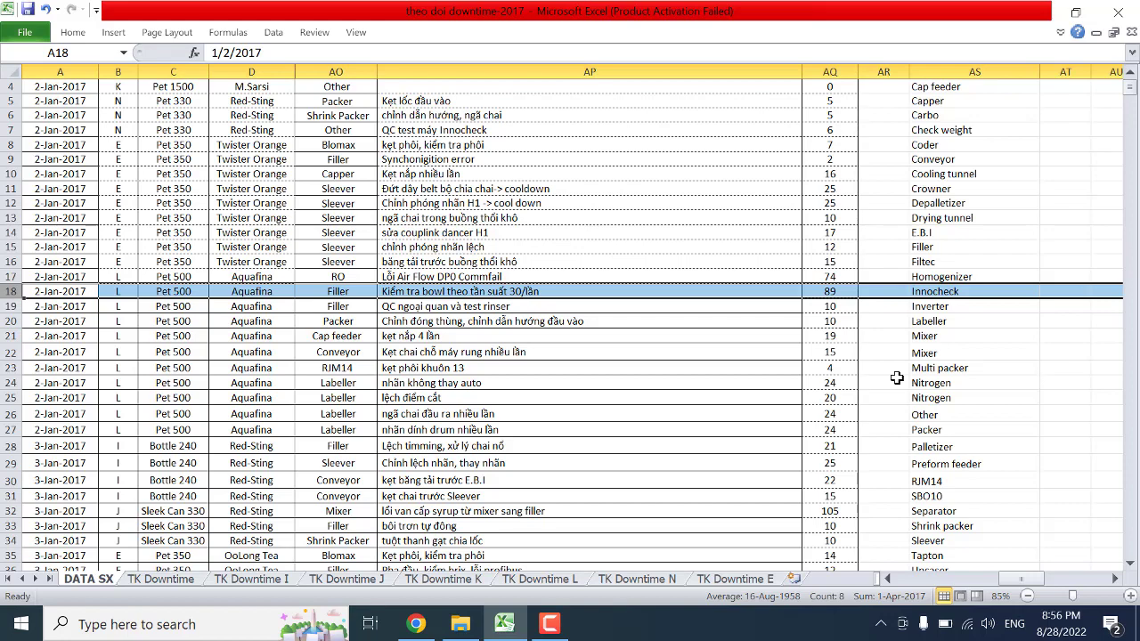
Step: Select the whole row 32 to examine the line J Mixer downtime entry, including its minutes in column AQ
scroll(897, 378, up, 1)
scroll(896, 378, down, 3)
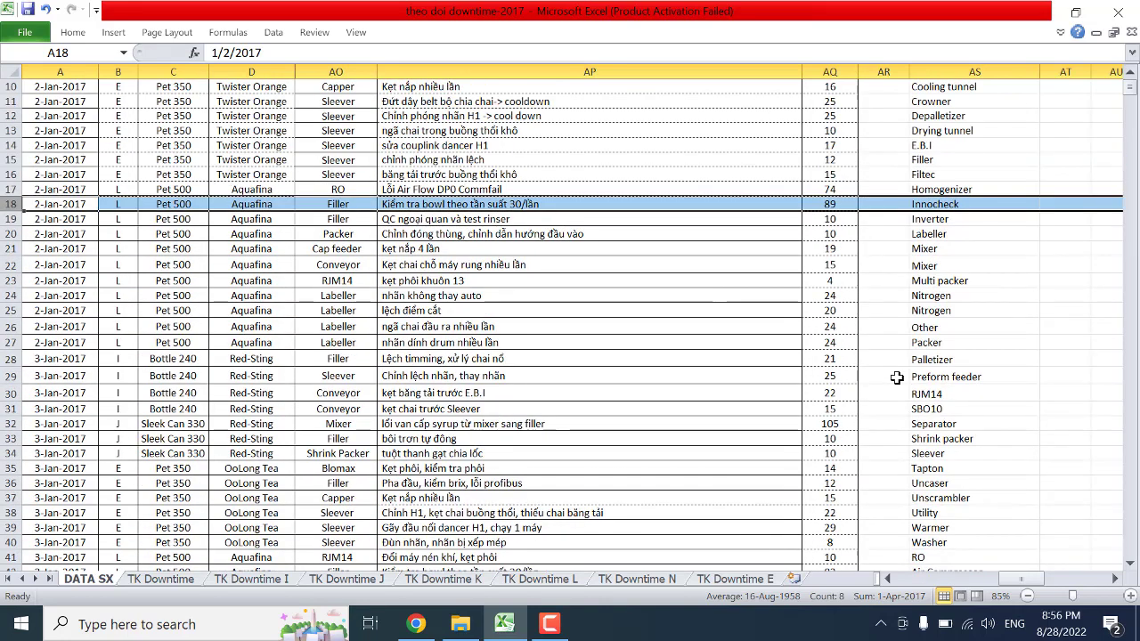
scroll(897, 378, up, 3)
scroll(896, 378, down, 2)
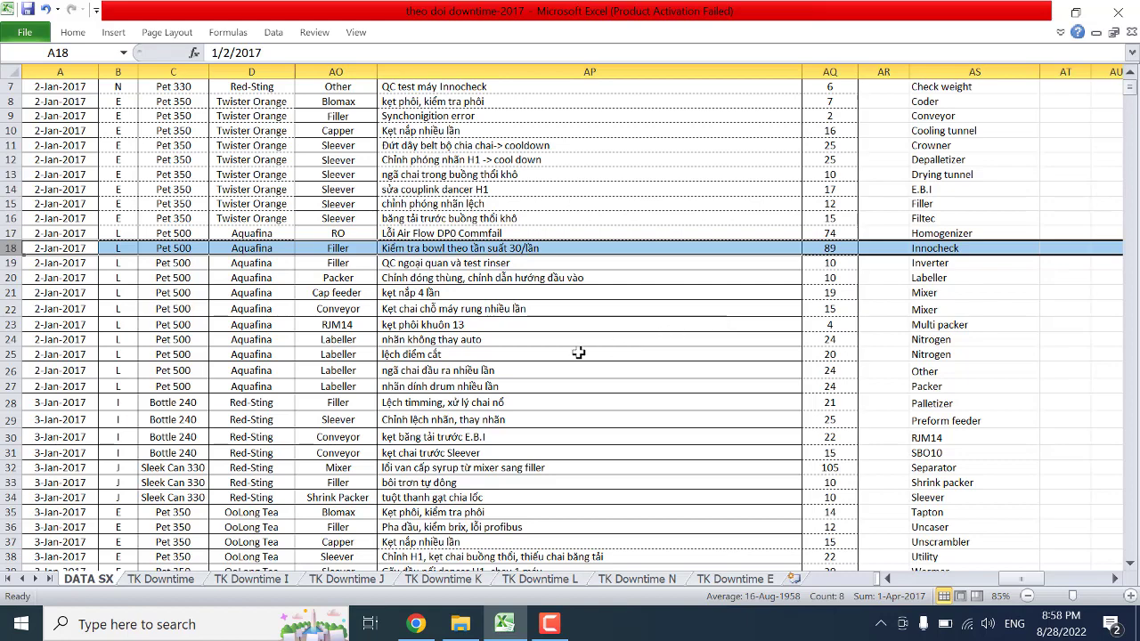
scroll(577, 354, down, 1)
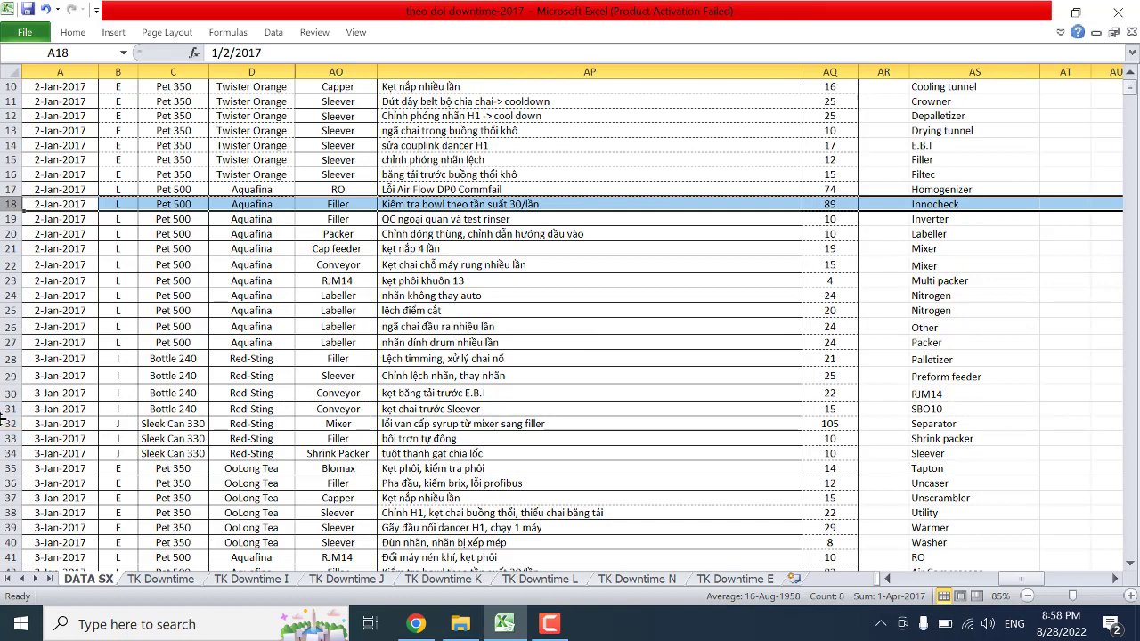
click(4, 424)
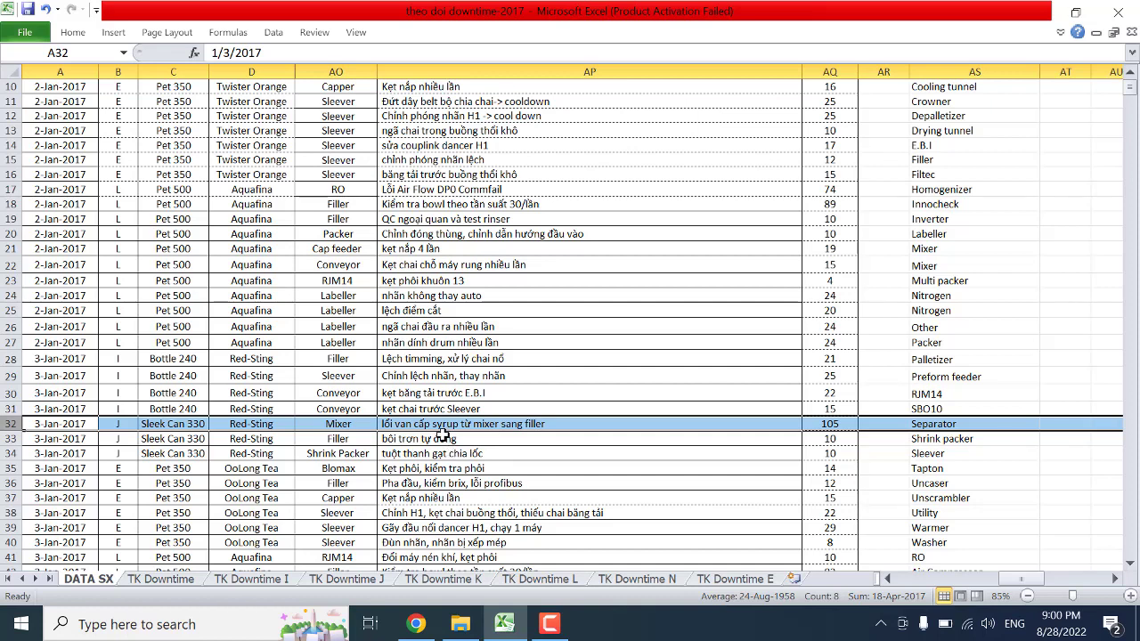
click(842, 424)
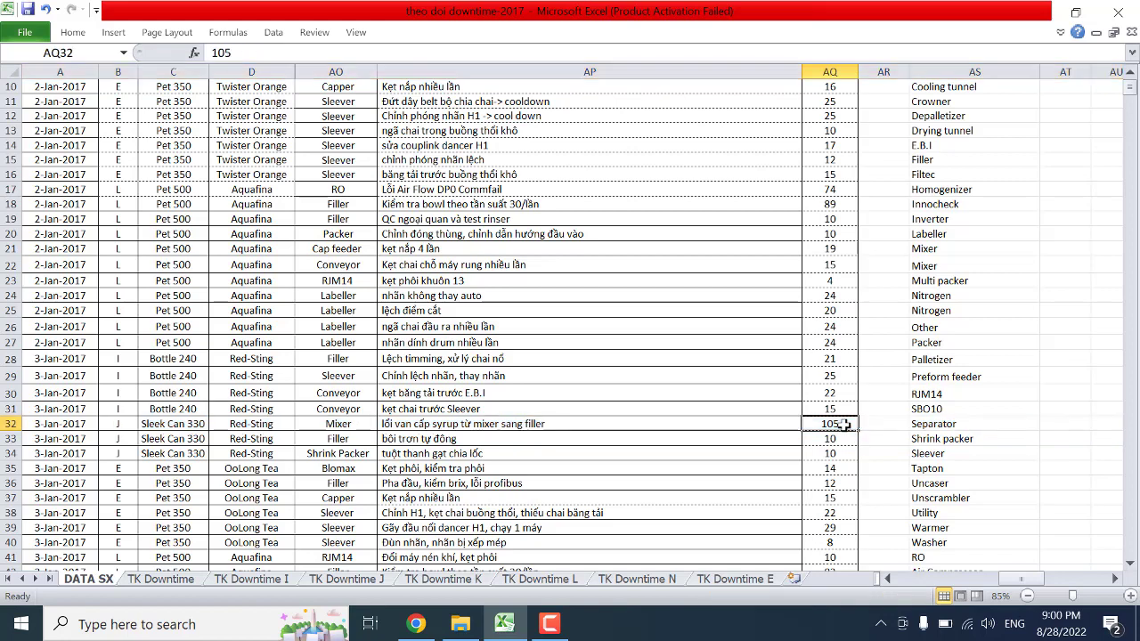
Step: Select the whole row 72 to examine the line N Shrink Packer entry, including its machine and downtime detail cells
scroll(848, 463, down, 4)
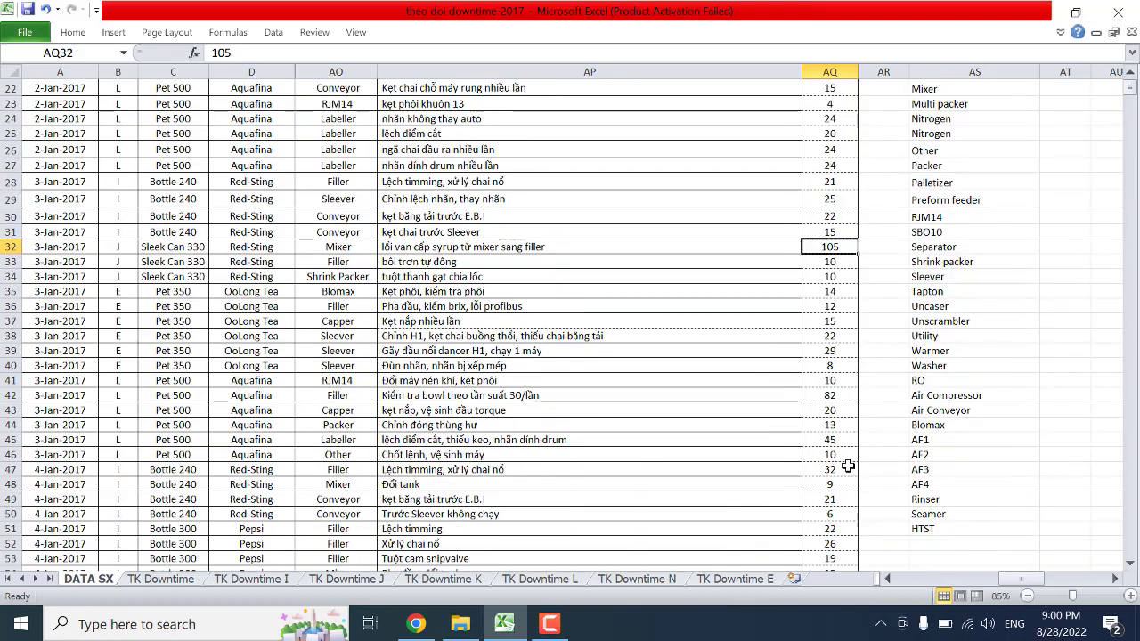
scroll(847, 466, down, 10)
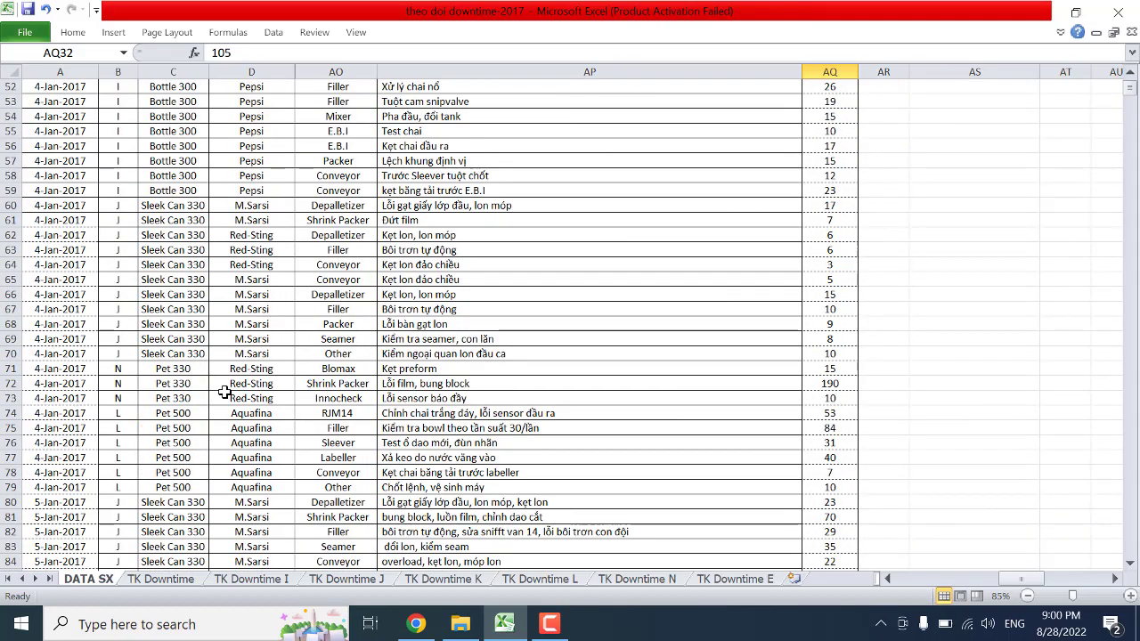
click(9, 383)
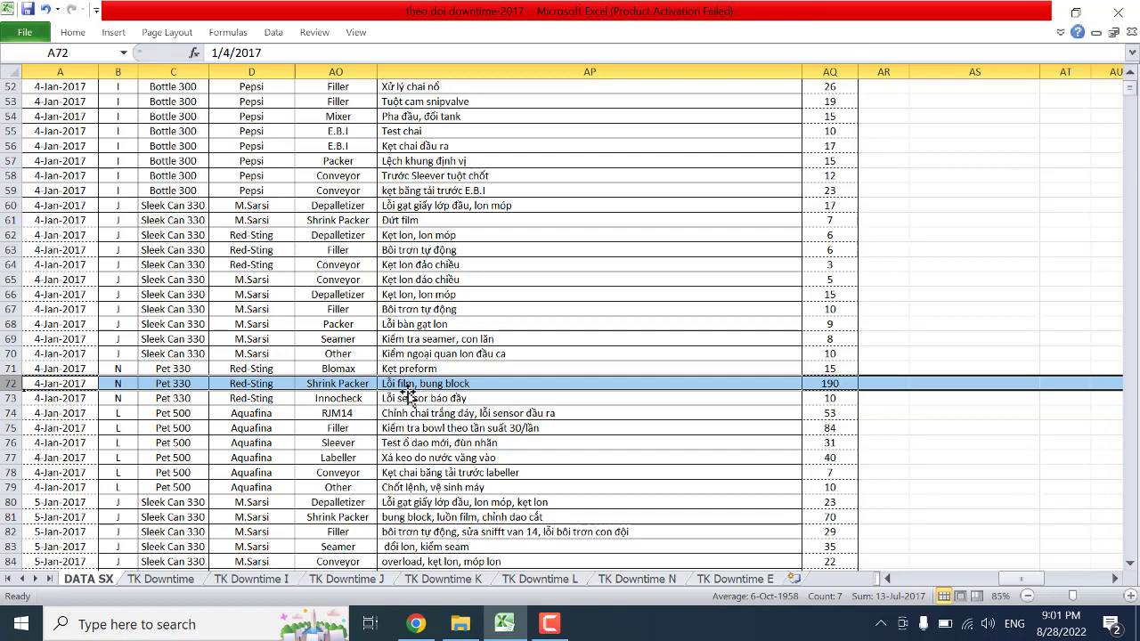
click(363, 384)
click(460, 383)
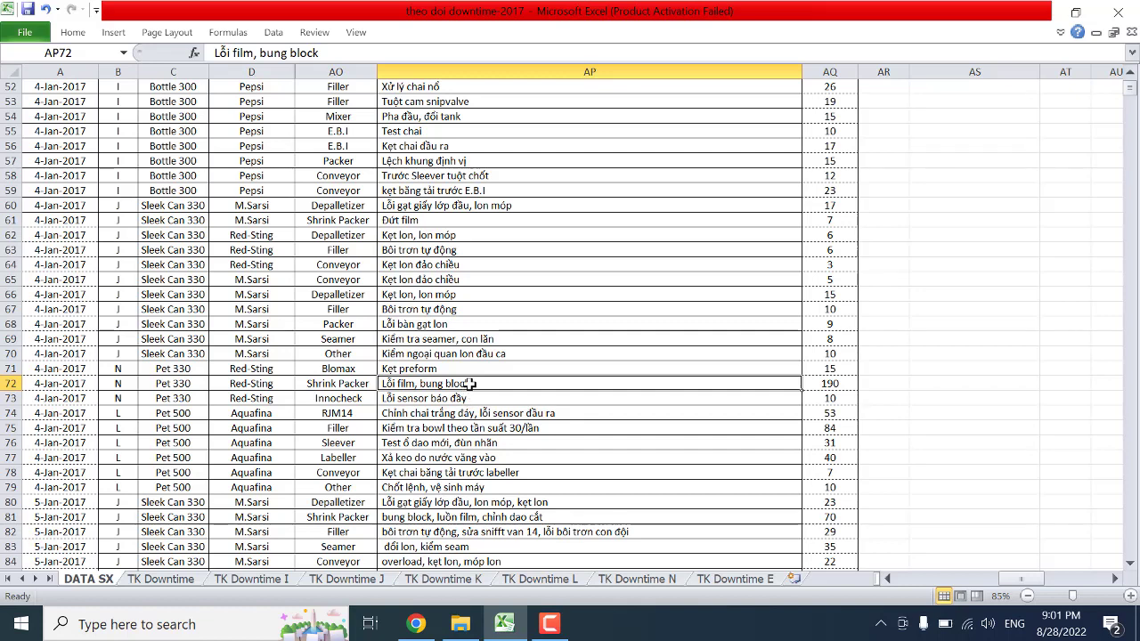
Step: Examine the row 72 downtime minutes in column AQ against the neighbouring records and its detail in column AP
click(841, 385)
scroll(677, 435, down, 3)
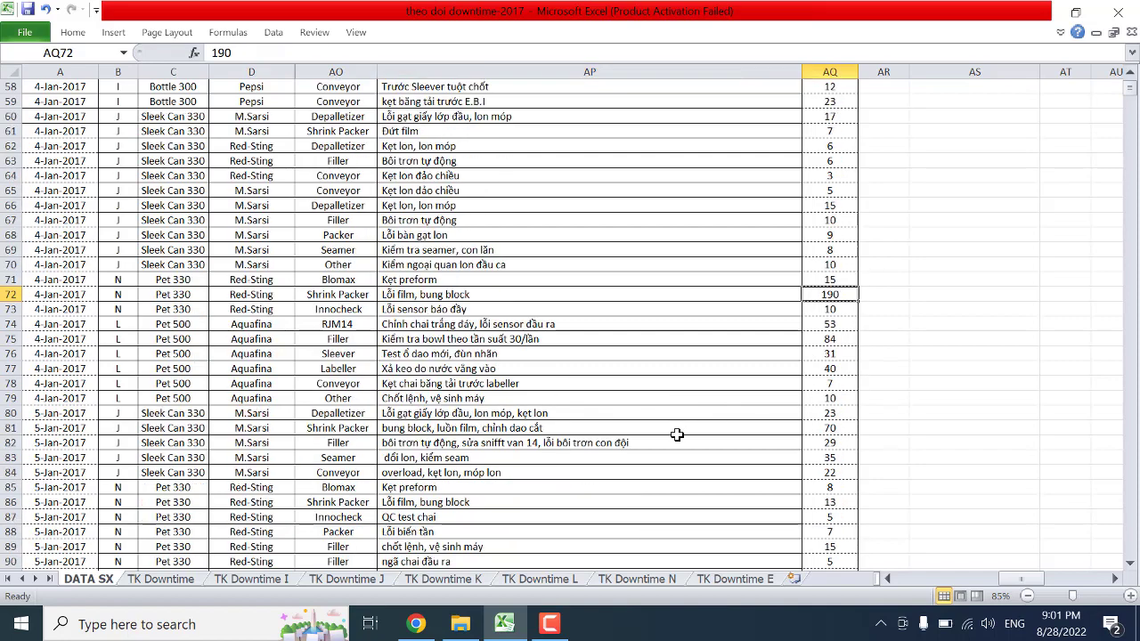
scroll(677, 434, down, 2)
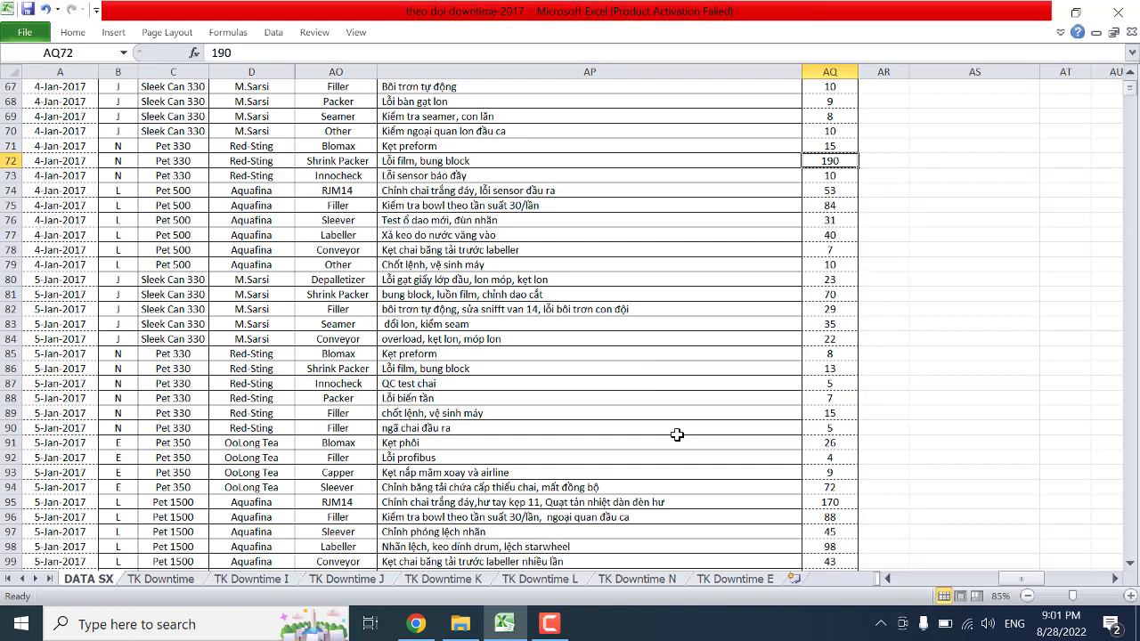
scroll(677, 434, up, 2)
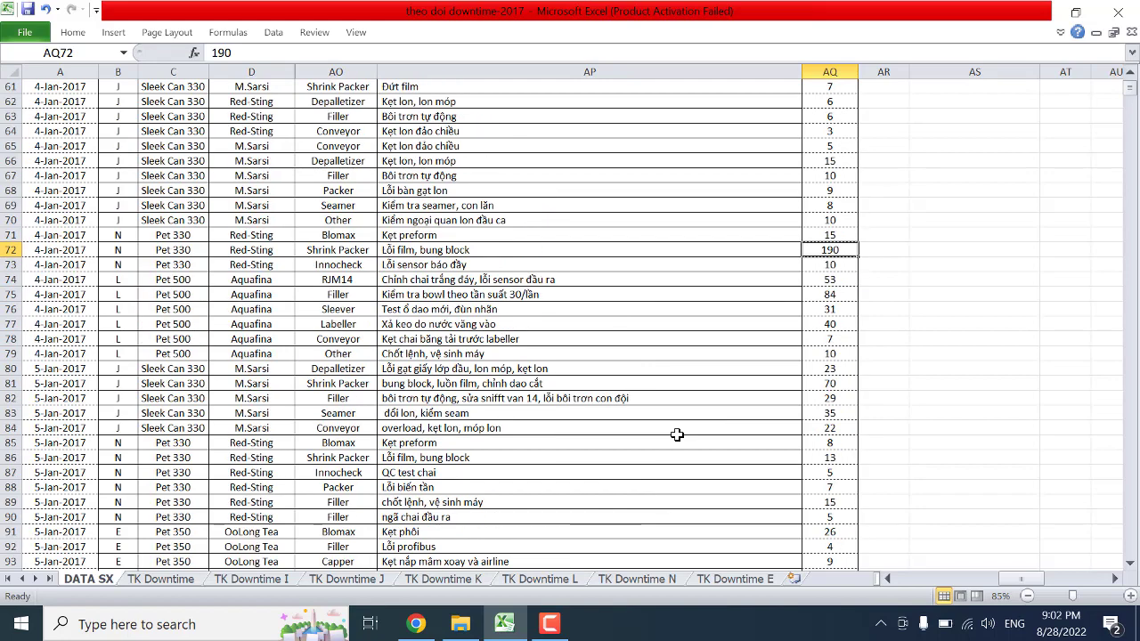
click(478, 247)
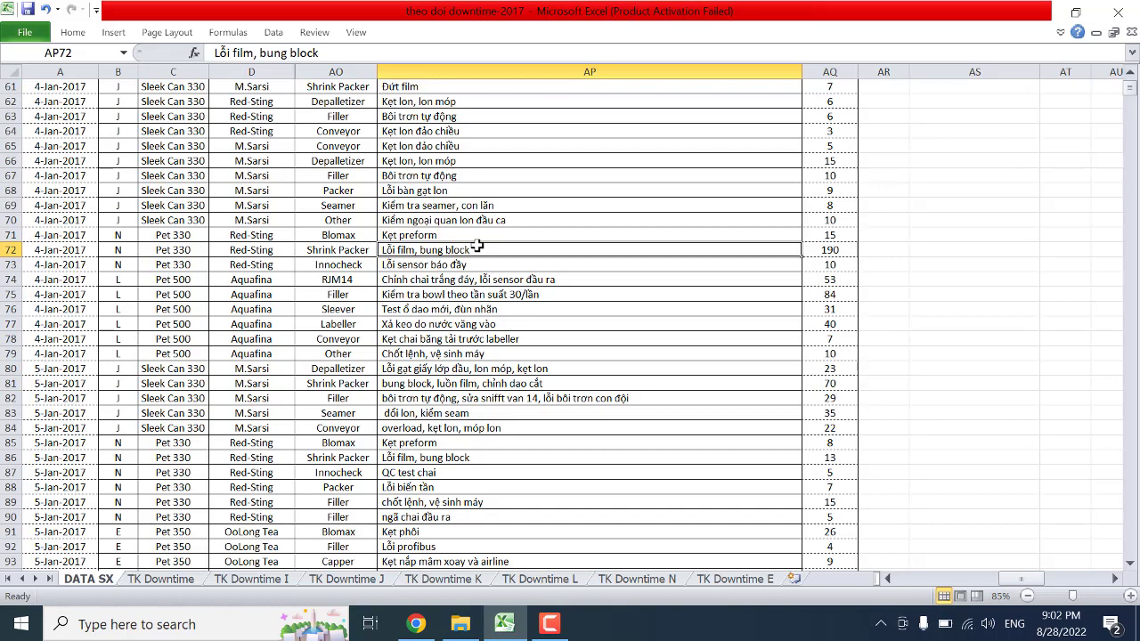
click(552, 625)
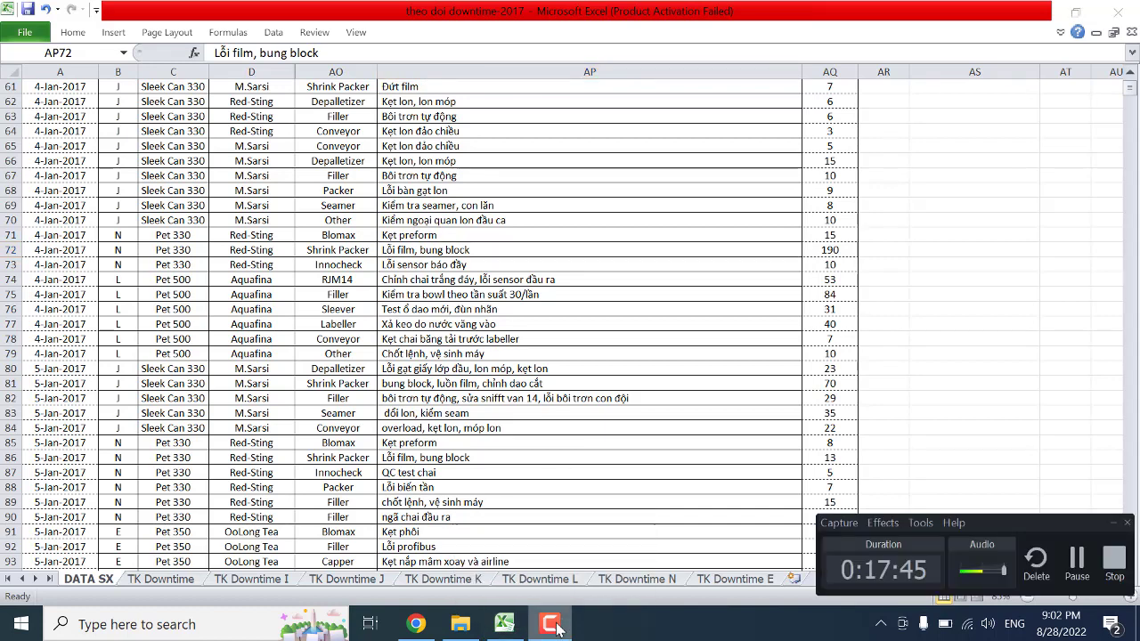
click(552, 625)
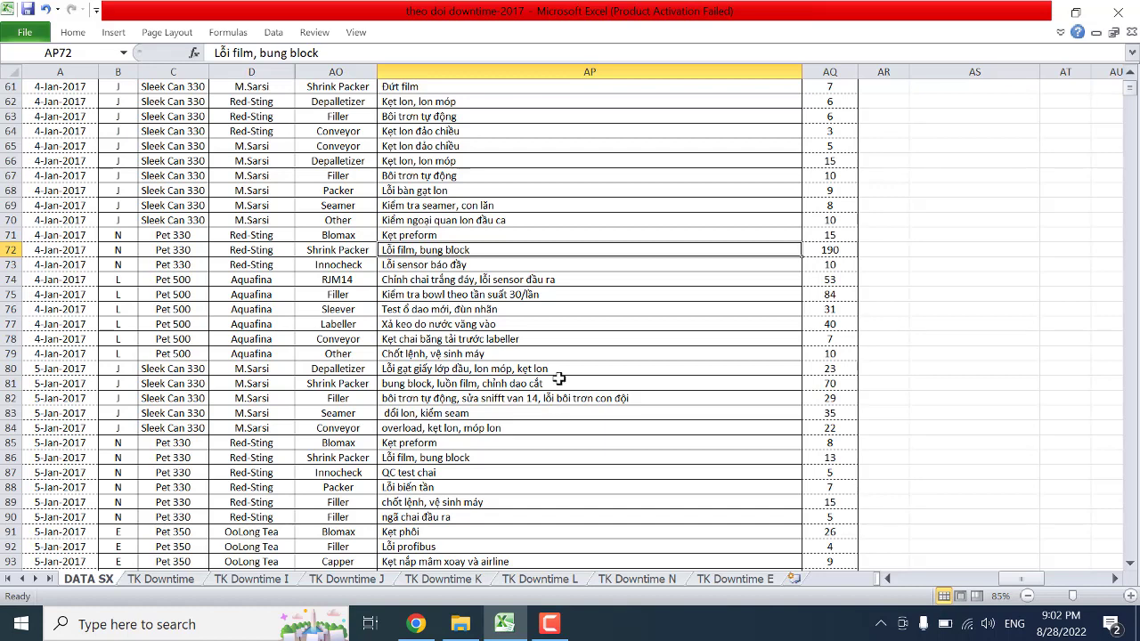
Step: Recheck the minutes and downtime detail of row 72, and select the whole row
click(835, 252)
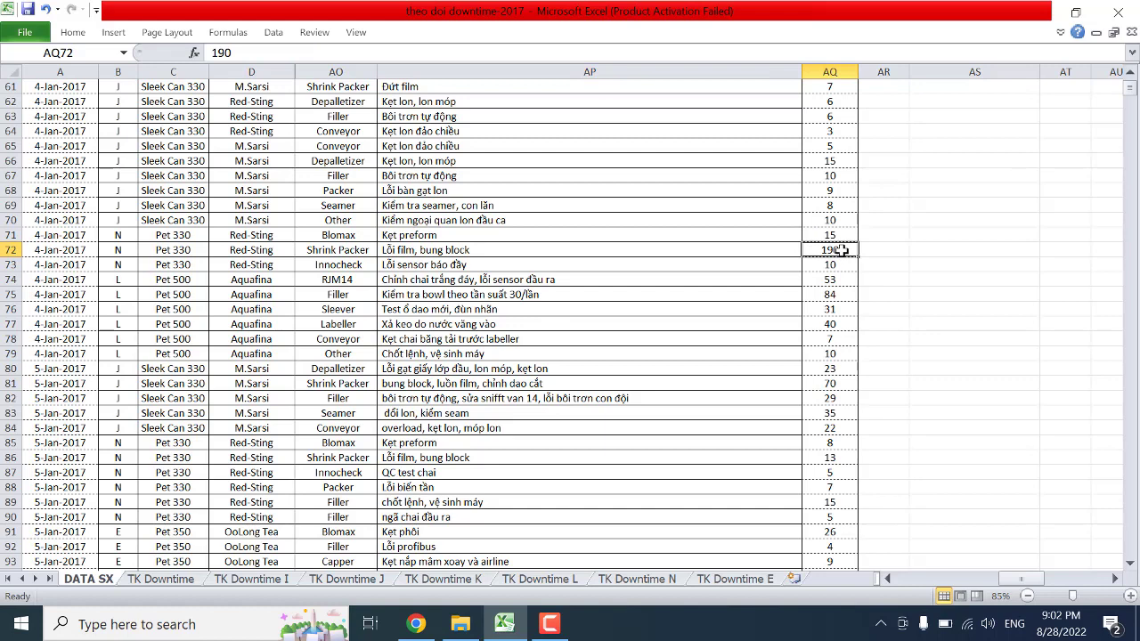
click(471, 249)
click(9, 251)
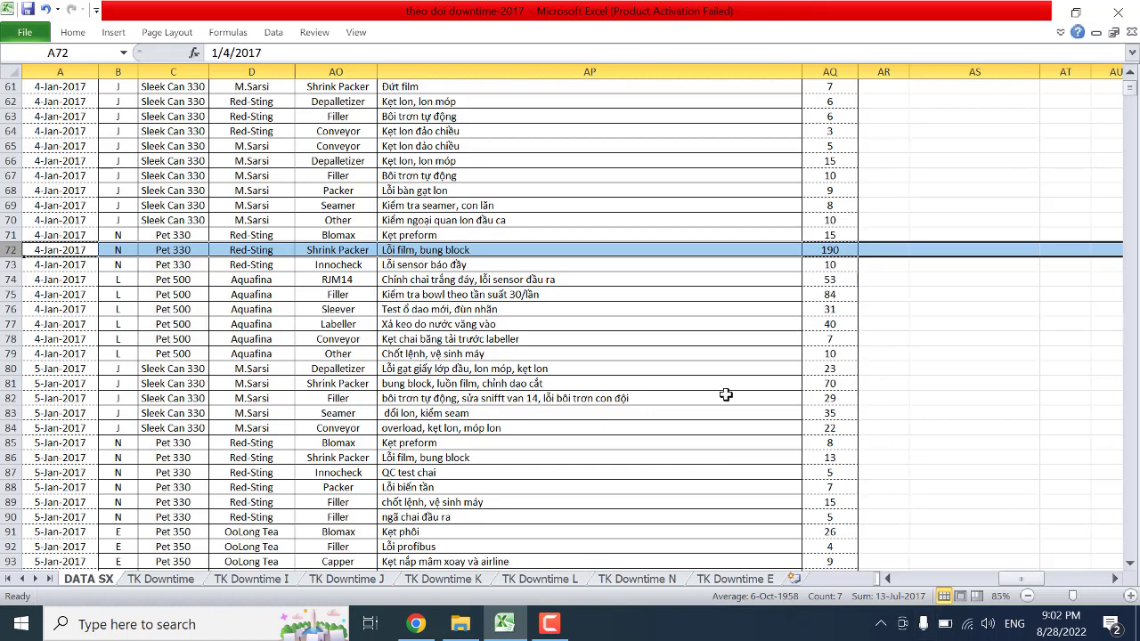
Step: Look through the downtime records dated 5-Jan to 8-Jan-2017 and return to row 72
scroll(725, 395, down, 17)
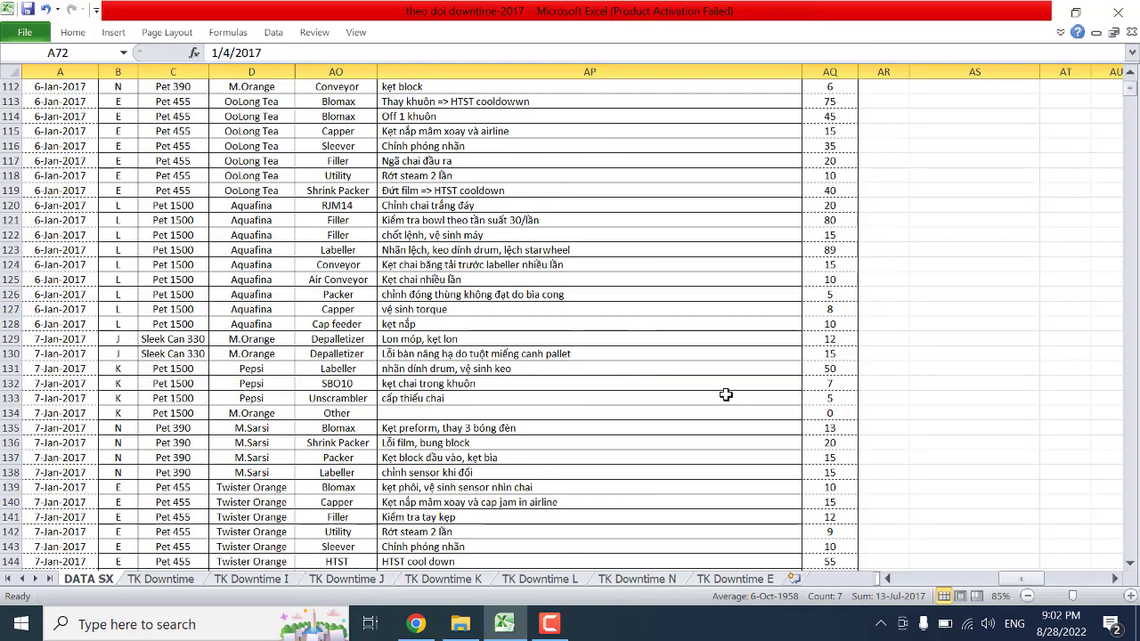
scroll(725, 395, down, 16)
scroll(725, 394, up, 6)
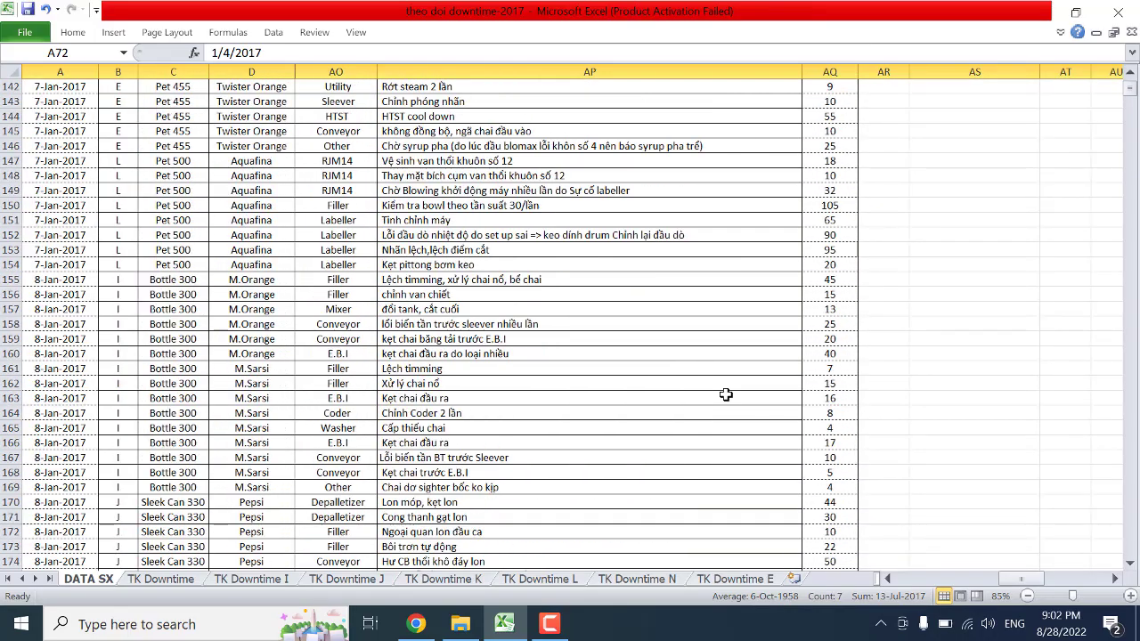
scroll(725, 394, up, 16)
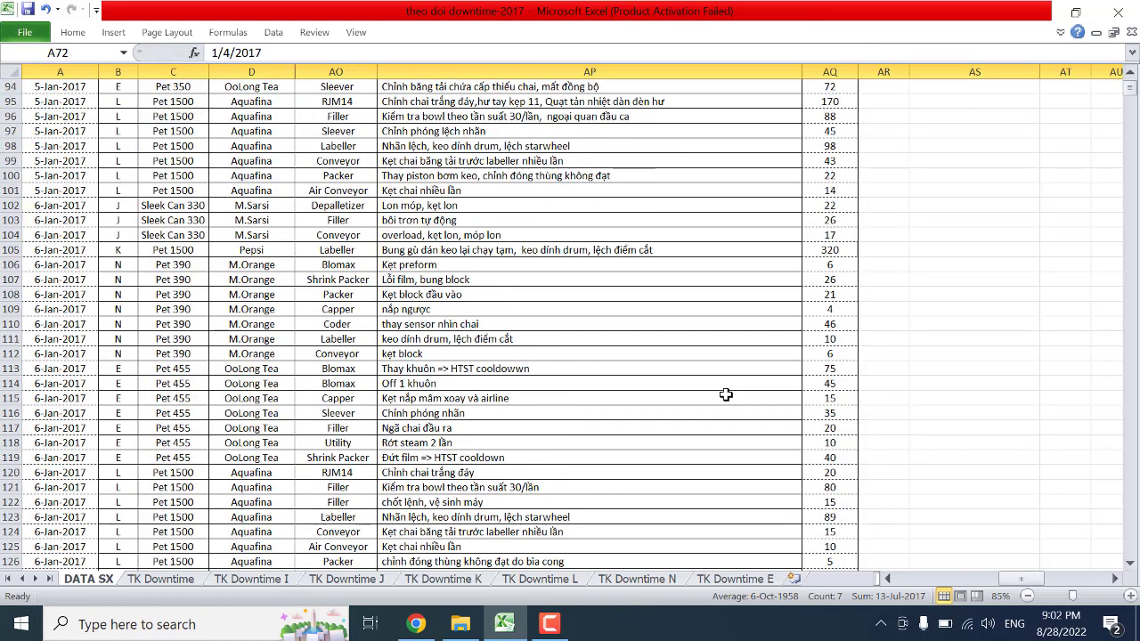
scroll(726, 394, up, 9)
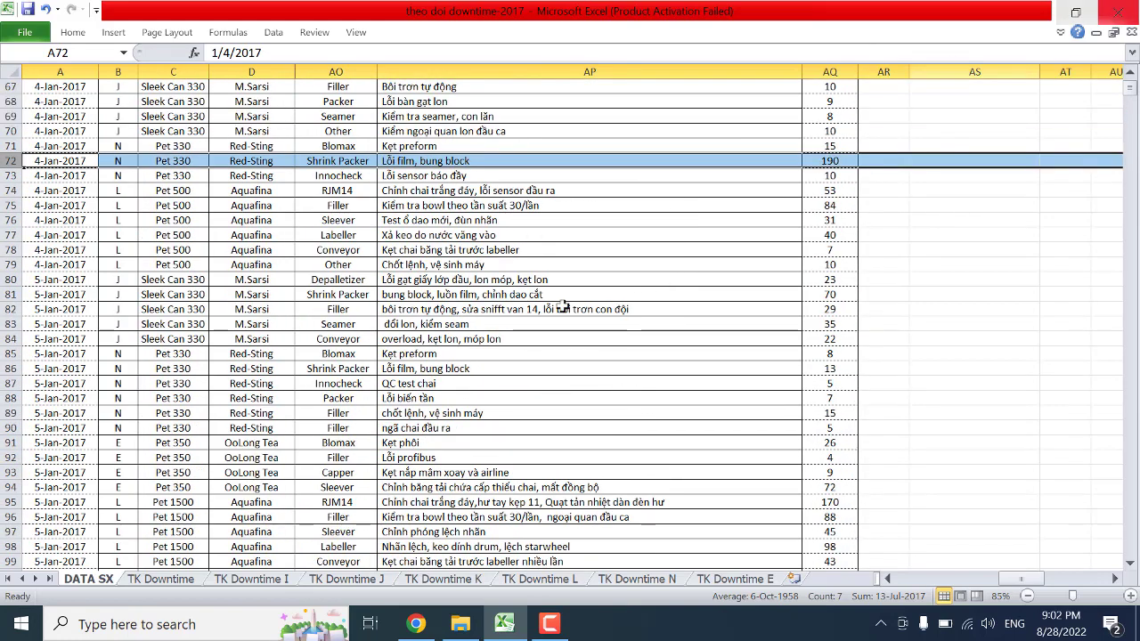
Step: Open the TK Downtime sheet and go to the filter fields and header at the start of its pivot table
click(147, 579)
scroll(169, 499, up, 10)
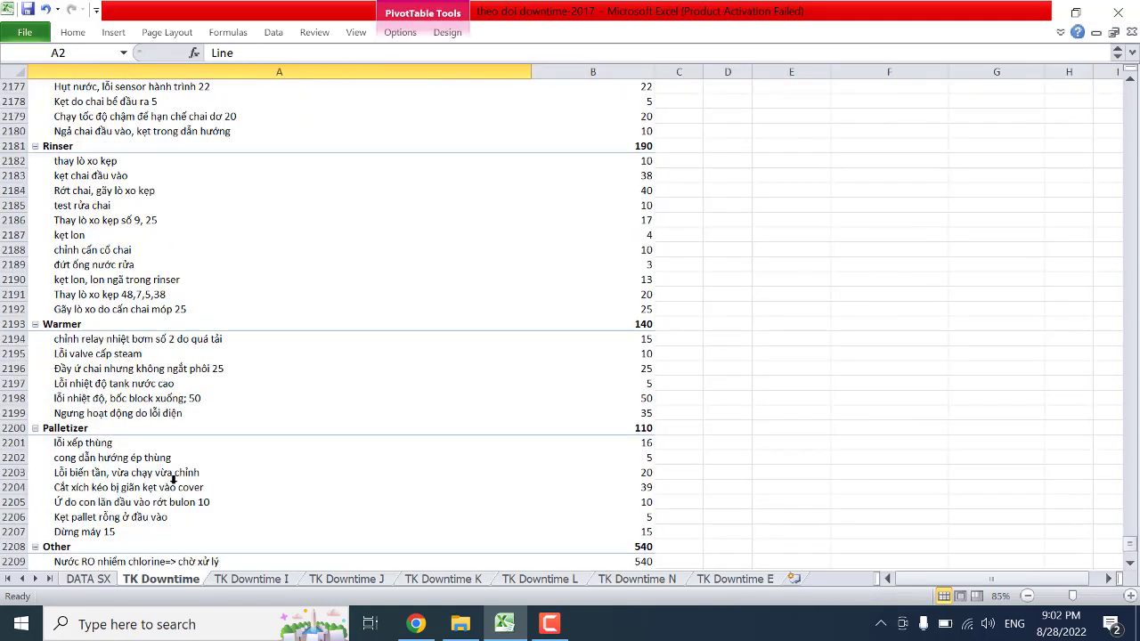
scroll(172, 481, up, 6)
drag(1130, 543, 1130, 87)
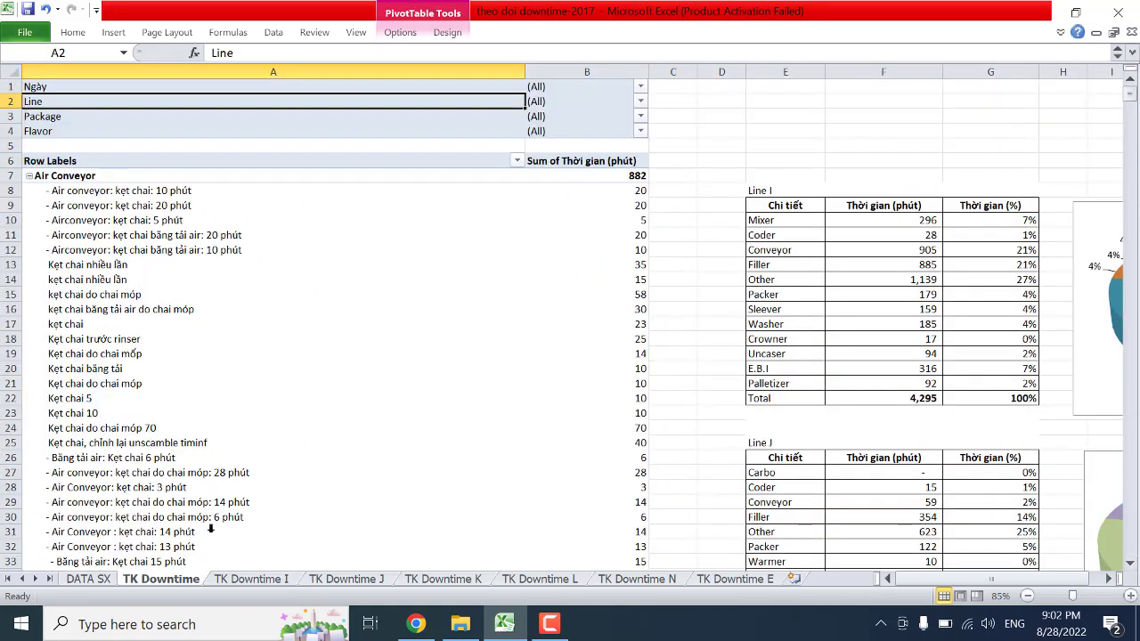
Step: Return to the DATA SX sheet to review the 4-Jan-2017 source records above row 72
click(82, 580)
scroll(324, 363, up, 5)
scroll(720, 253, up, 2)
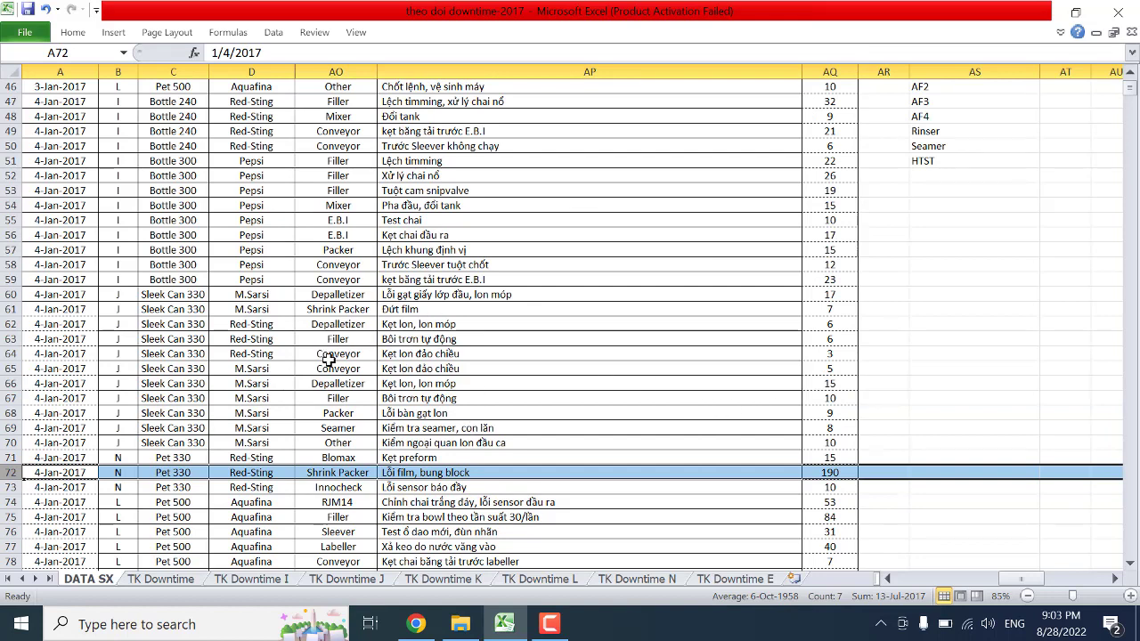
Step: On the TK Downtime sheet, examine the Capper group in row 48 and its total in B48 against the pivot table header
click(161, 580)
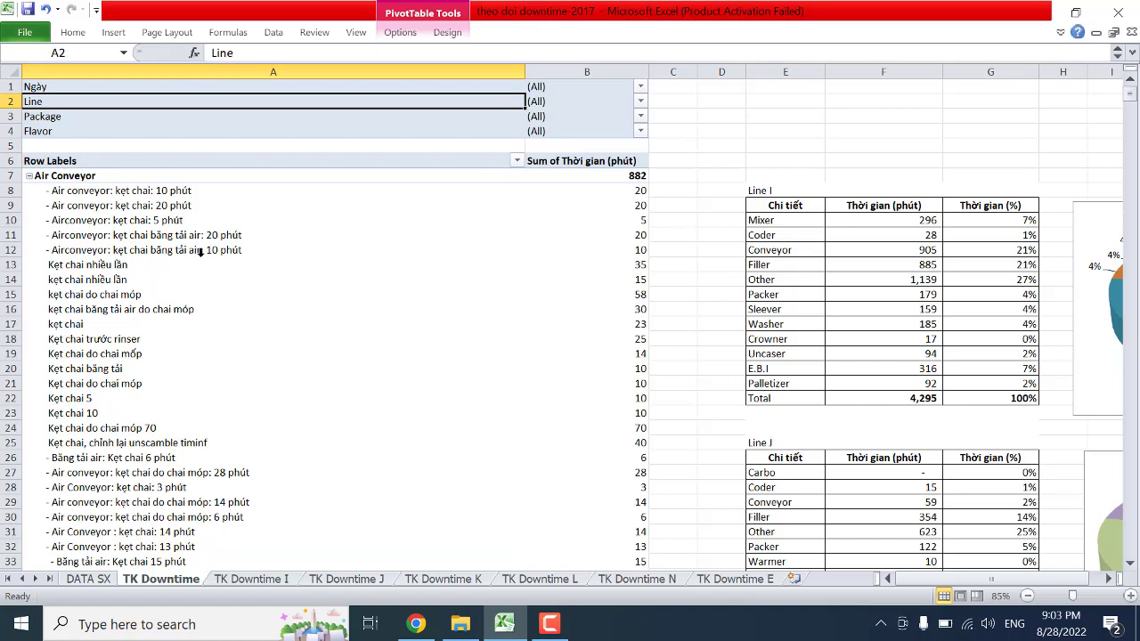
scroll(235, 285, down, 10)
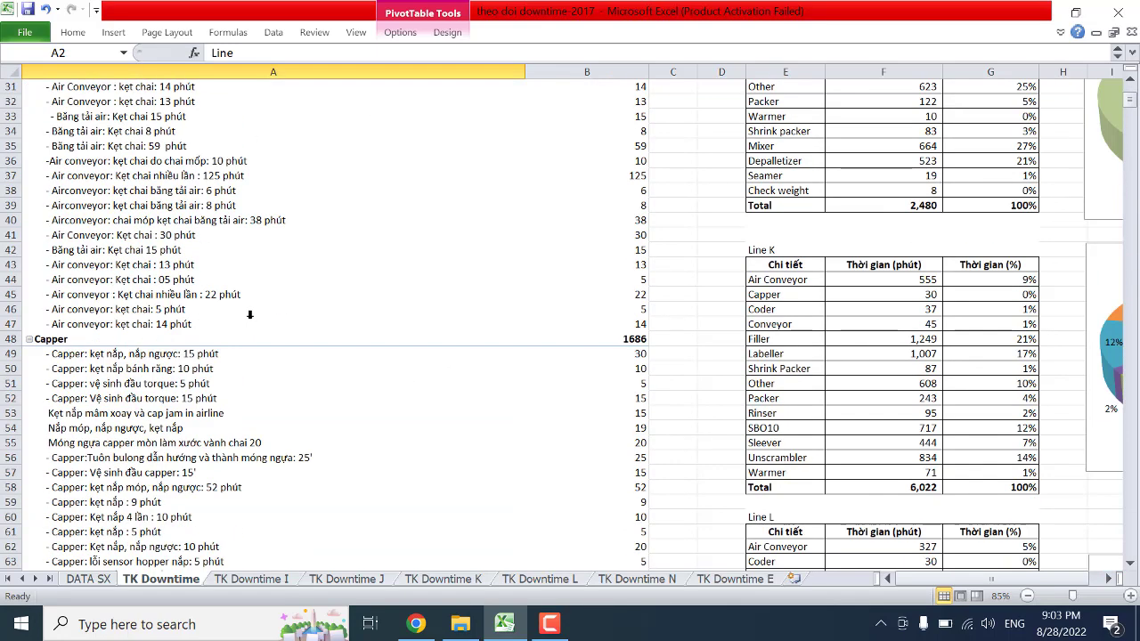
scroll(250, 315, down, 3)
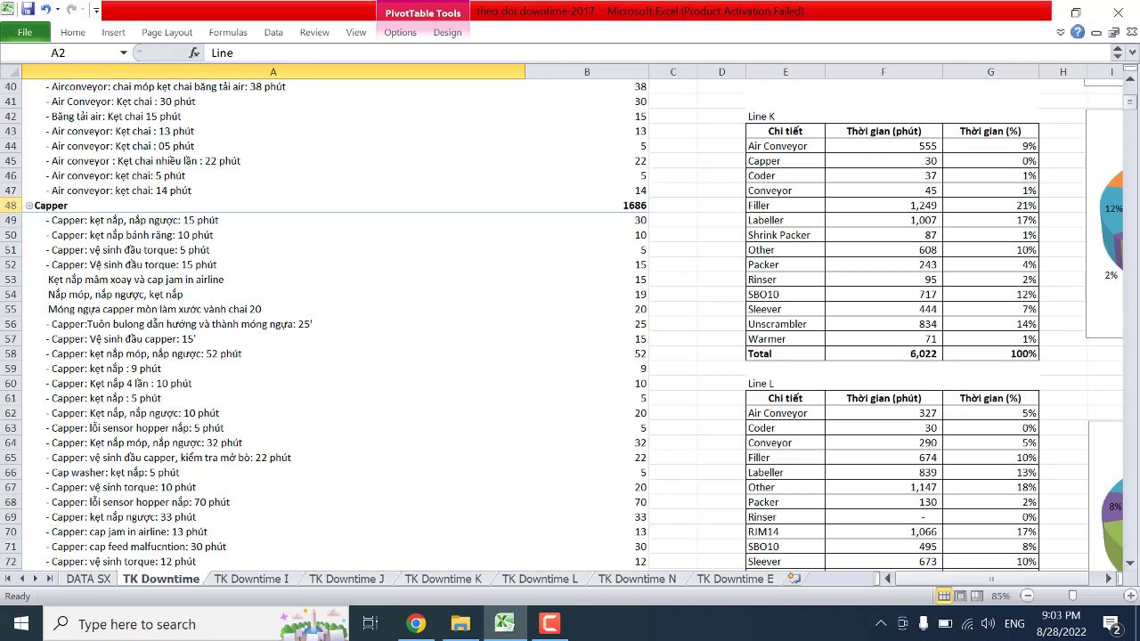
click(11, 205)
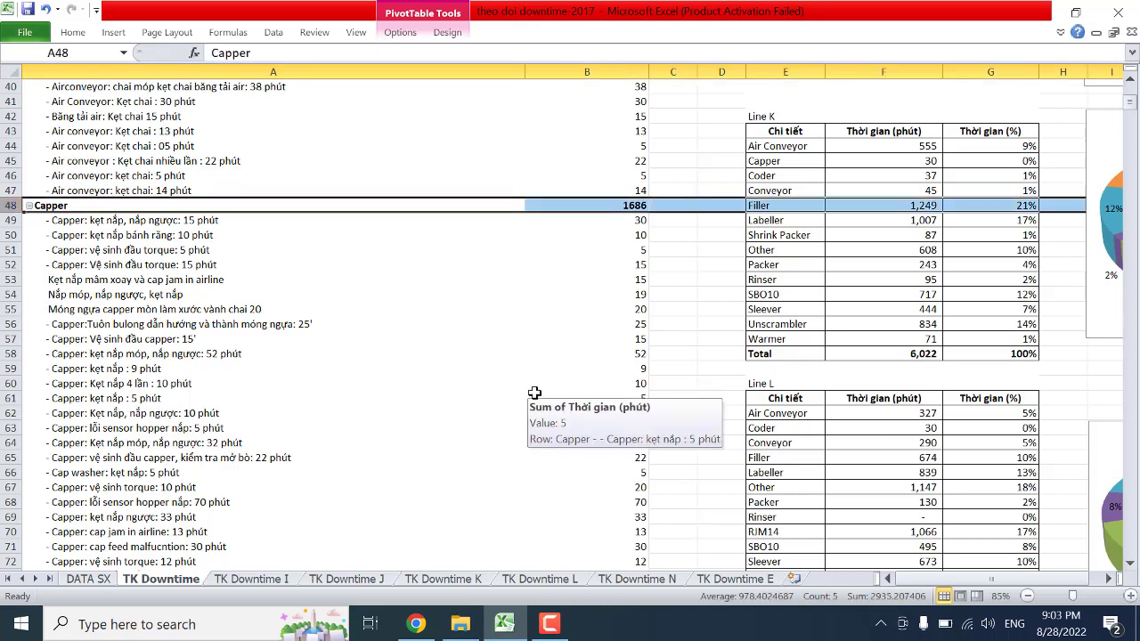
click(632, 205)
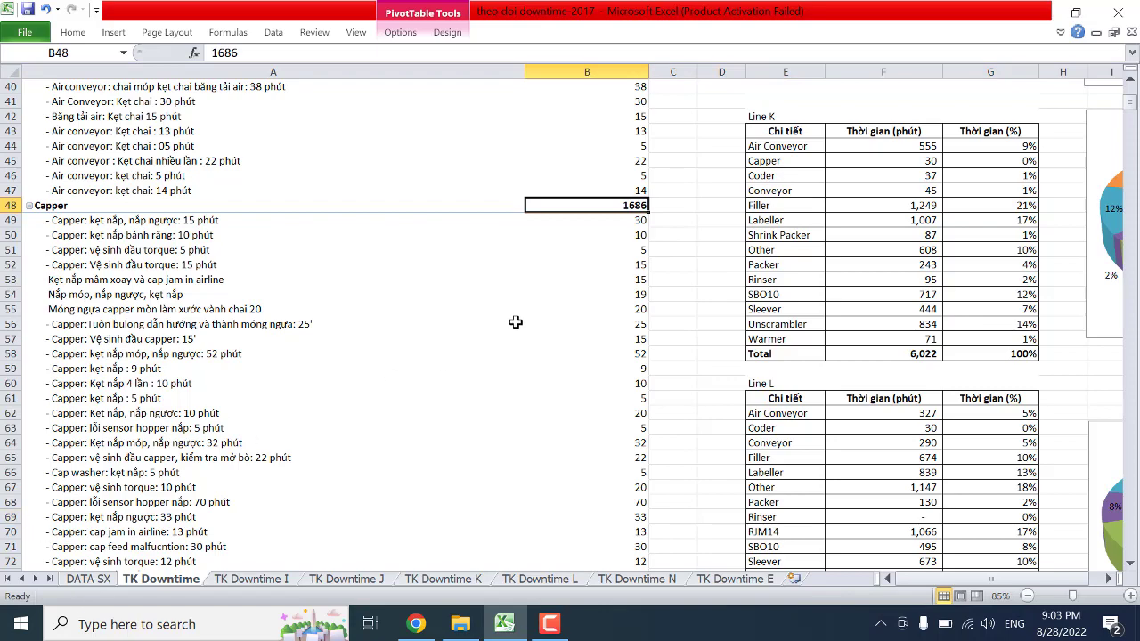
scroll(533, 319, up, 3)
scroll(533, 320, up, 10)
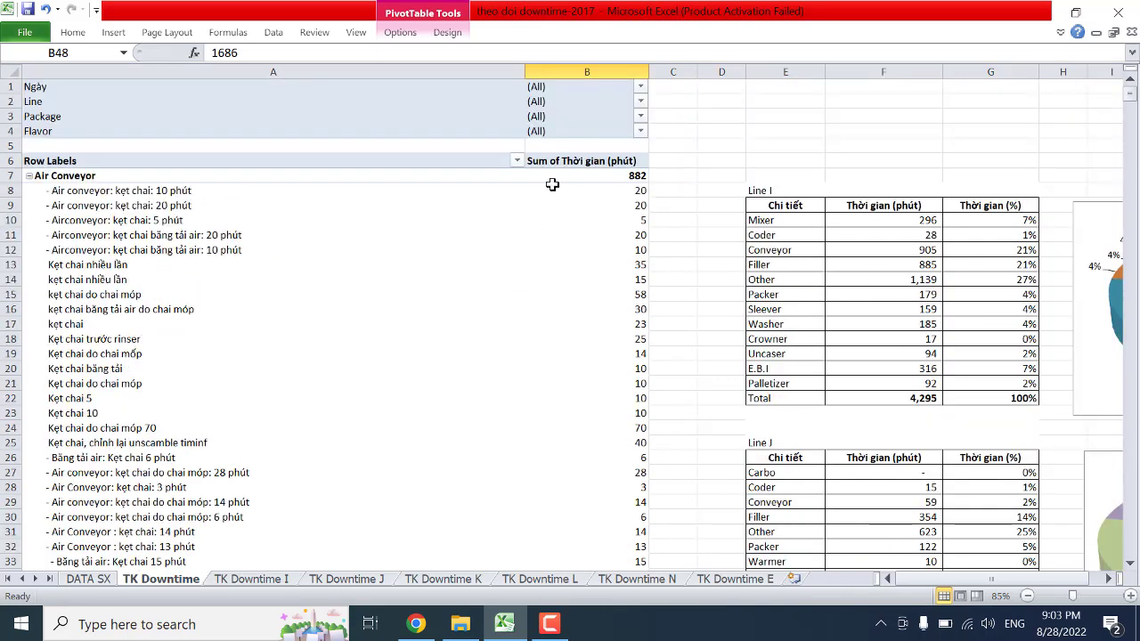
scroll(605, 289, down, 9)
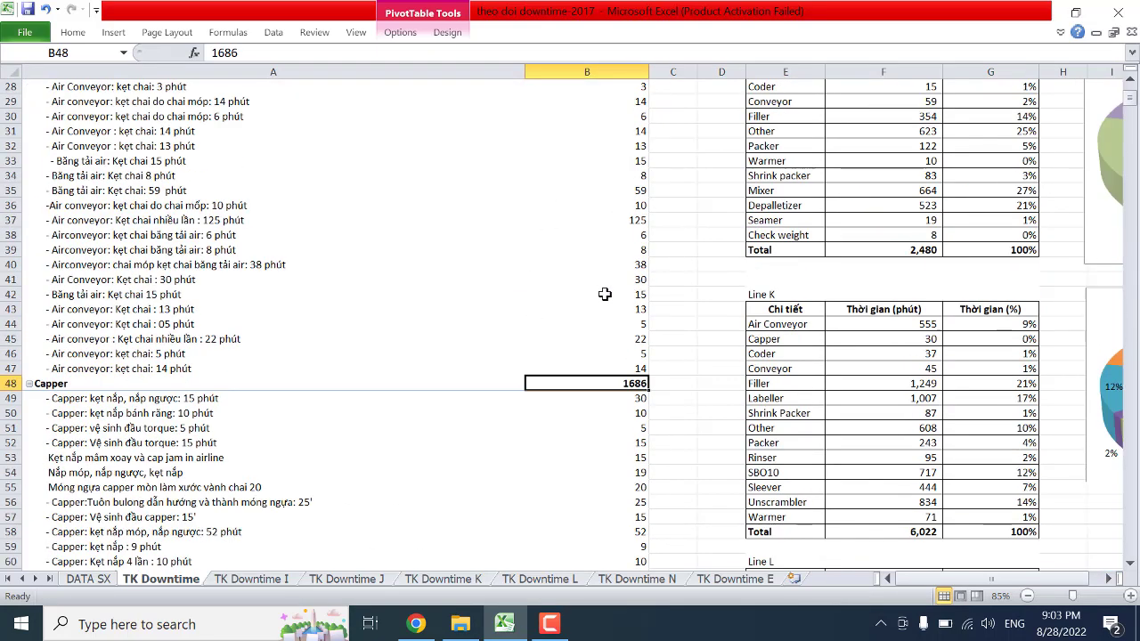
scroll(629, 381, down, 1)
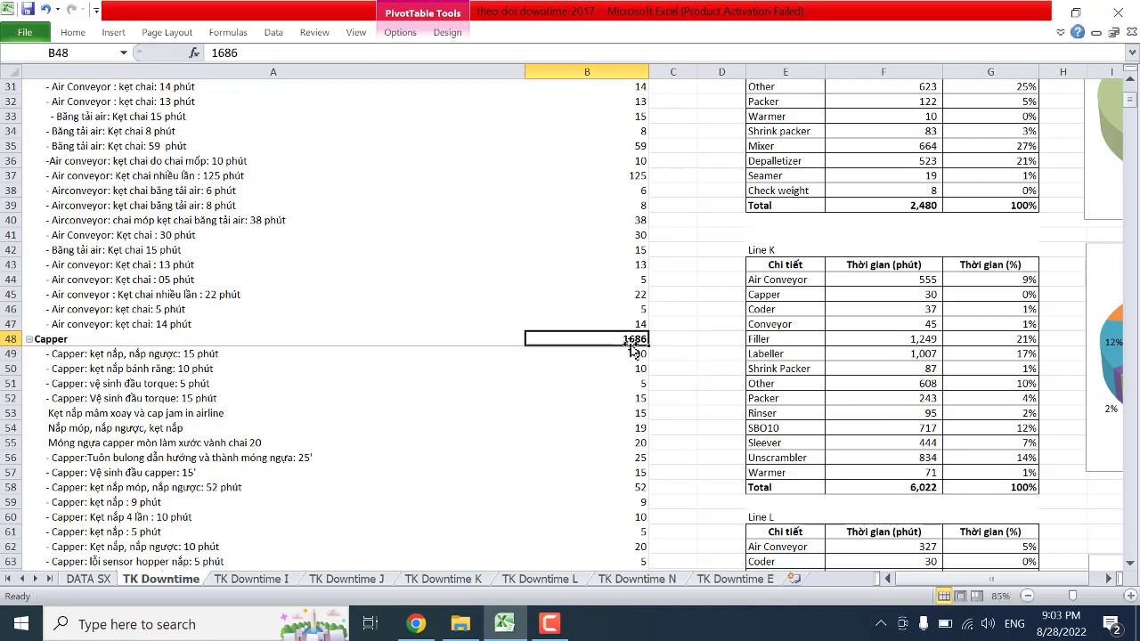
Step: Calculate the Capper pivot total divided by 365 in cell C48, and clear the cell again
click(678, 342)
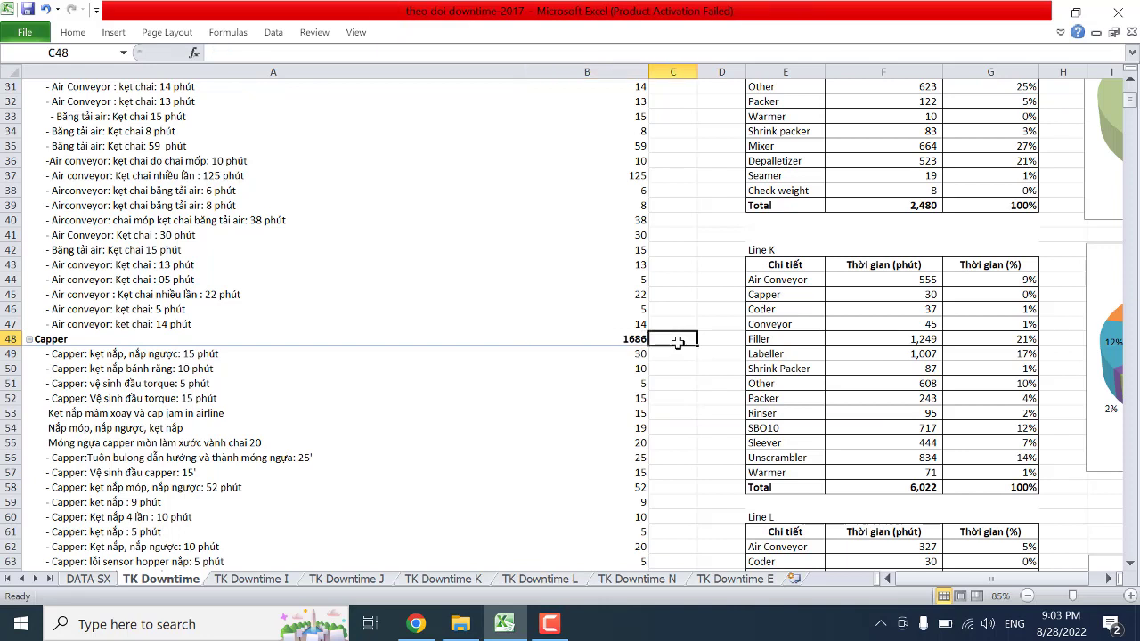
text(=)
click(631, 338)
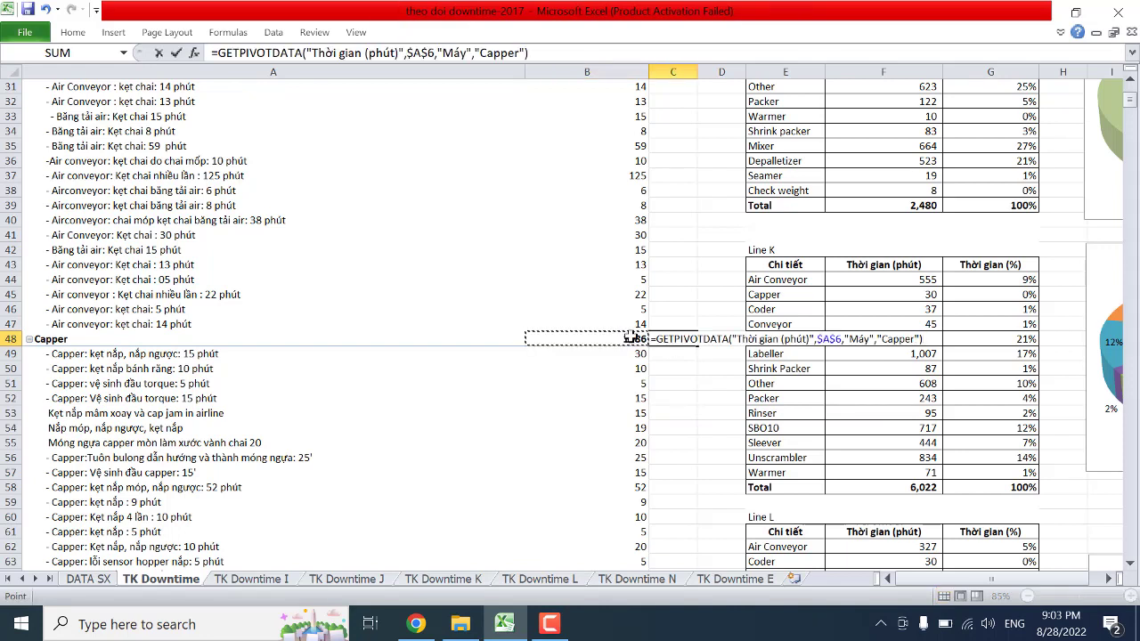
text(/3)
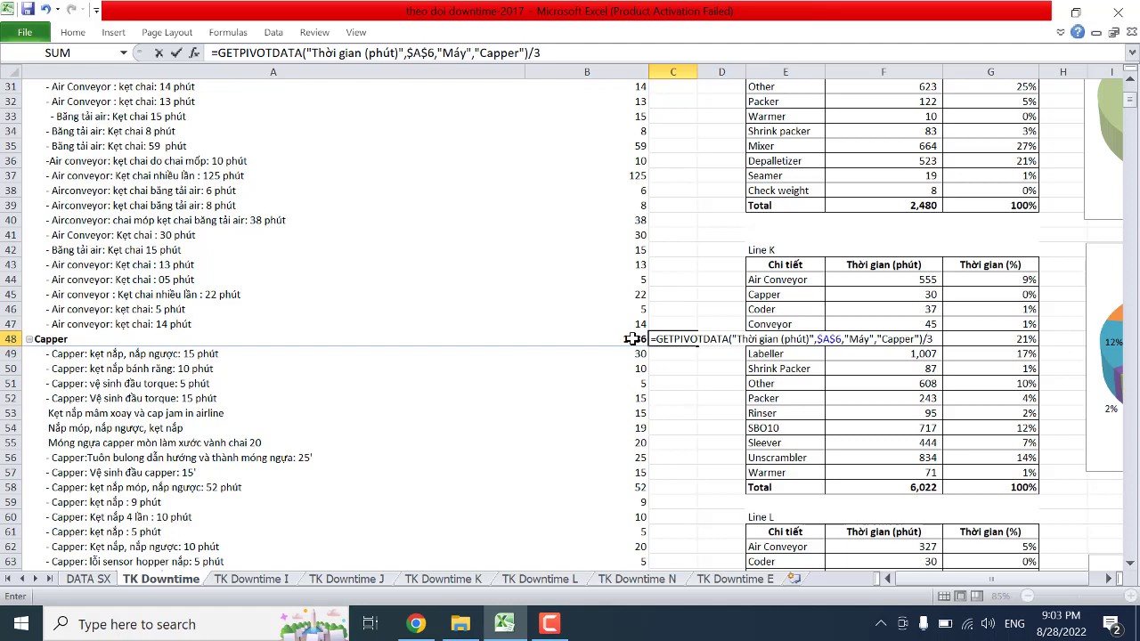
text(65)
key(Return)
click(687, 339)
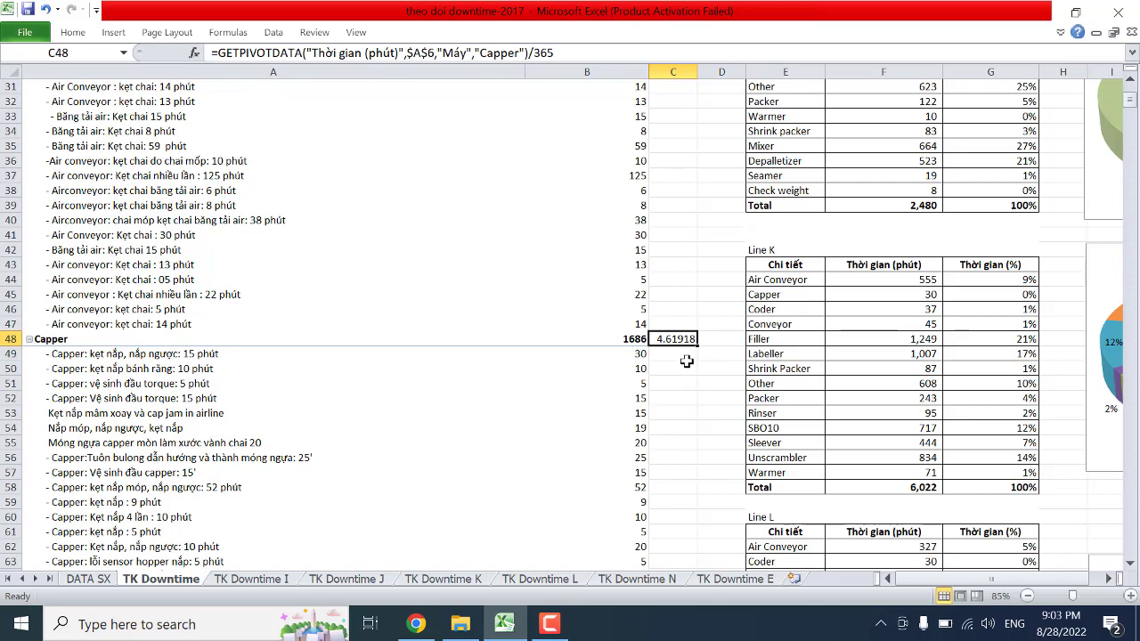
key(Delete)
Step: Examine the downtime details grouped by machine in the pivot table, from Capper through Check weight, Coder, Conveyor, Crowner and Depalletizer to E.B.I
scroll(479, 401, down, 9)
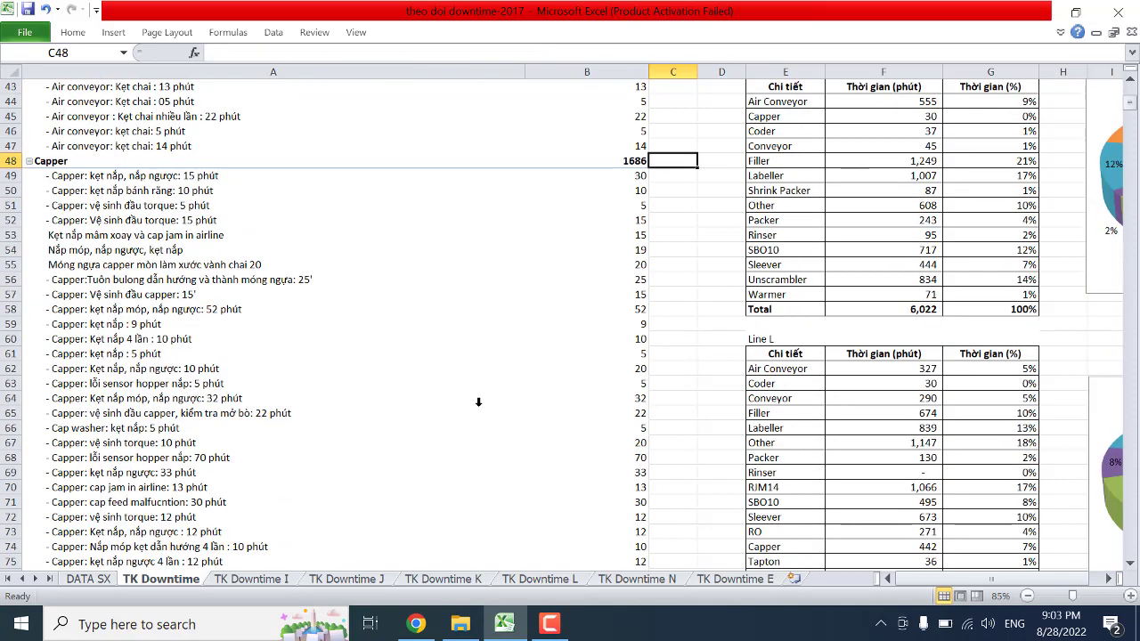
scroll(478, 401, down, 20)
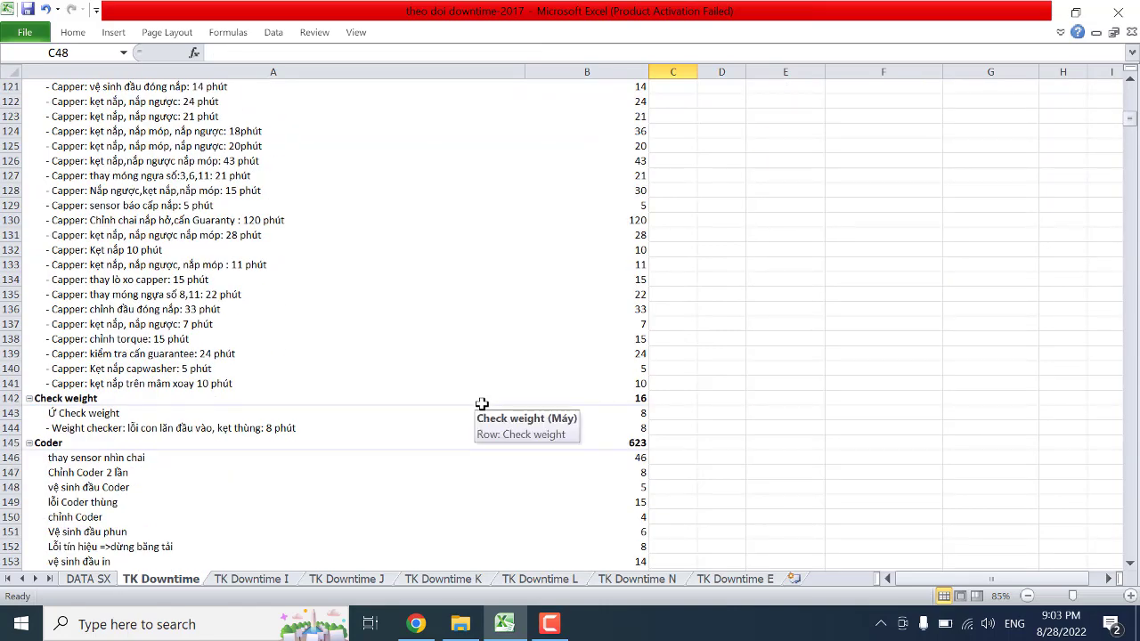
scroll(481, 403, down, 11)
scroll(460, 448, down, 6)
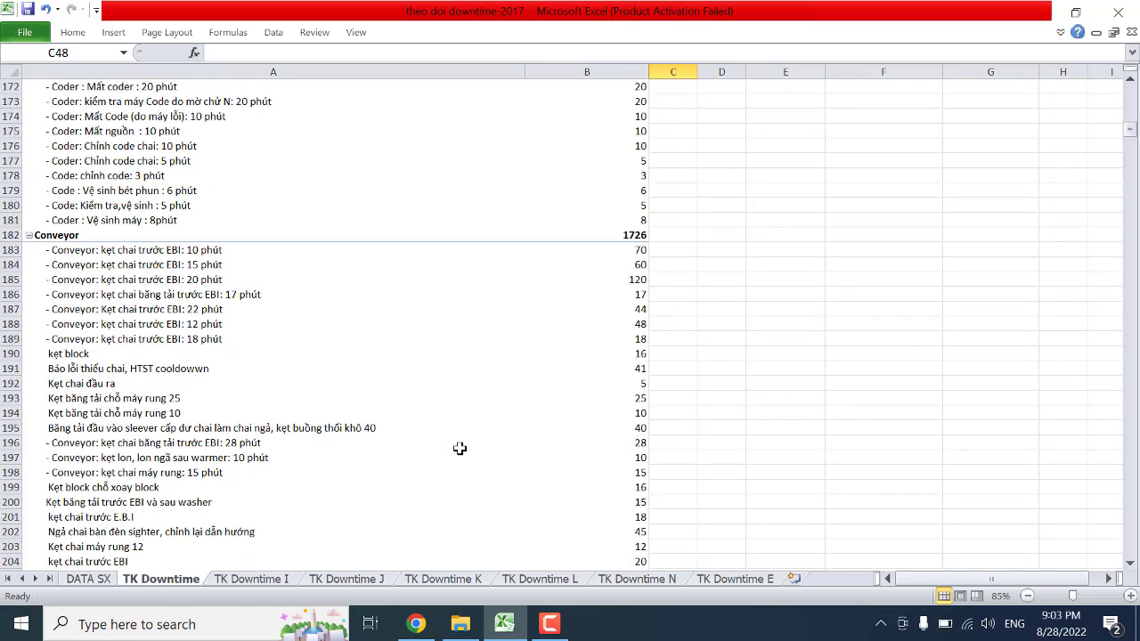
scroll(459, 448, down, 20)
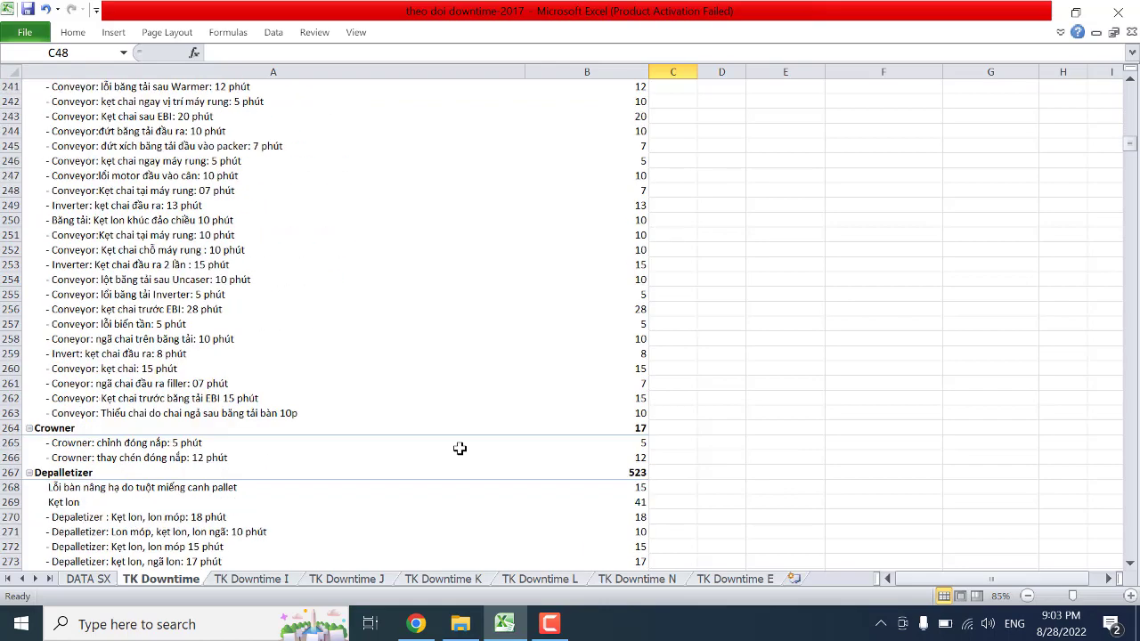
scroll(459, 448, down, 3)
scroll(438, 443, down, 1)
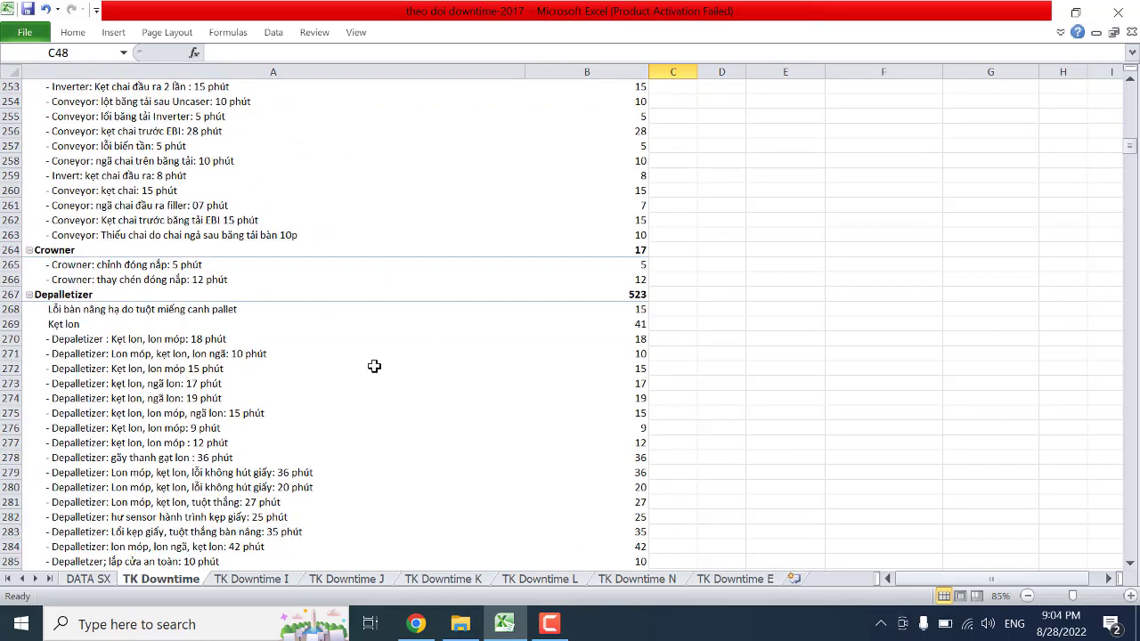
scroll(379, 413, down, 6)
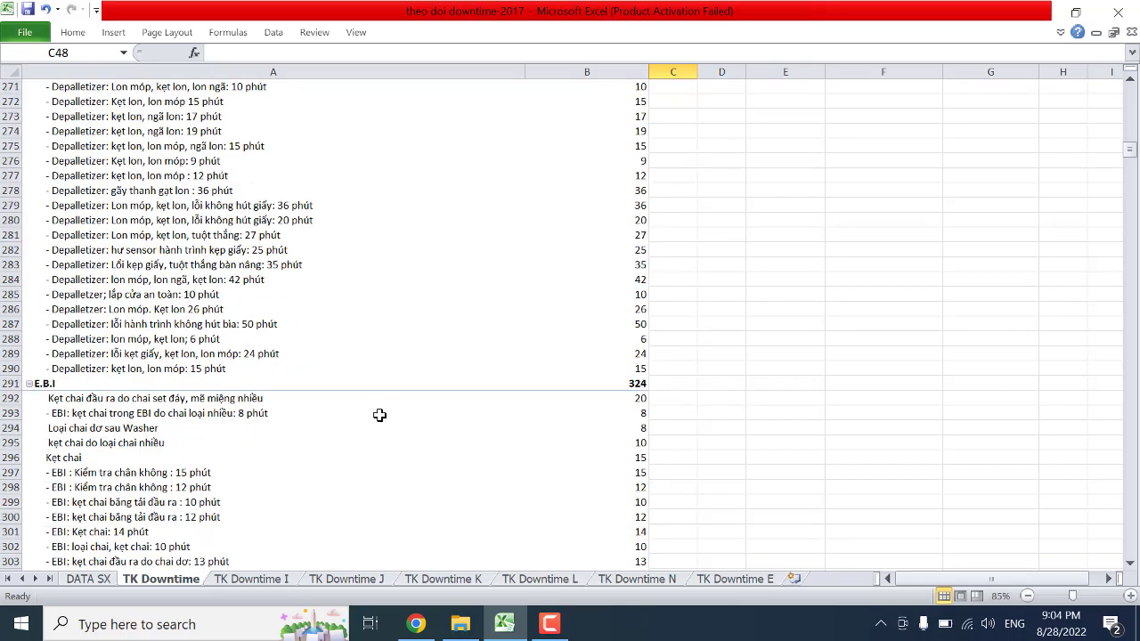
scroll(378, 412, up, 4)
scroll(378, 412, up, 16)
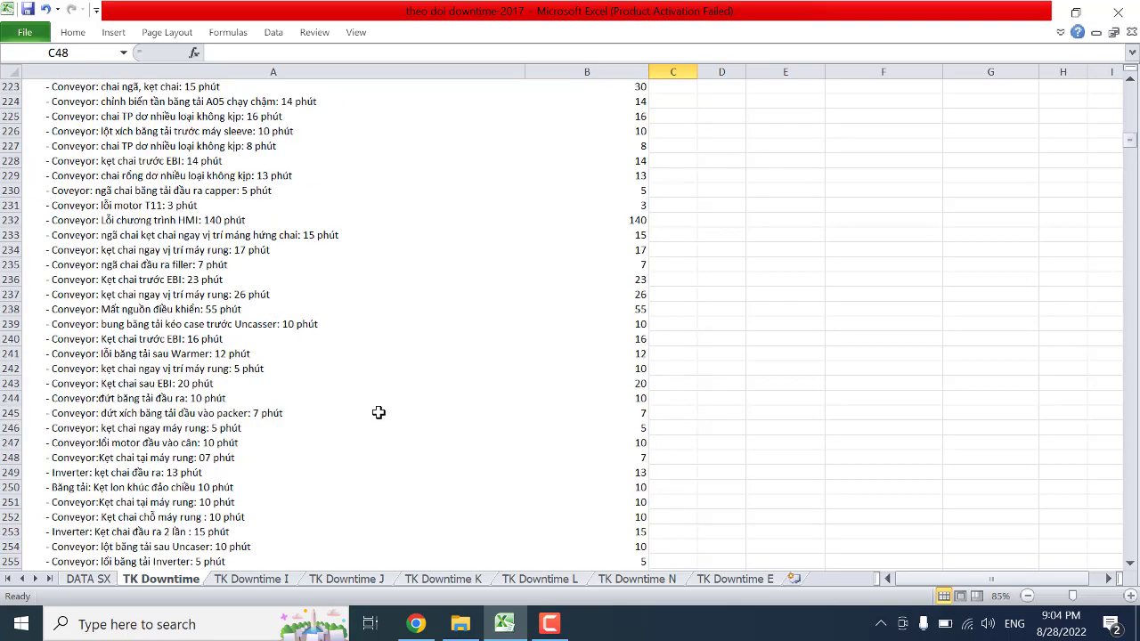
scroll(379, 412, down, 13)
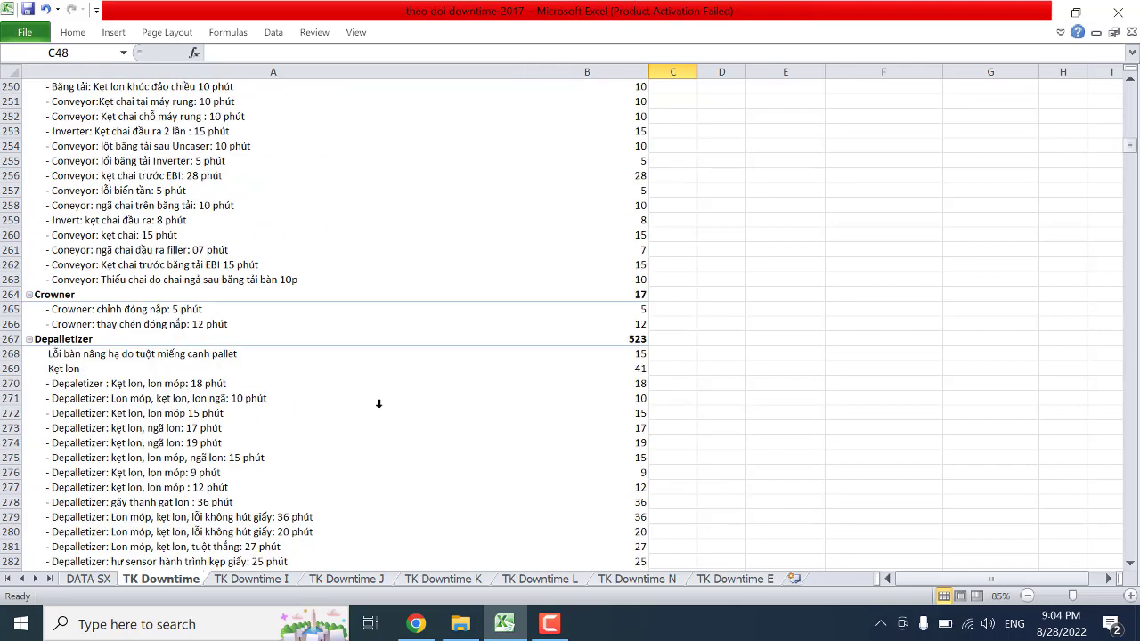
Step: On the TK Downtime sheet, examine the Filler group in row 316 and its total in B316, following the E.B.I details
scroll(378, 403, down, 2)
scroll(380, 402, down, 11)
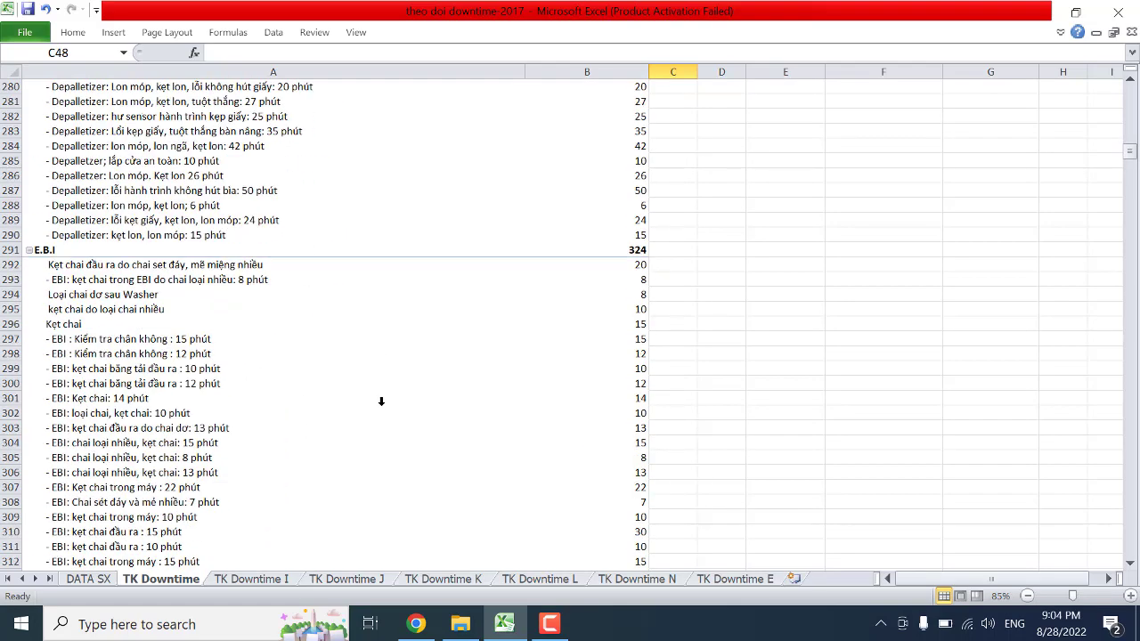
scroll(380, 401, down, 6)
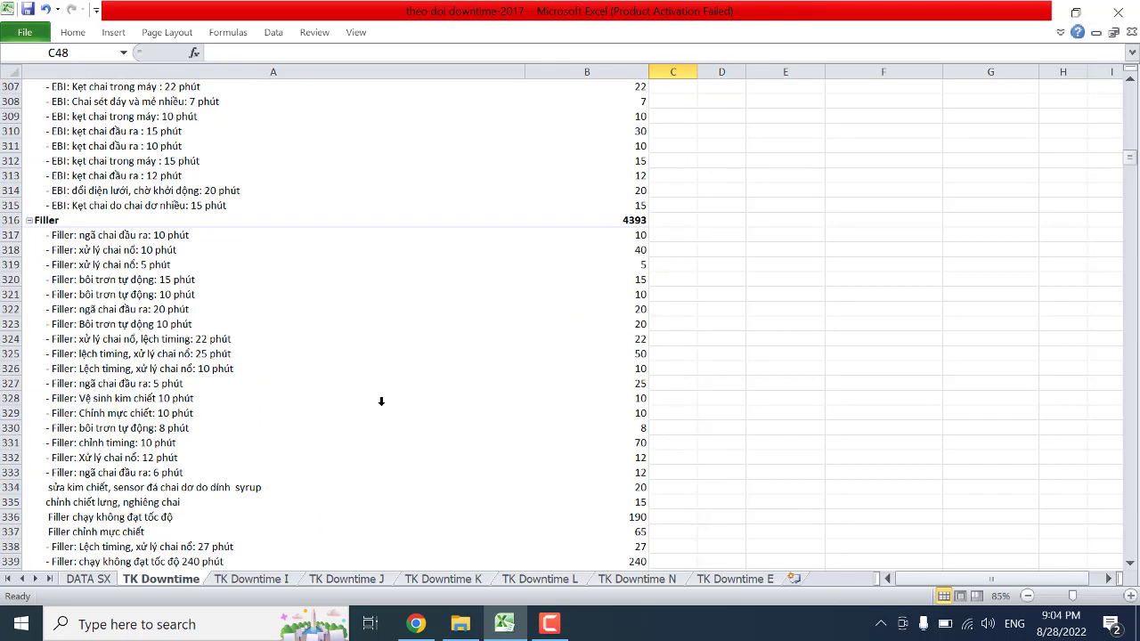
click(38, 225)
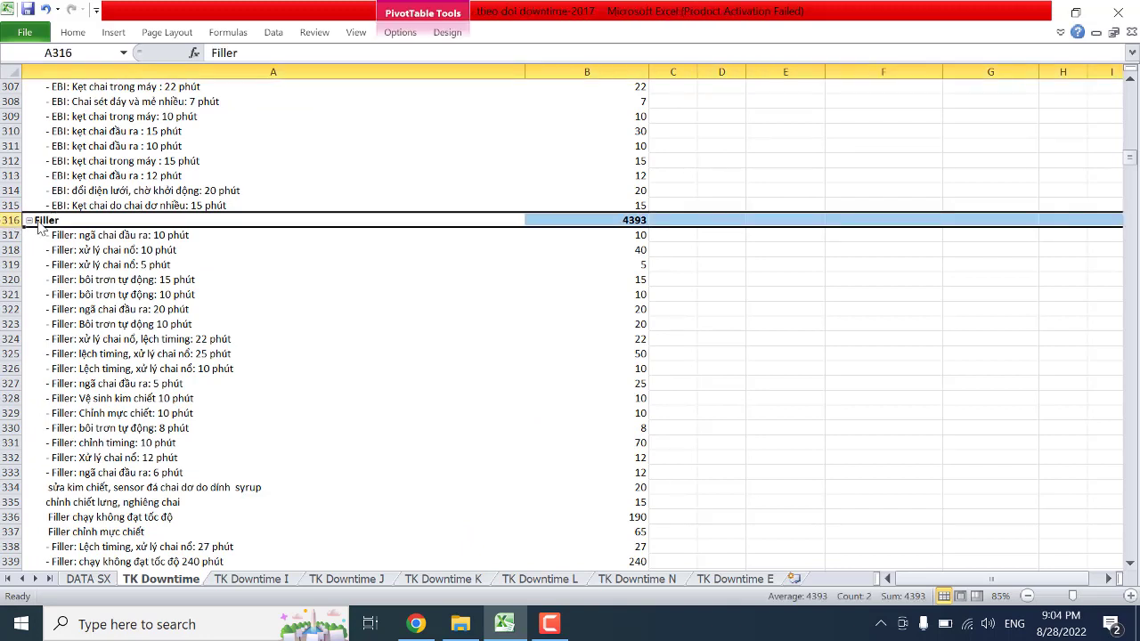
click(613, 220)
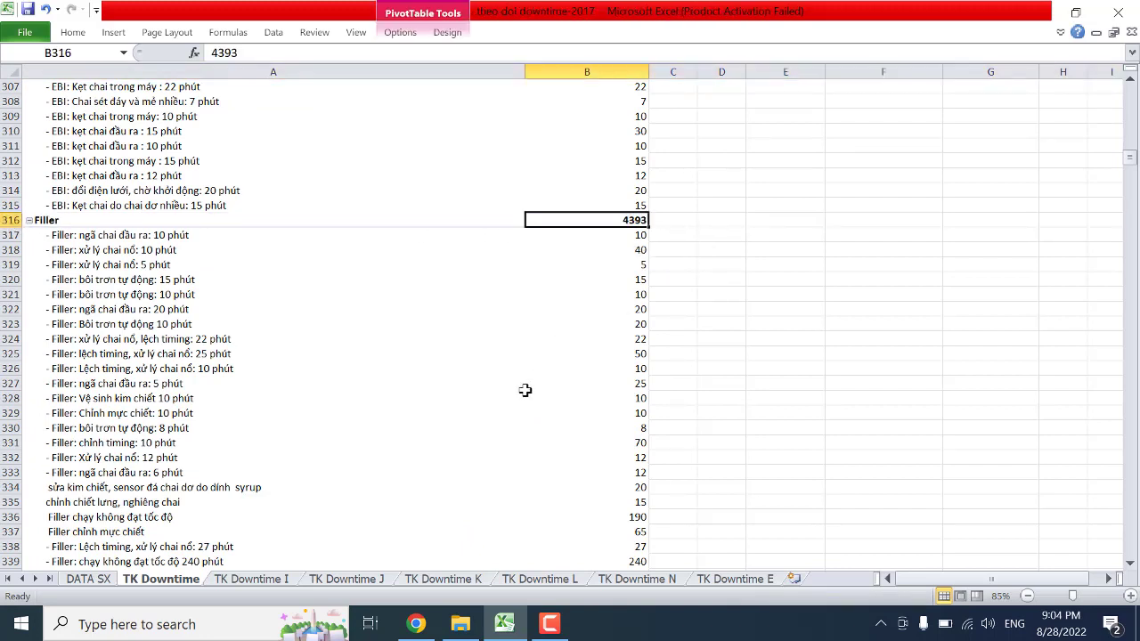
scroll(525, 390, down, 1)
scroll(525, 396, down, 5)
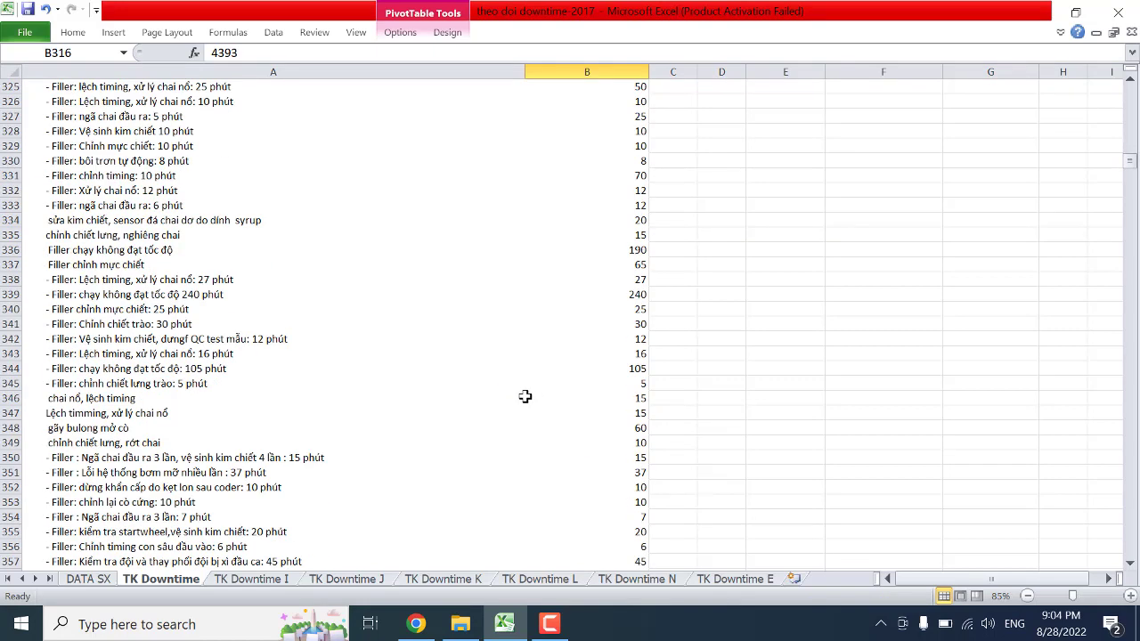
scroll(525, 396, up, 6)
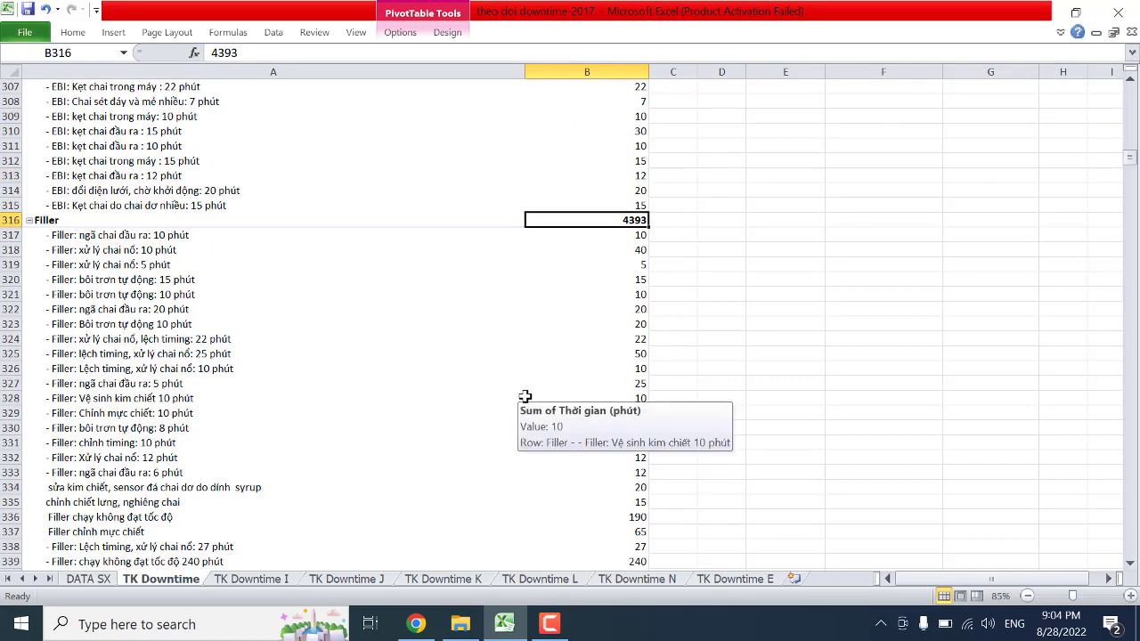
Step: Examine the remaining Filler downtime details down to the Labeller group in row 512 and its first entries
scroll(300, 414, down, 12)
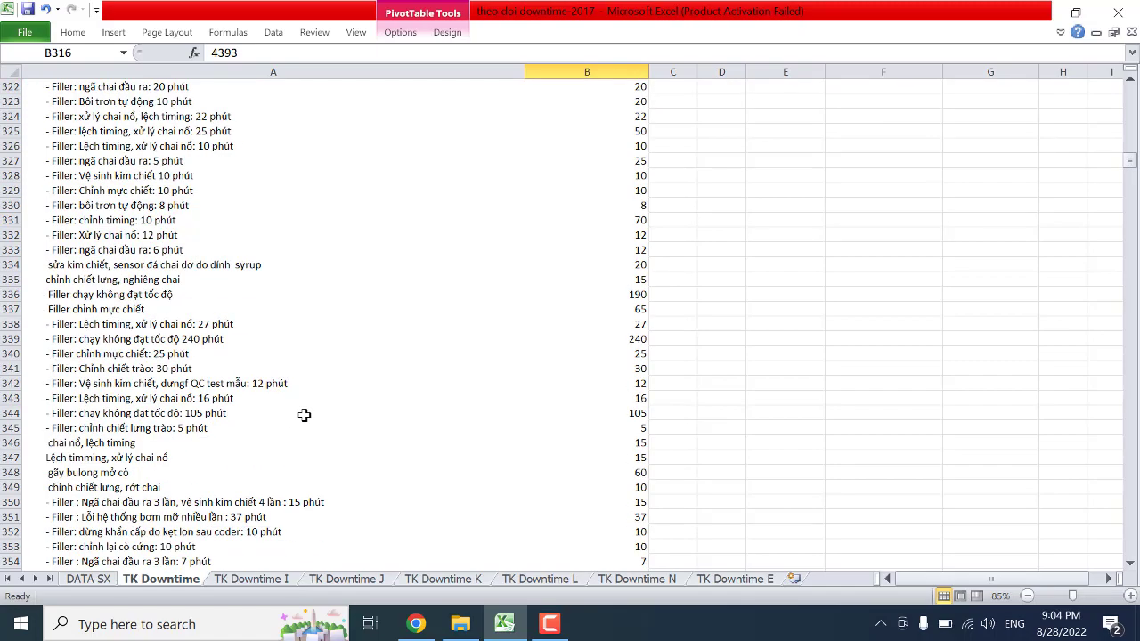
scroll(304, 415, down, 20)
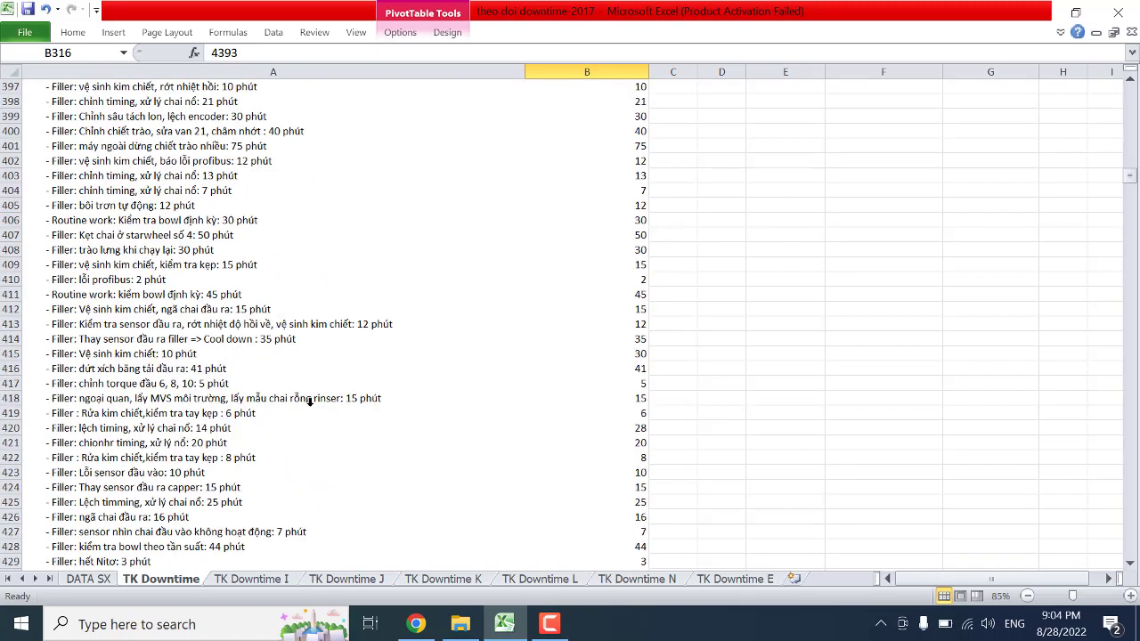
scroll(310, 402, down, 20)
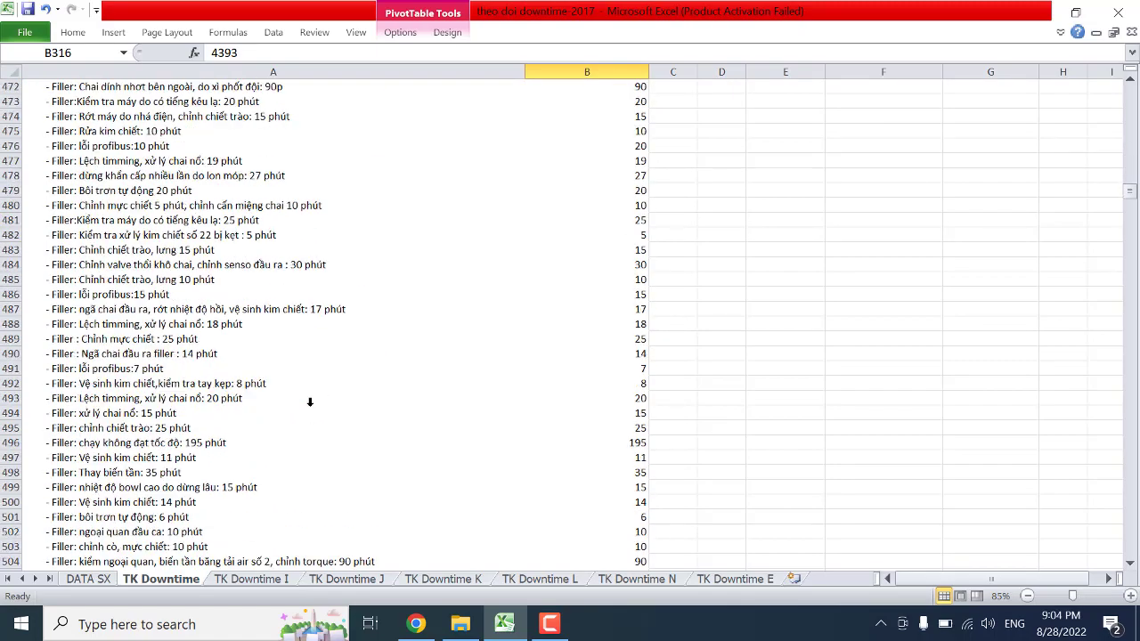
scroll(310, 402, down, 4)
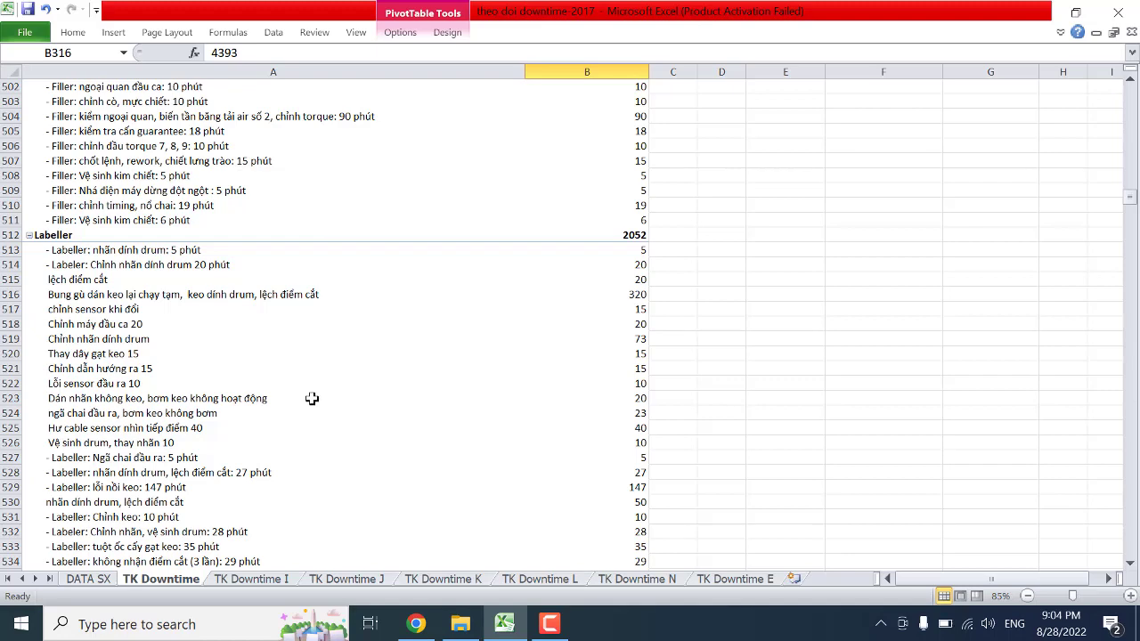
scroll(312, 400, down, 1)
scroll(312, 398, up, 2)
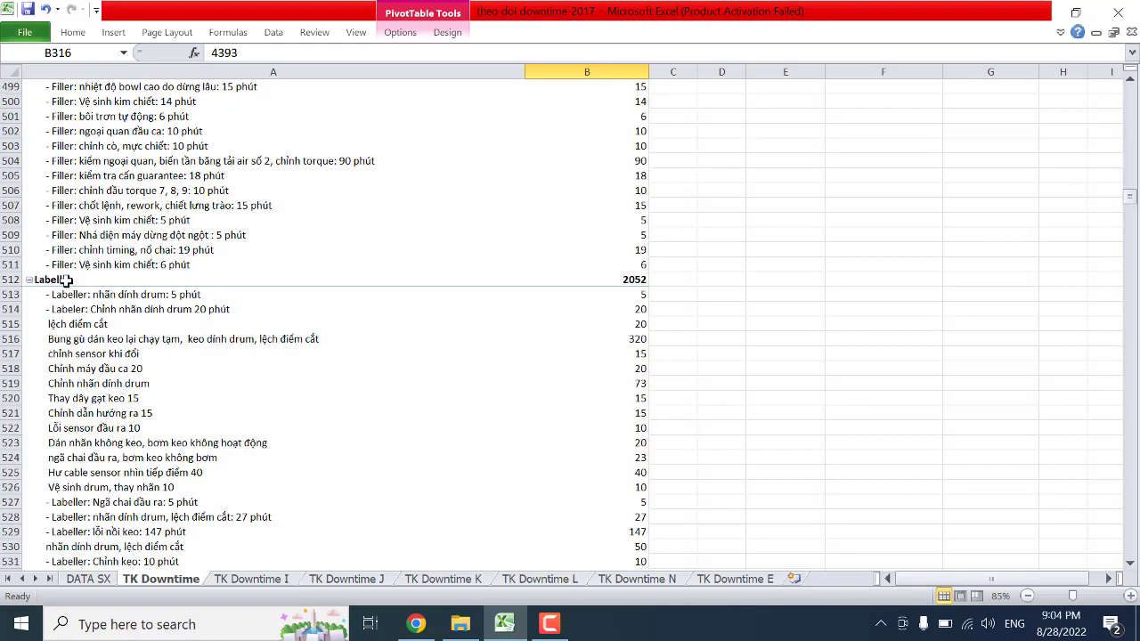
click(7, 280)
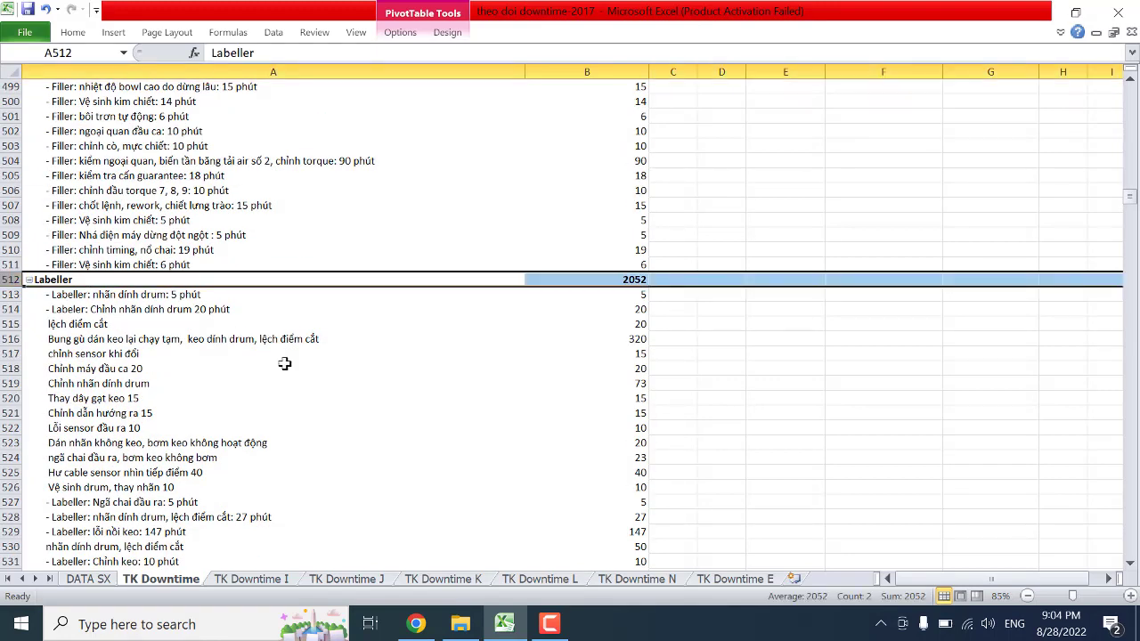
click(387, 401)
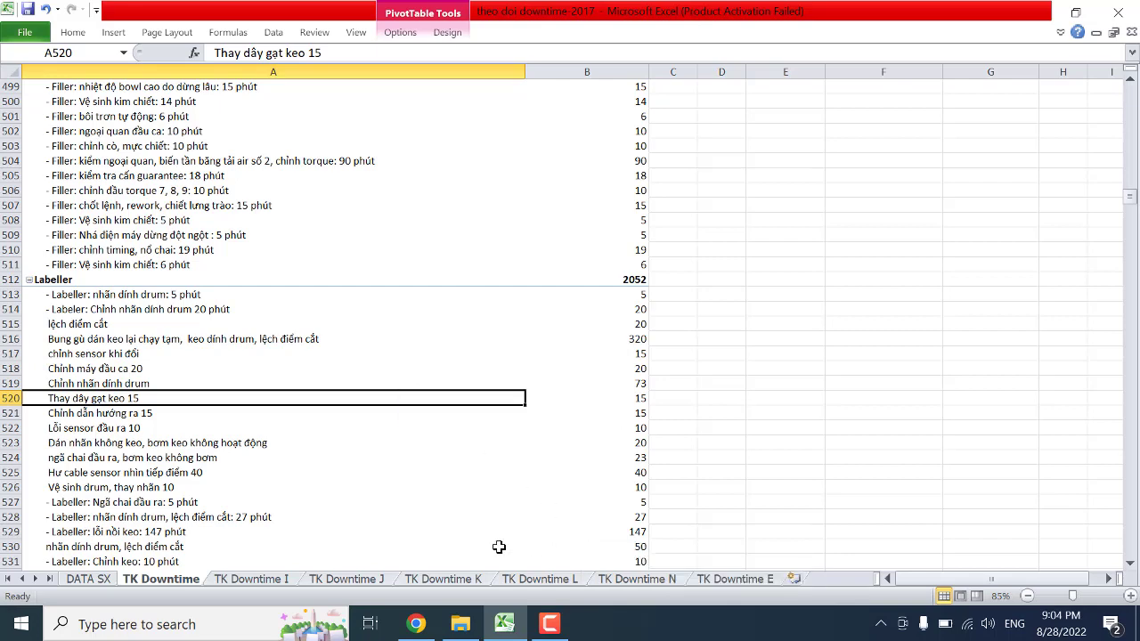
Step: Open the TK Downtime K sheet and show its pivot table beside the Line K summary table at 85% zoom
click(443, 579)
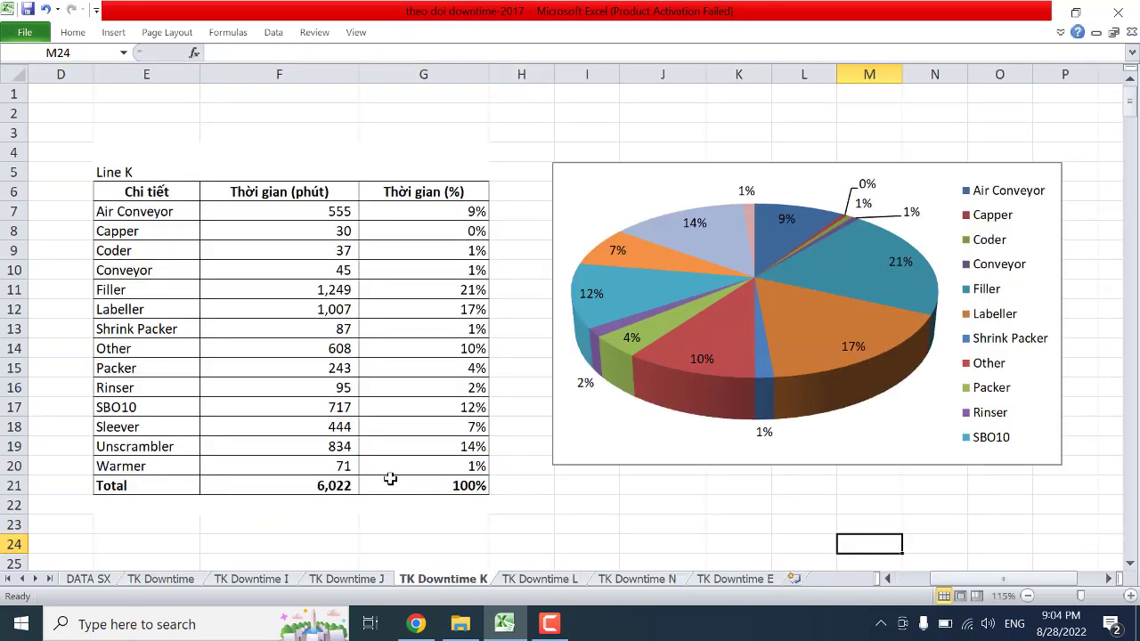
drag(977, 582, 908, 578)
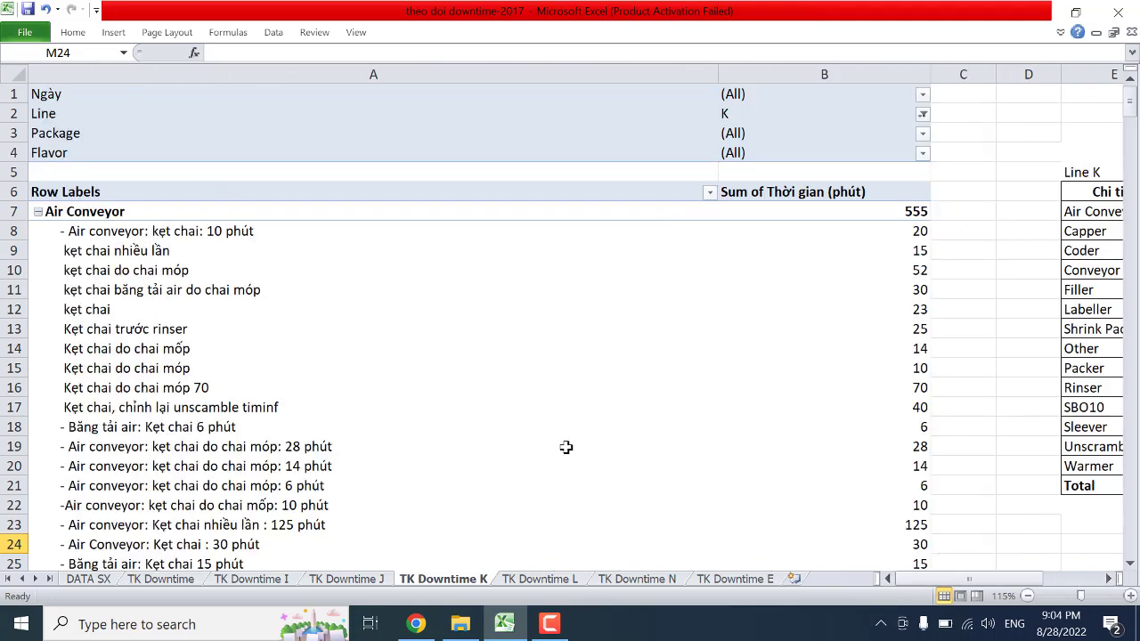
ctrl+scroll(541, 449, down, 1)
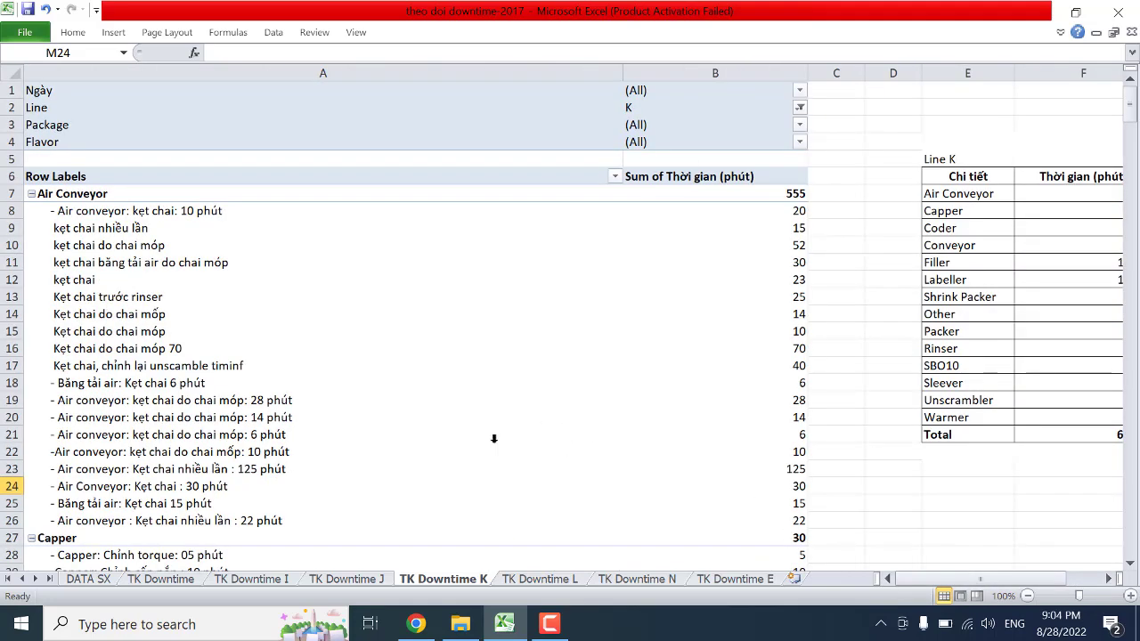
ctrl+scroll(495, 438, down, 1)
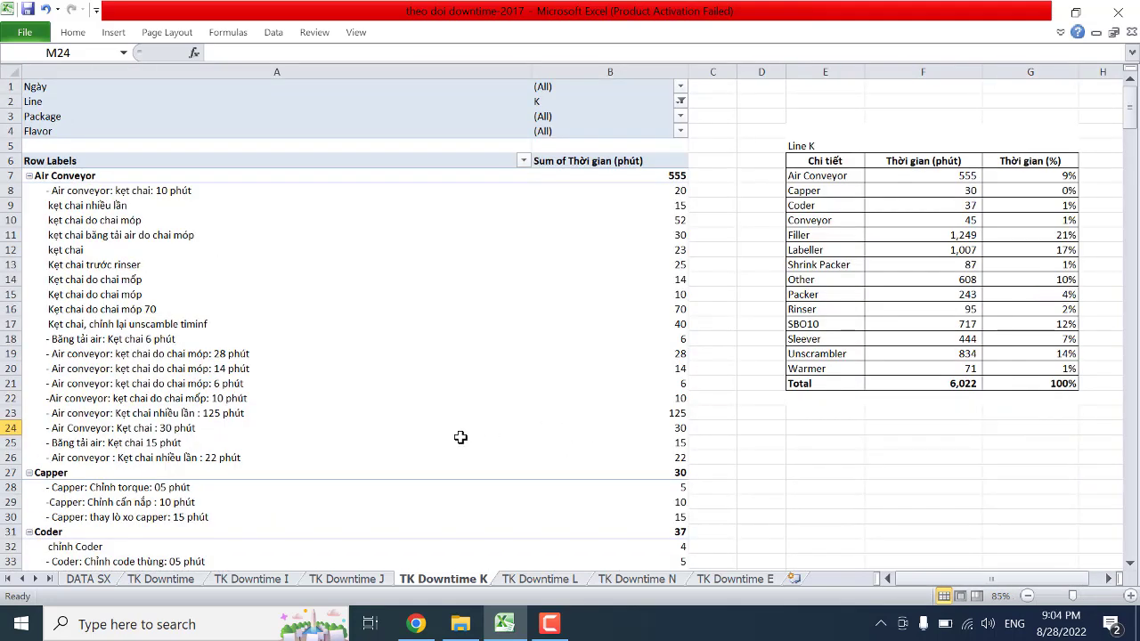
Step: Examine the Line K pivot groups from Air Conveyor through Capper, Coder and Conveyor to the Filler total in row 38
scroll(460, 437, down, 2)
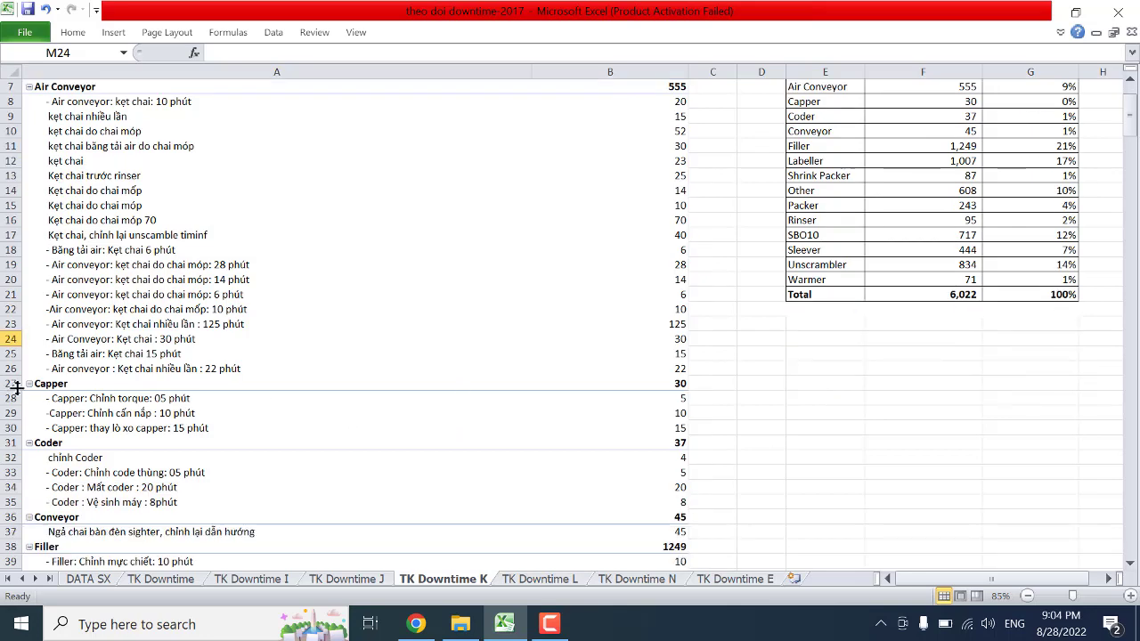
scroll(110, 403, up, 2)
scroll(167, 405, down, 4)
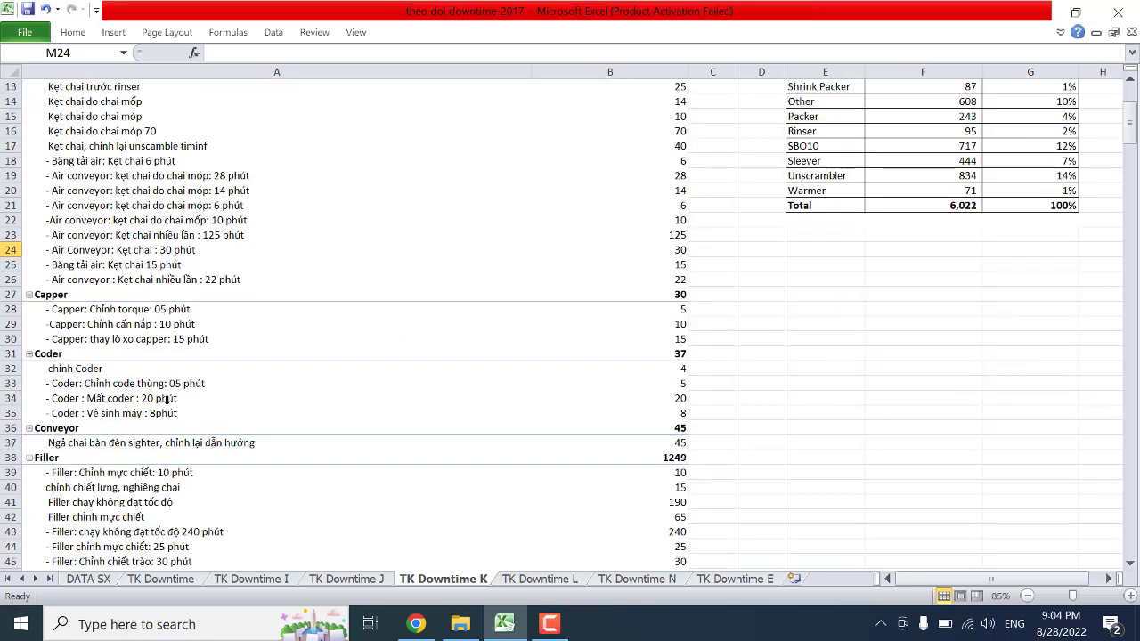
scroll(166, 400, down, 2)
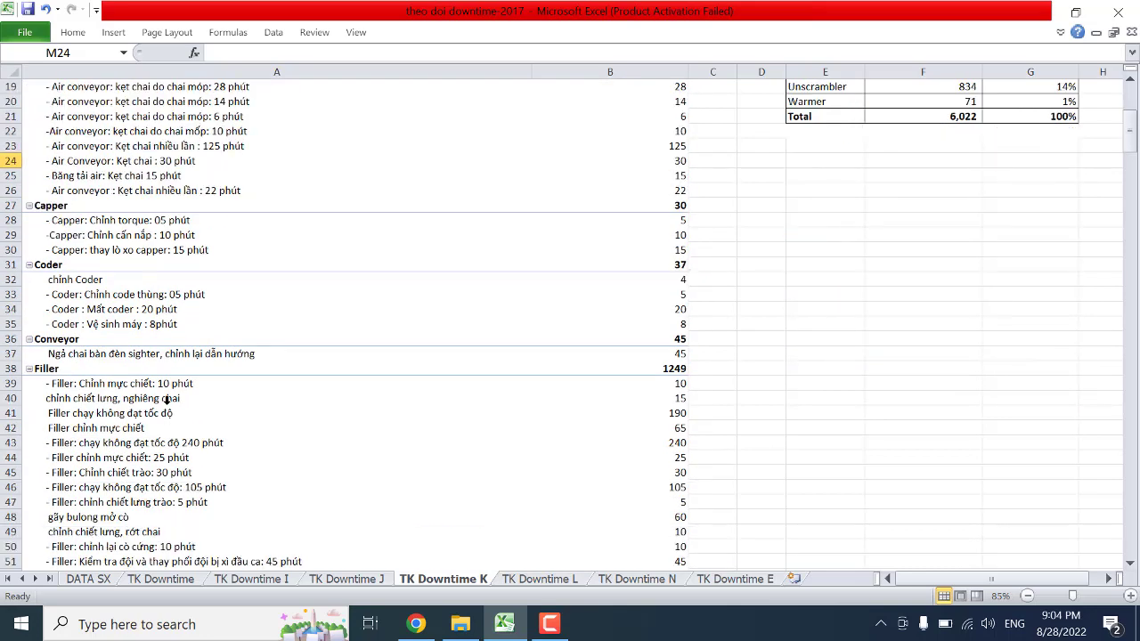
click(10, 368)
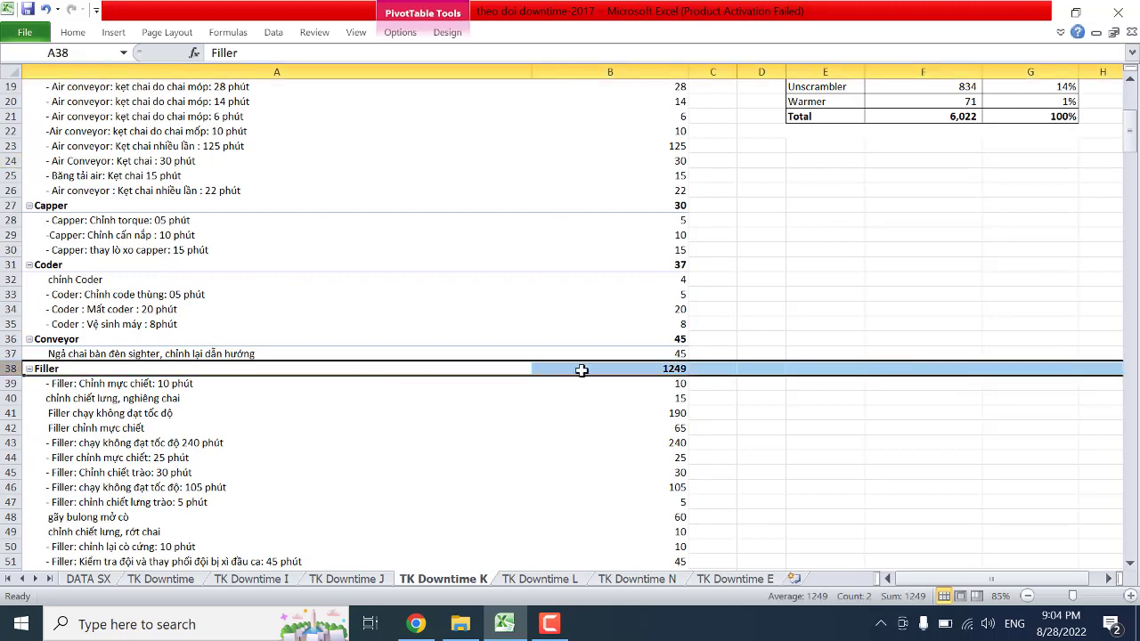
mouse_move(589, 370)
scroll(589, 371, up, 6)
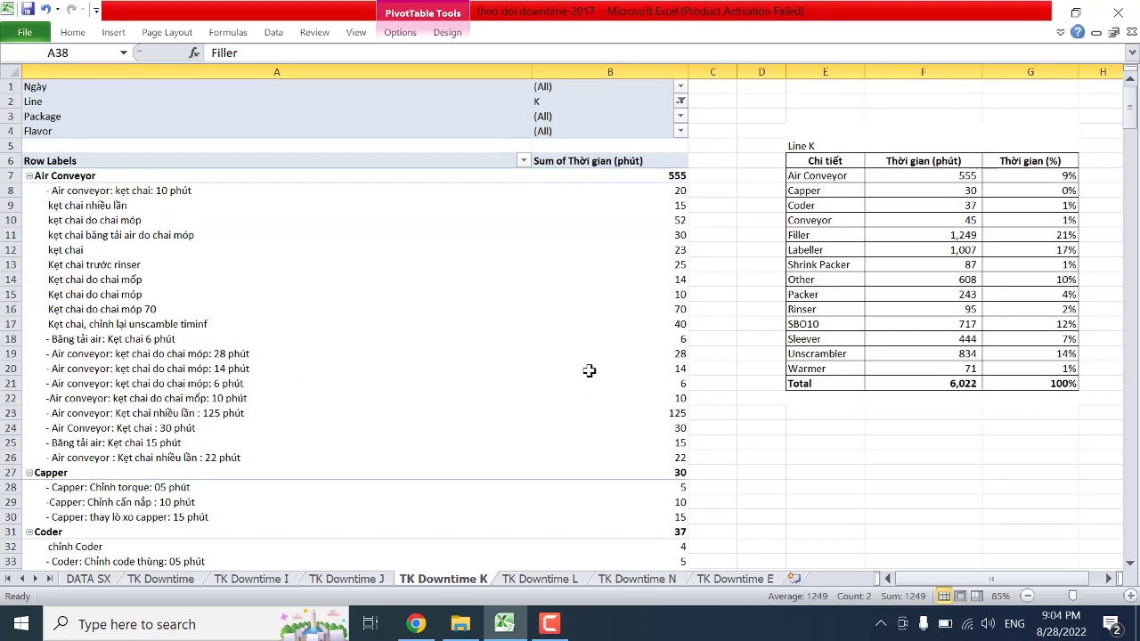
scroll(589, 370, down, 2)
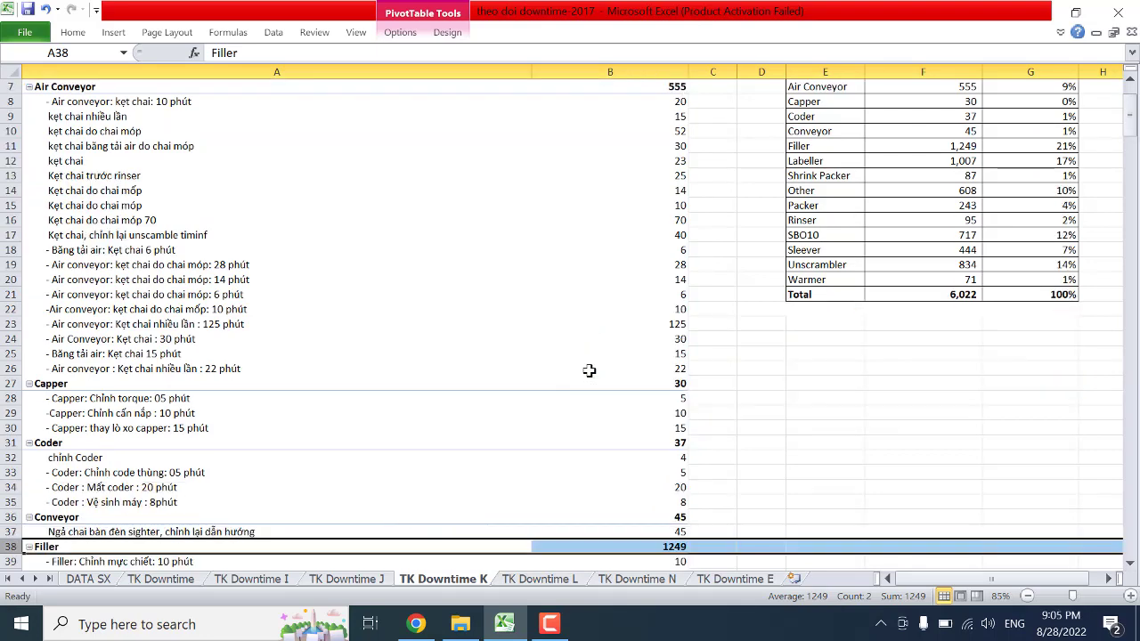
Step: Select the Line K Filler detail records in A39:B64 to review the causes behind the Filler total
scroll(588, 371, down, 3)
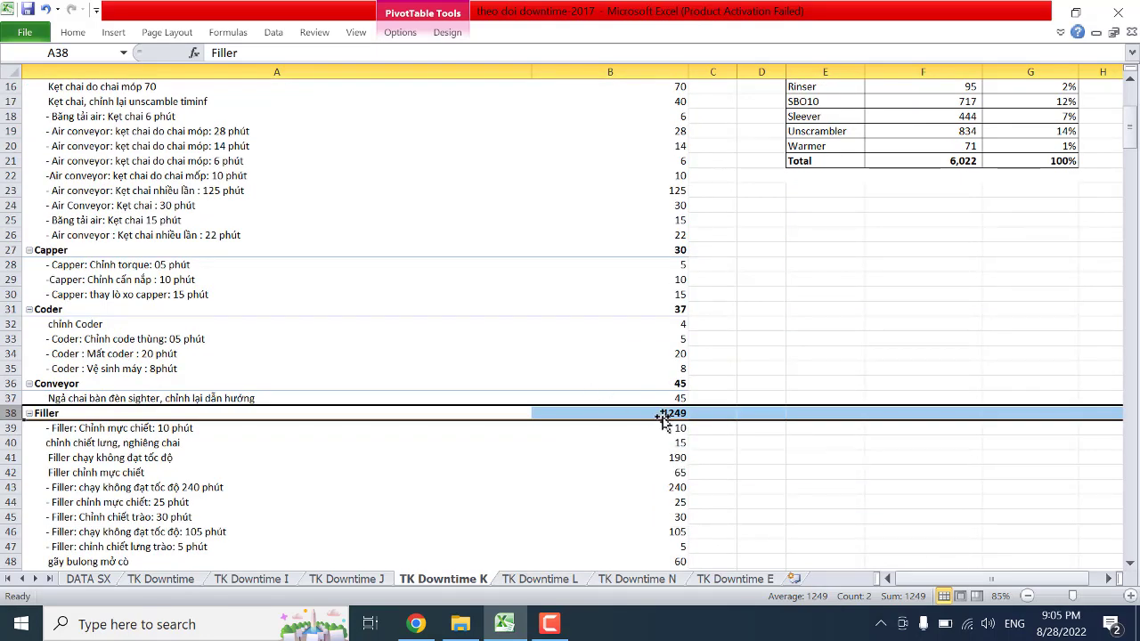
mouse_move(663, 414)
scroll(663, 414, down, 11)
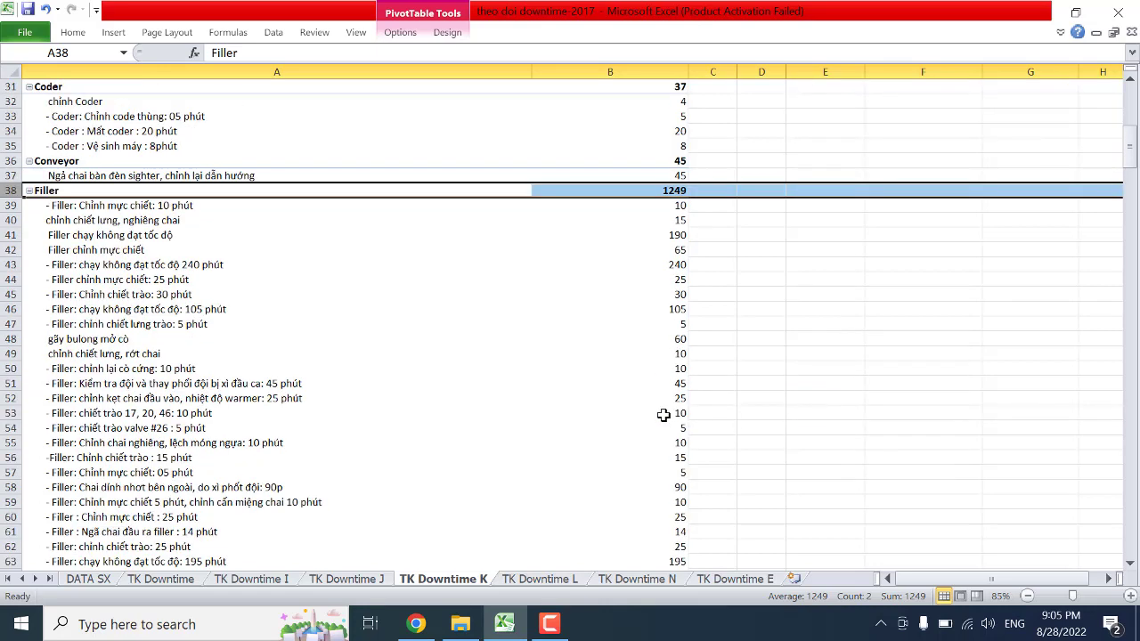
scroll(663, 414, up, 5)
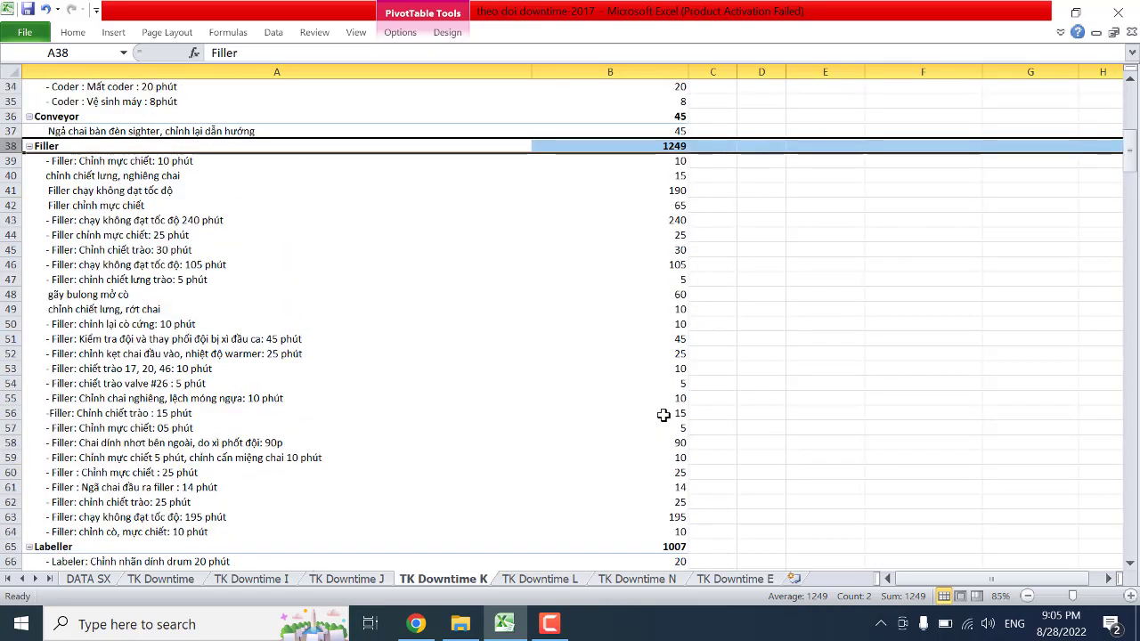
click(68, 161)
drag(122, 166, 593, 534)
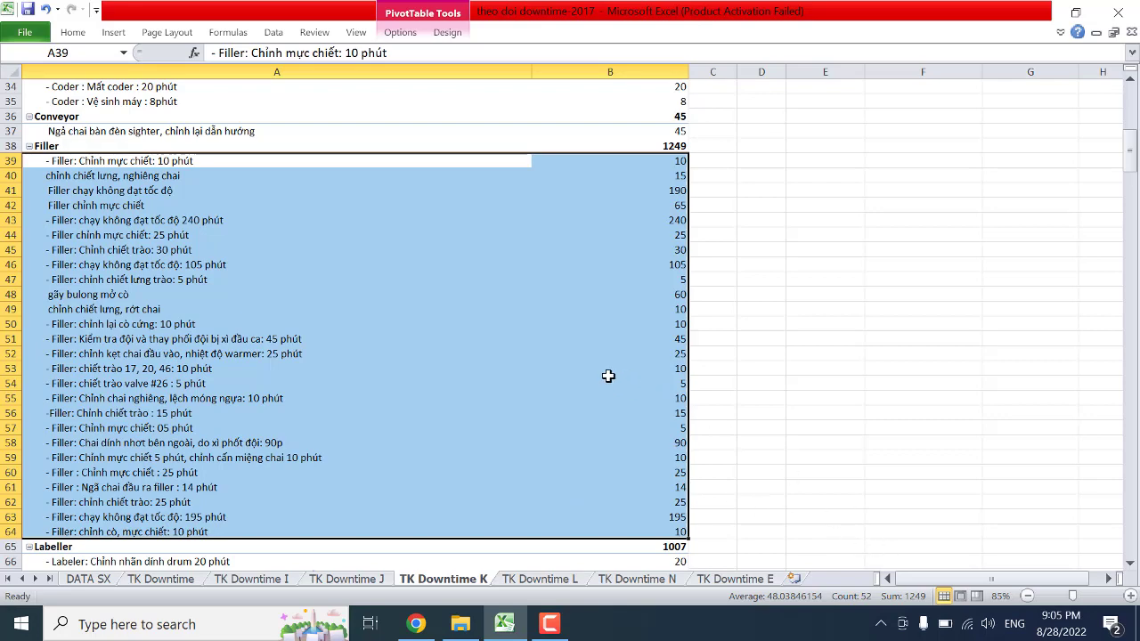
Step: Examine the Line K Labeller group in row 65, its total and its detail records down to Multi packer
scroll(596, 378, down, 7)
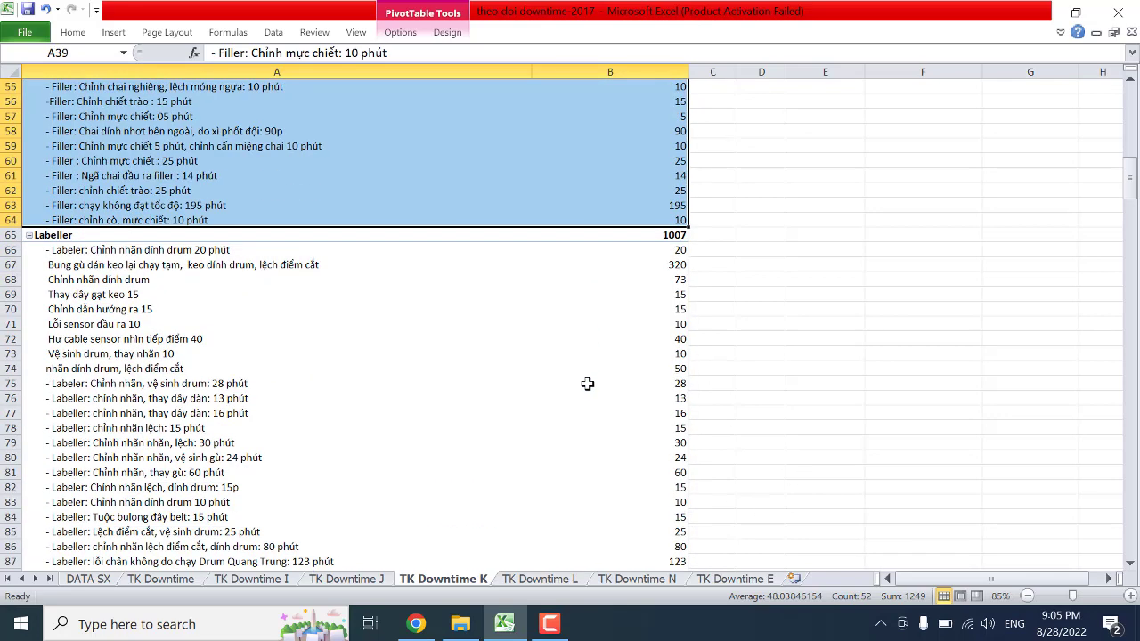
click(8, 237)
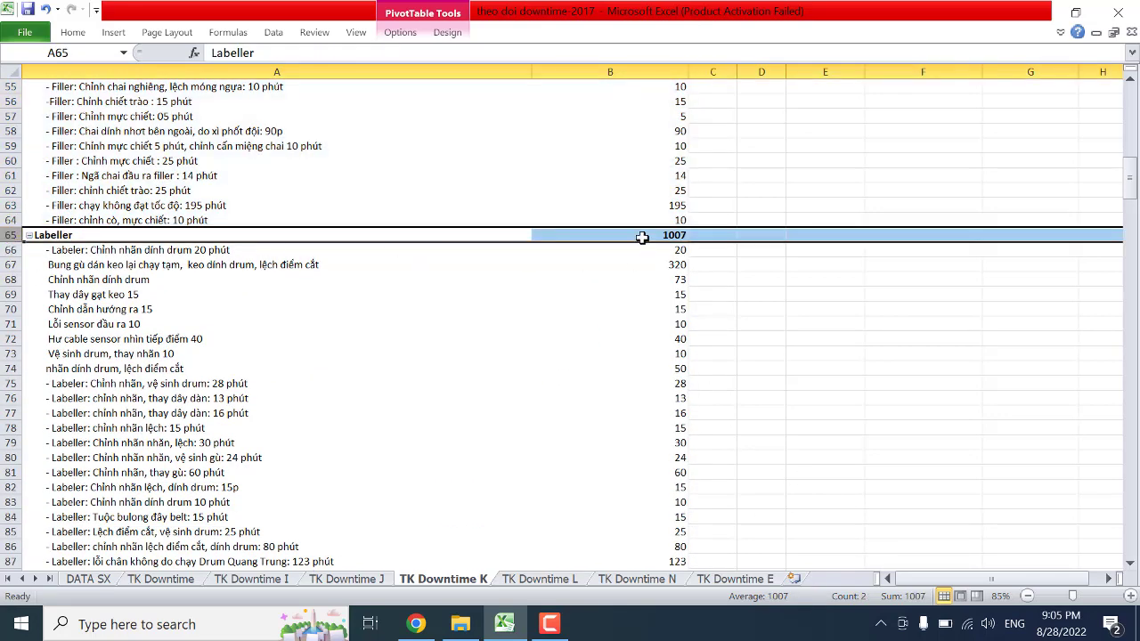
scroll(641, 236, down, 2)
scroll(658, 174, up, 10)
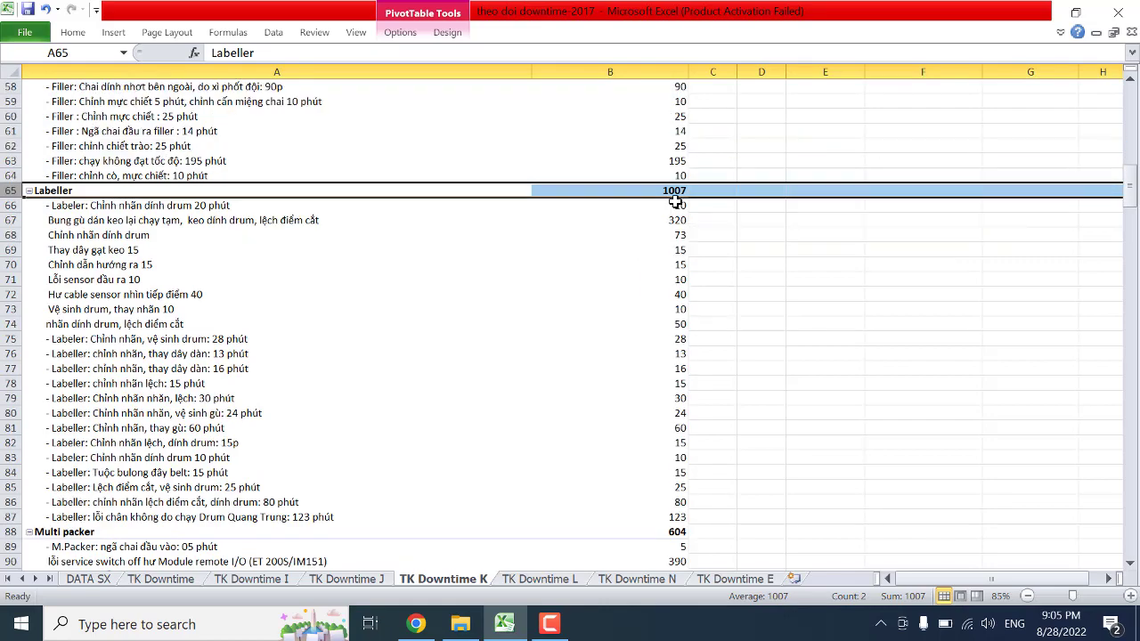
scroll(676, 203, down, 5)
scroll(677, 203, down, 5)
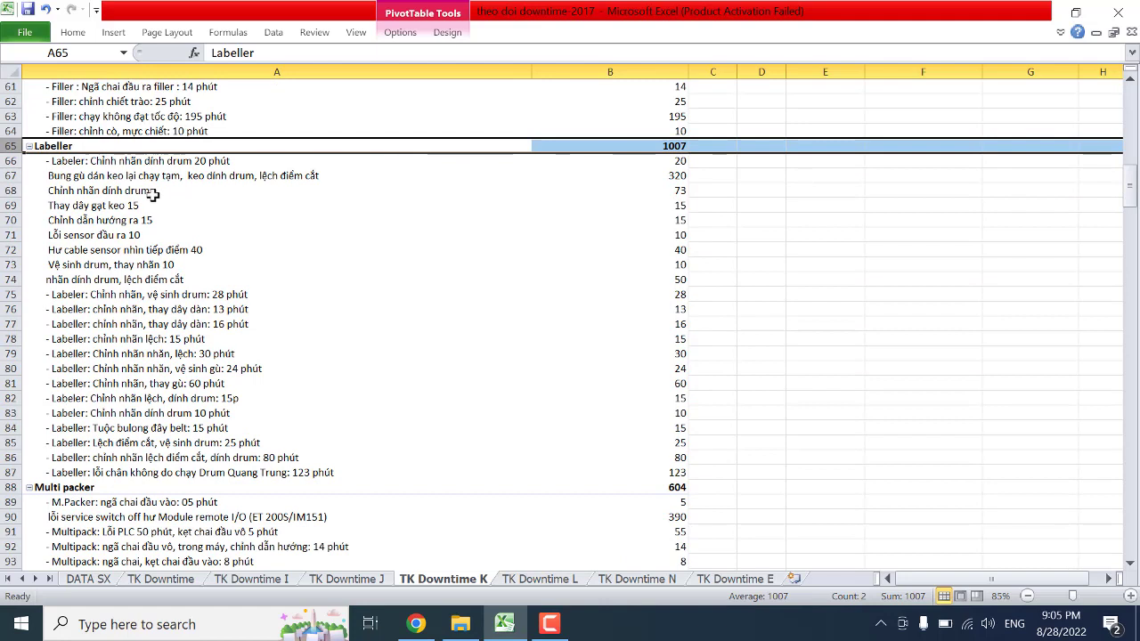
Step: Review individual Line K Labeller downtime records, including the drum label and glue faults in A66 and A67 and the entry in A75
click(82, 161)
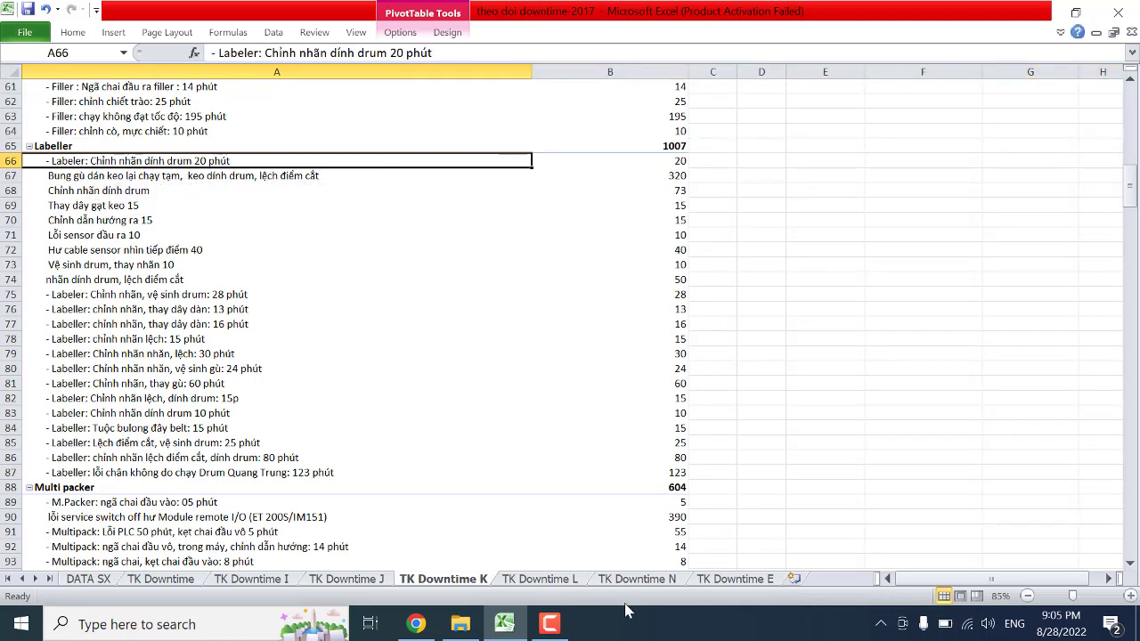
click(547, 628)
click(548, 627)
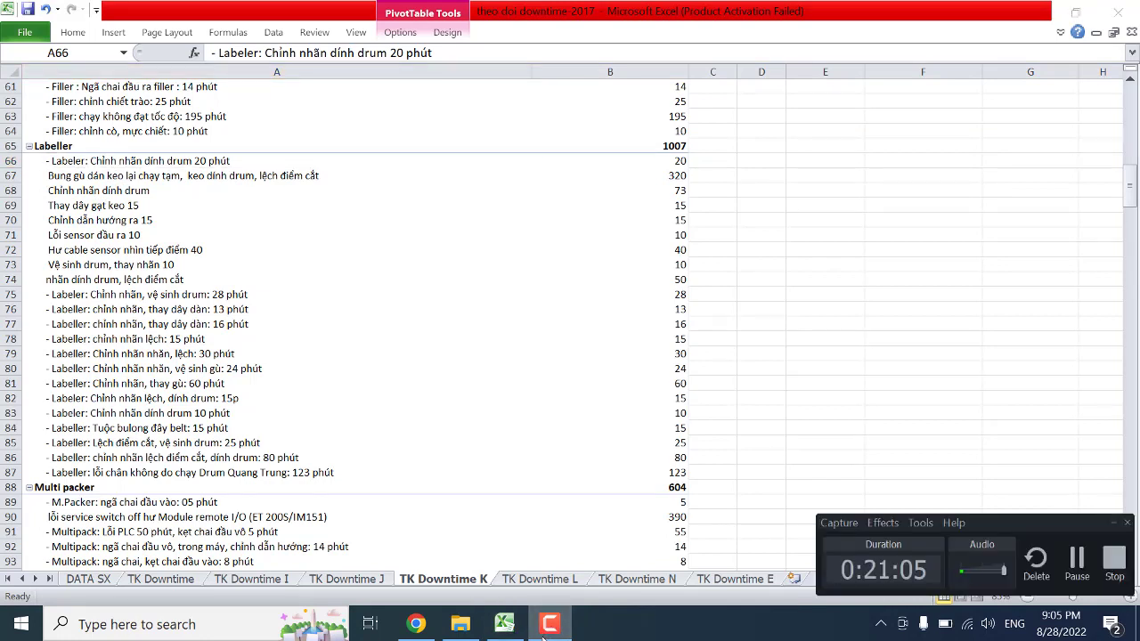
click(87, 177)
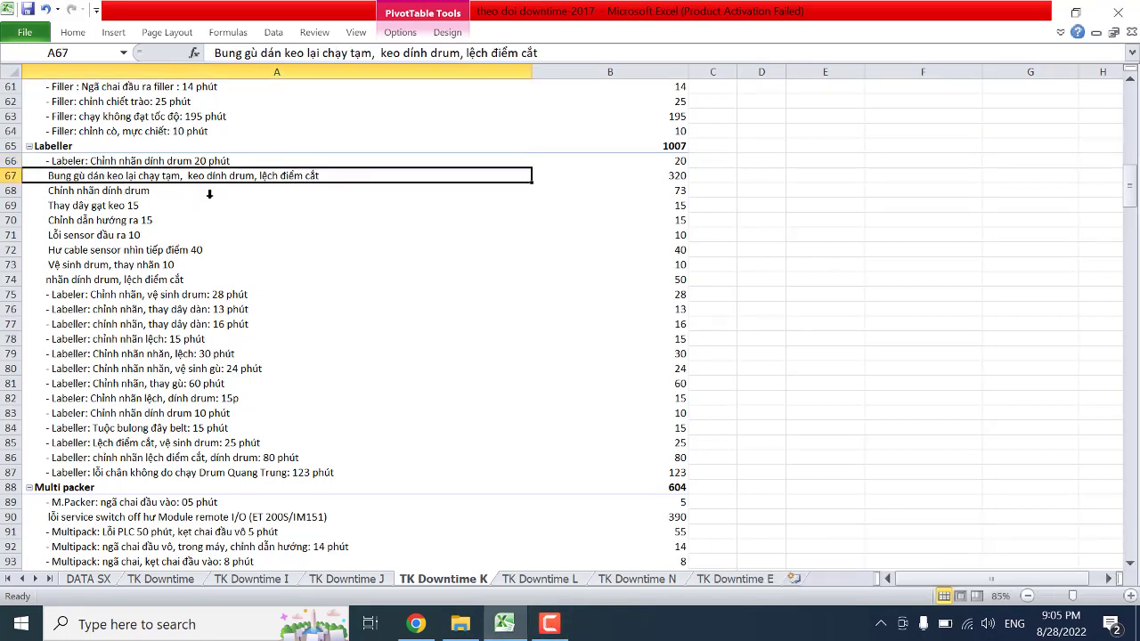
click(122, 298)
click(140, 287)
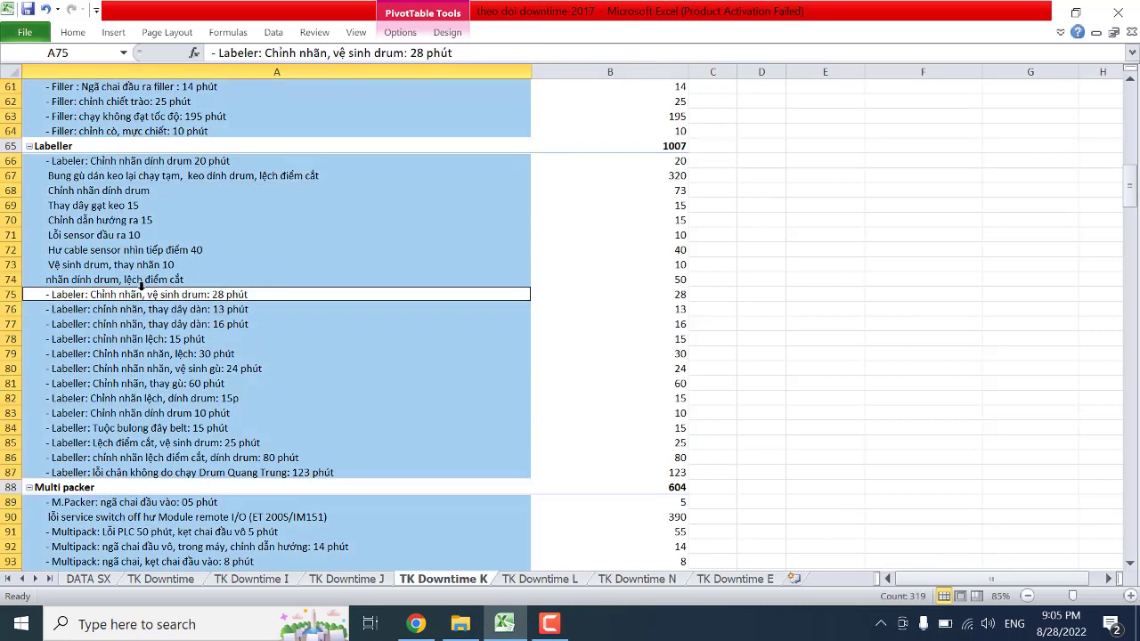
Step: Review the remaining Line K Labeller downtime records in A76:A87, including the label, drum, cutting point and vacuum faults
click(206, 339)
click(179, 308)
click(169, 348)
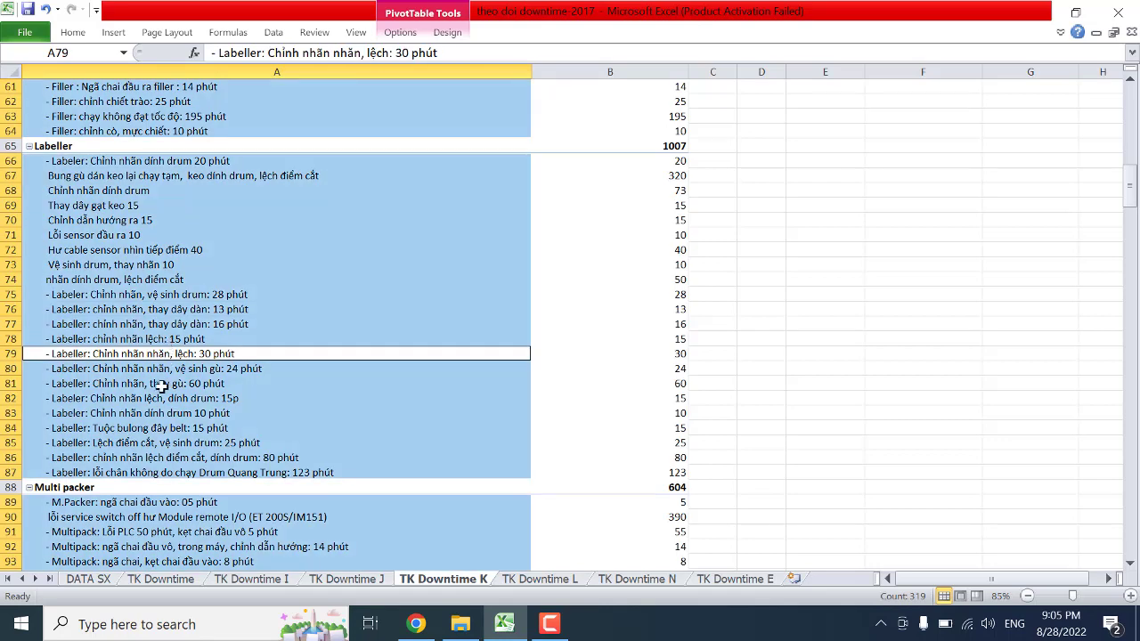
click(163, 368)
click(159, 384)
click(159, 398)
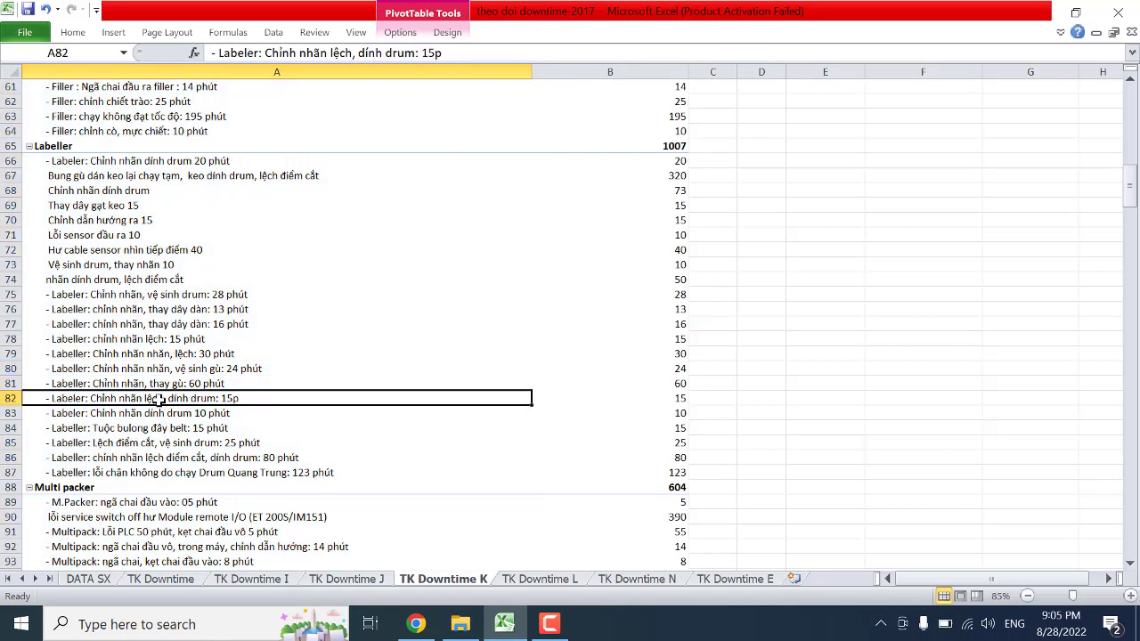
click(155, 384)
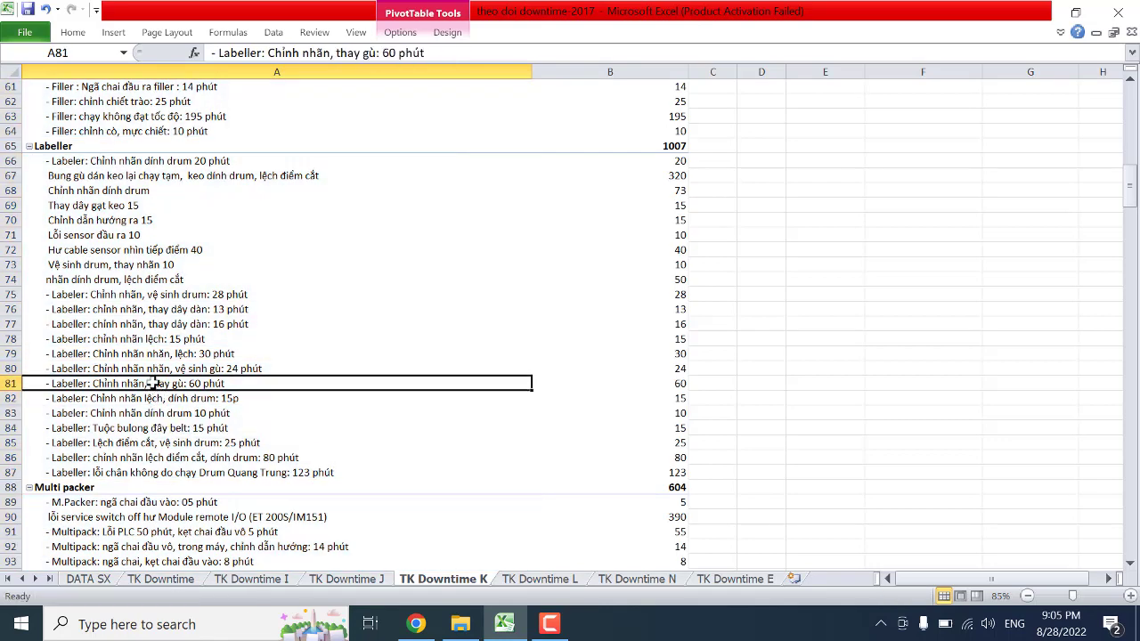
click(128, 445)
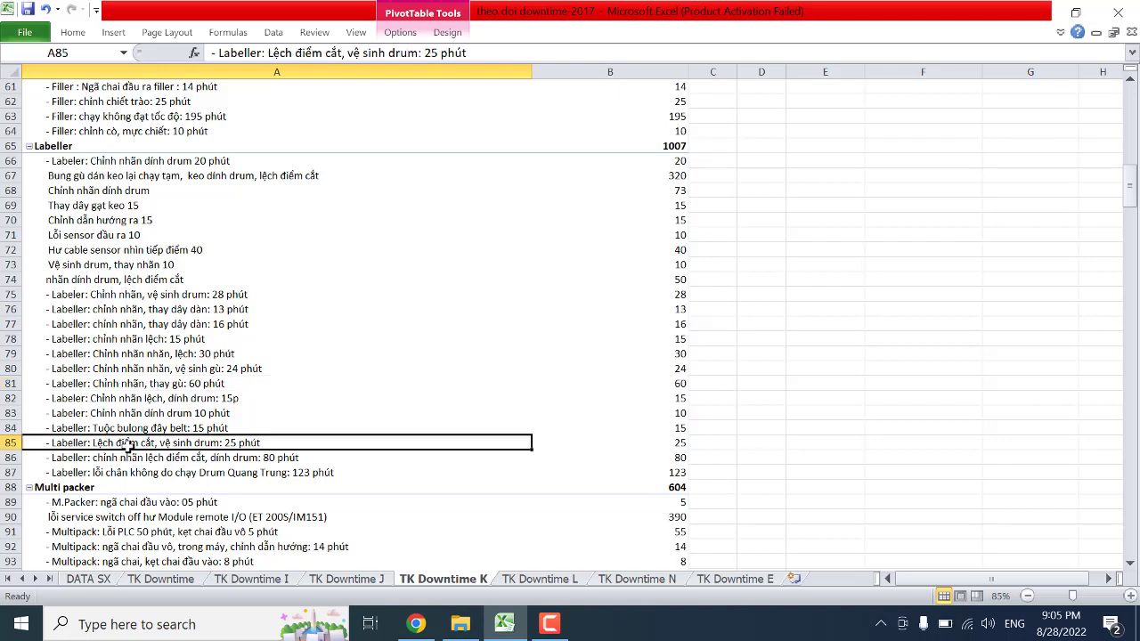
click(131, 458)
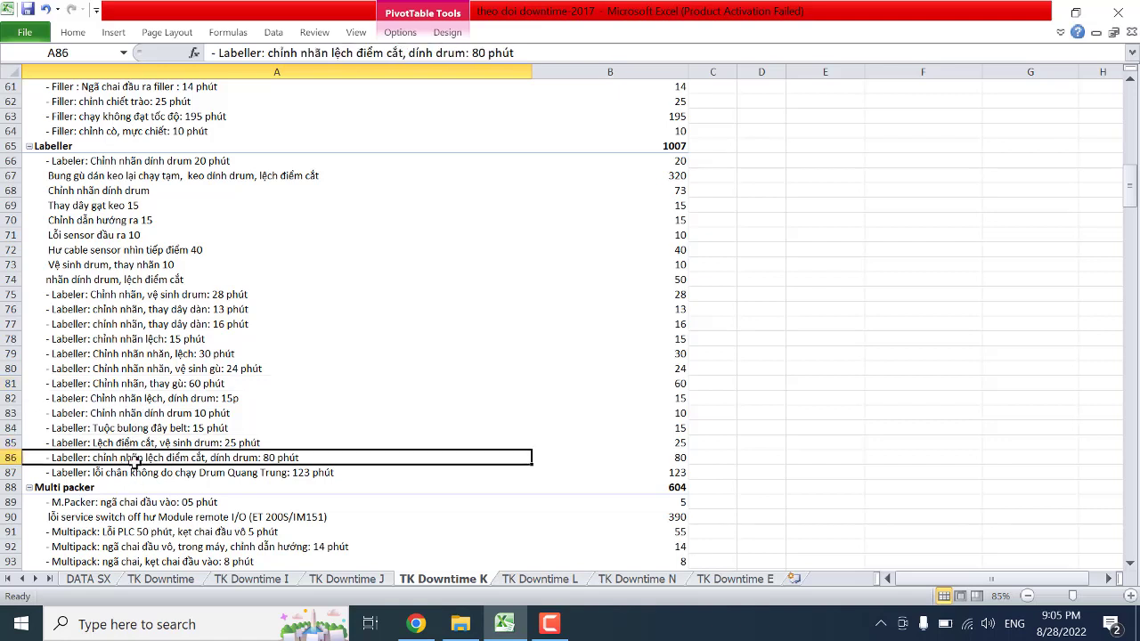
click(133, 477)
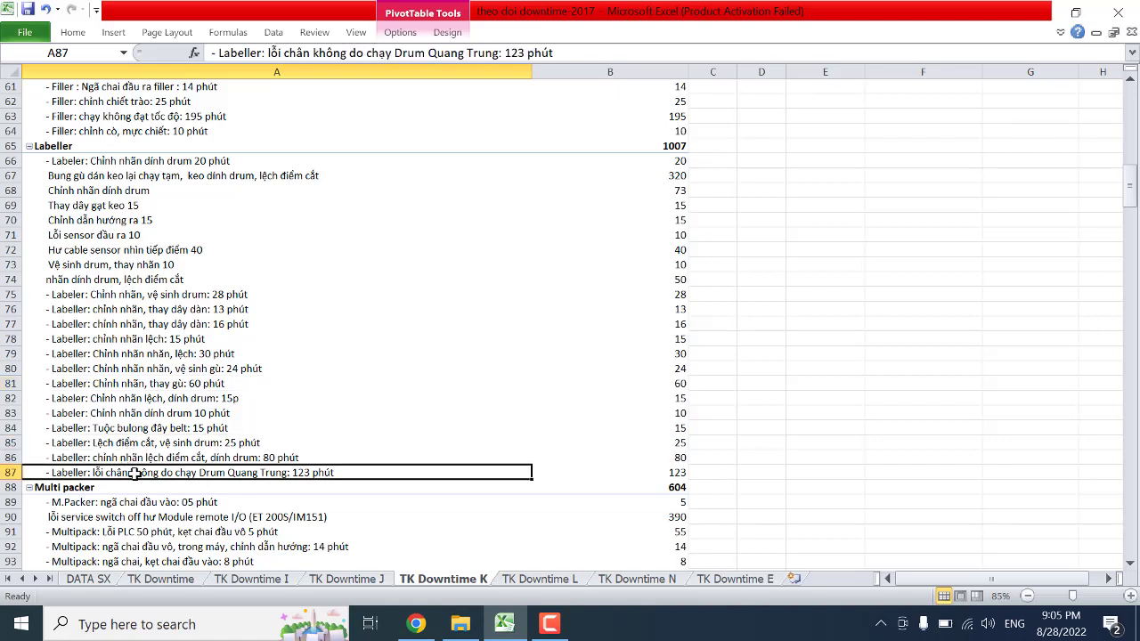
Step: Examine the Line K summary table in E5:G21 beside the pie chart, including its machine list in E7:E21
scroll(148, 432, up, 2)
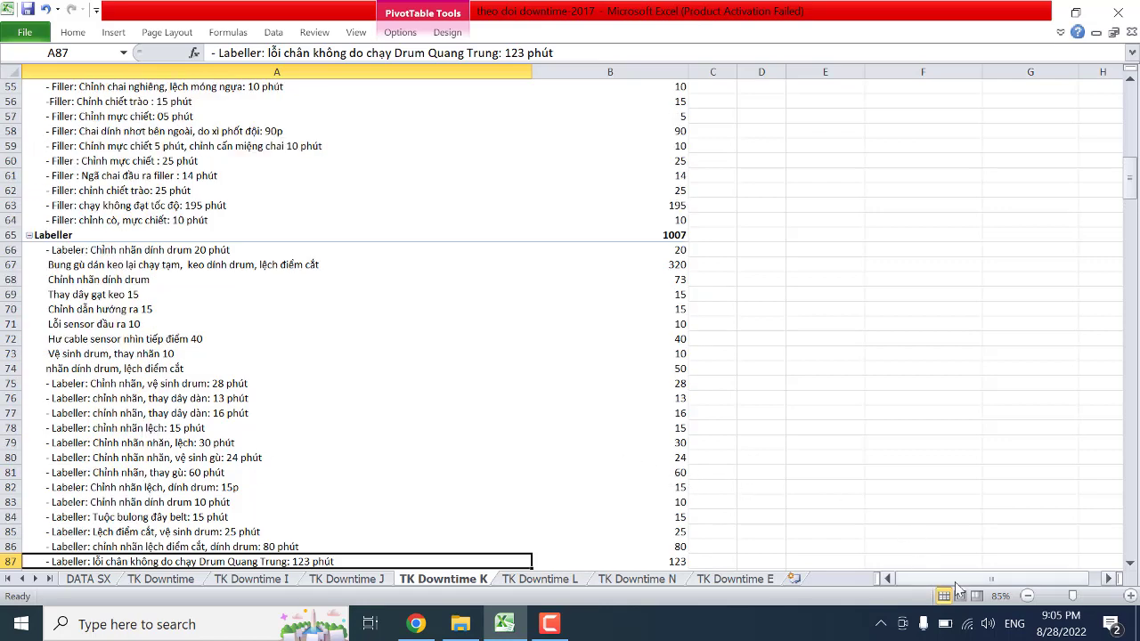
drag(962, 584, 1027, 584)
scroll(1001, 478, up, 18)
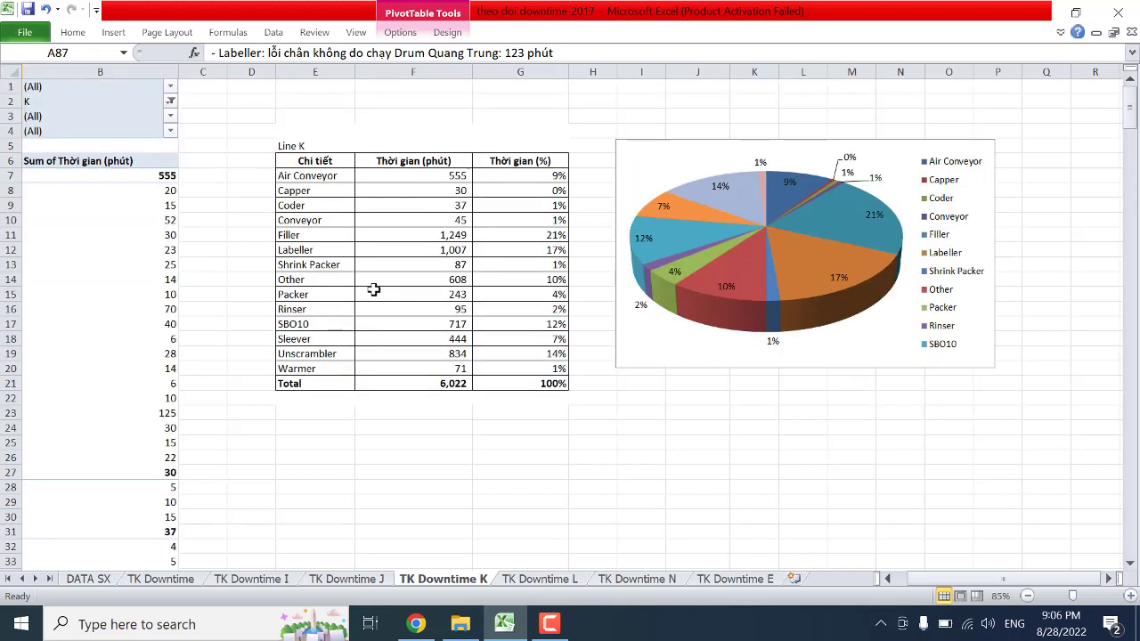
drag(317, 157, 550, 381)
drag(512, 428, 513, 443)
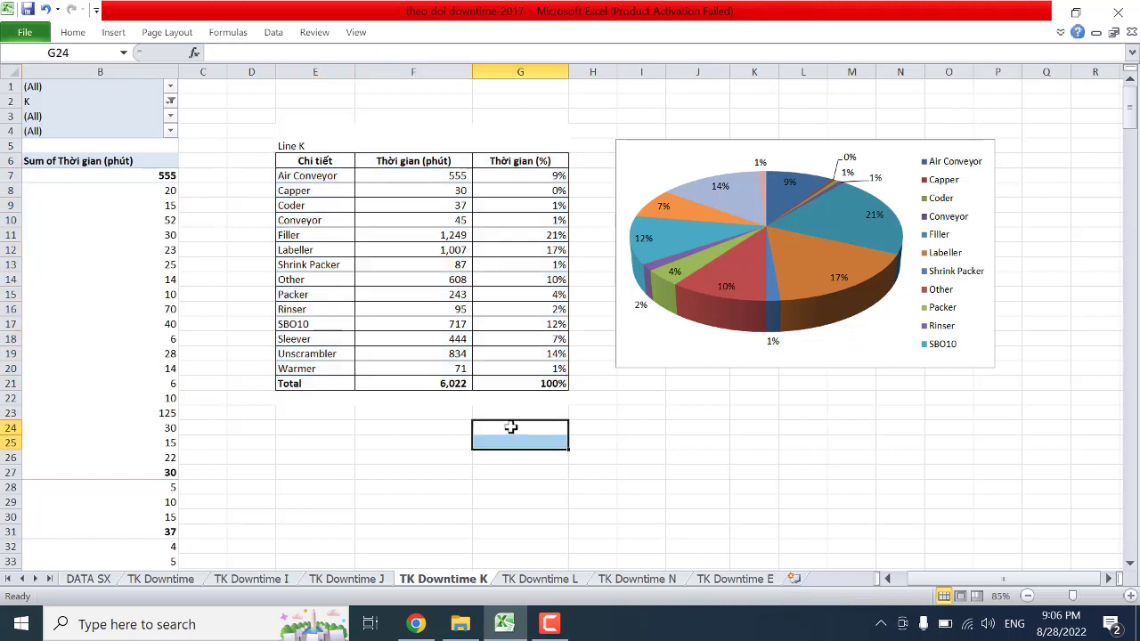
click(308, 142)
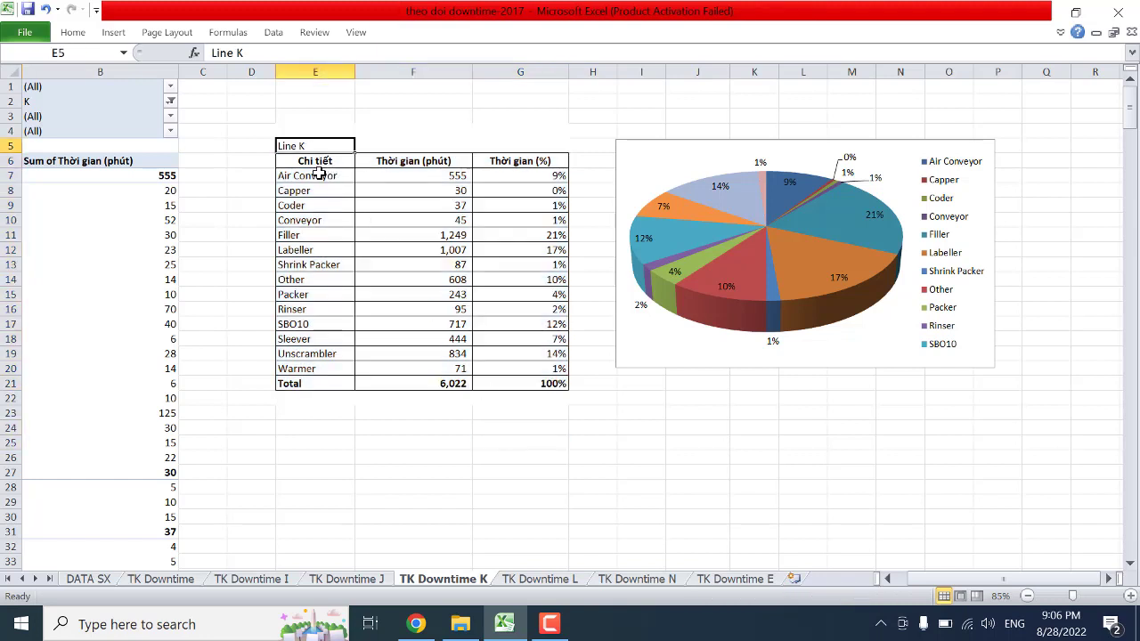
drag(316, 176, 338, 383)
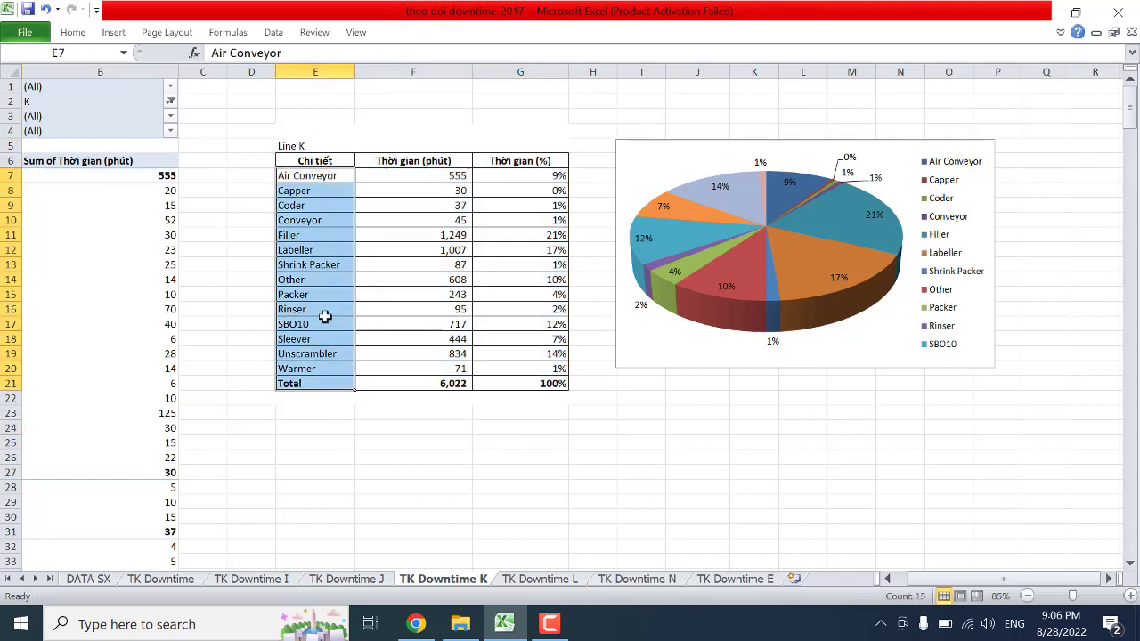
Step: Review the Line K summary machine names one by one from Air Conveyor in E7 to Labeller in E12
click(322, 175)
click(320, 188)
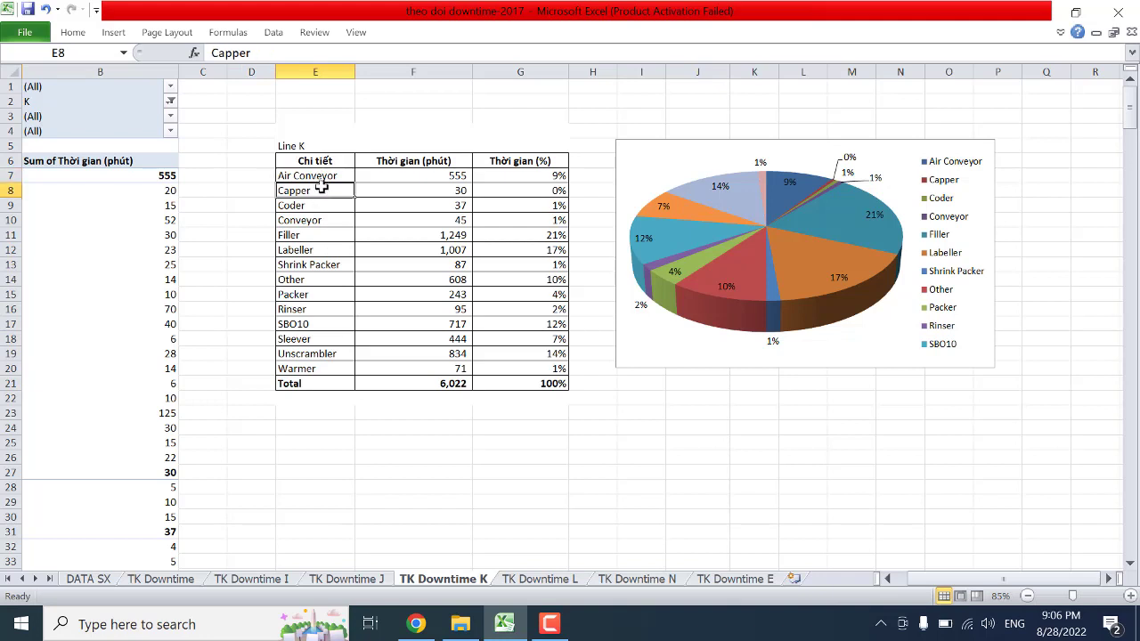
click(322, 208)
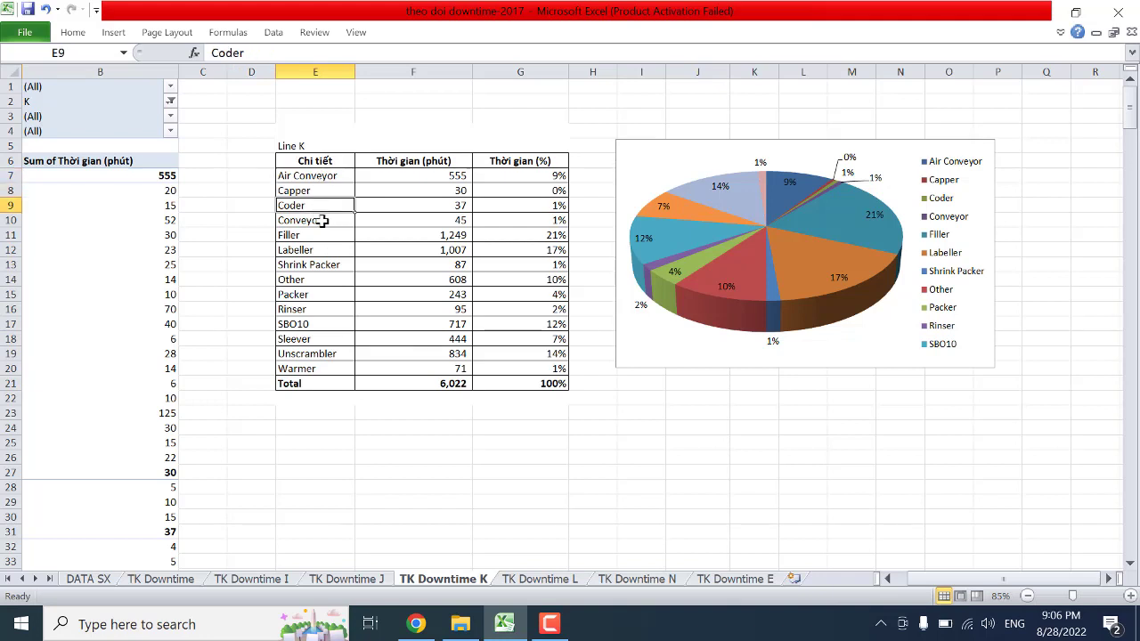
click(322, 222)
click(322, 238)
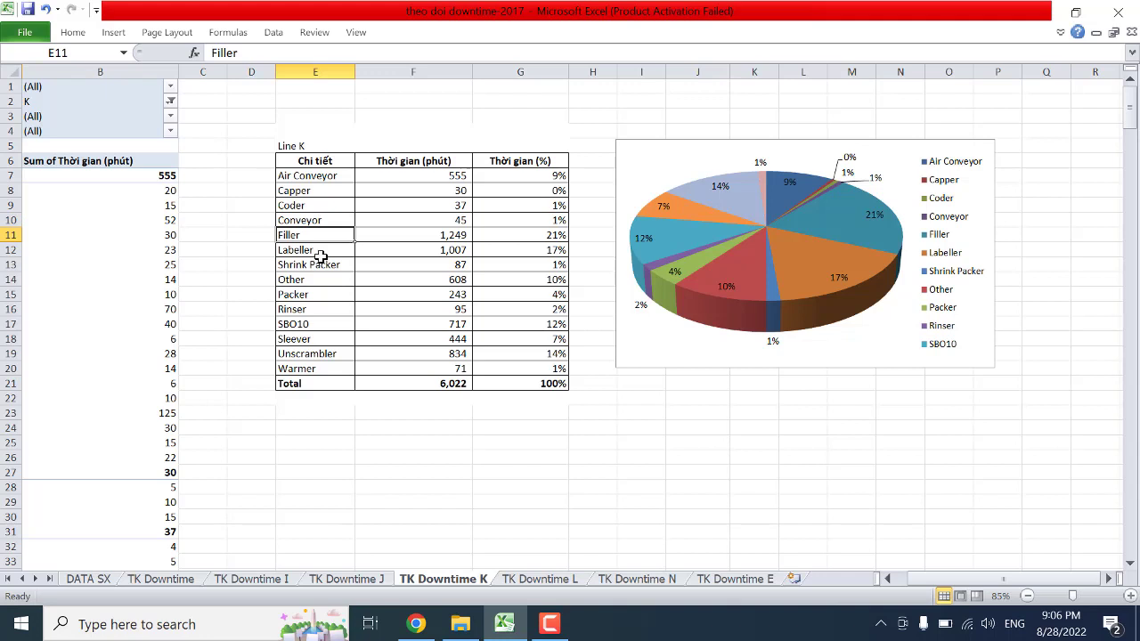
click(322, 252)
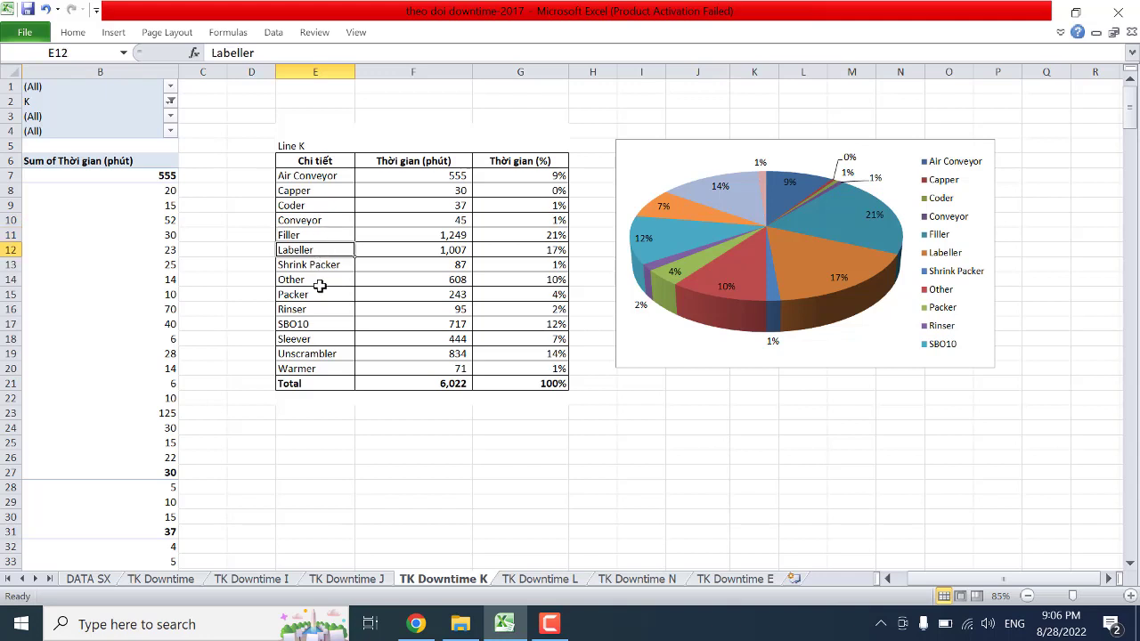
Step: Review the other Line K summary machine names from Shrink Packer in E13 to Warmer in E20
click(324, 265)
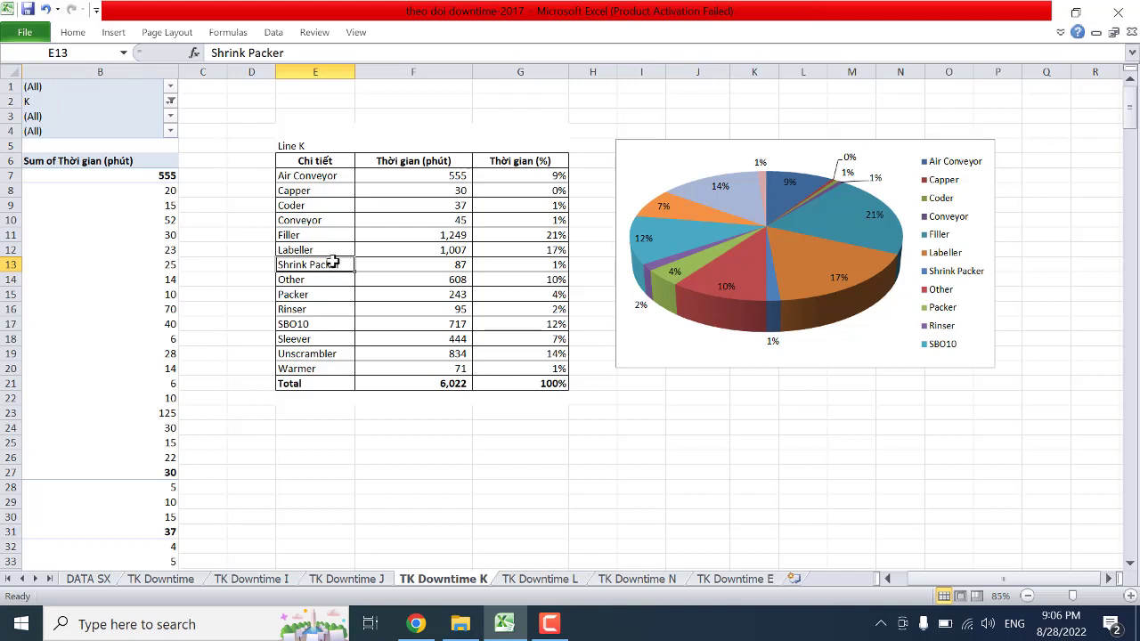
click(326, 283)
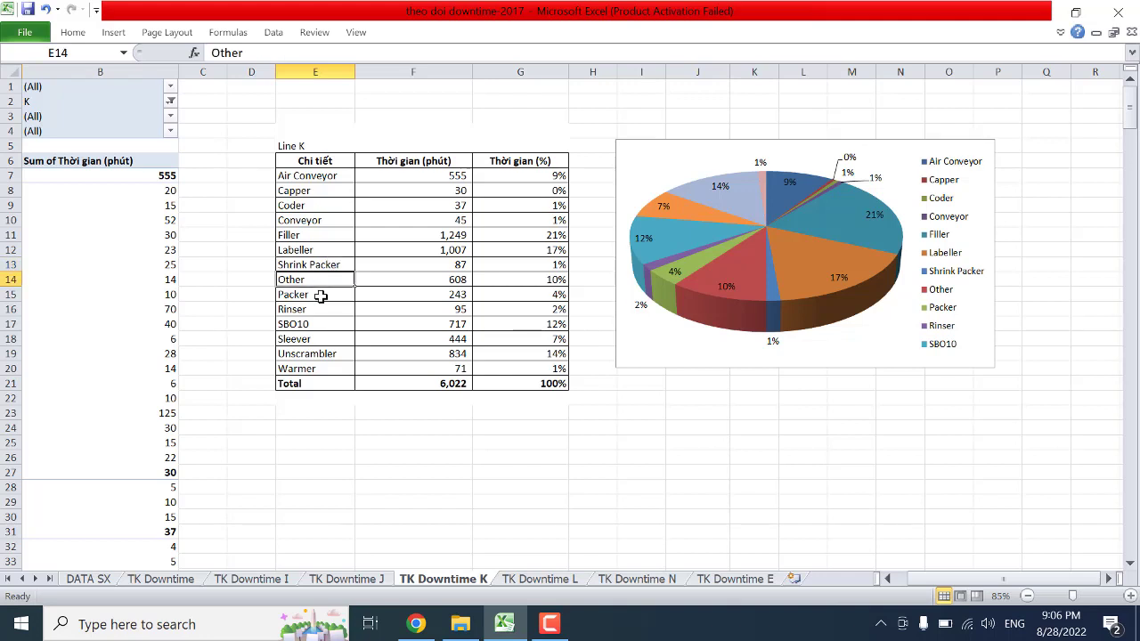
click(320, 297)
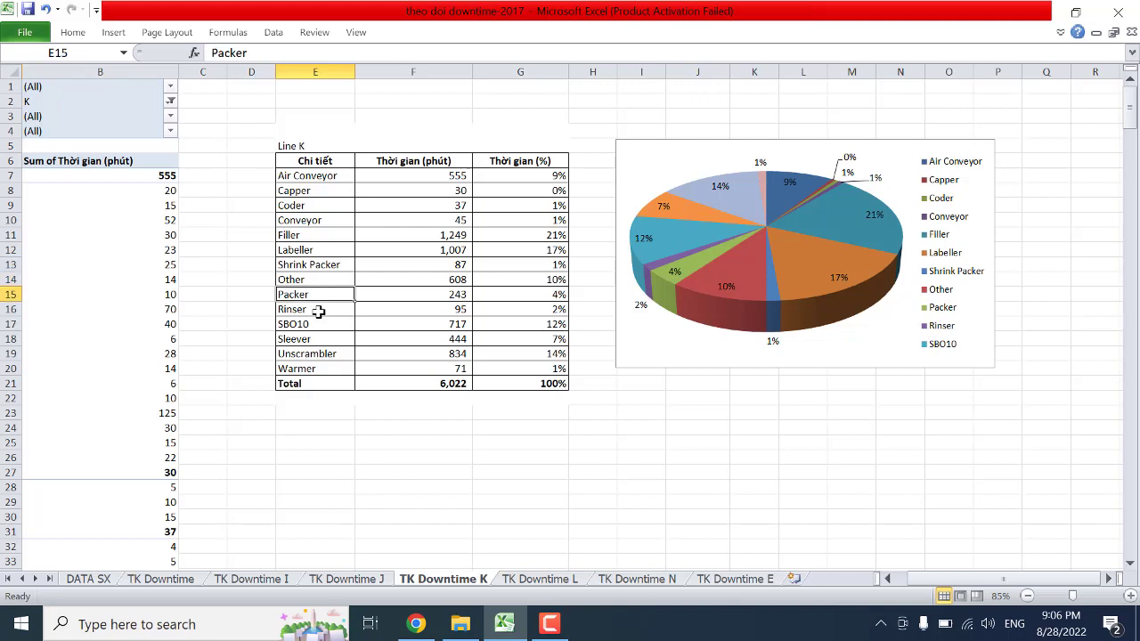
click(318, 311)
click(317, 296)
click(318, 310)
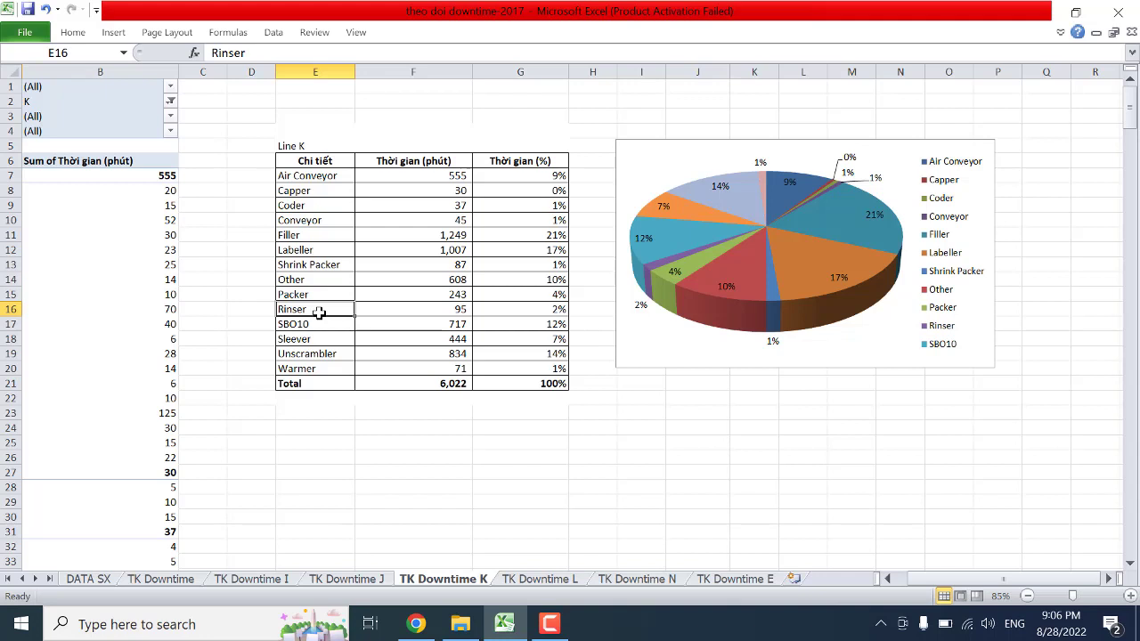
click(317, 326)
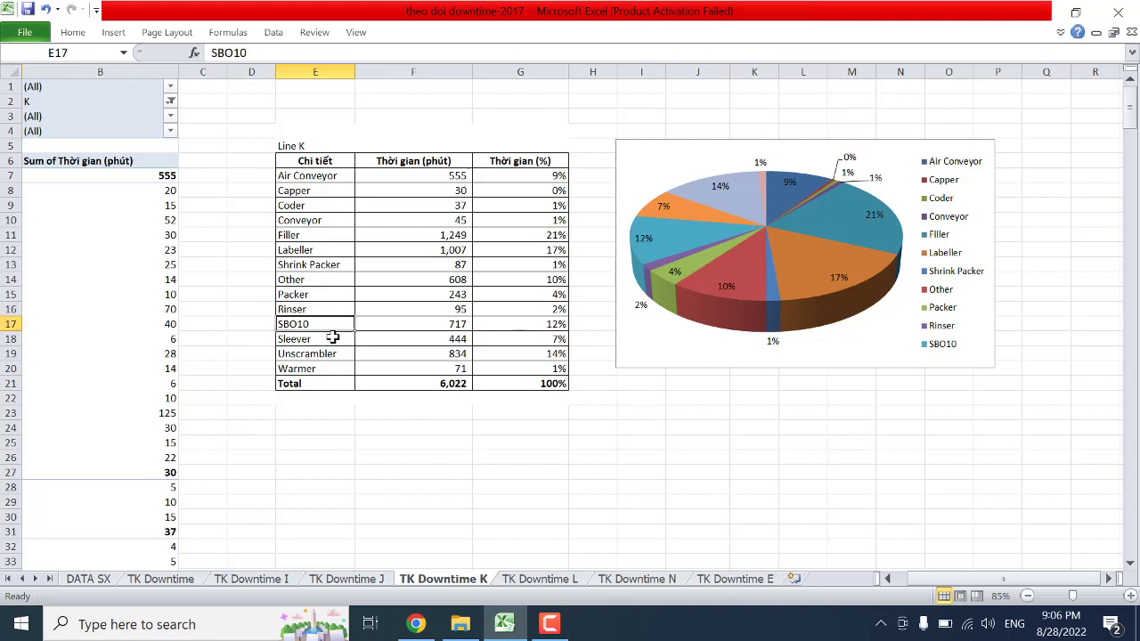
click(323, 338)
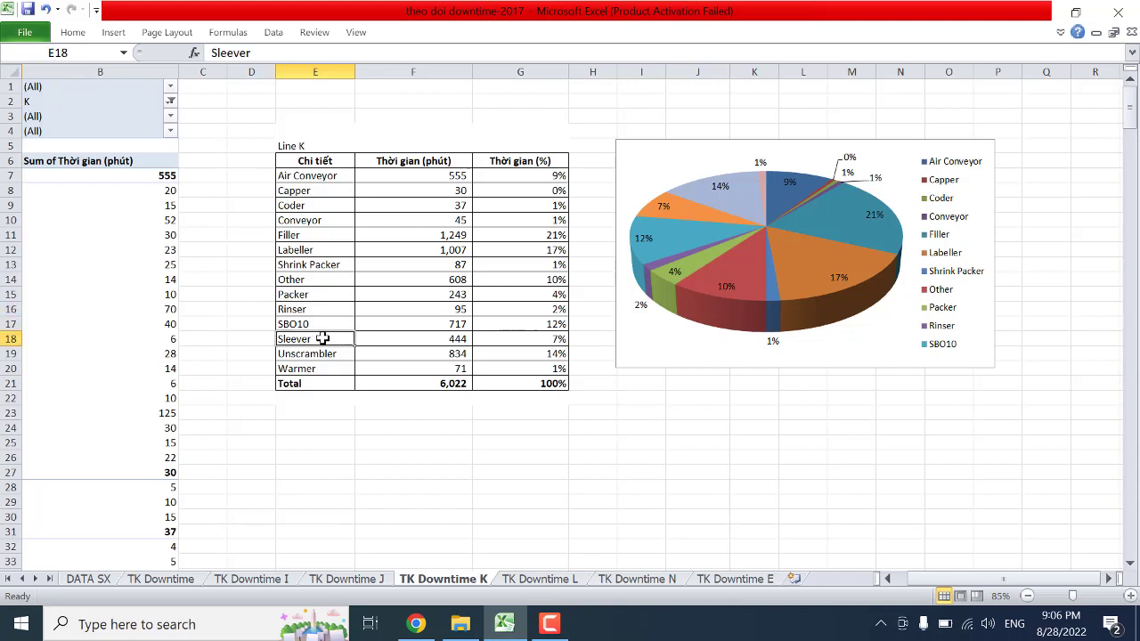
click(318, 353)
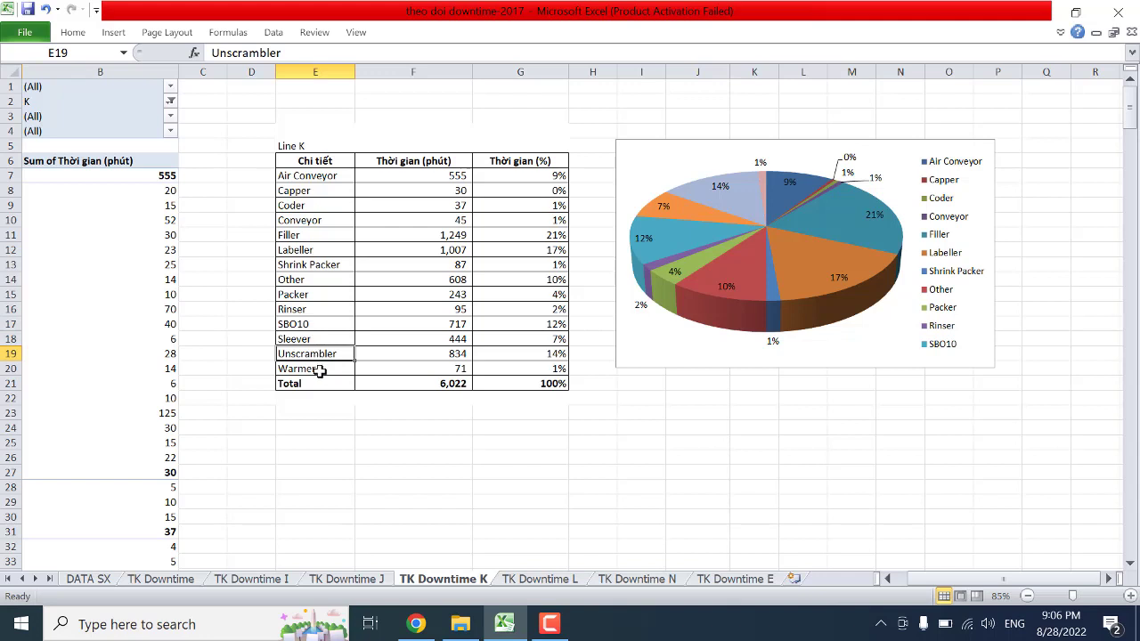
click(319, 371)
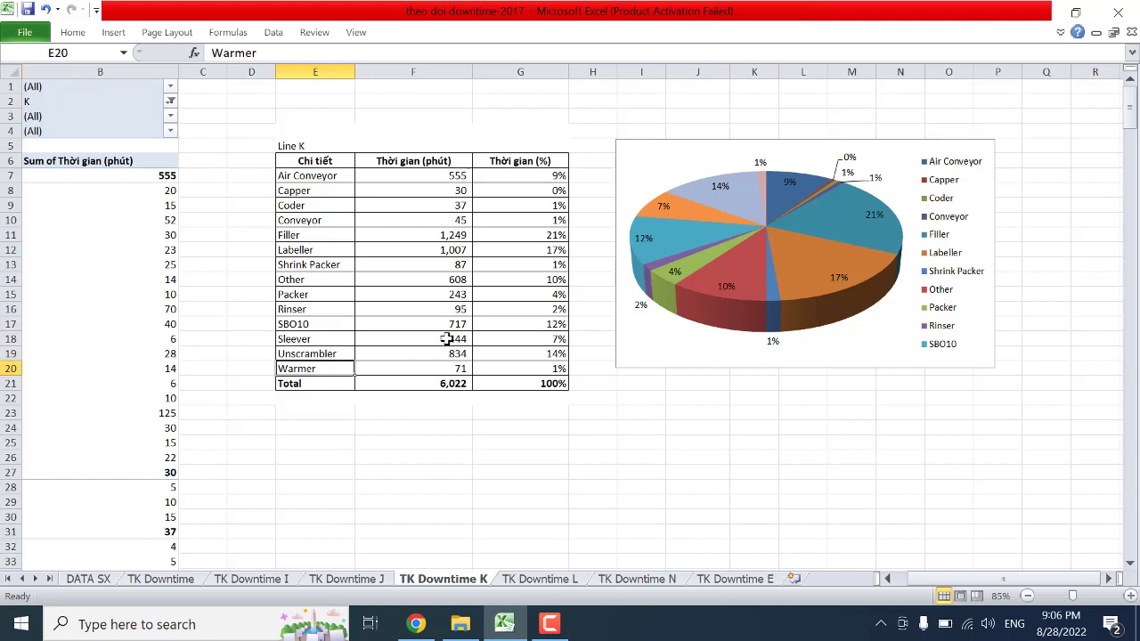
Step: Inspect the VLOOKUP formulas behind the downtime minutes for Air Conveyor, Capper, Coder and Filler in column F
drag(290, 174, 437, 223)
click(445, 178)
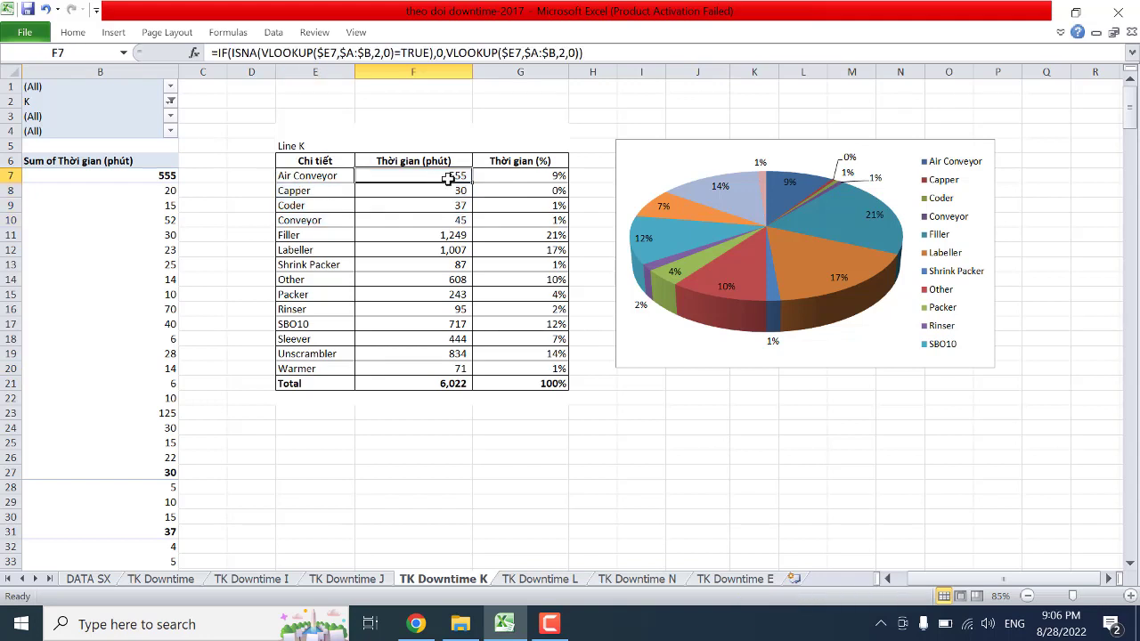
click(453, 192)
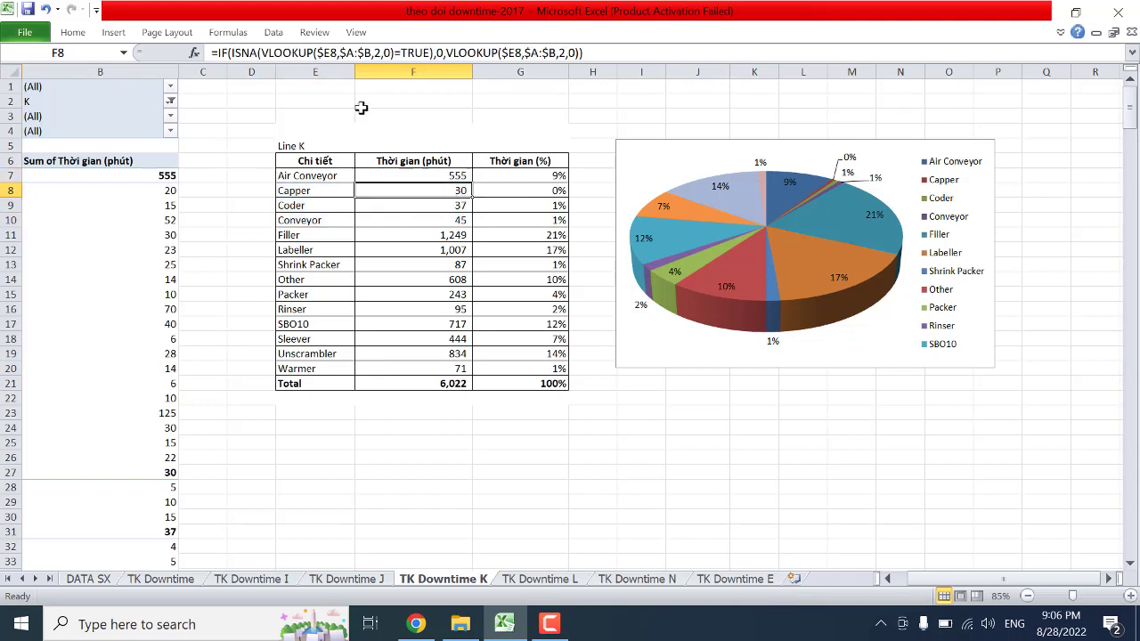
click(453, 206)
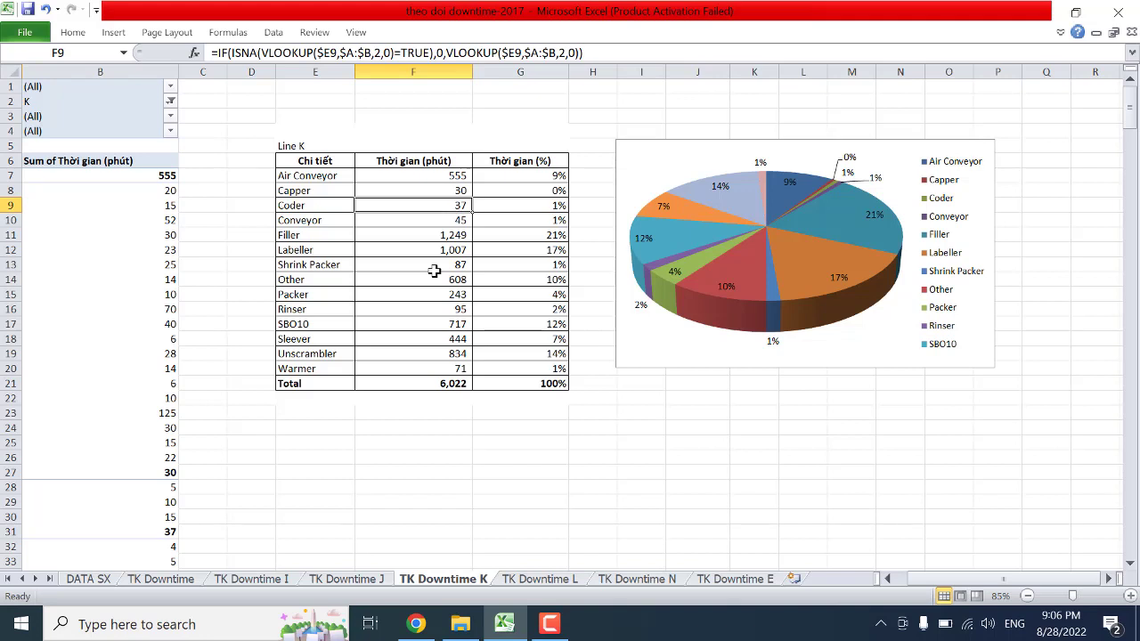
click(430, 236)
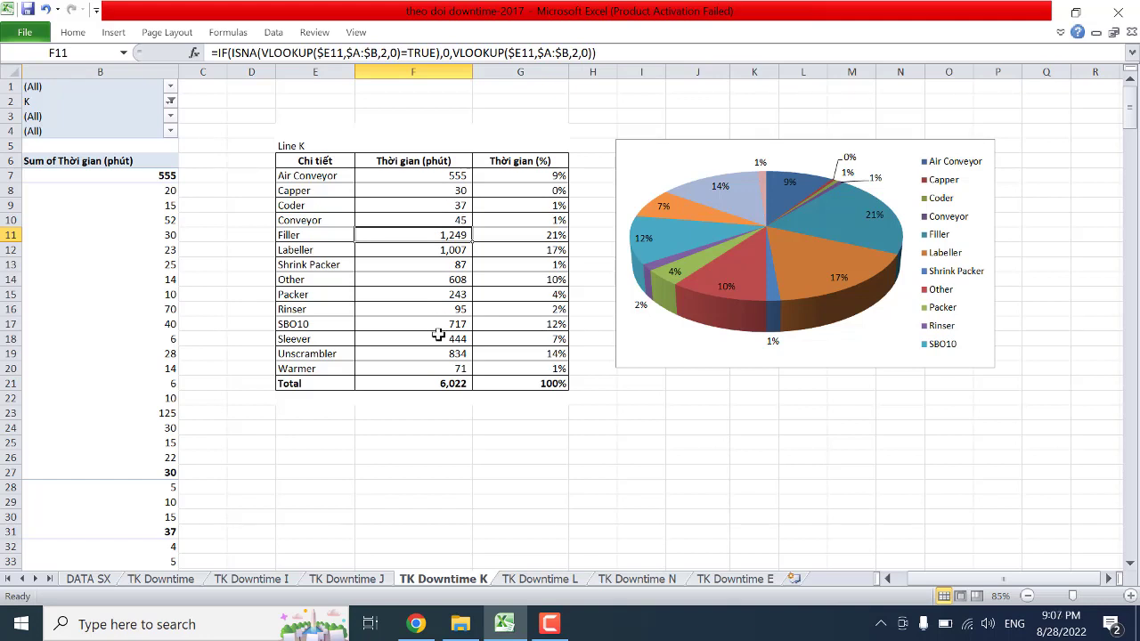
Step: Inspect the percentage formulas for Filler in G11 and Labeller in G12, comparing them with the pie chart
click(551, 233)
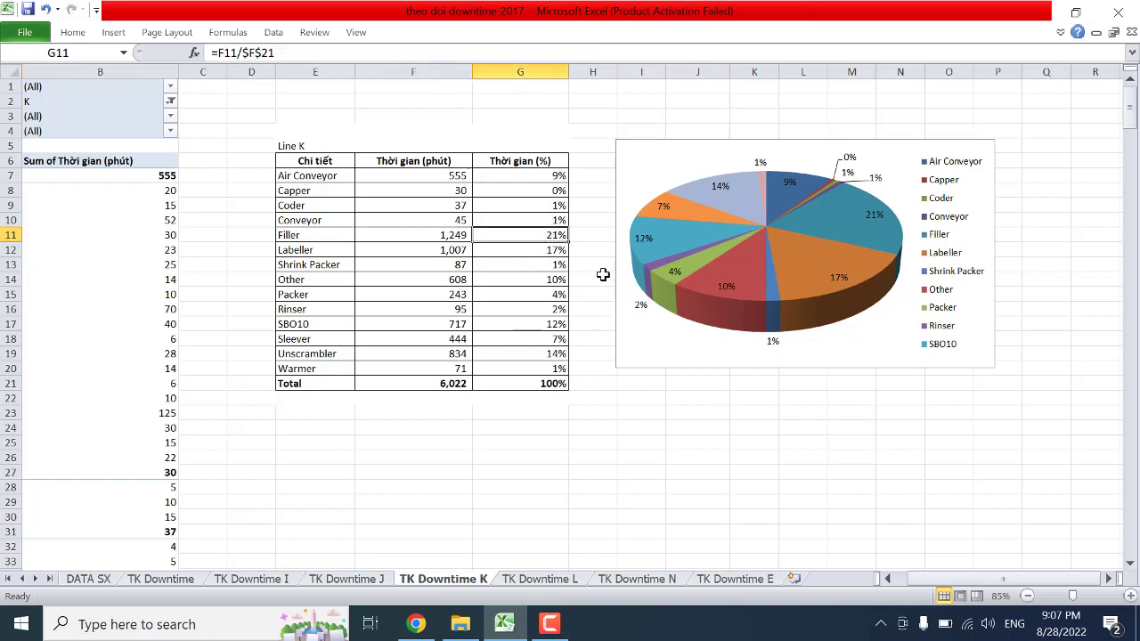
mouse_move(822, 235)
click(552, 250)
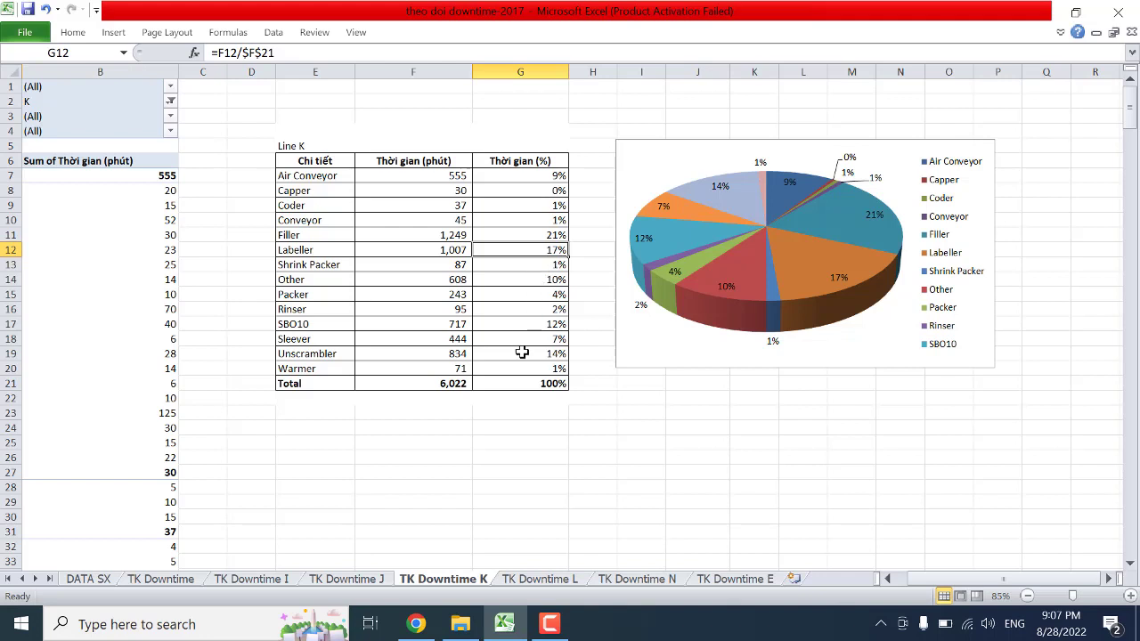
Step: Check the low-share machines Coder, Capper, Conveyor and Warmer, including Warmer's percentage formula in G20
click(297, 204)
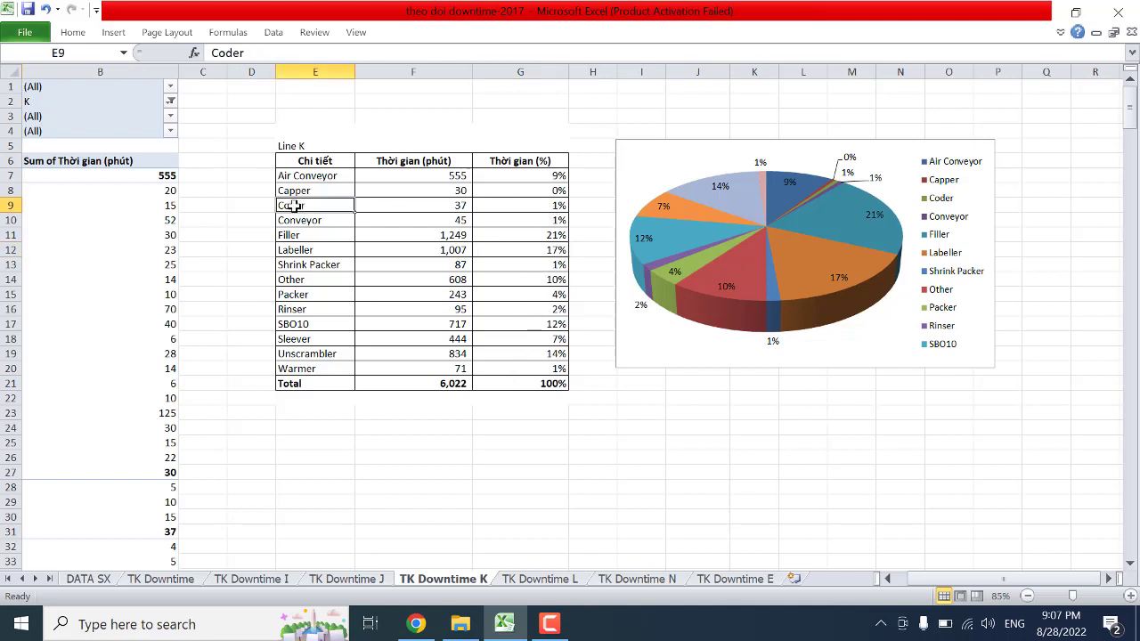
click(303, 190)
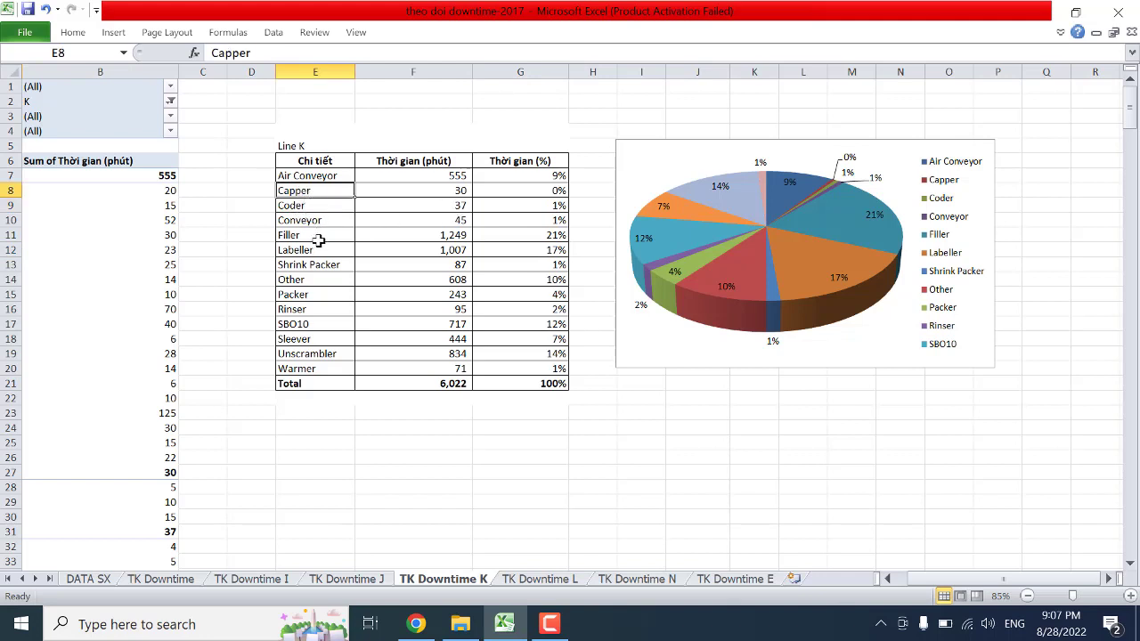
click(318, 219)
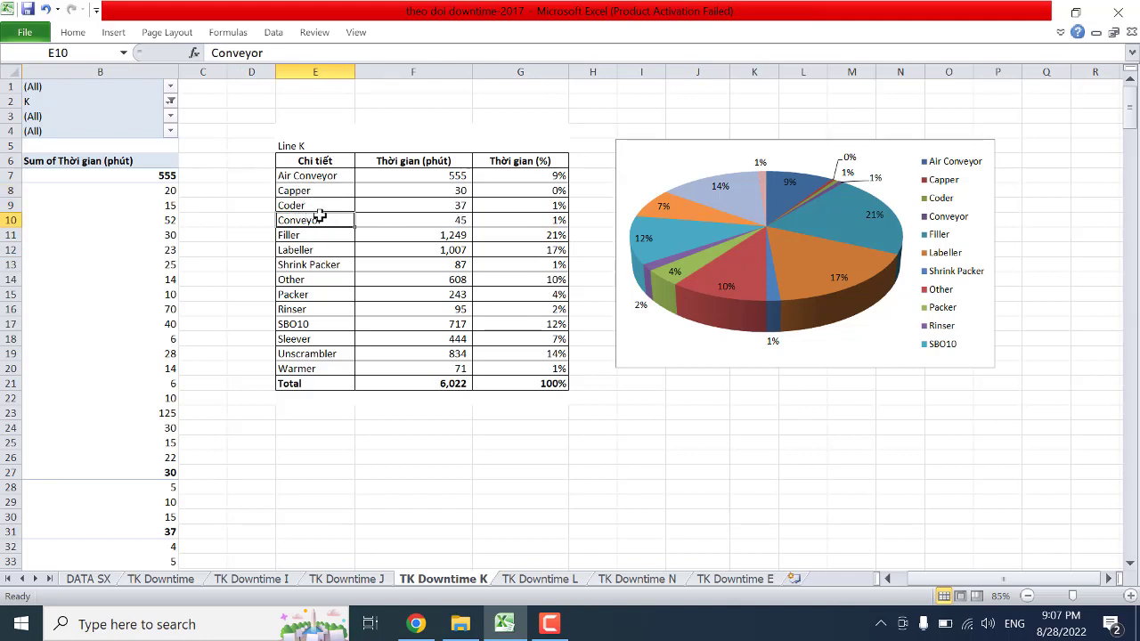
click(308, 369)
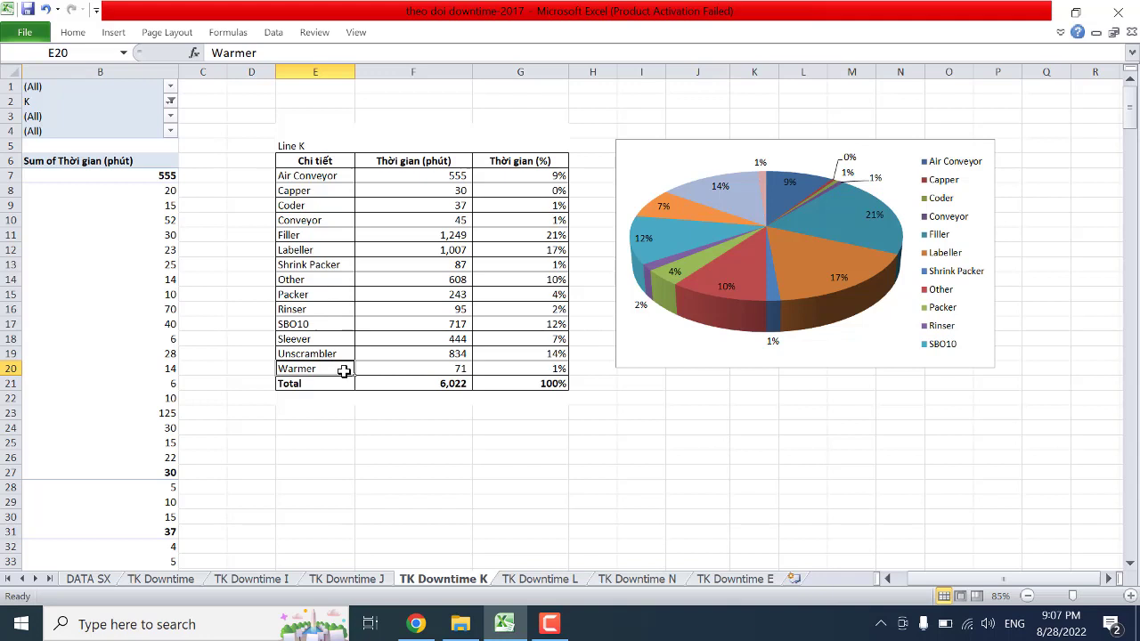
click(542, 368)
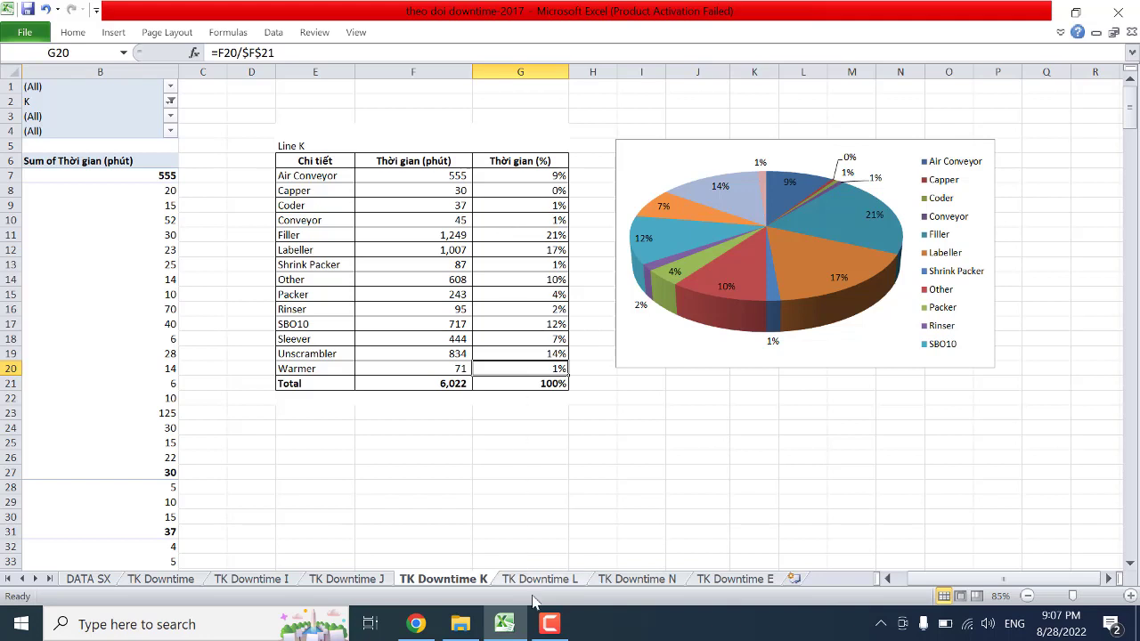
Step: Show the Line K pivot records in columns A and B alongside the machine summary table
click(549, 625)
click(549, 626)
drag(932, 583, 906, 578)
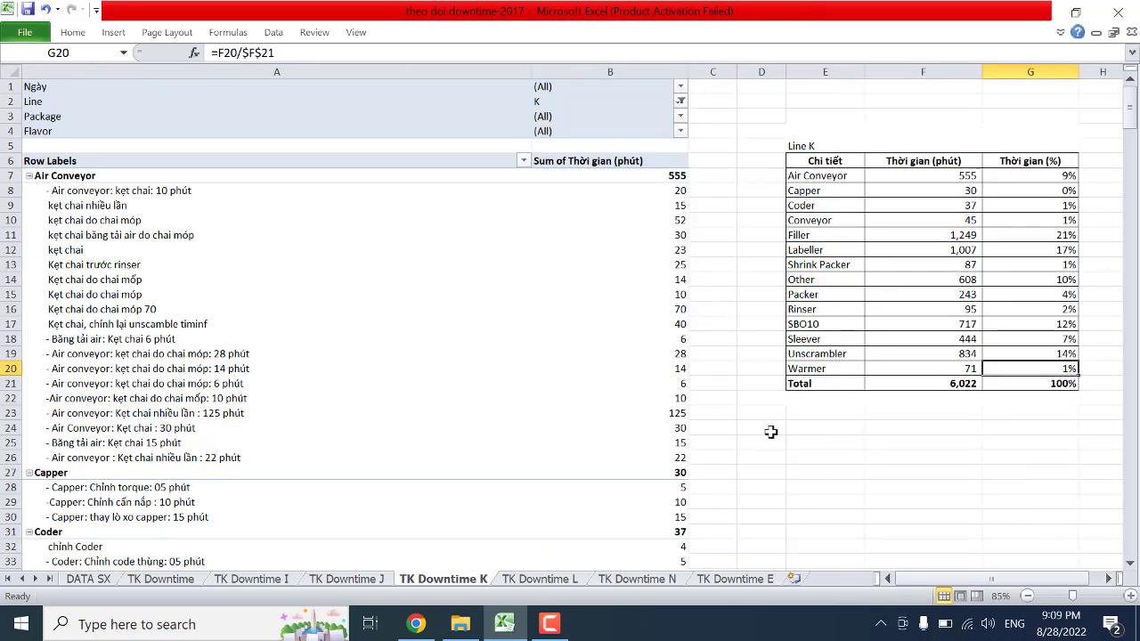
Step: Highlight the Line K machine list in E5:E21, from the table title down to Total
click(550, 625)
click(554, 629)
drag(835, 145, 827, 386)
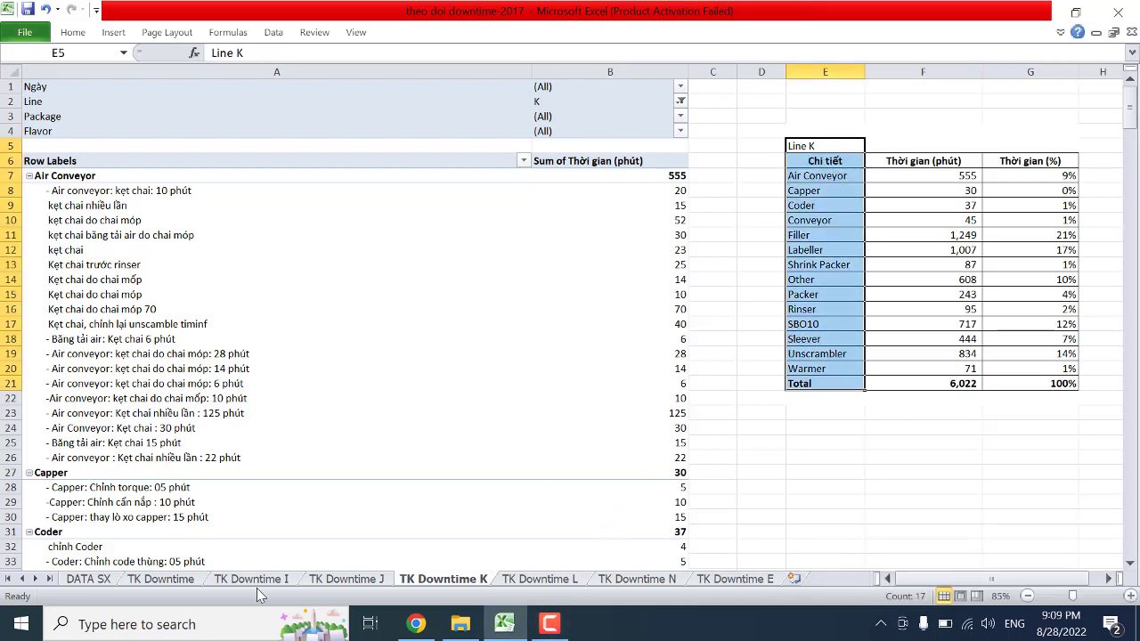
Step: Show the Line J summary table and pie chart on the TK Downtime J sheet, highlighting the machine list in E9:E21
click(337, 580)
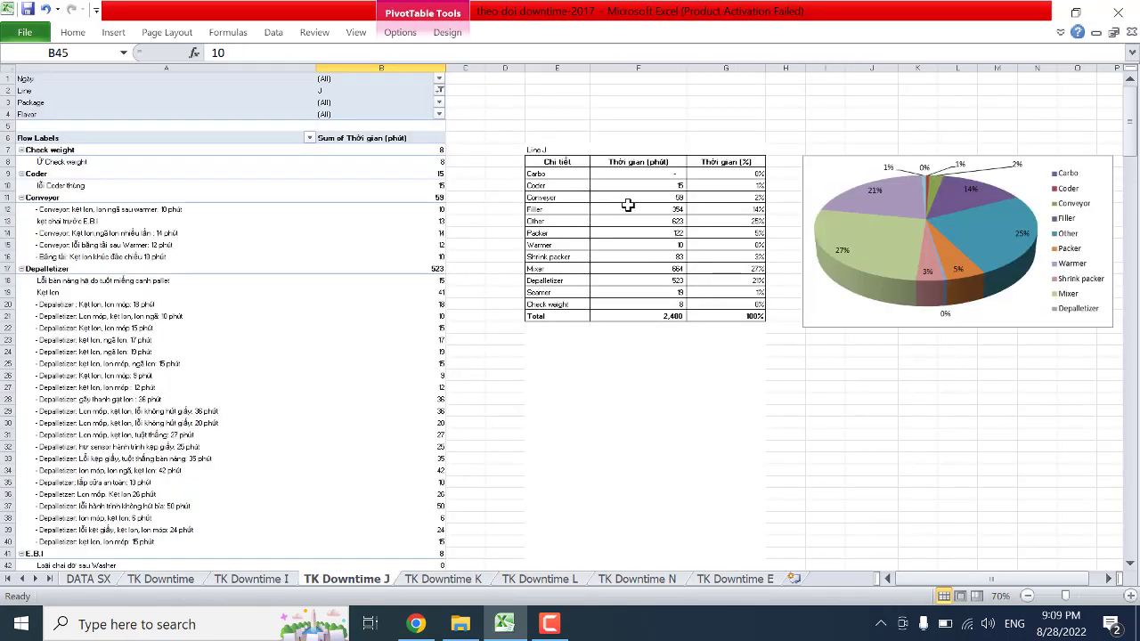
ctrl+scroll(627, 204, up, 1)
scroll(359, 222, up, 2)
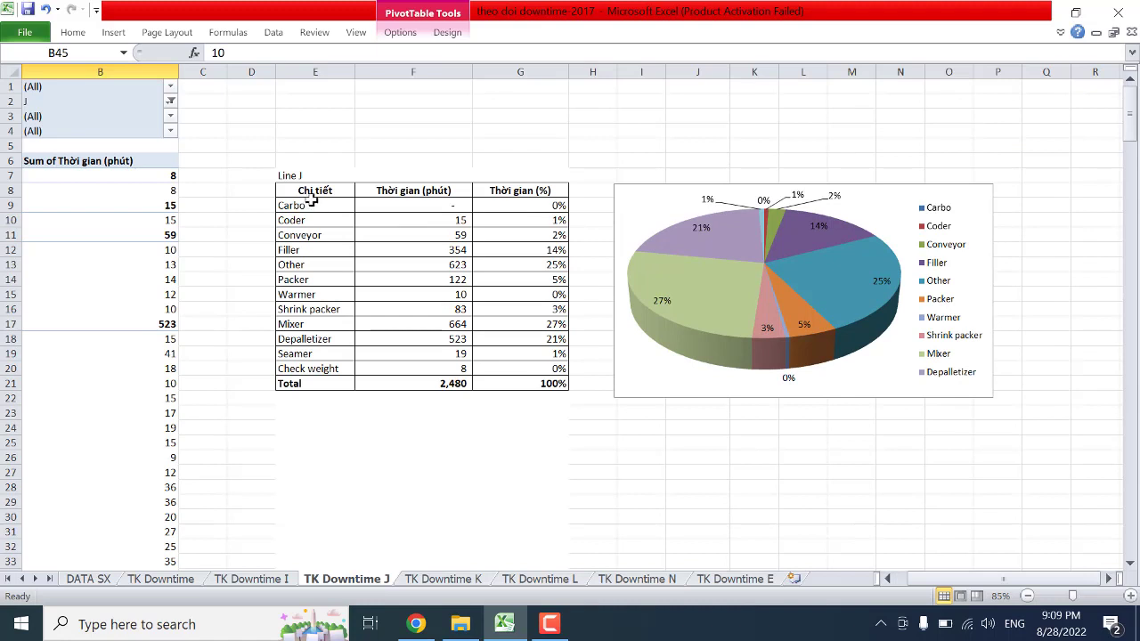
drag(311, 203, 322, 383)
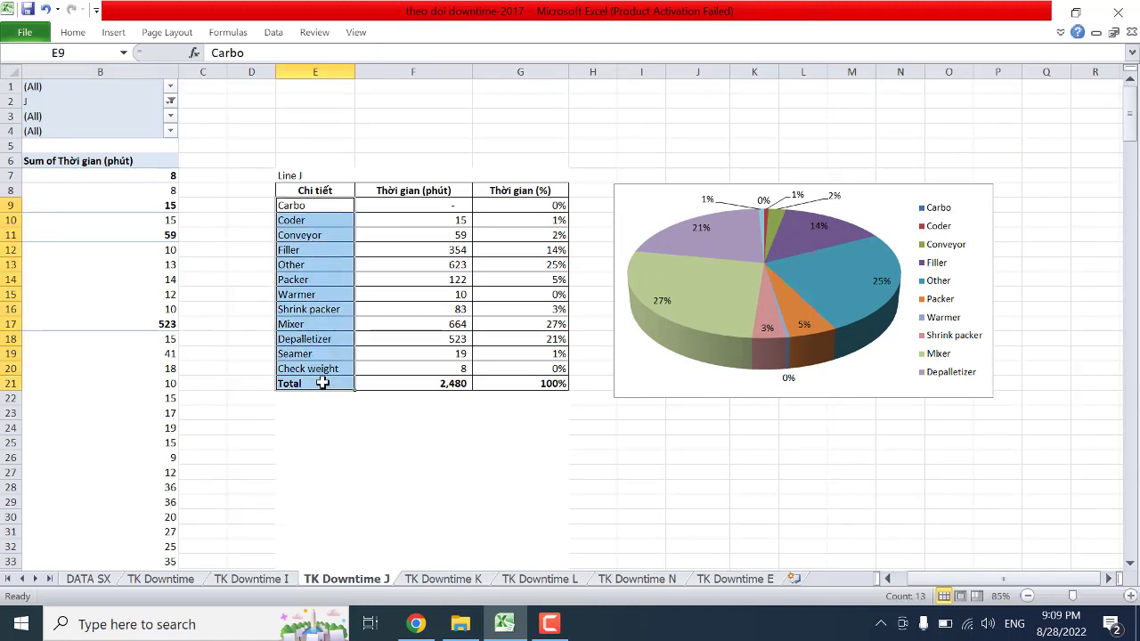
click(333, 431)
click(552, 624)
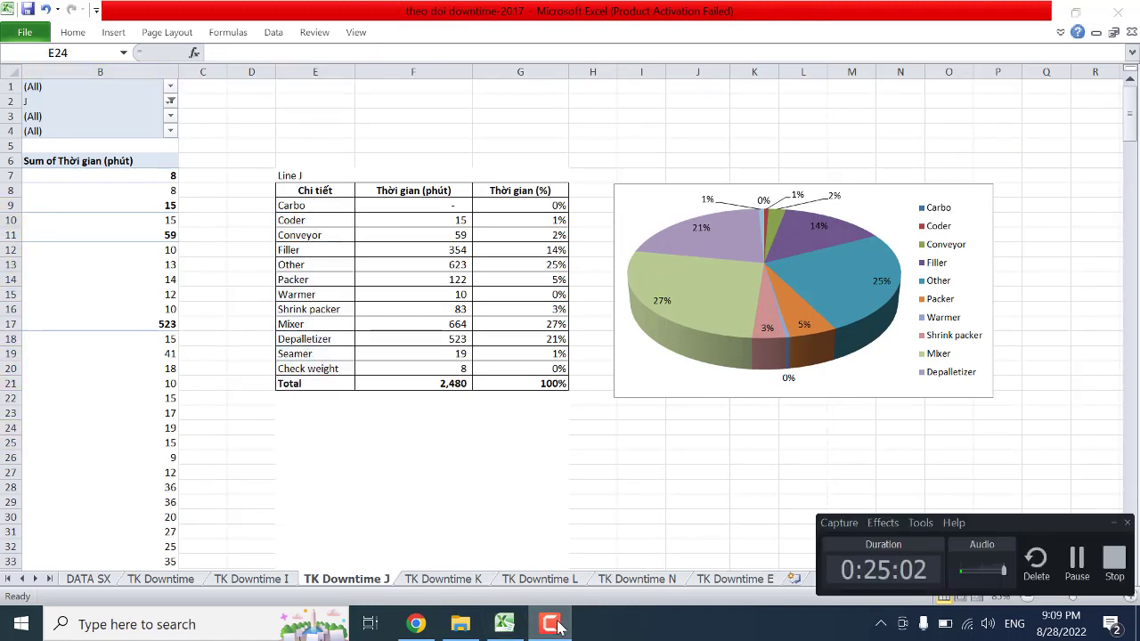
click(553, 624)
Step: Go through the Line J machine names one by one, from Carbo in E9 to Check weight in E20
click(318, 205)
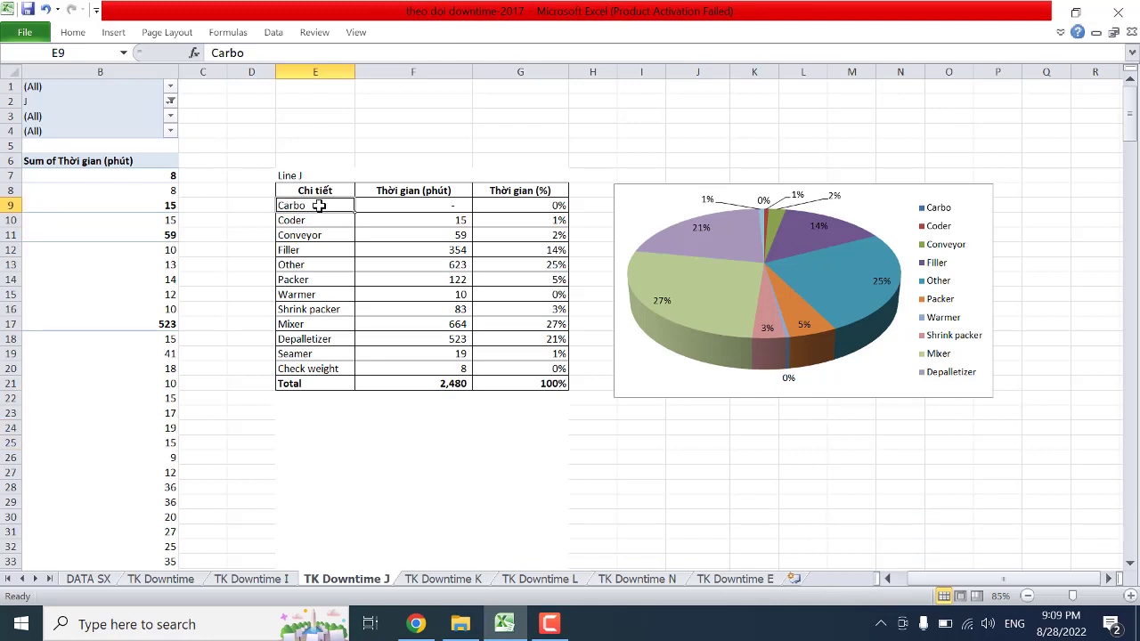
click(322, 221)
click(319, 235)
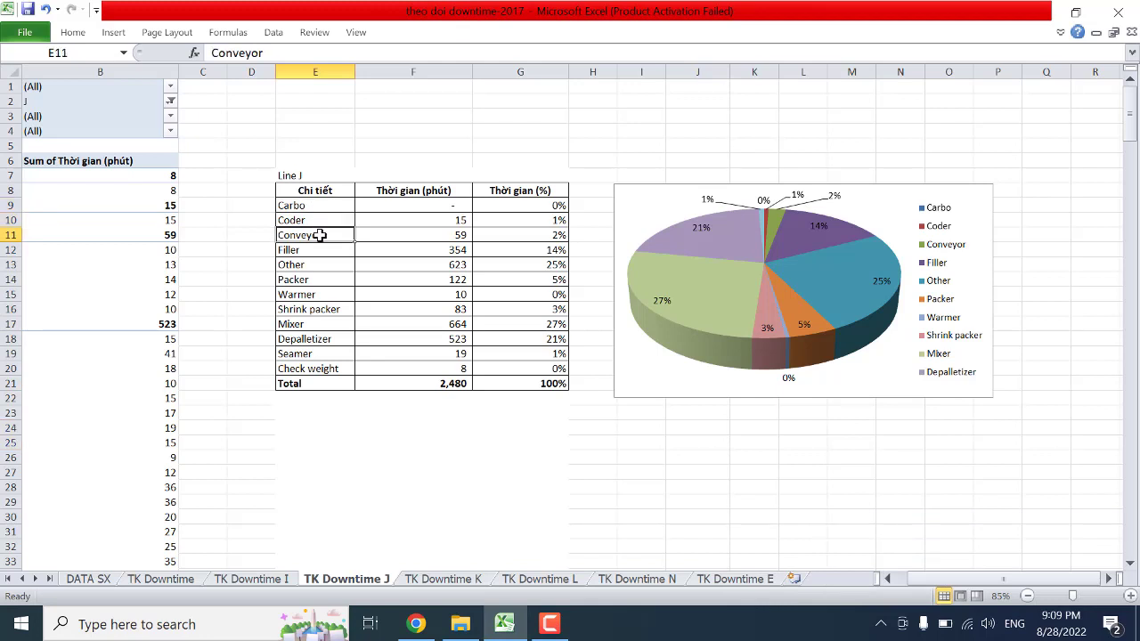
click(320, 250)
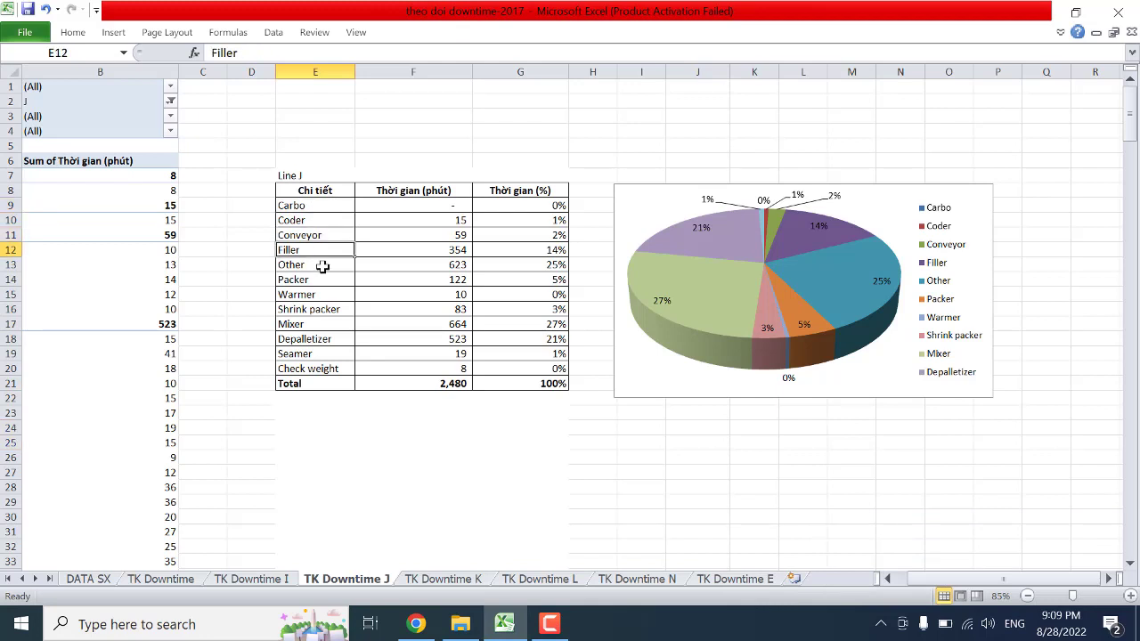
click(323, 259)
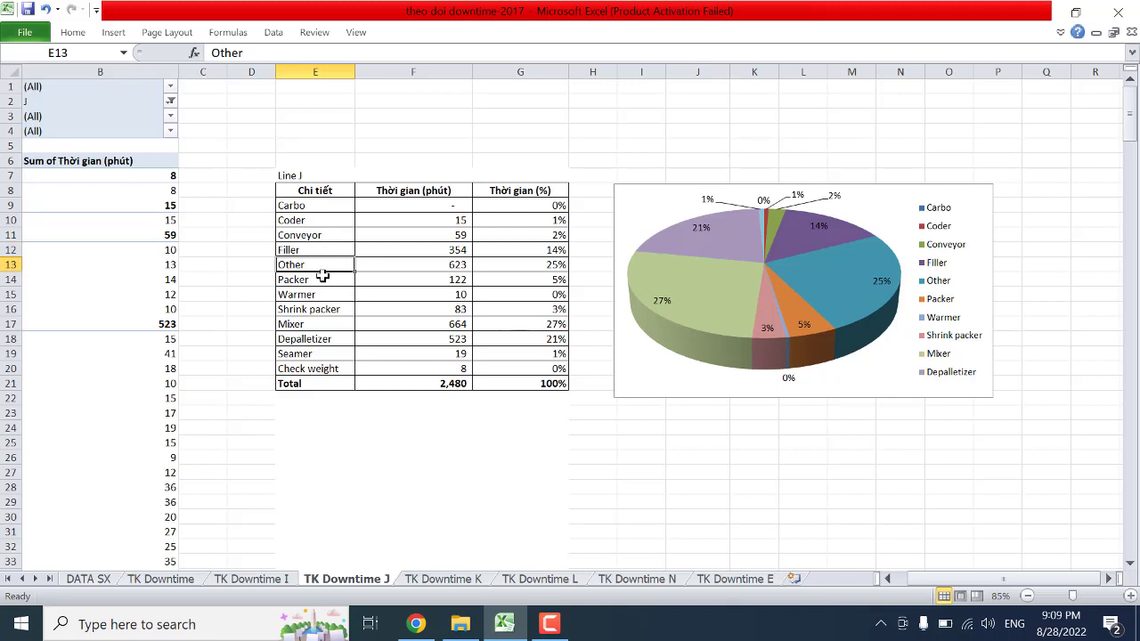
click(322, 281)
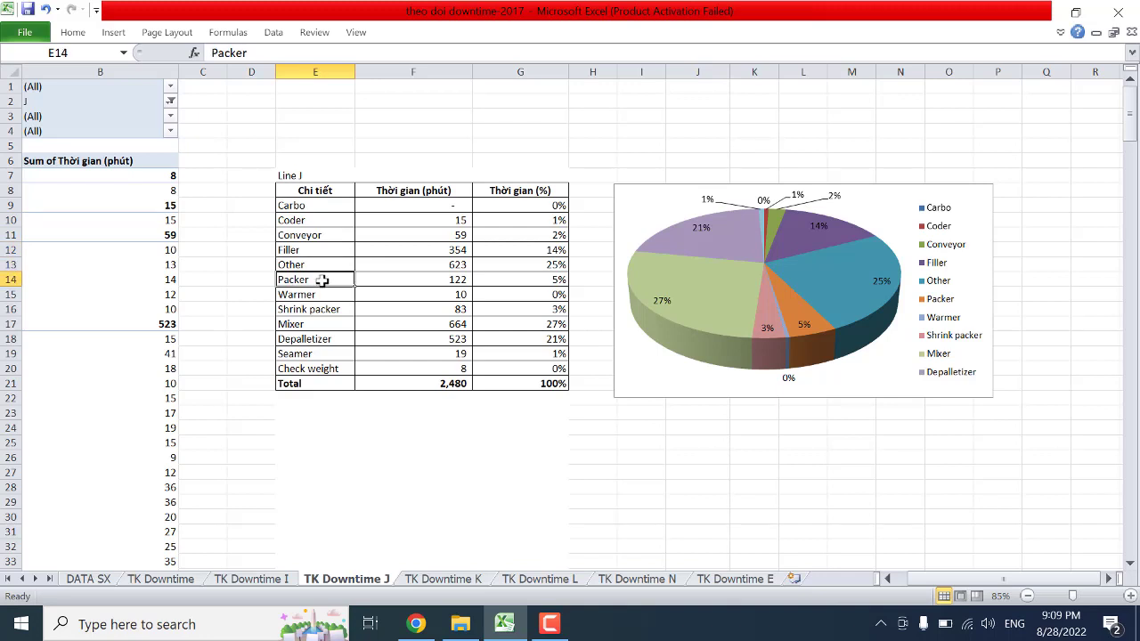
click(319, 295)
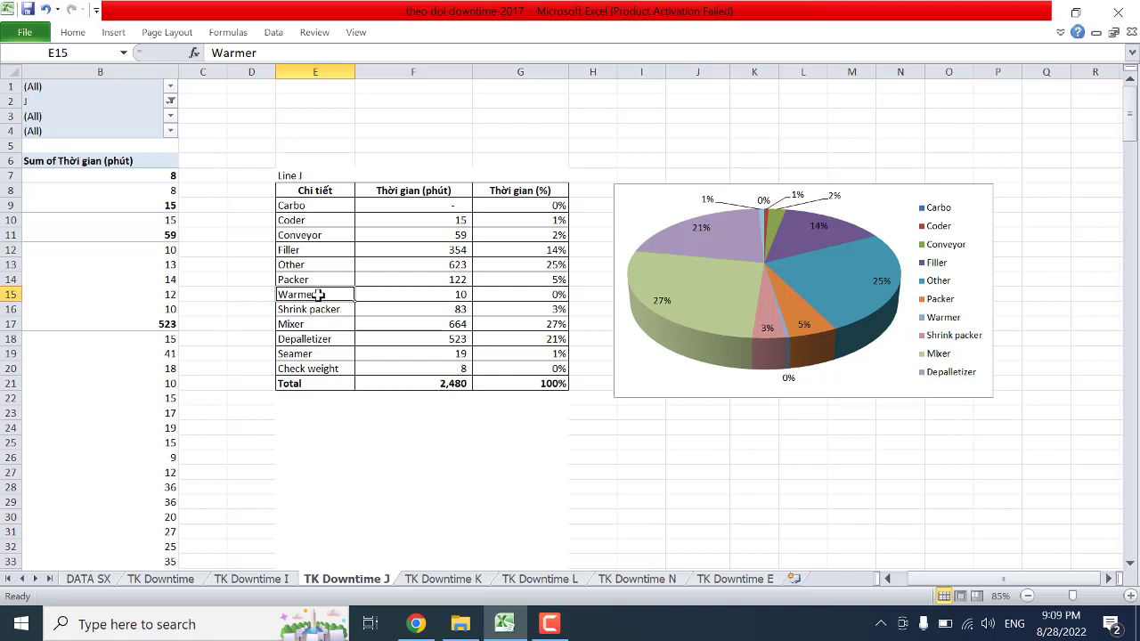
click(326, 309)
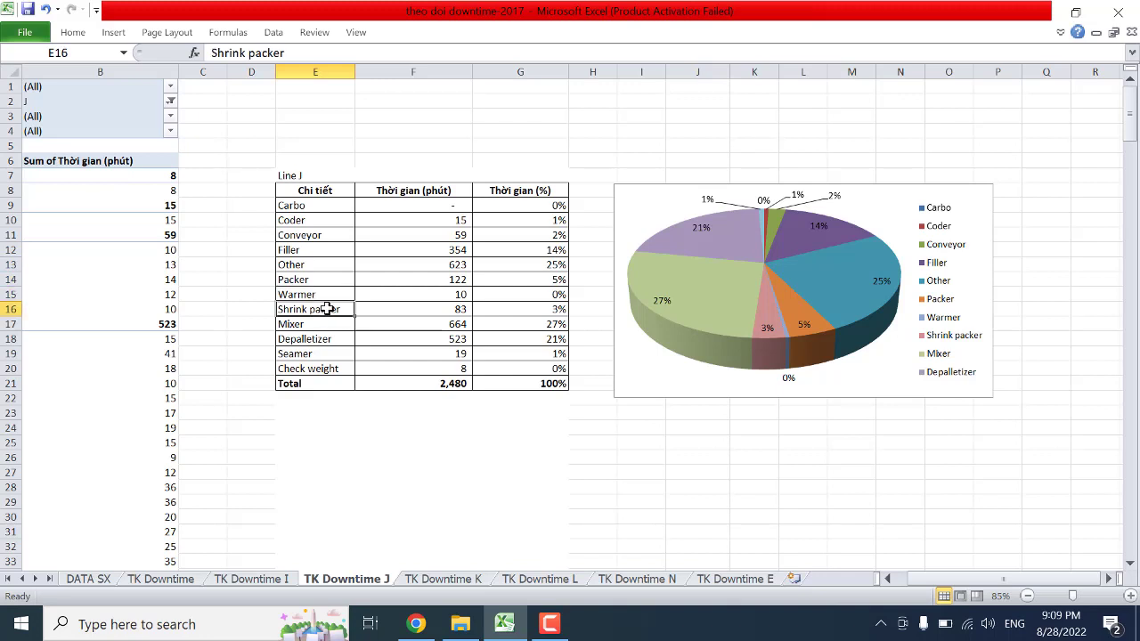
click(315, 324)
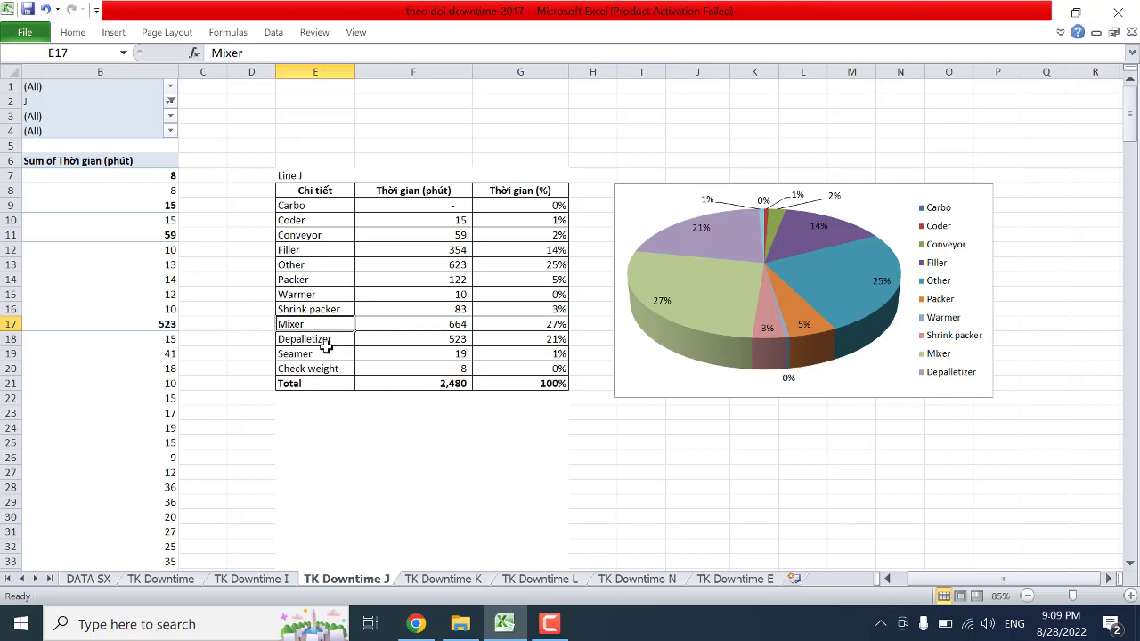
click(328, 342)
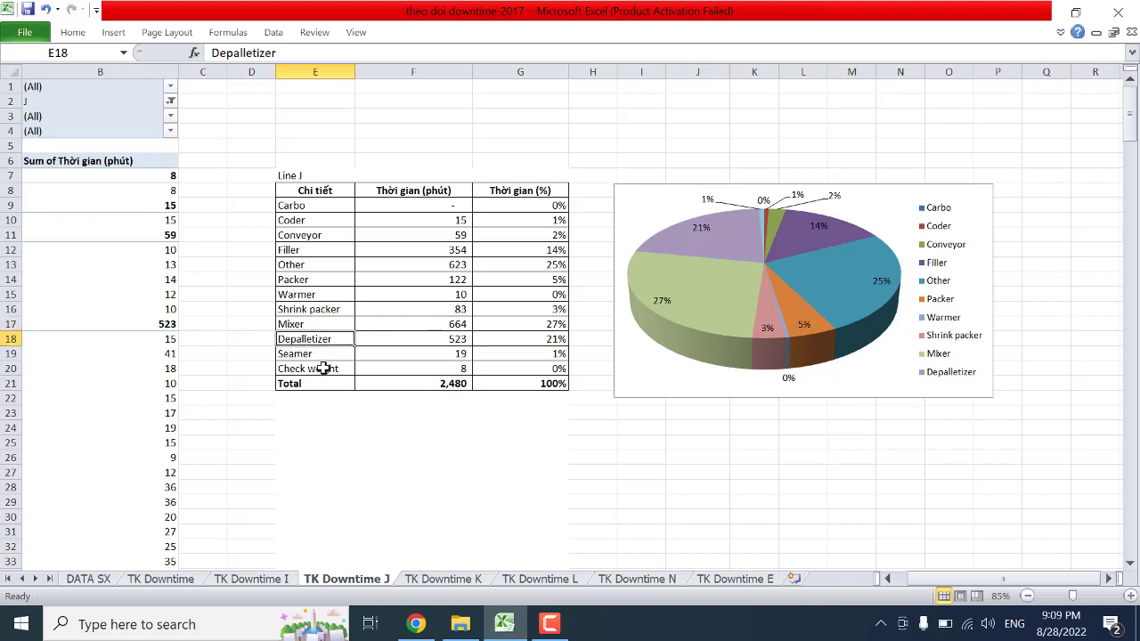
click(321, 353)
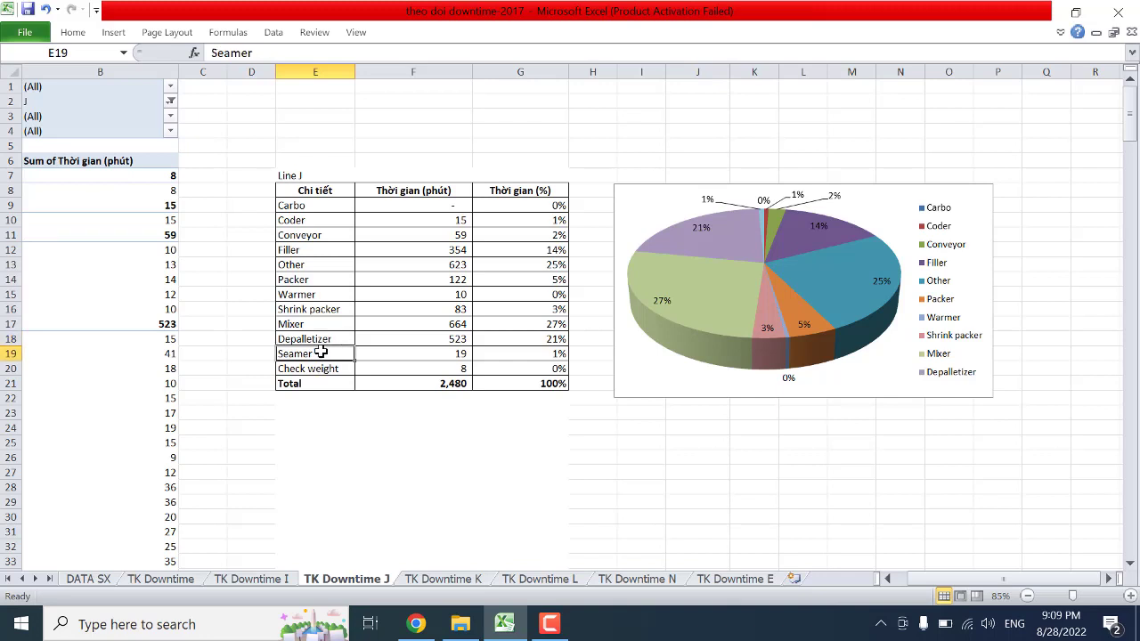
click(321, 368)
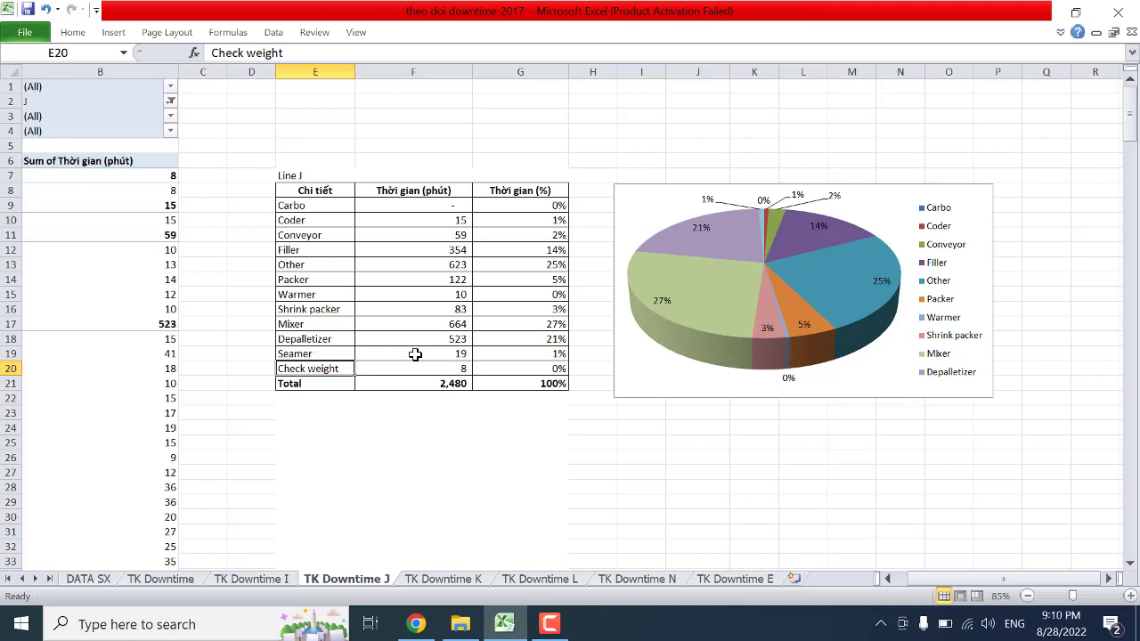
Step: Inspect the Line J percentage formulas for Filler in G12, Mixer in G17 and Other in G13, matching them to their machine names
click(541, 248)
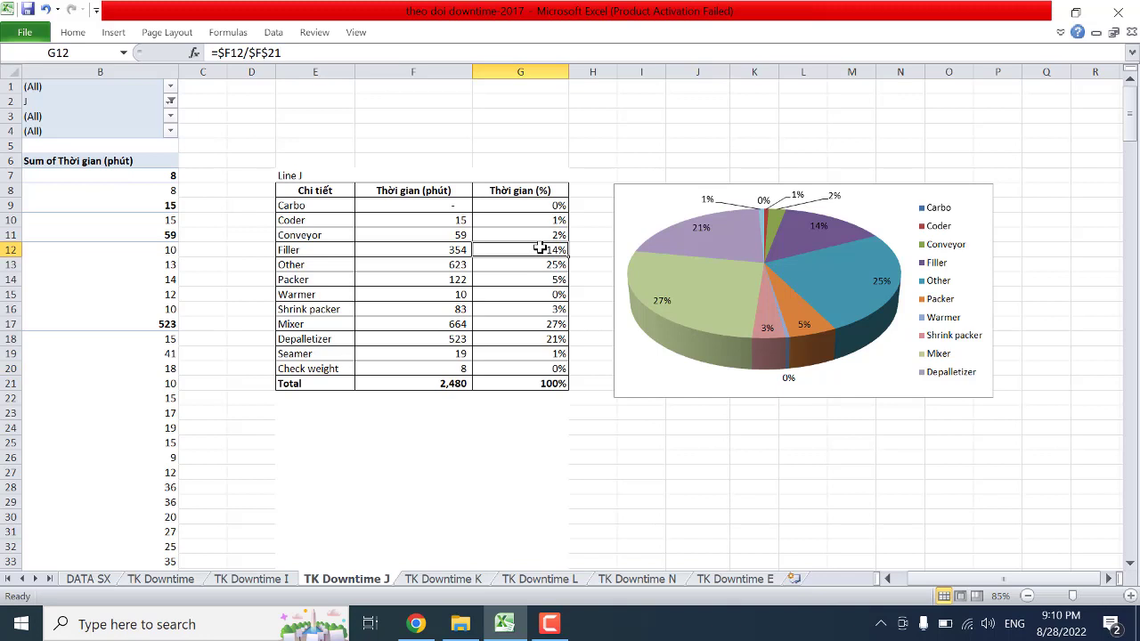
click(541, 324)
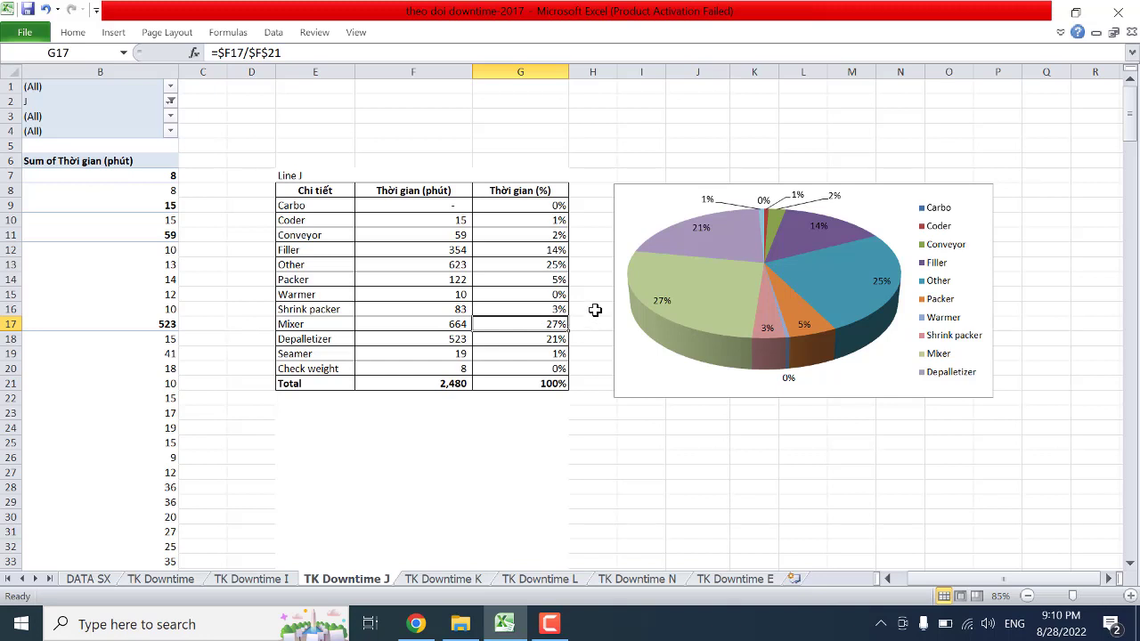
click(555, 264)
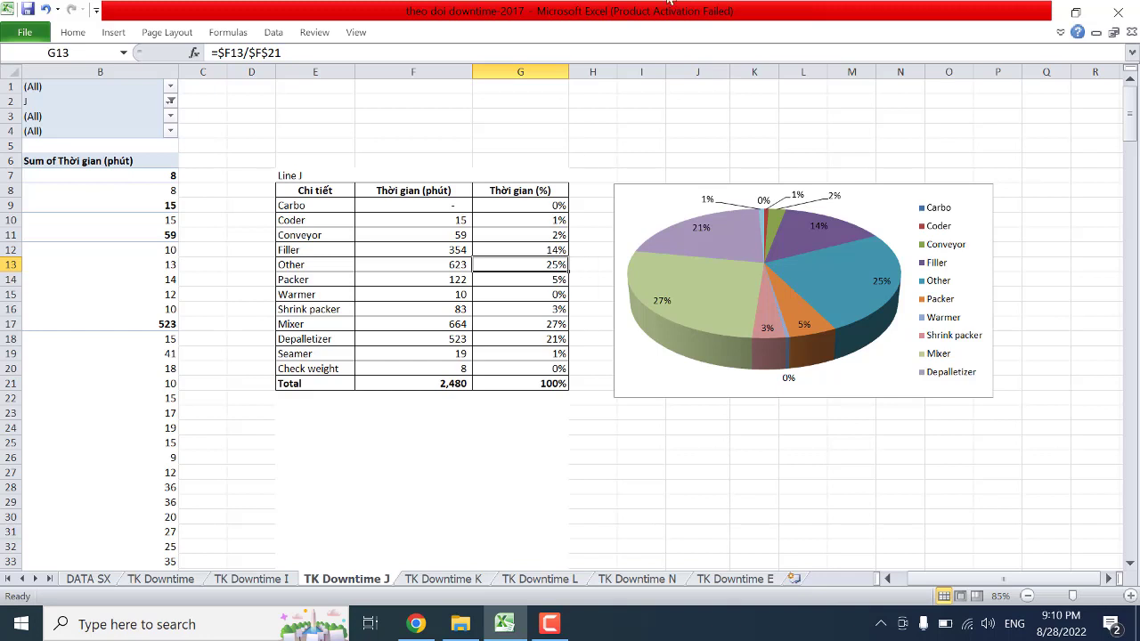
click(307, 263)
click(545, 265)
click(324, 248)
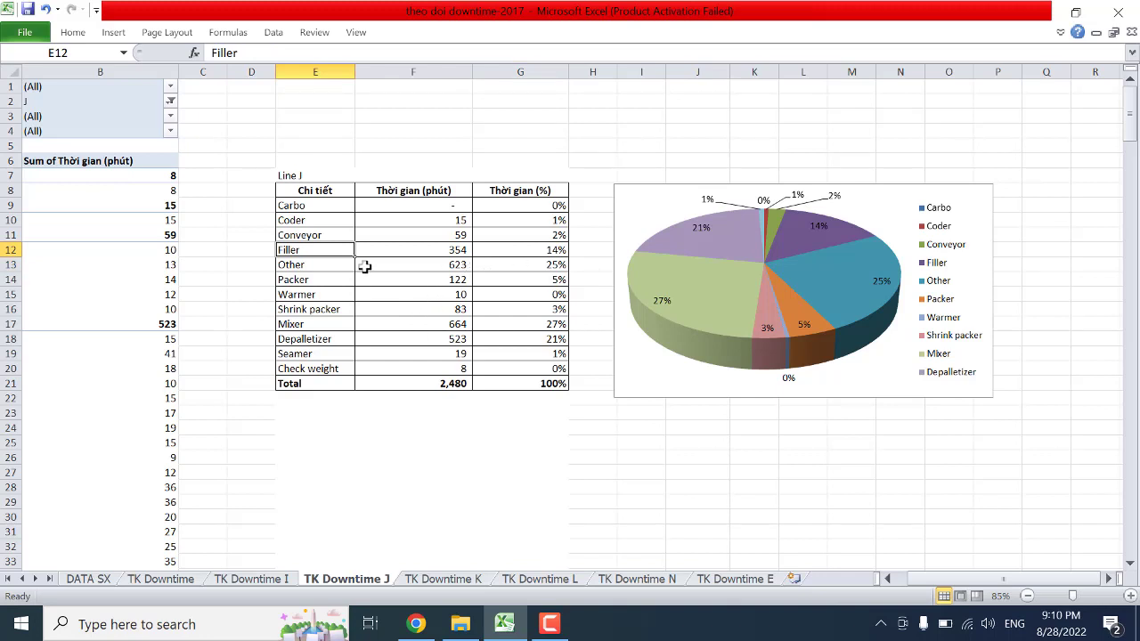
click(335, 264)
click(554, 265)
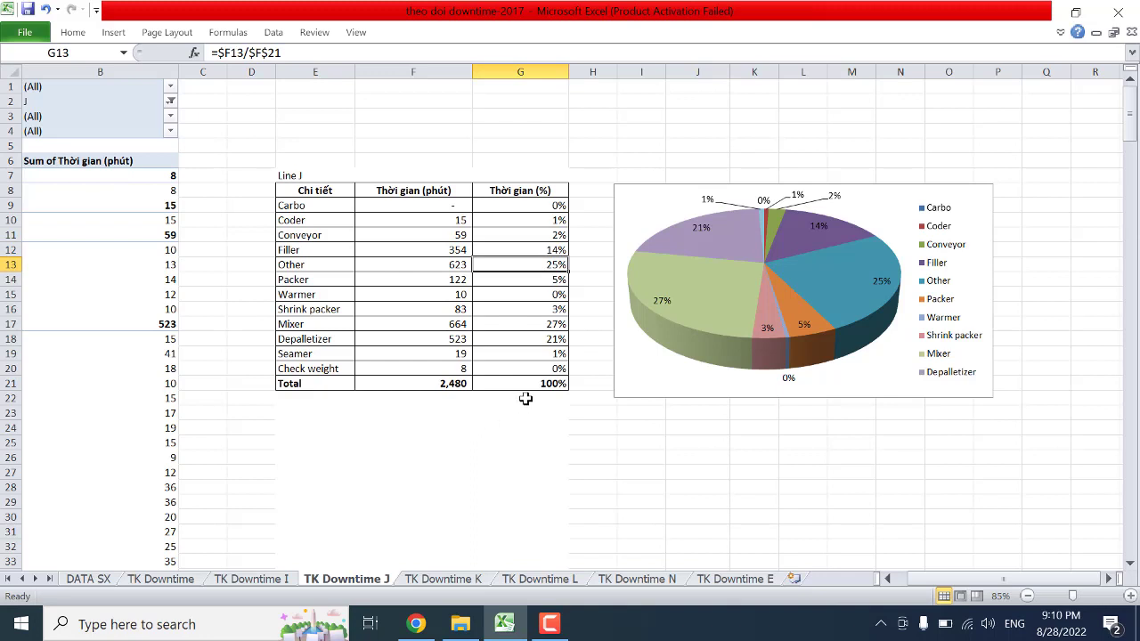
Step: Check the total minutes formula in F21 and the percentage formulas for Filler, Mixer and Depalletizer in column G
click(443, 383)
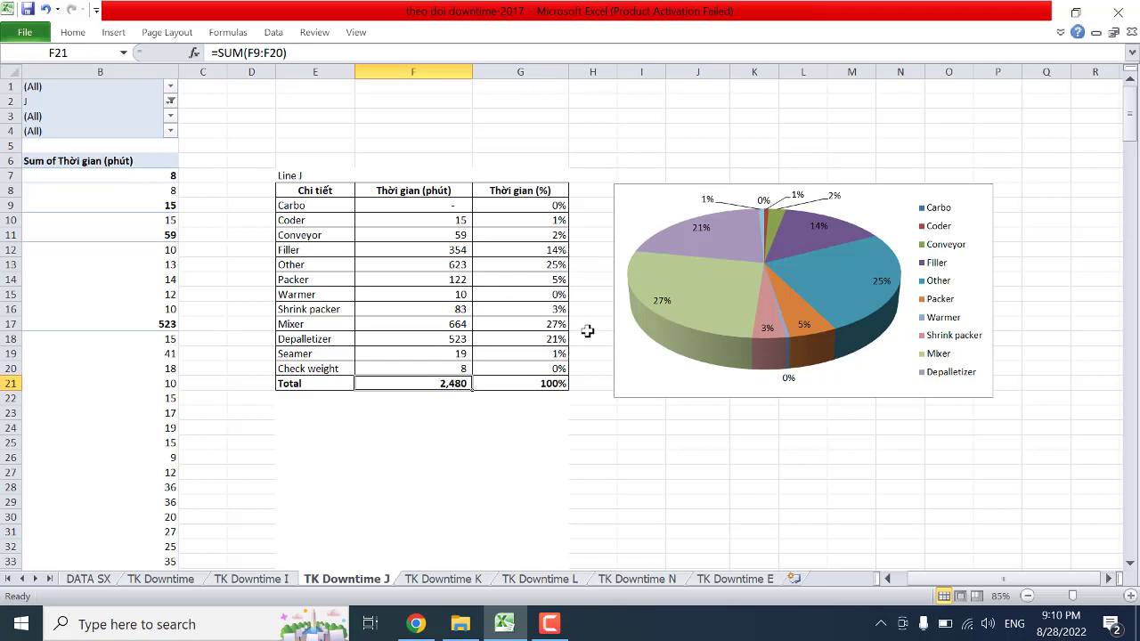
click(564, 250)
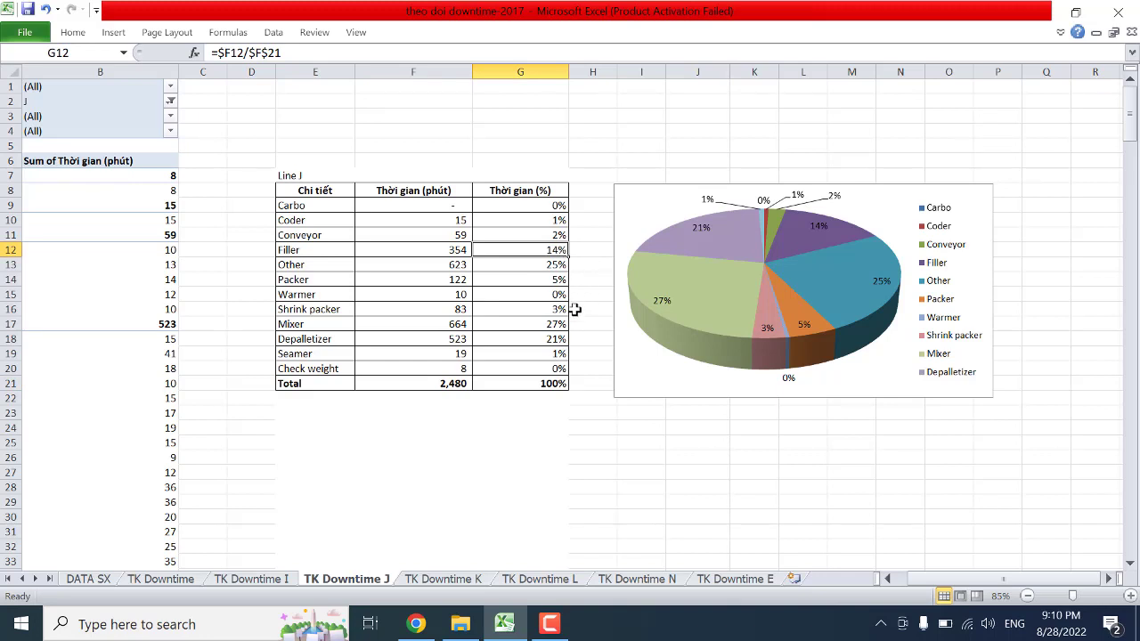
click(549, 324)
click(551, 339)
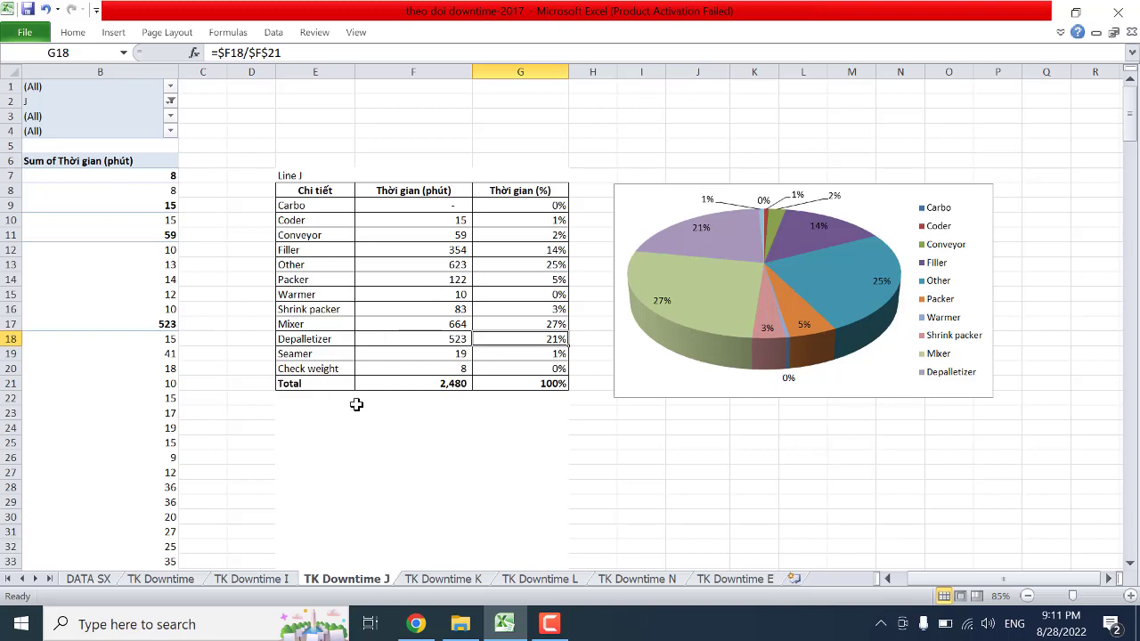
click(550, 627)
click(549, 630)
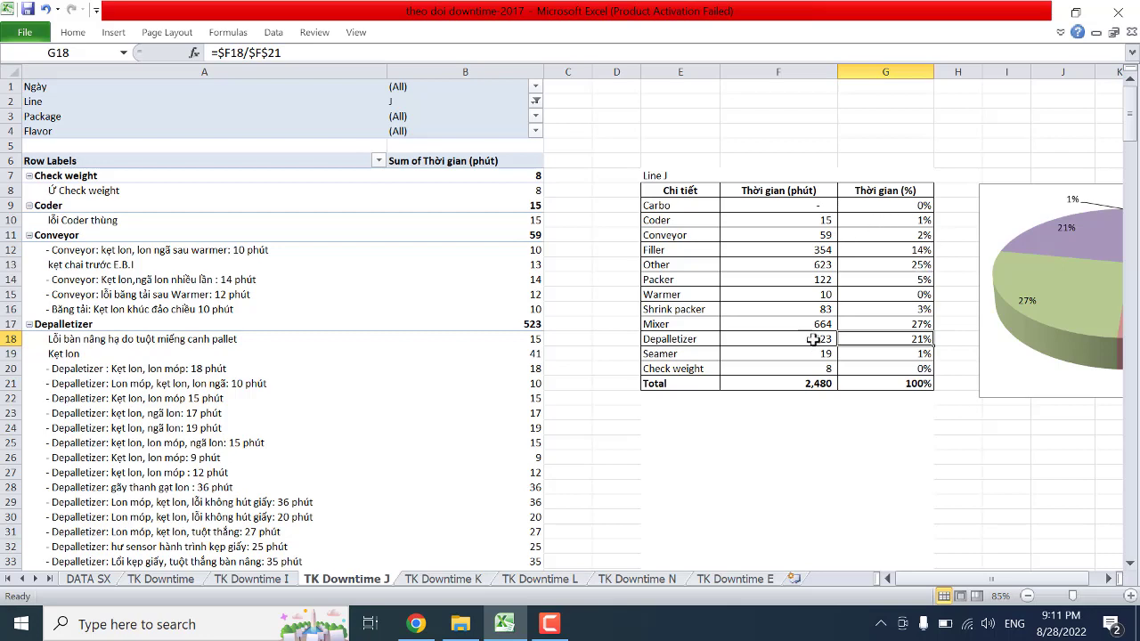
Step: Review the detailed Depalletizer downtime records under A17 in the Line J pivot table
scroll(574, 387, down, 4)
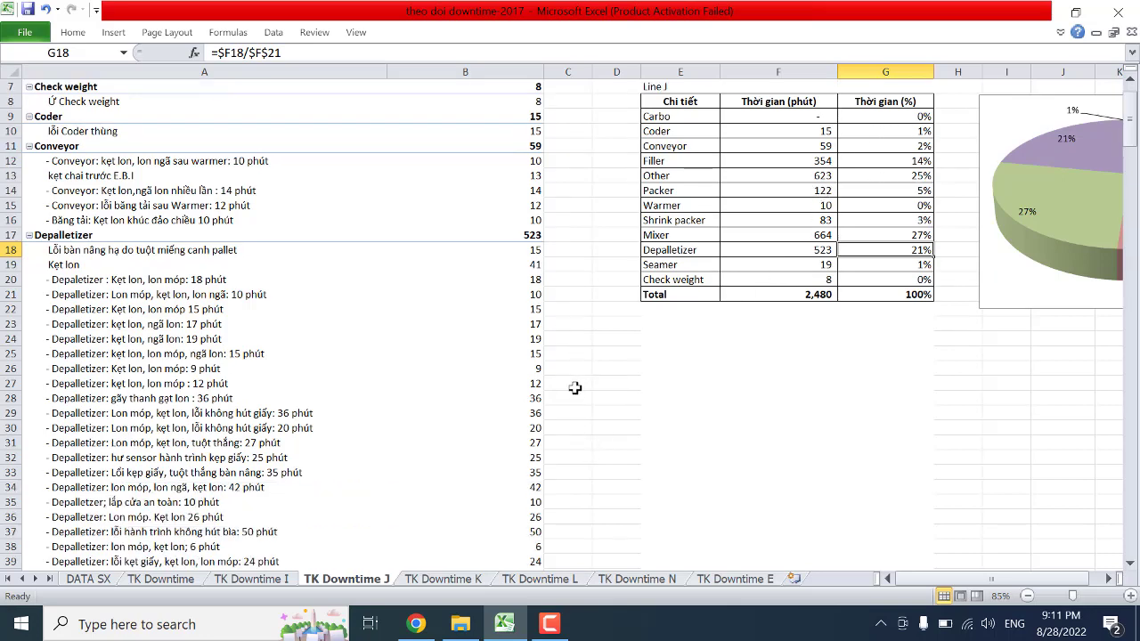
scroll(574, 388, up, 1)
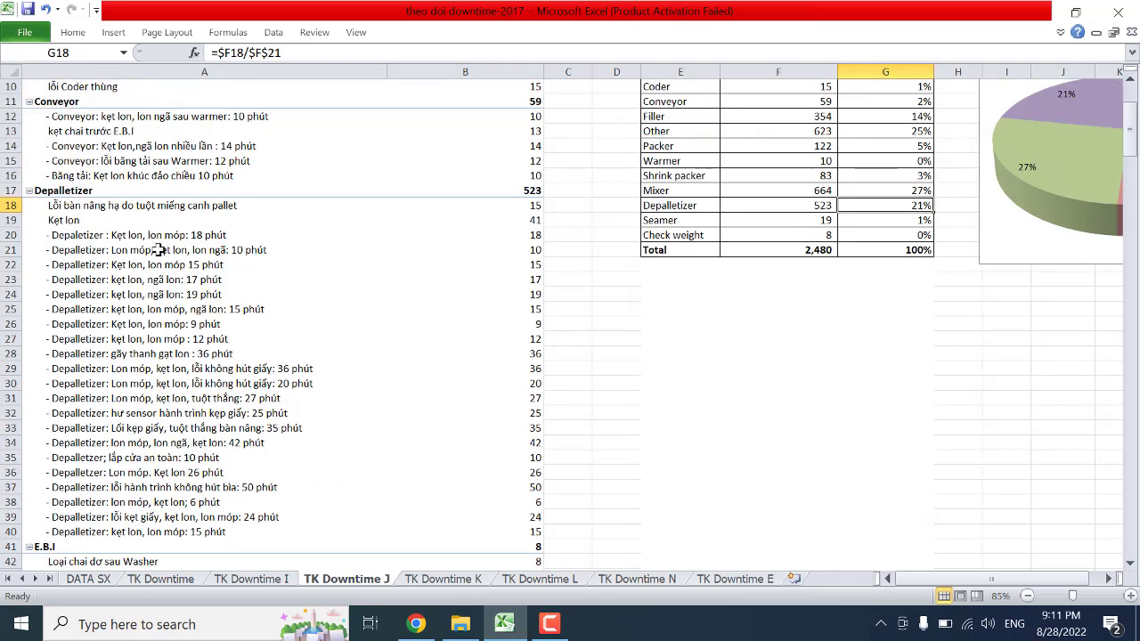
click(56, 189)
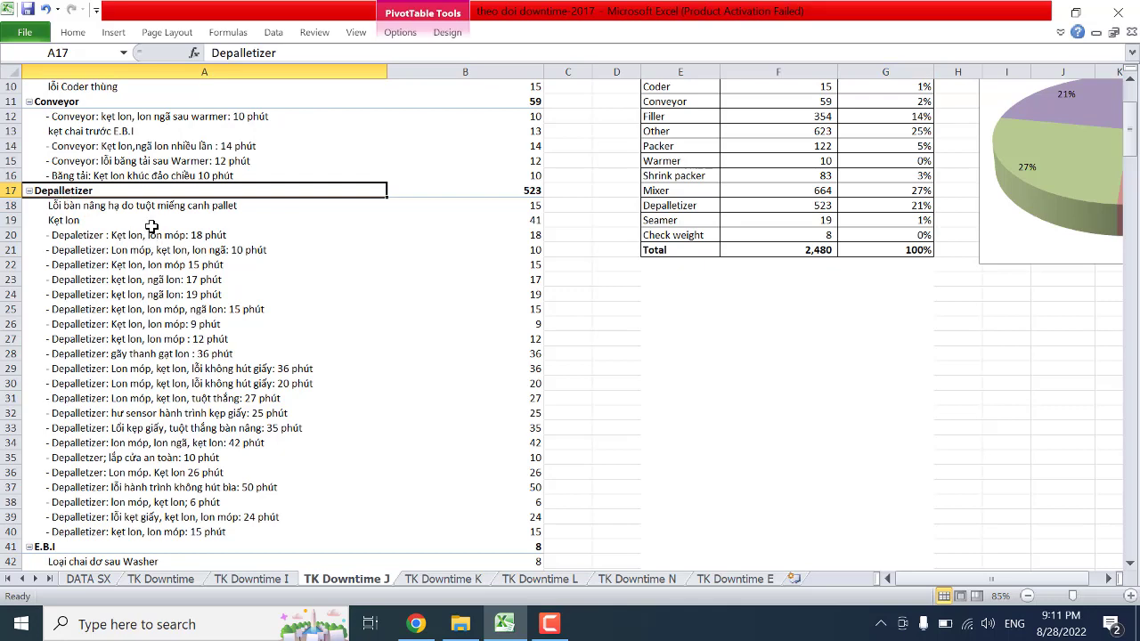
scroll(163, 239, down, 8)
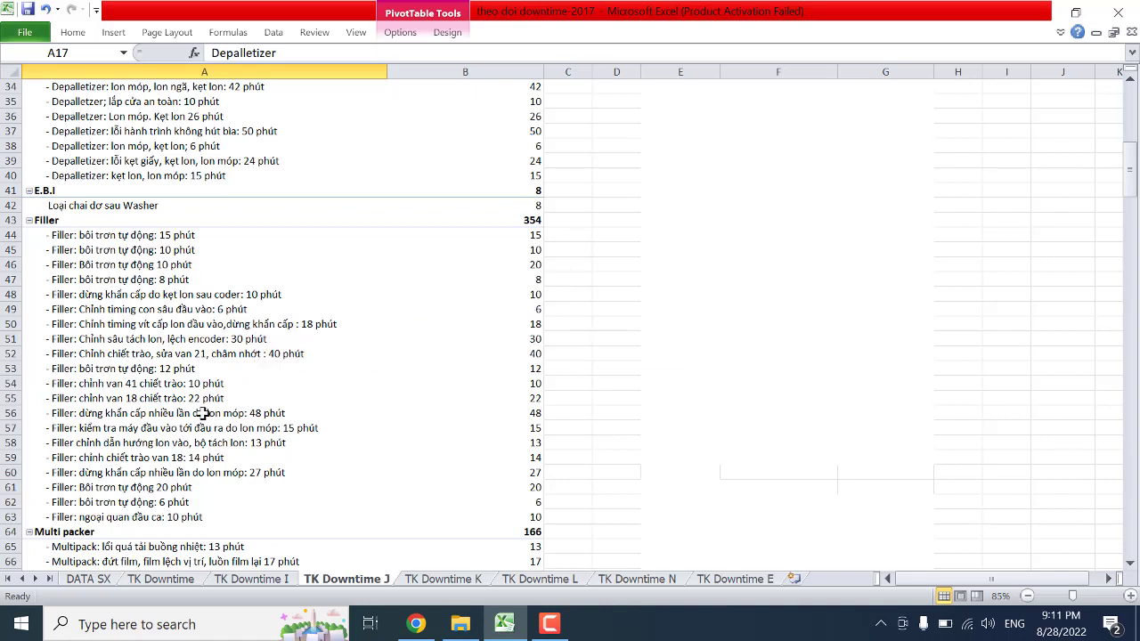
Step: Highlight the Filler records in A44:B63 and examine individual entries on lubrication, timing, can separation and valve adjustment
drag(119, 238, 506, 519)
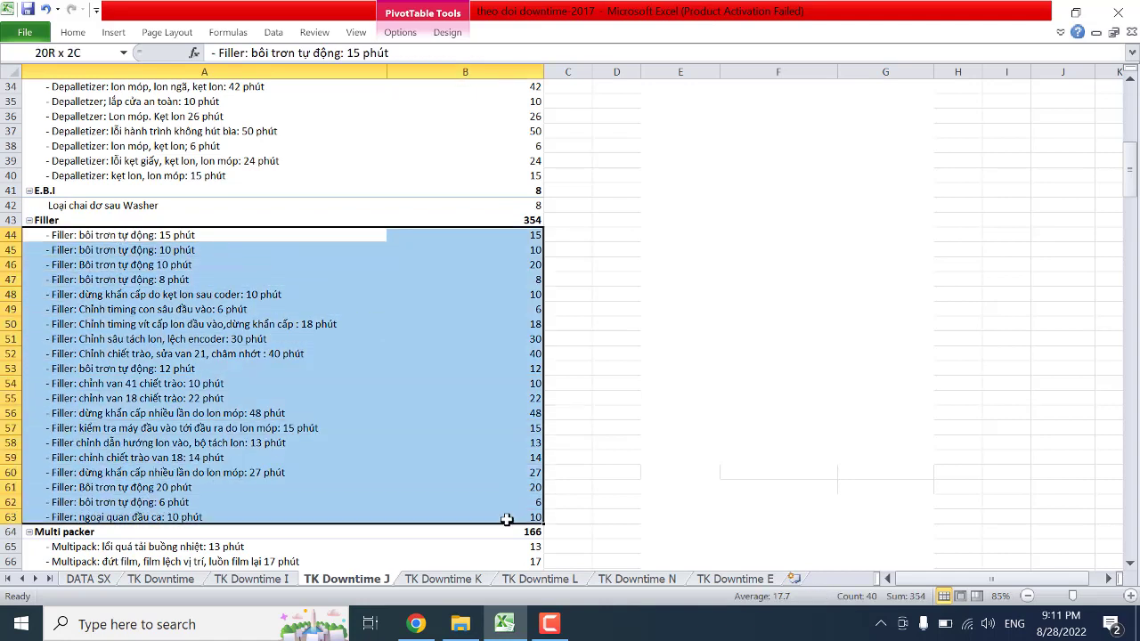
click(217, 237)
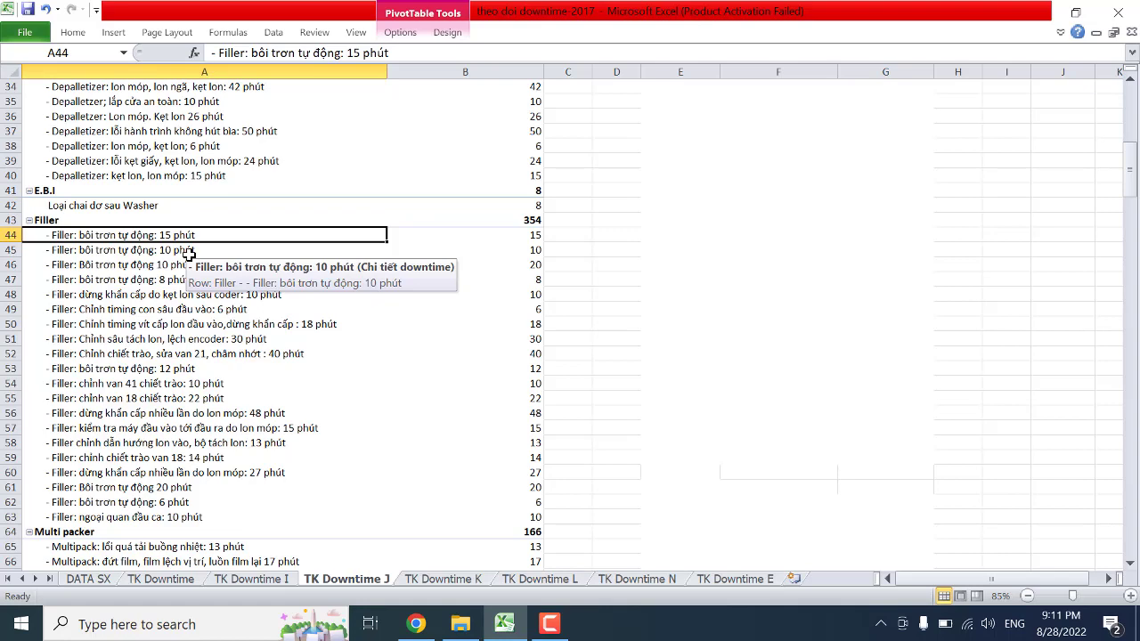
click(152, 324)
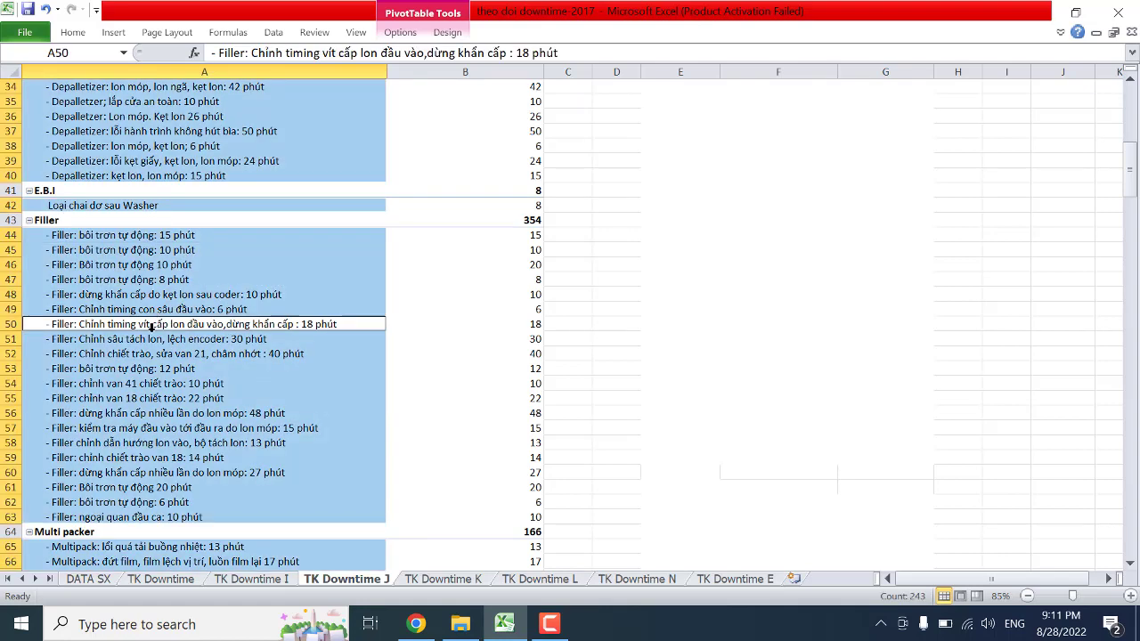
click(119, 343)
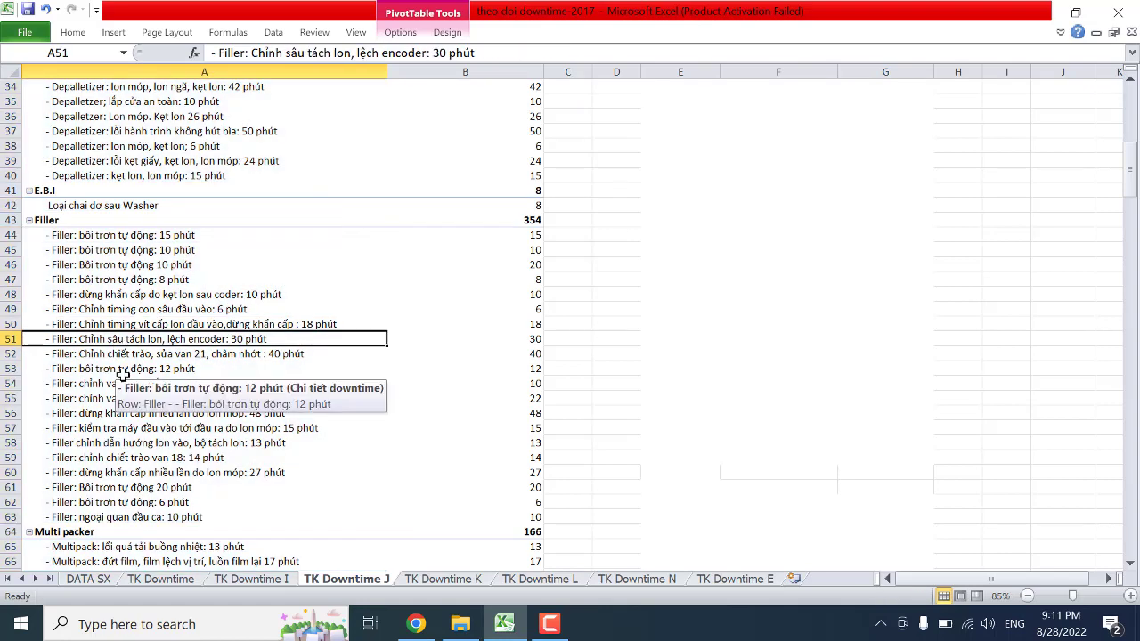
click(126, 353)
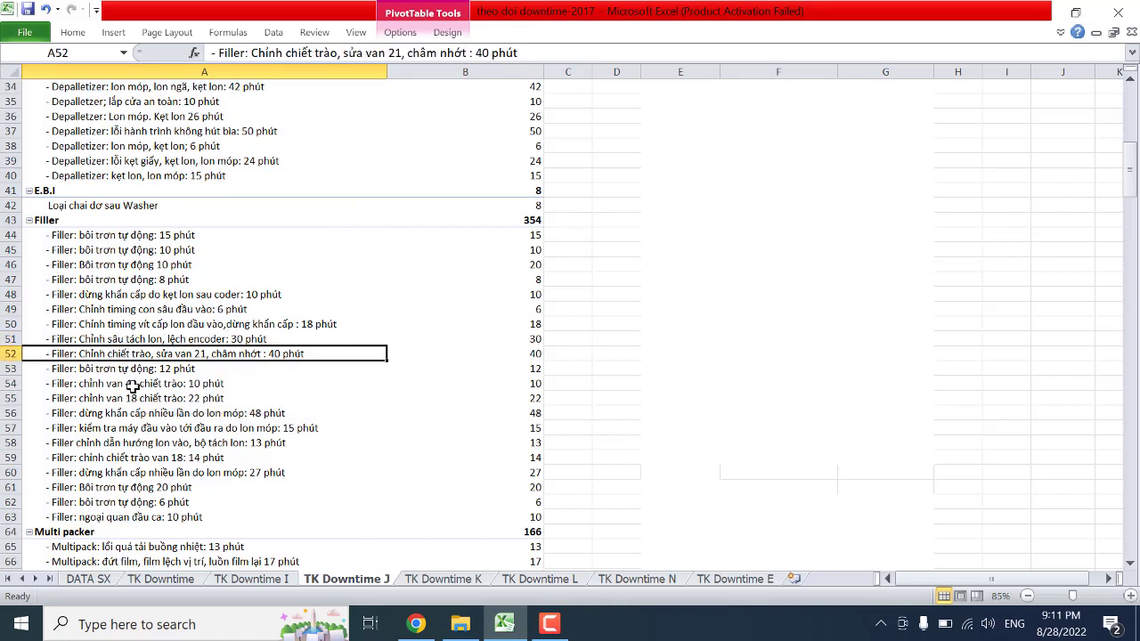
click(133, 384)
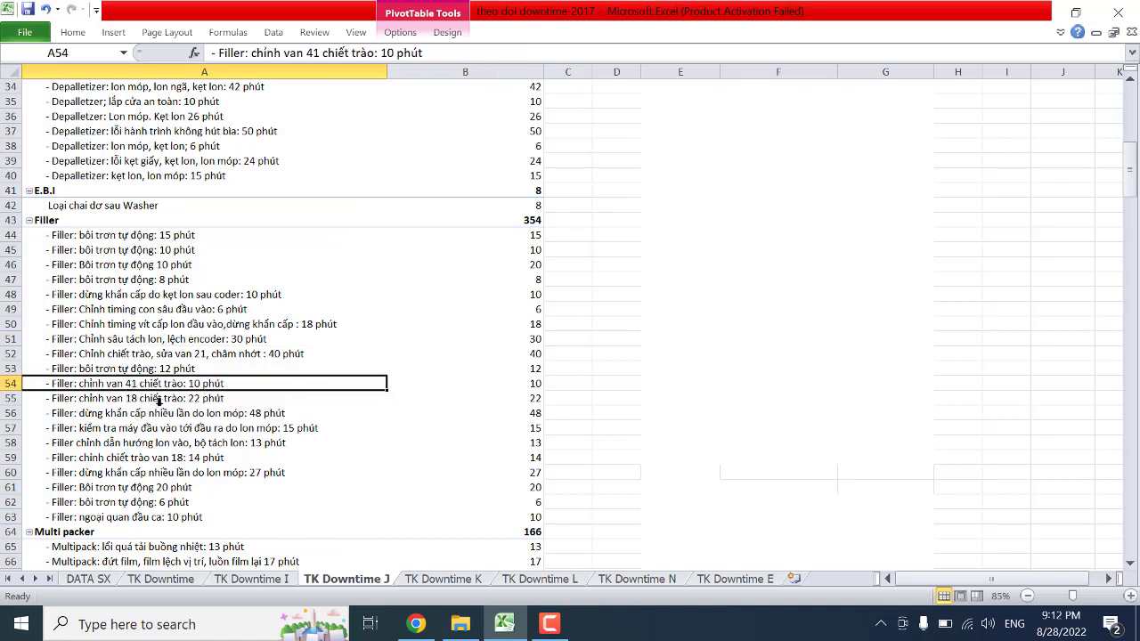
Step: Examine the Filler records in A55:A61 one by one, covering valve adjustment, emergency stops, infeed guides and automatic lubrication
click(146, 398)
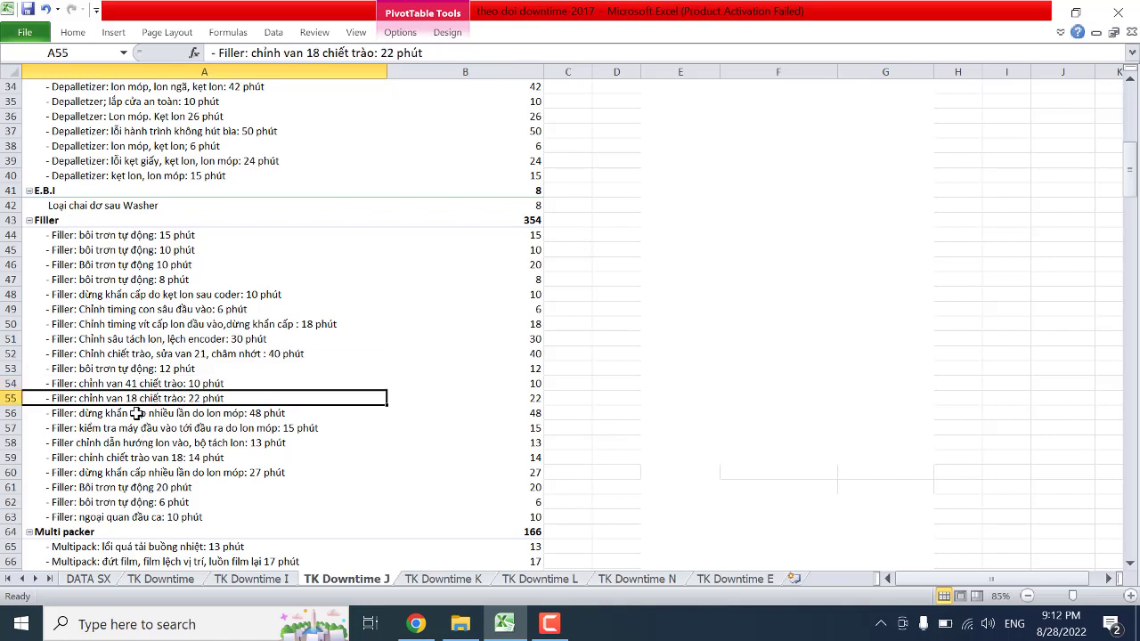
click(139, 414)
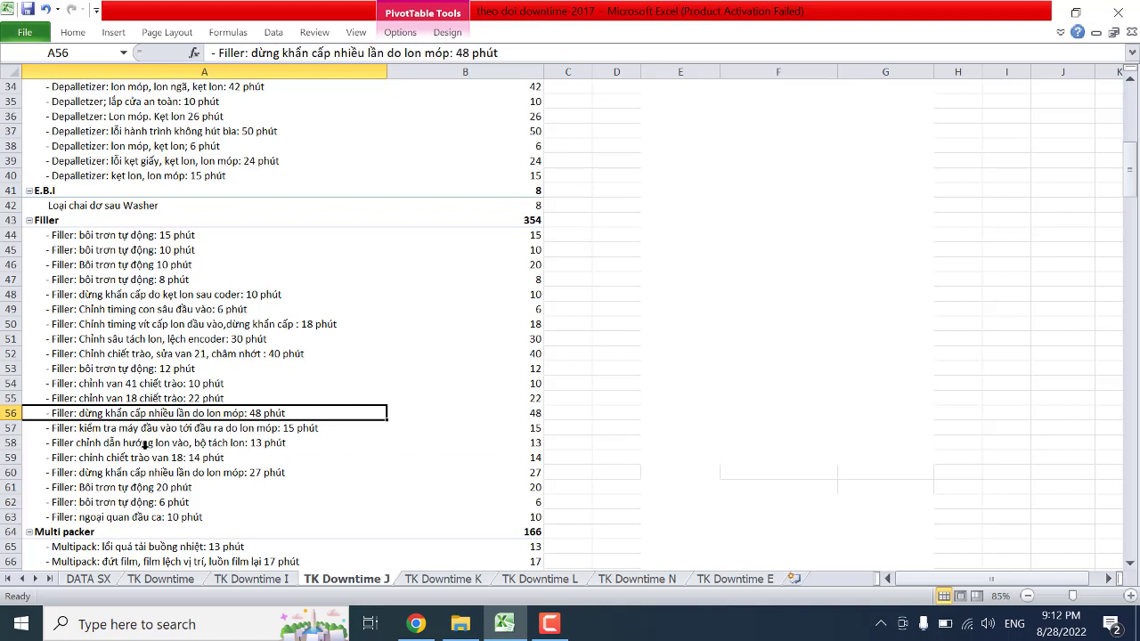
click(142, 431)
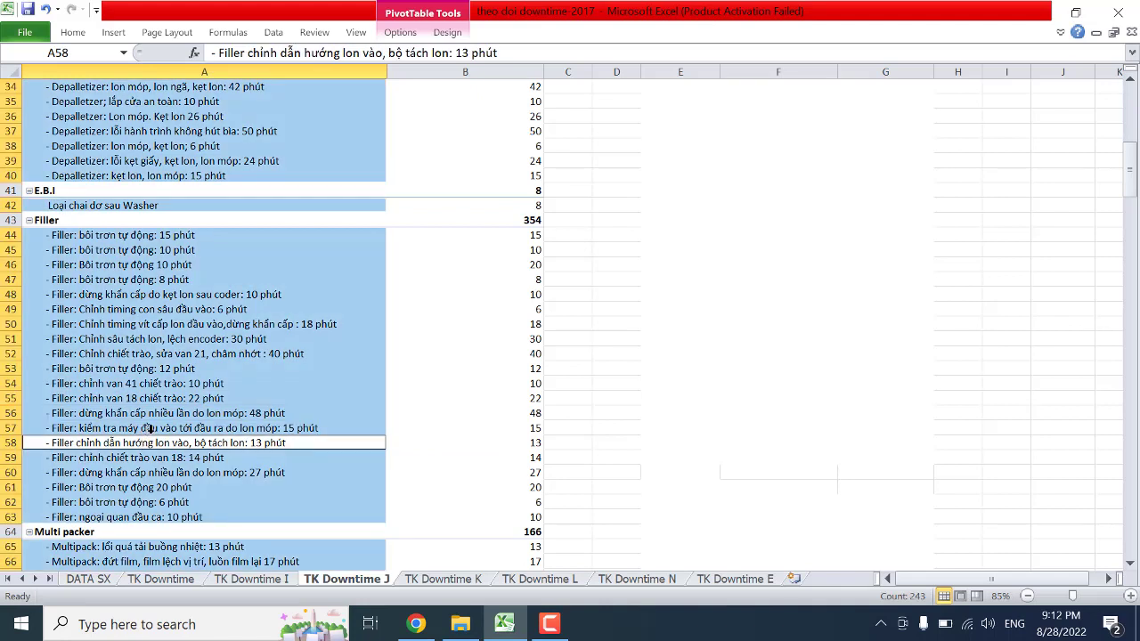
click(150, 429)
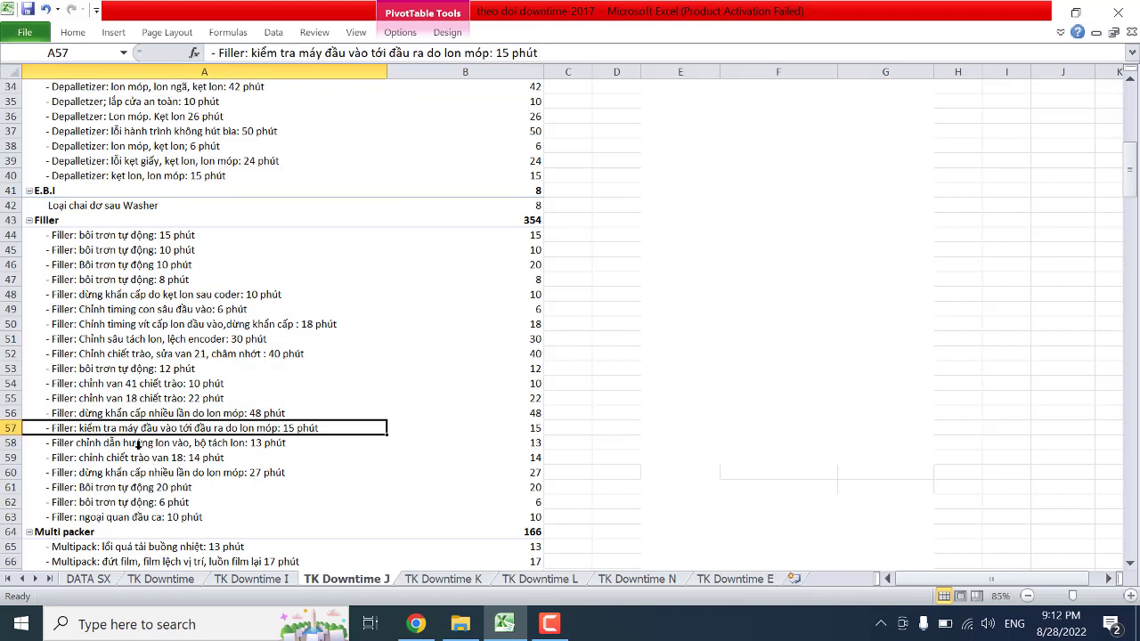
click(138, 445)
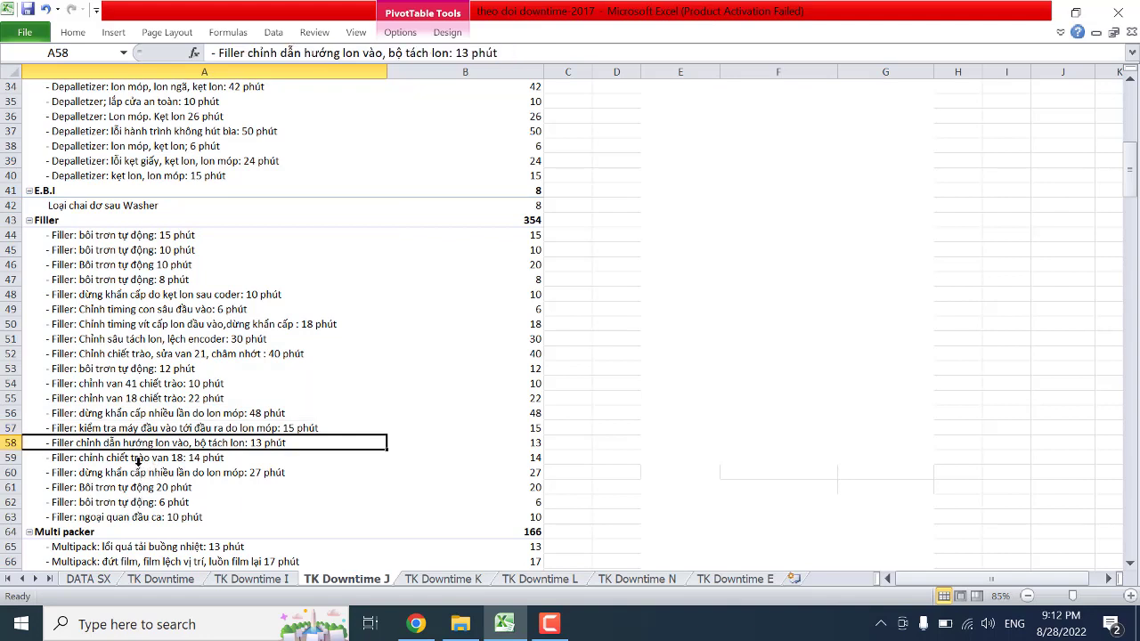
click(140, 459)
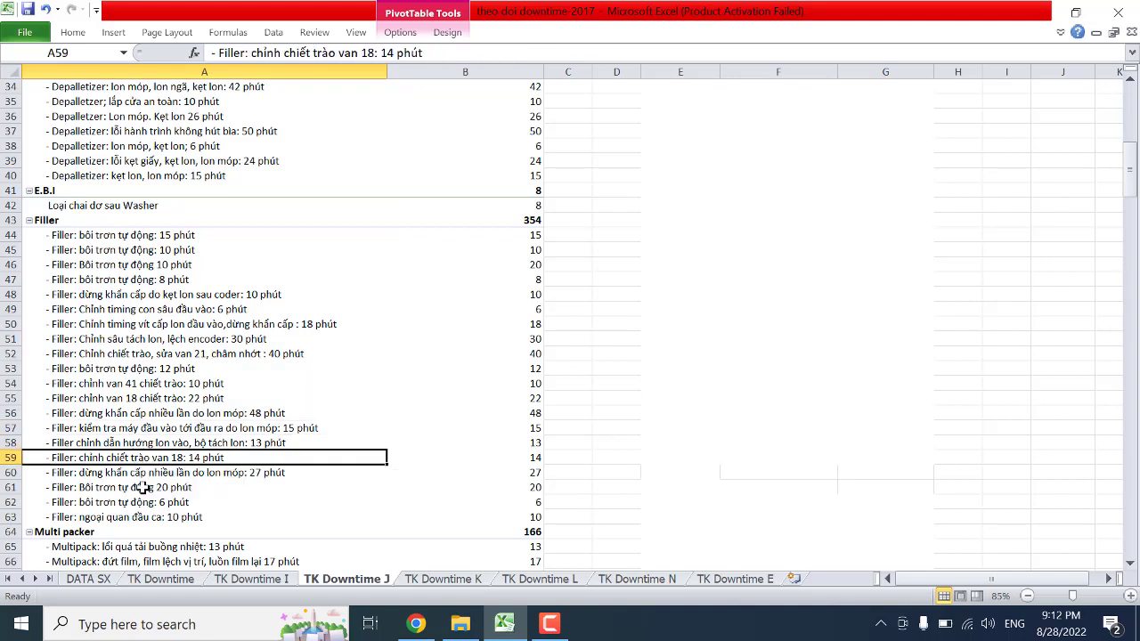
click(143, 473)
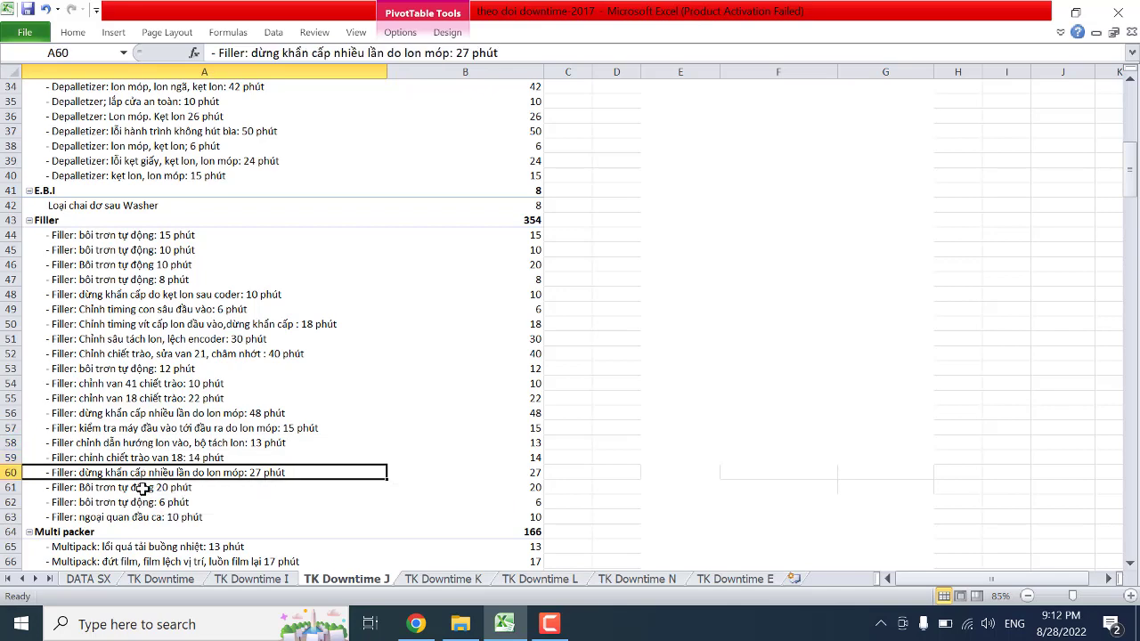
click(142, 488)
Step: Go back to the Line J Depalletizer group and examine its downtime records from A20 to A29
scroll(345, 419, up, 5)
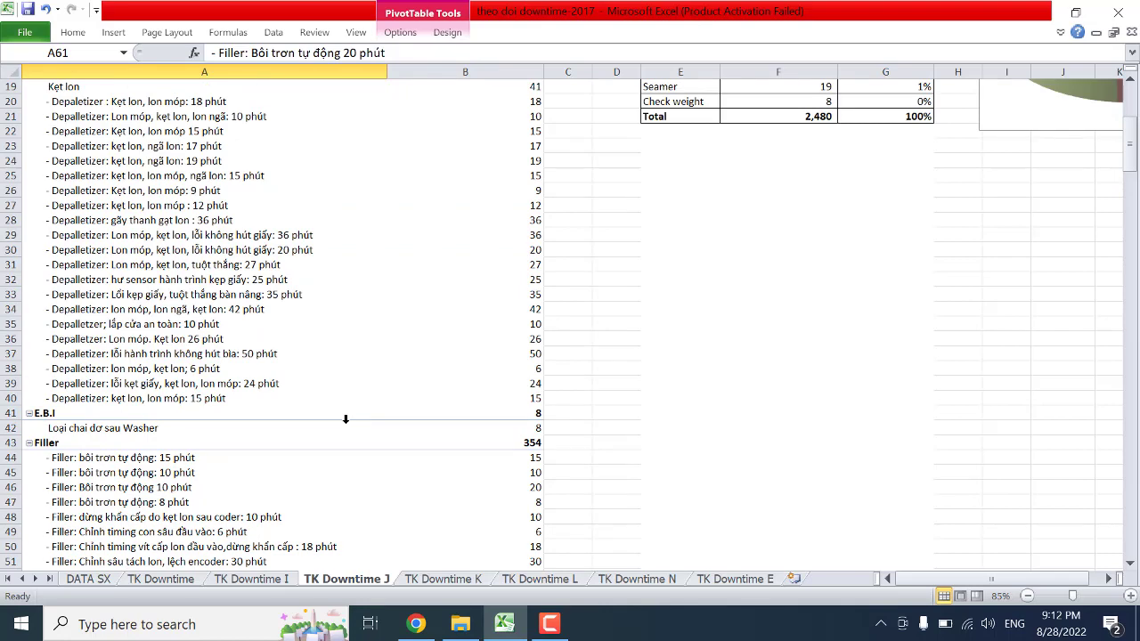
scroll(346, 418, up, 2)
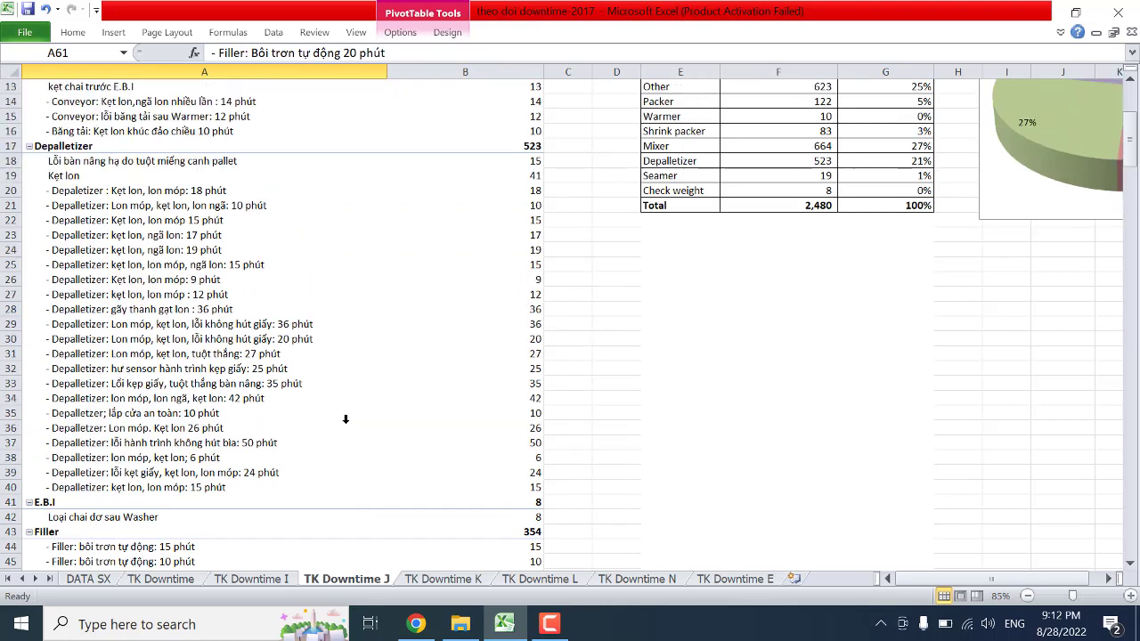
click(547, 624)
click(546, 624)
click(165, 190)
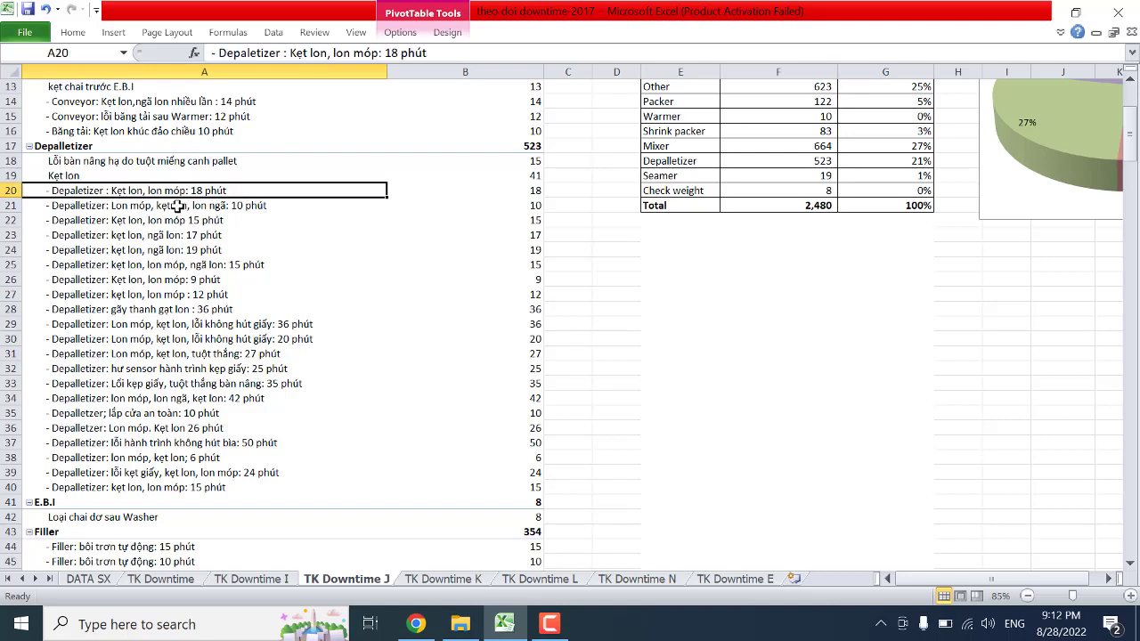
click(176, 206)
click(177, 225)
click(179, 250)
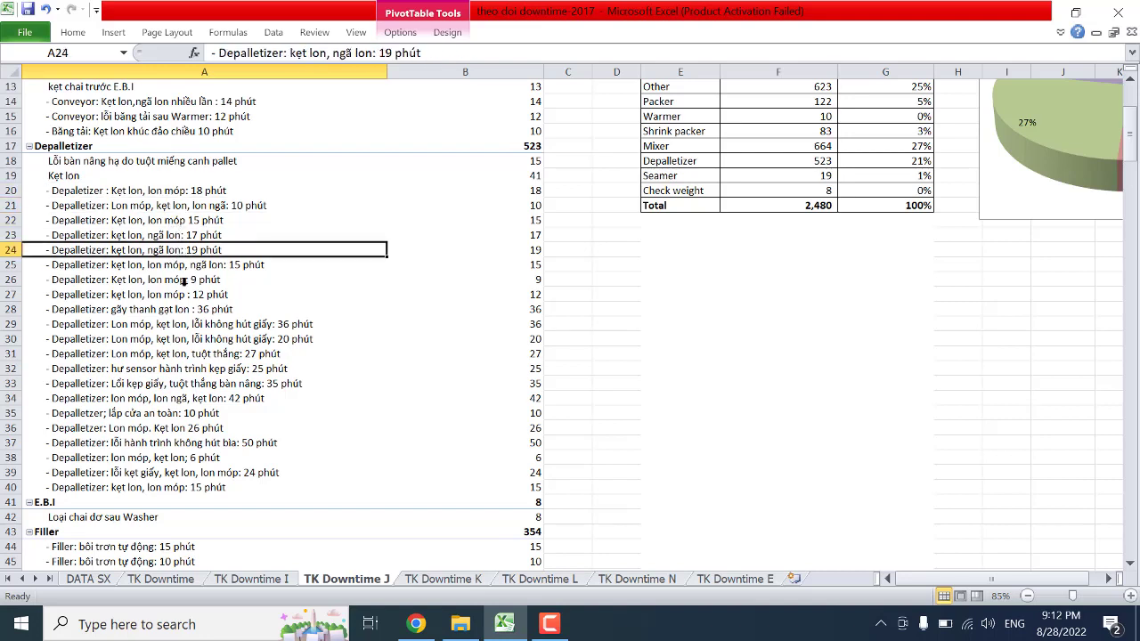
click(182, 267)
click(177, 281)
click(174, 294)
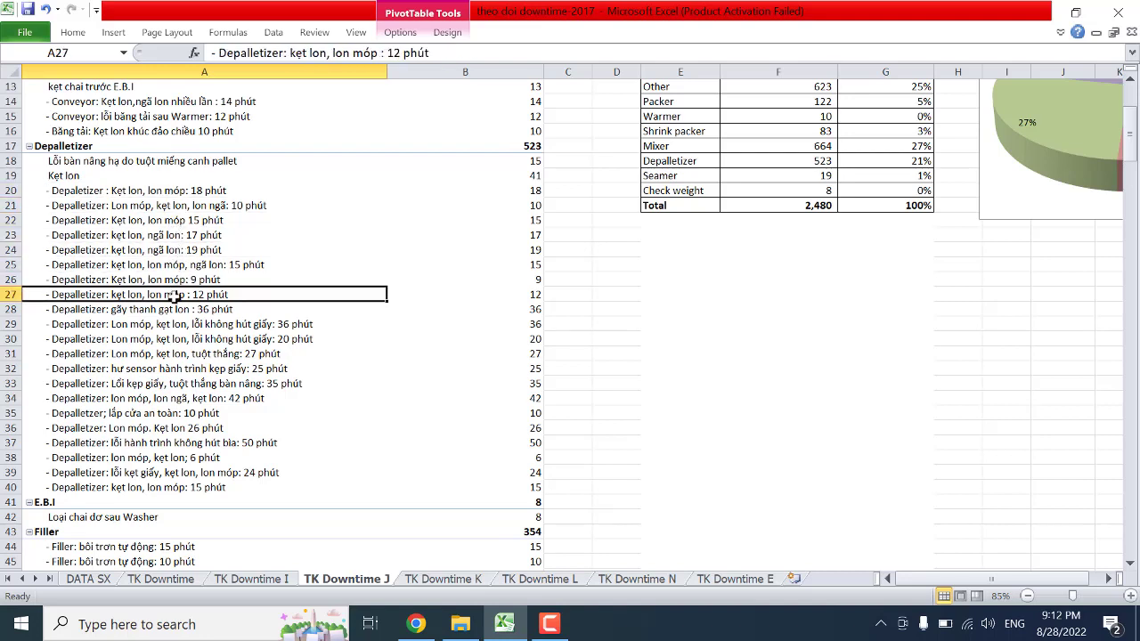
click(173, 311)
click(173, 325)
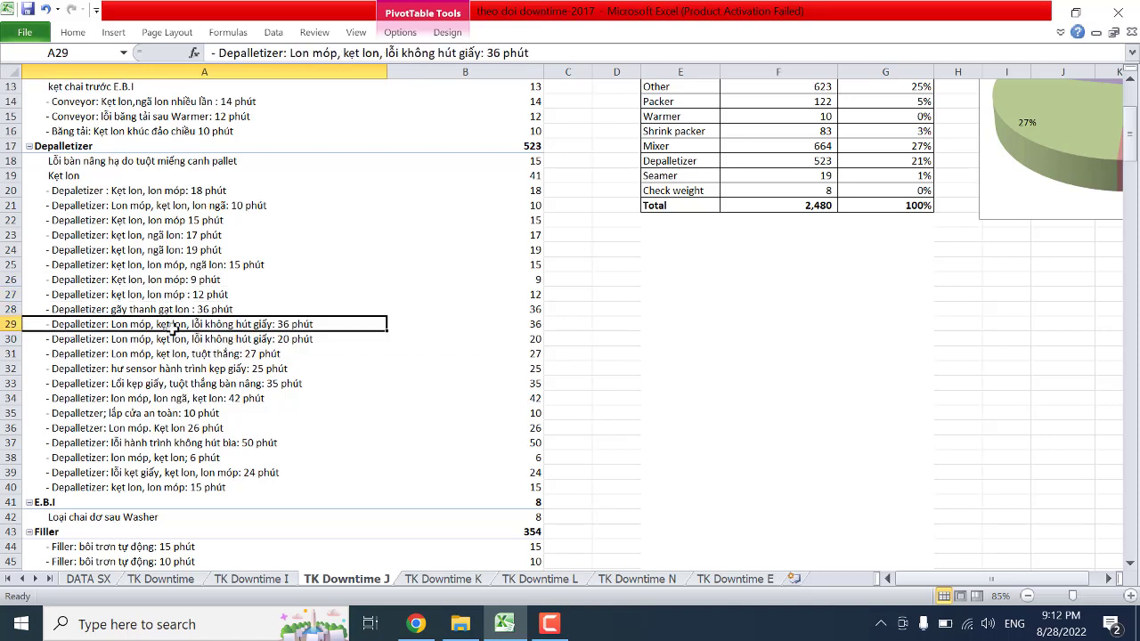
Step: Examine the remaining Depalletizer records in A30:A40, covering paper suction, sensor, paper clamp, safety door and jammed can faults
click(178, 341)
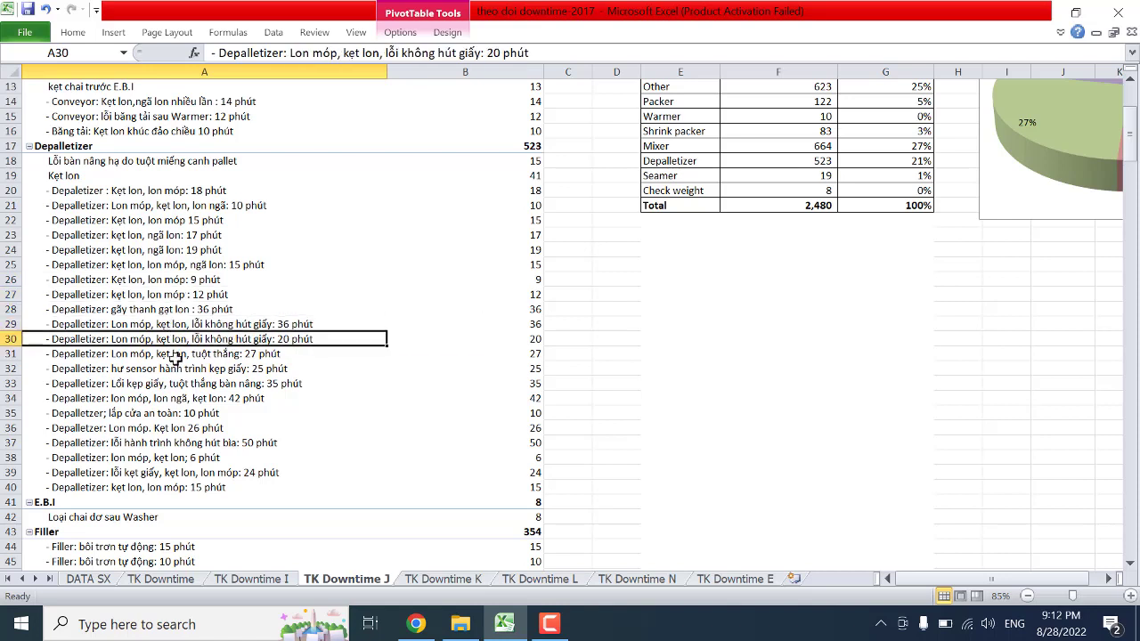
click(175, 355)
click(170, 370)
click(164, 385)
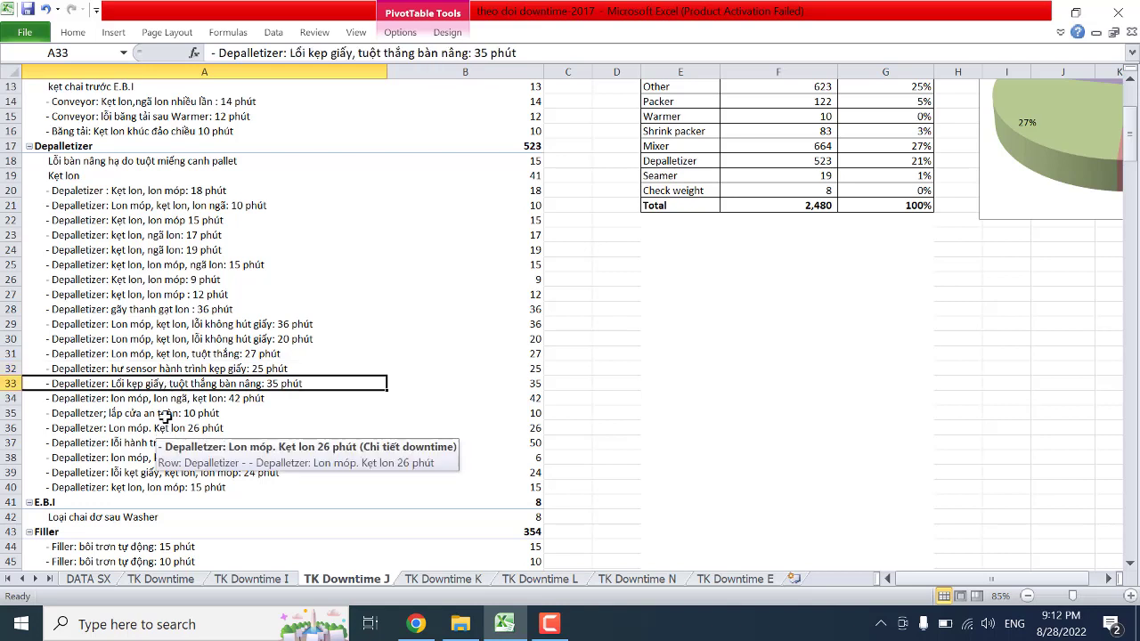
click(165, 399)
click(168, 415)
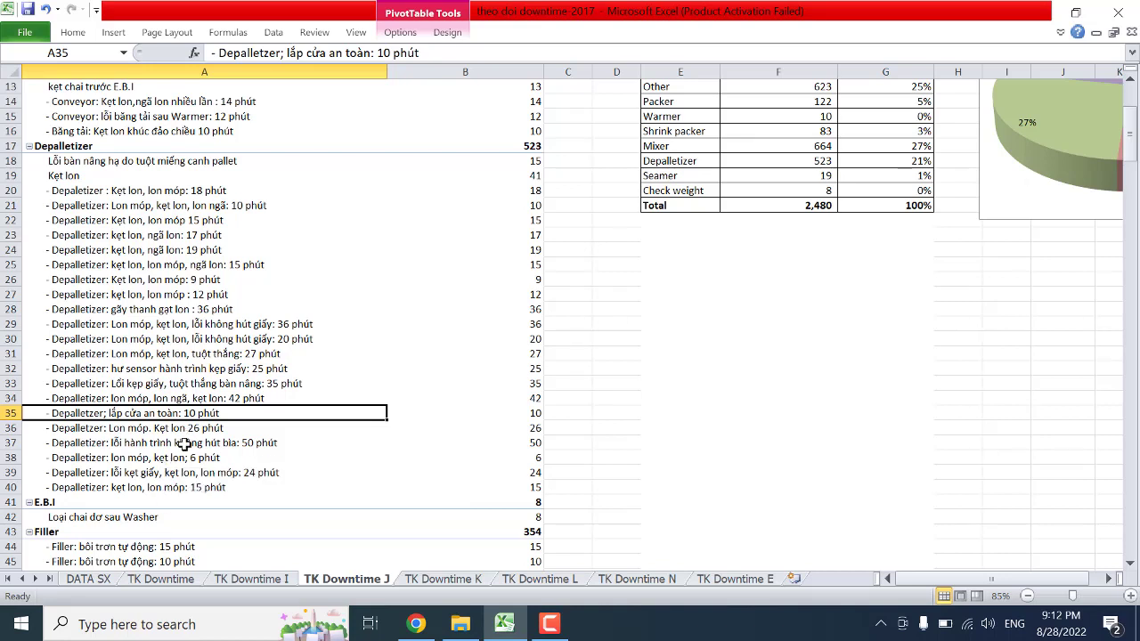
click(171, 430)
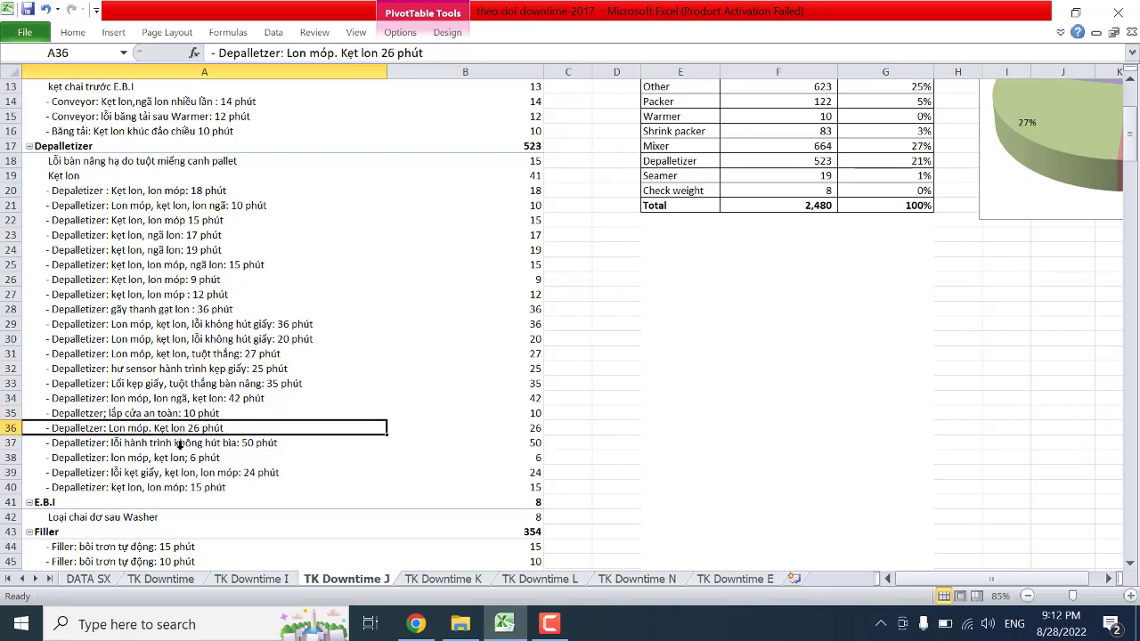
click(179, 444)
click(176, 458)
click(177, 472)
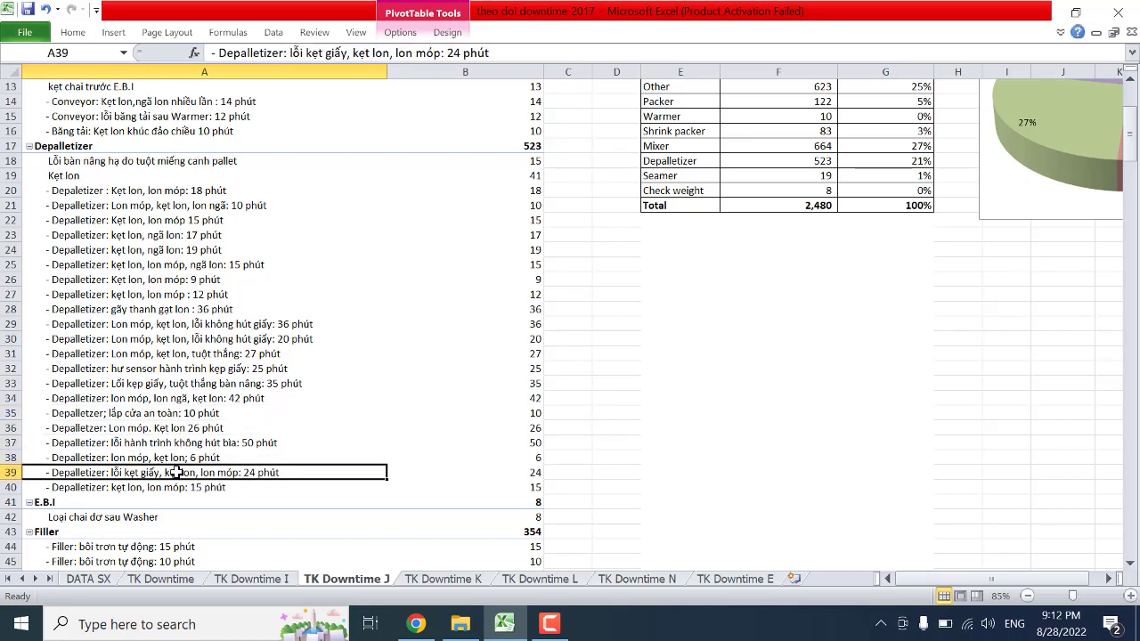
click(177, 488)
Step: Show the pivot table, summary table and pie chart together at 70% and highlight the Line J summary in D6:H23
scroll(428, 410, up, 4)
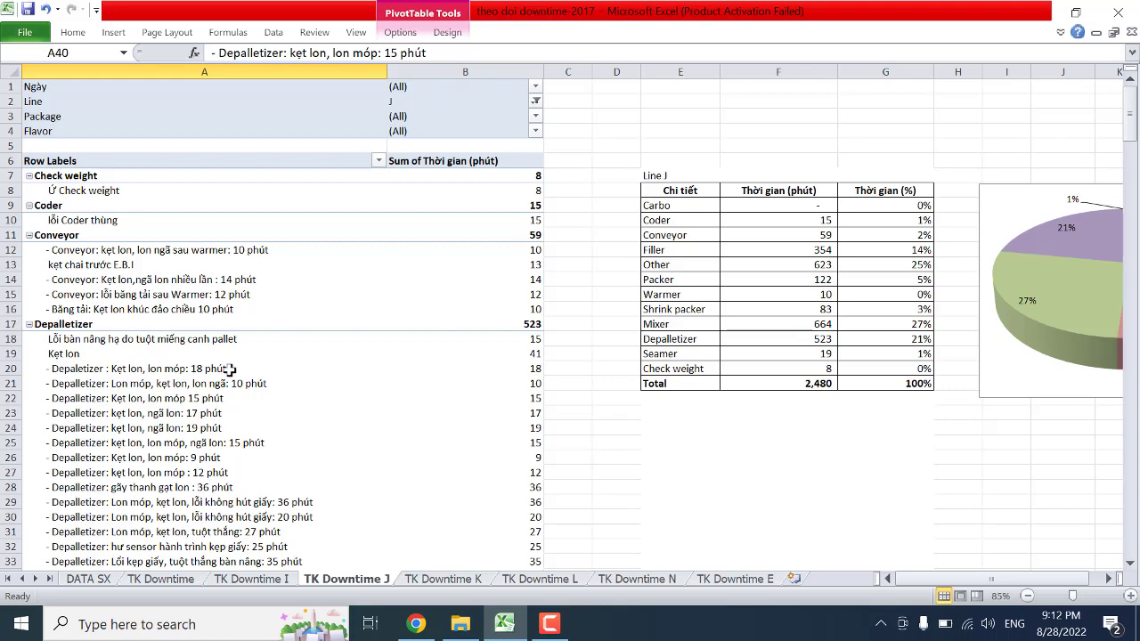
scroll(229, 369, down, 1)
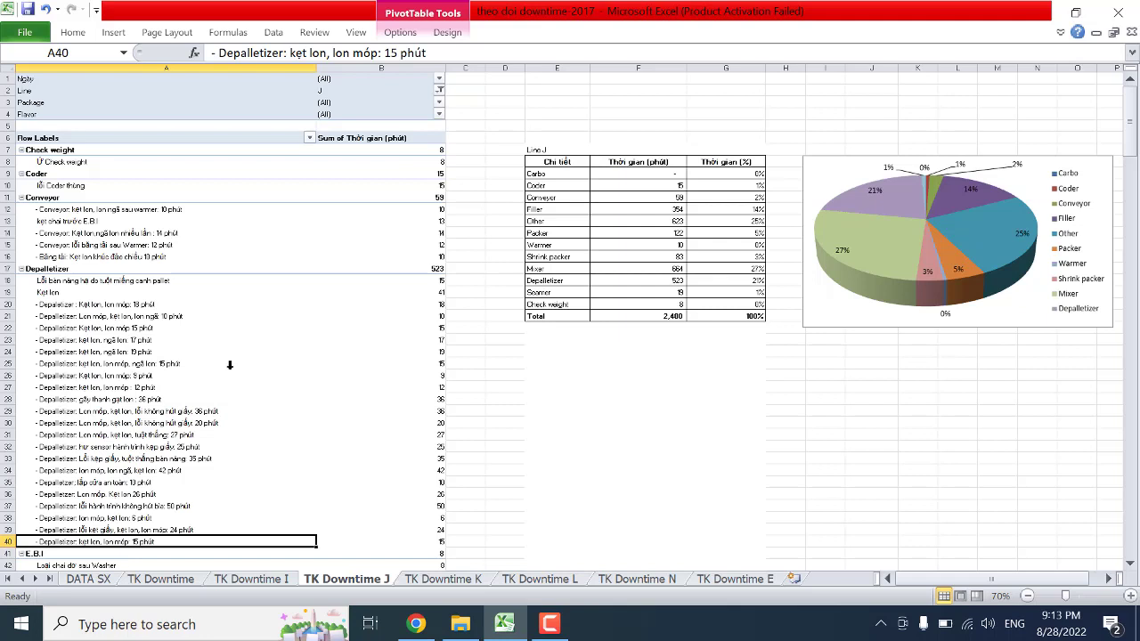
drag(514, 139, 781, 337)
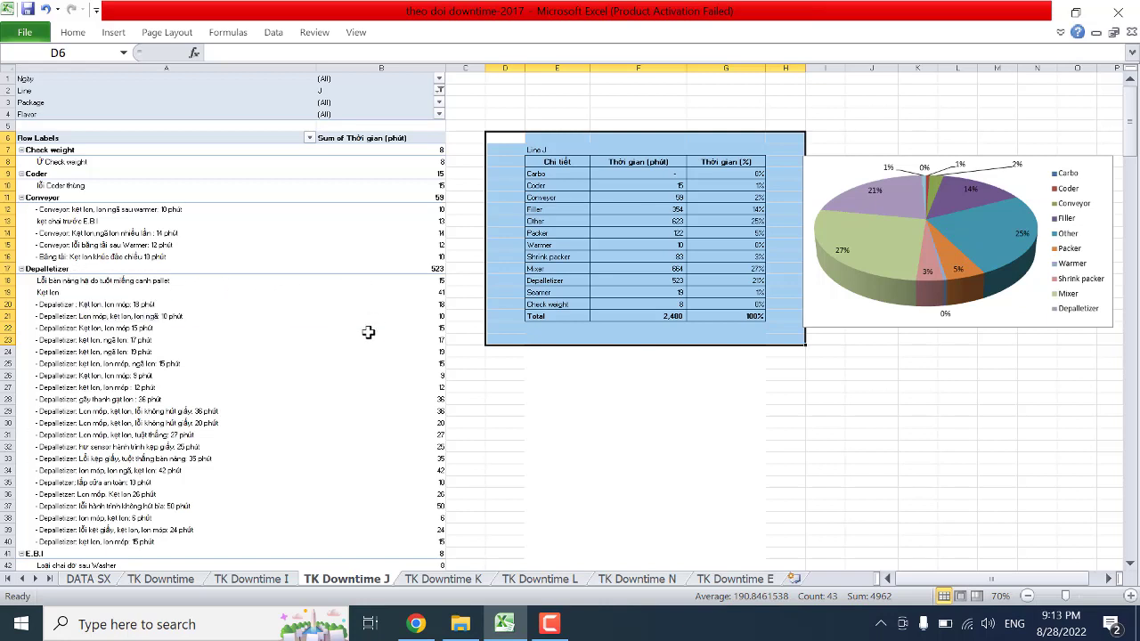
Step: Highlight the Depalletizer records in A18:B40 and compare individual descriptions and minutes in A18, A28 and row 25
drag(49, 281, 420, 533)
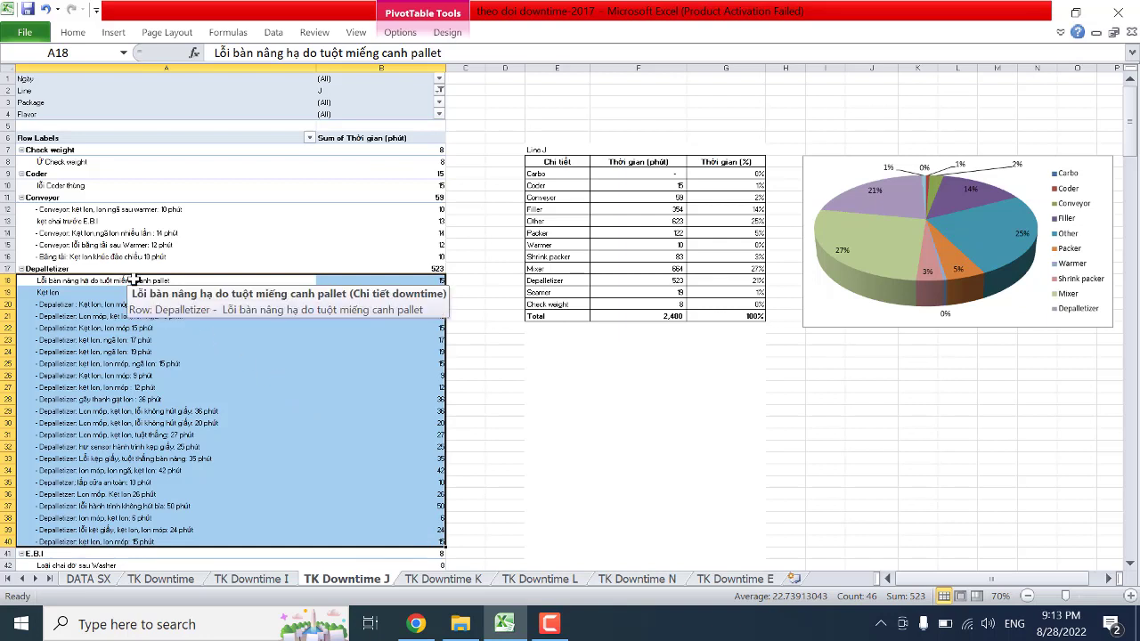
drag(133, 280, 371, 541)
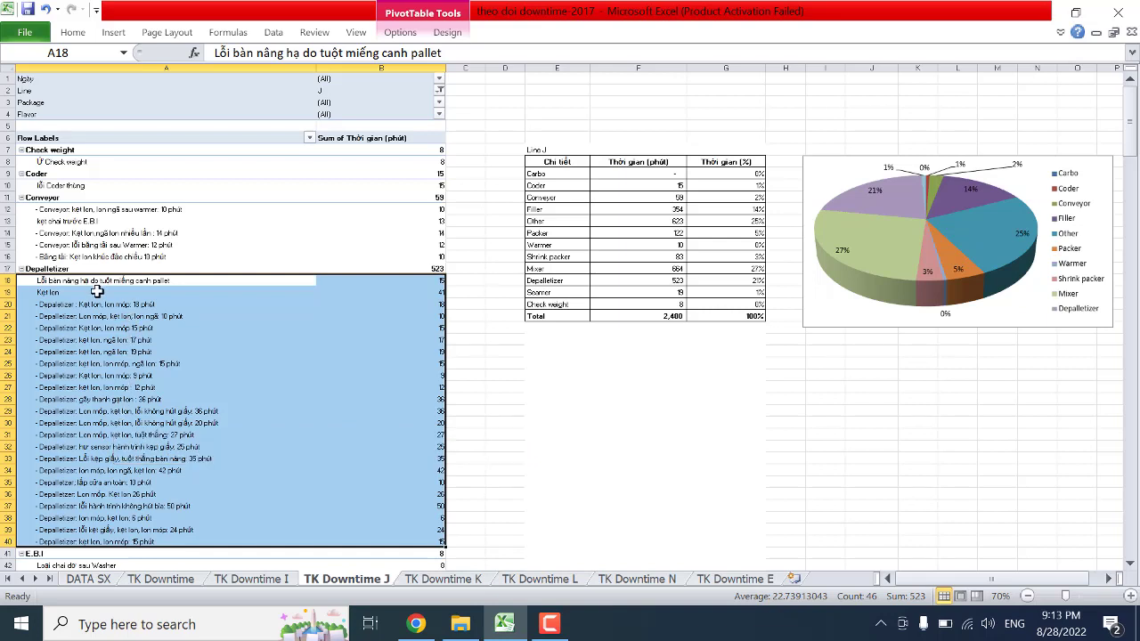
click(153, 280)
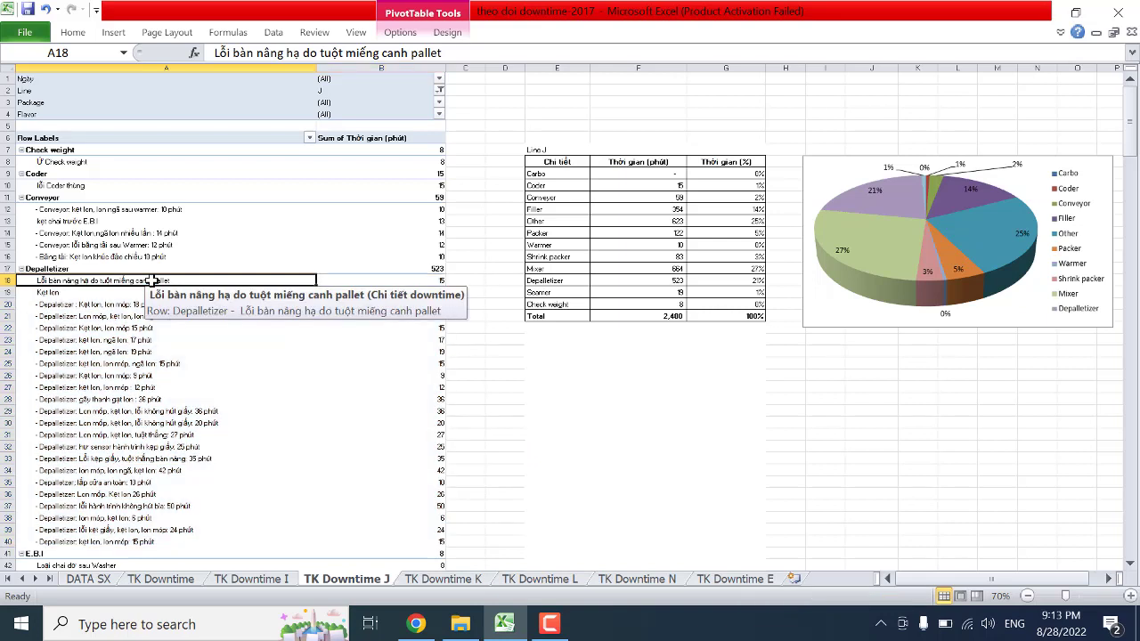
drag(405, 380, 395, 470)
click(253, 398)
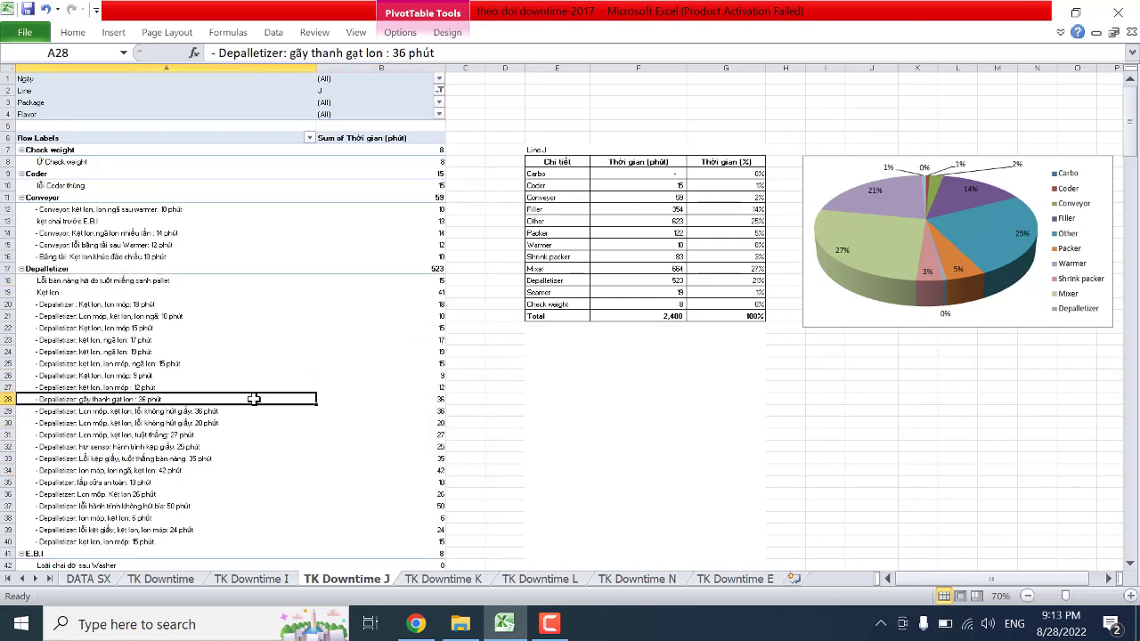
click(436, 363)
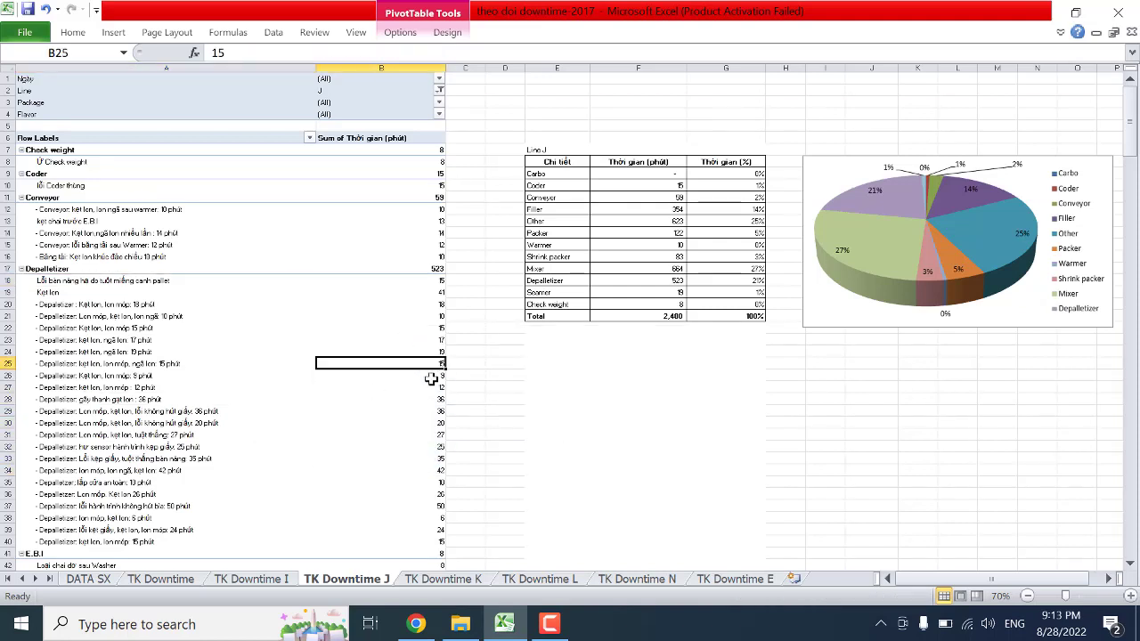
click(50, 363)
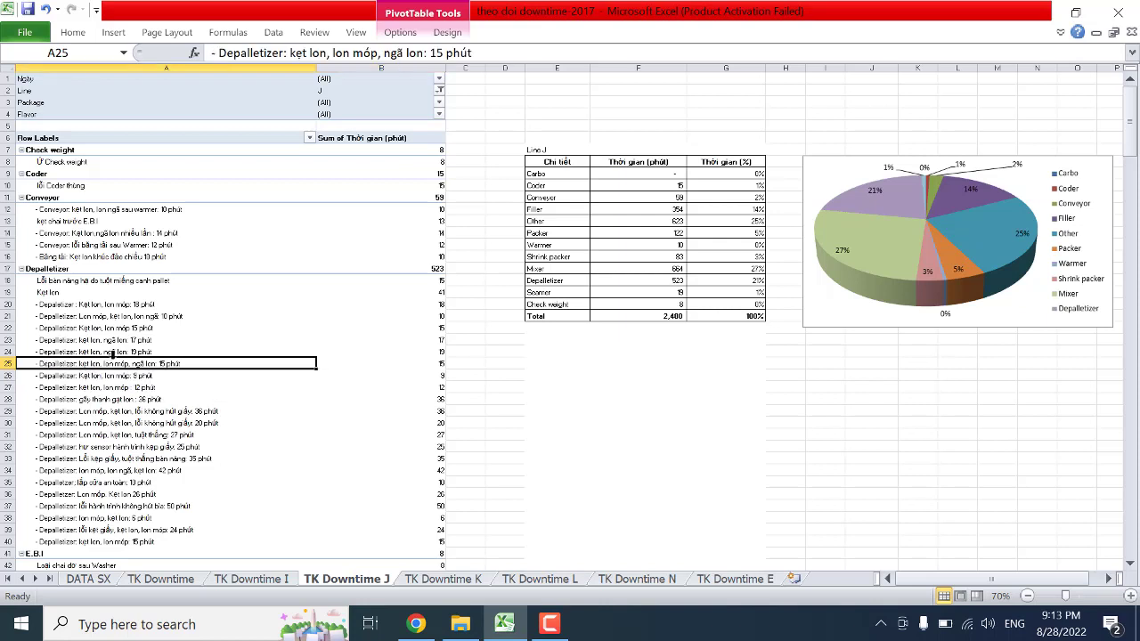
mouse_move(418, 367)
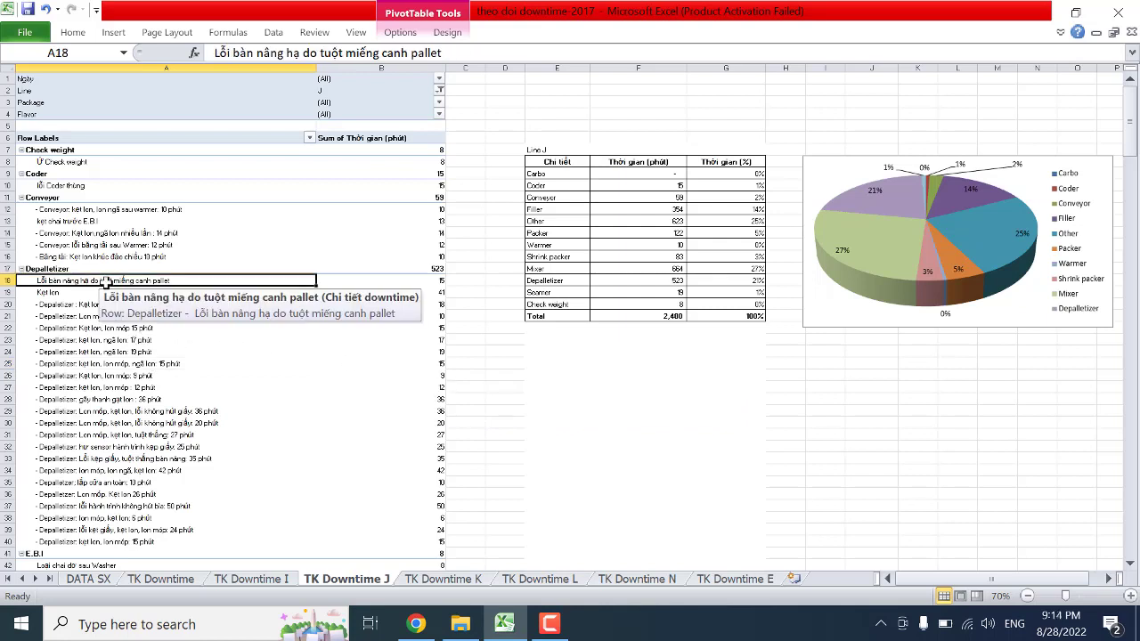
Step: Review the Depalletizer heading in A17 and reselect its detailed causes and minutes in A18:B40
drag(106, 282, 422, 545)
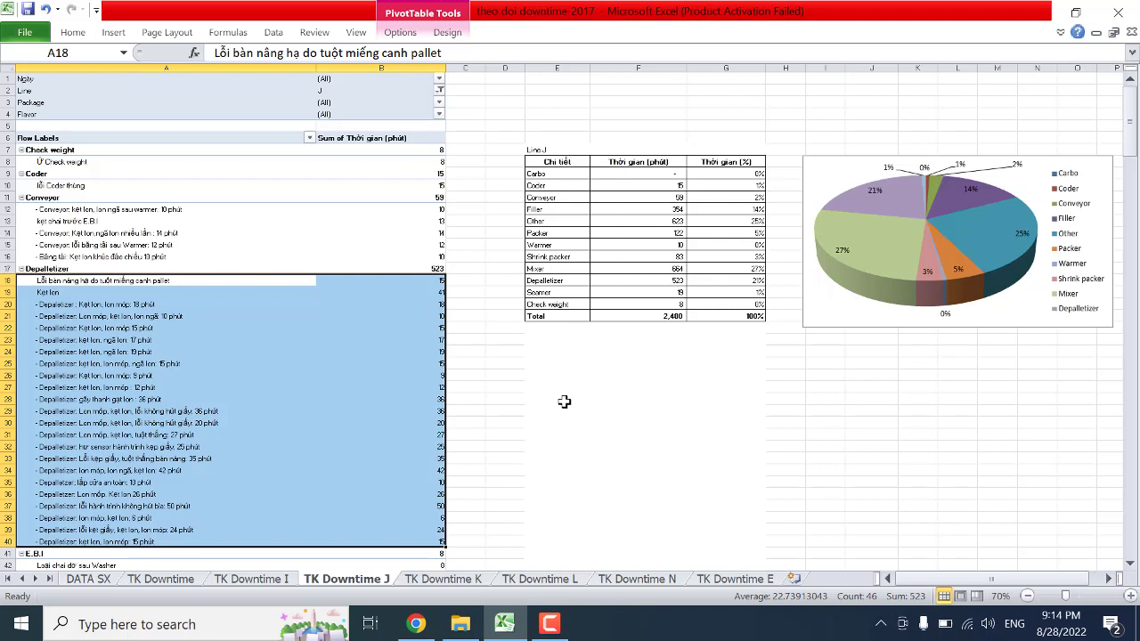
click(289, 386)
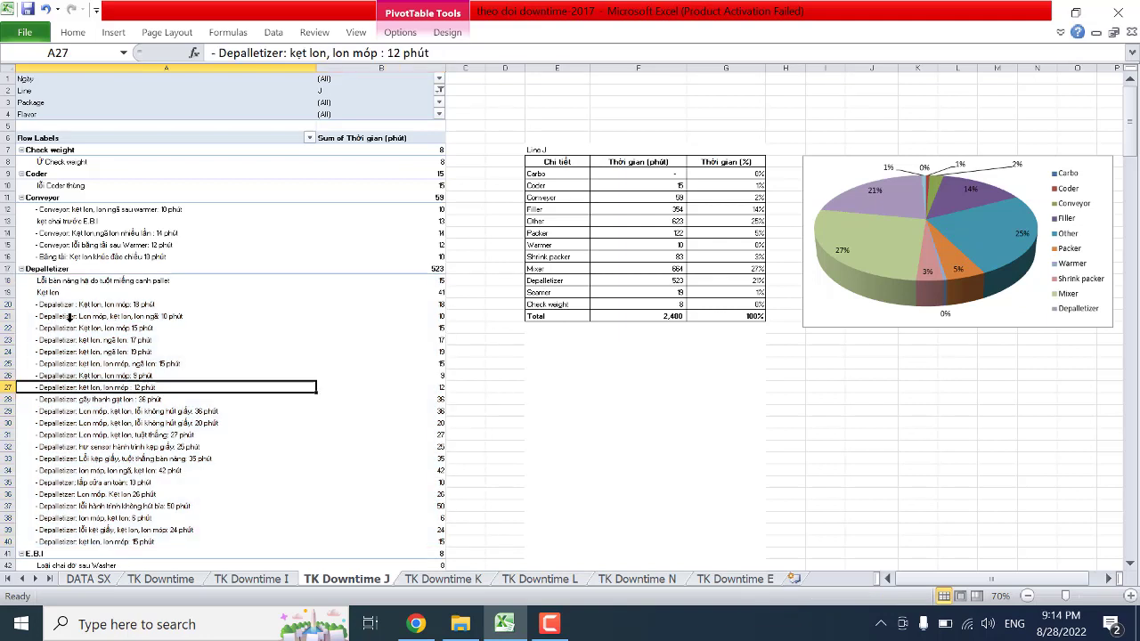
click(65, 269)
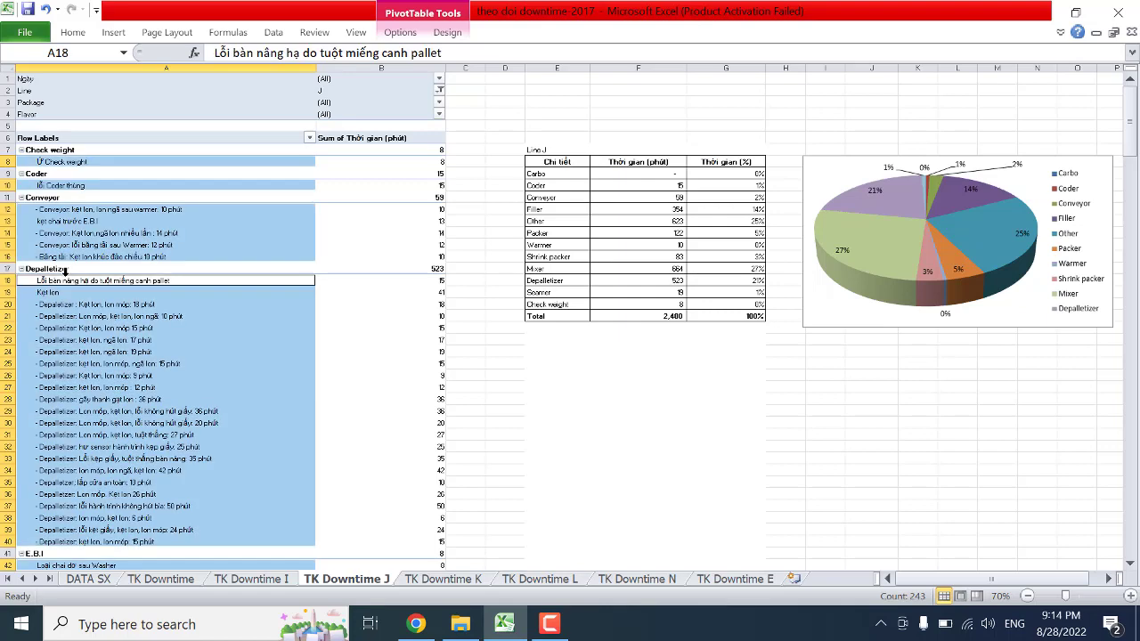
drag(89, 281, 403, 539)
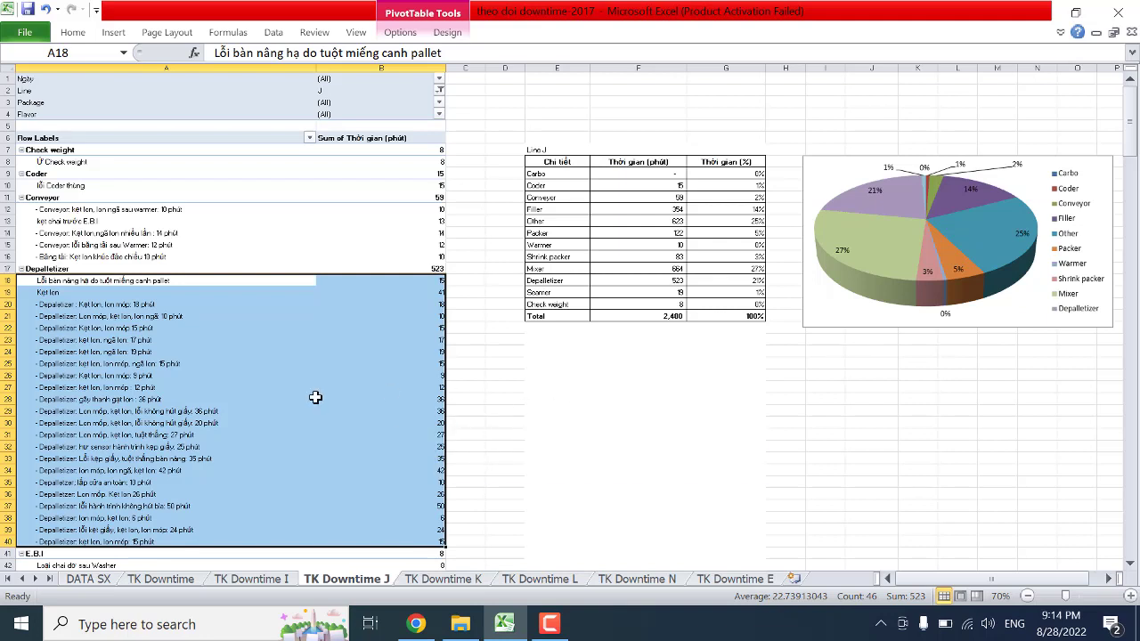
scroll(268, 391, down, 1)
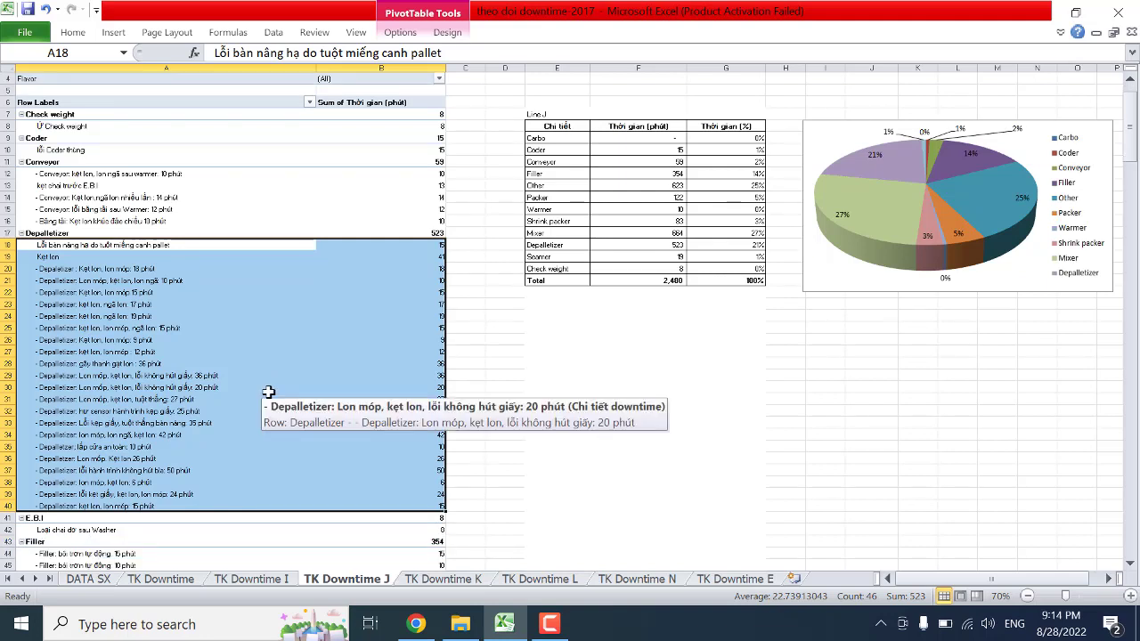
click(551, 634)
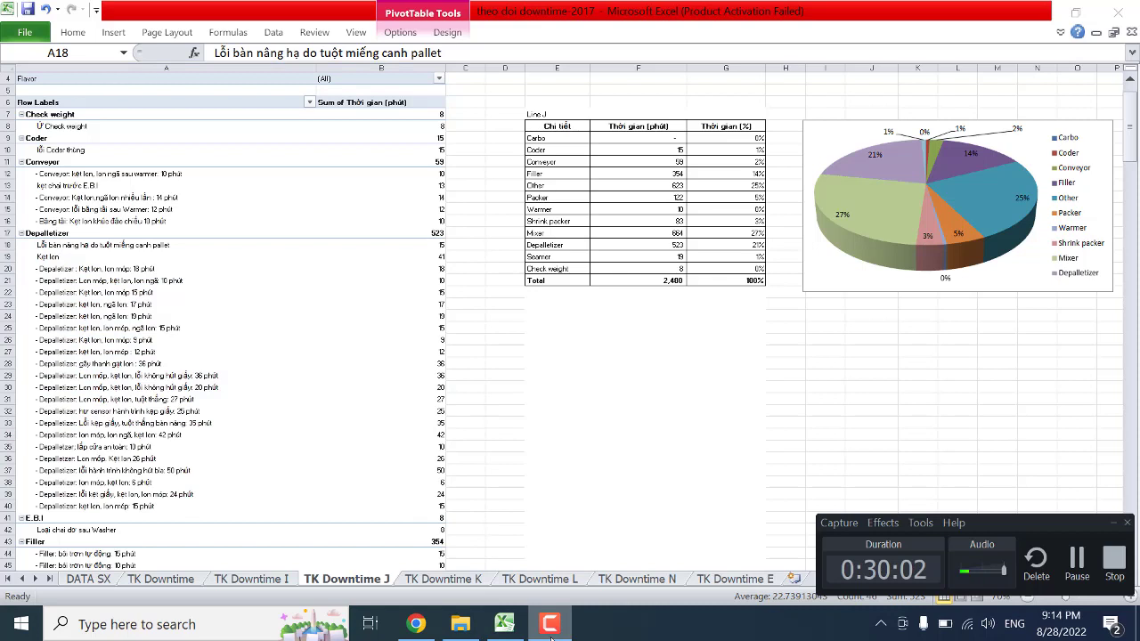
click(551, 634)
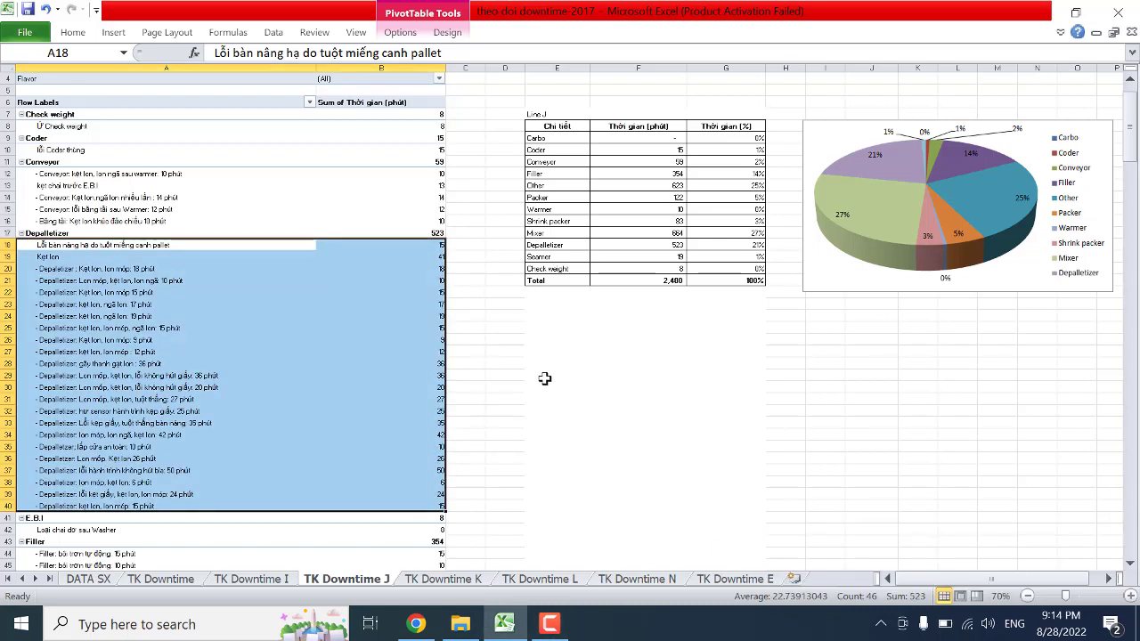
Step: Highlight the Depalletizer records in A23:B40 and look through the E.B.I and Filler groups below them
click(524, 331)
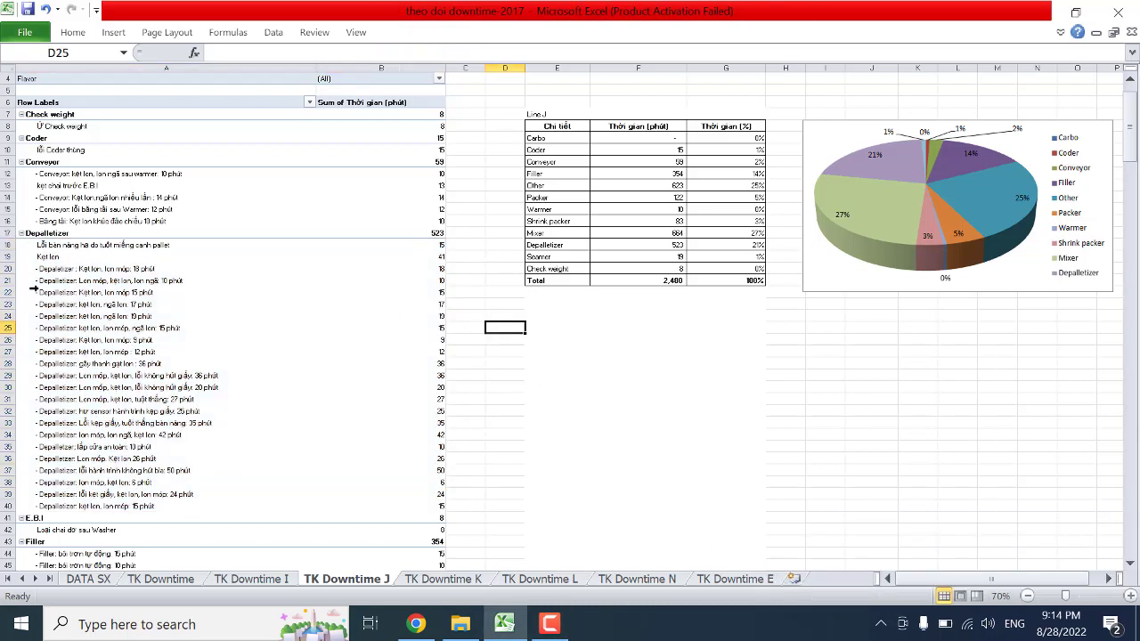
drag(49, 300, 396, 513)
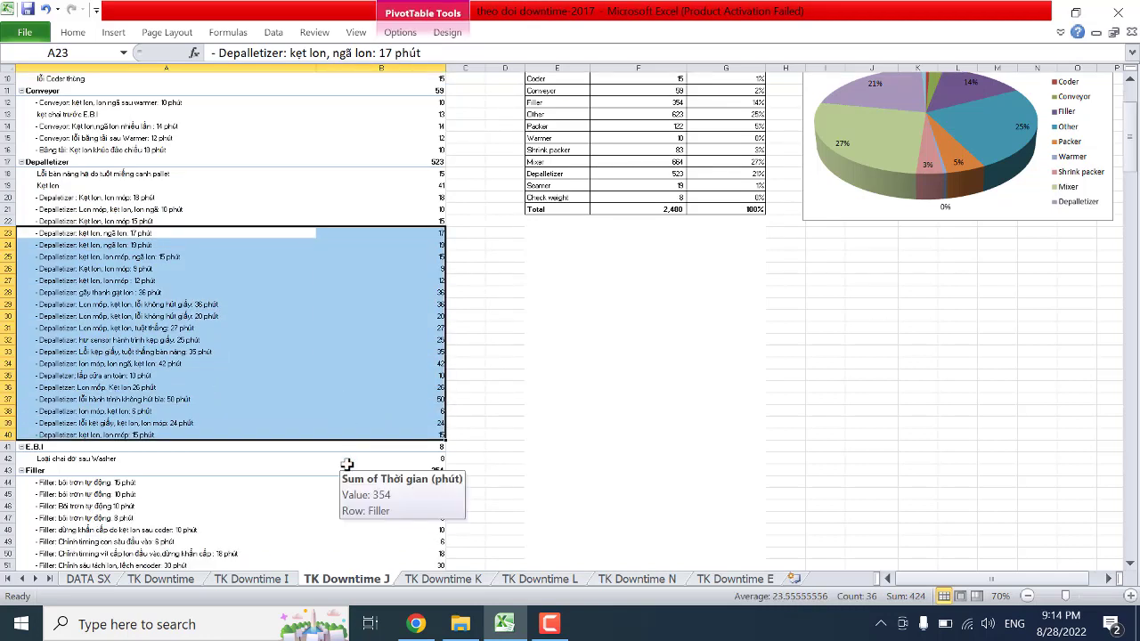
scroll(346, 460, up, 2)
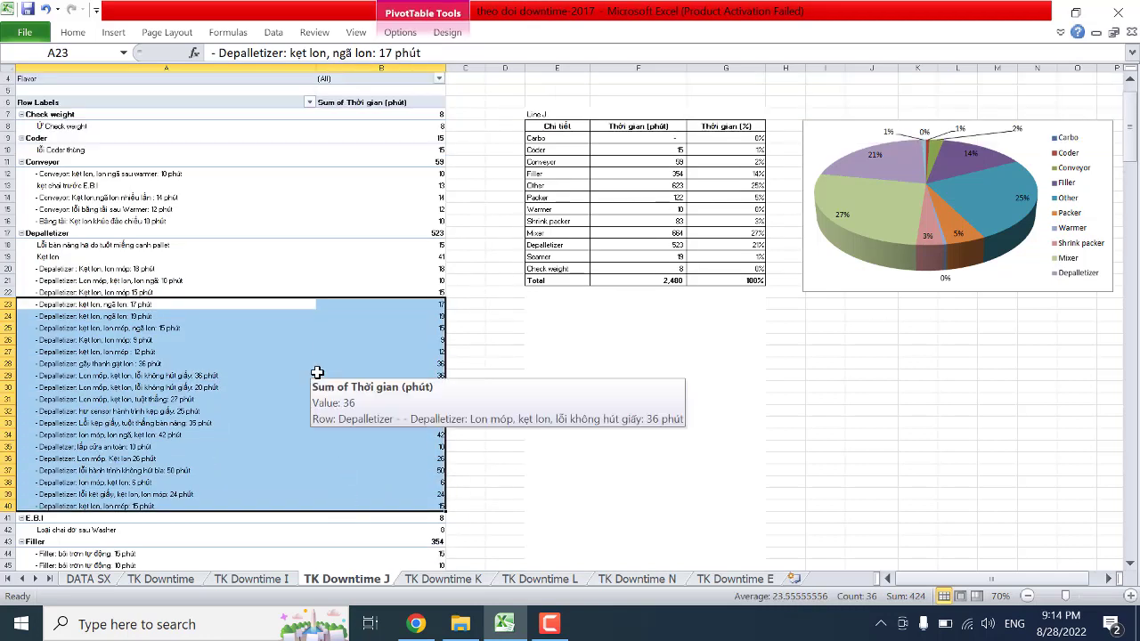
scroll(264, 398, down, 2)
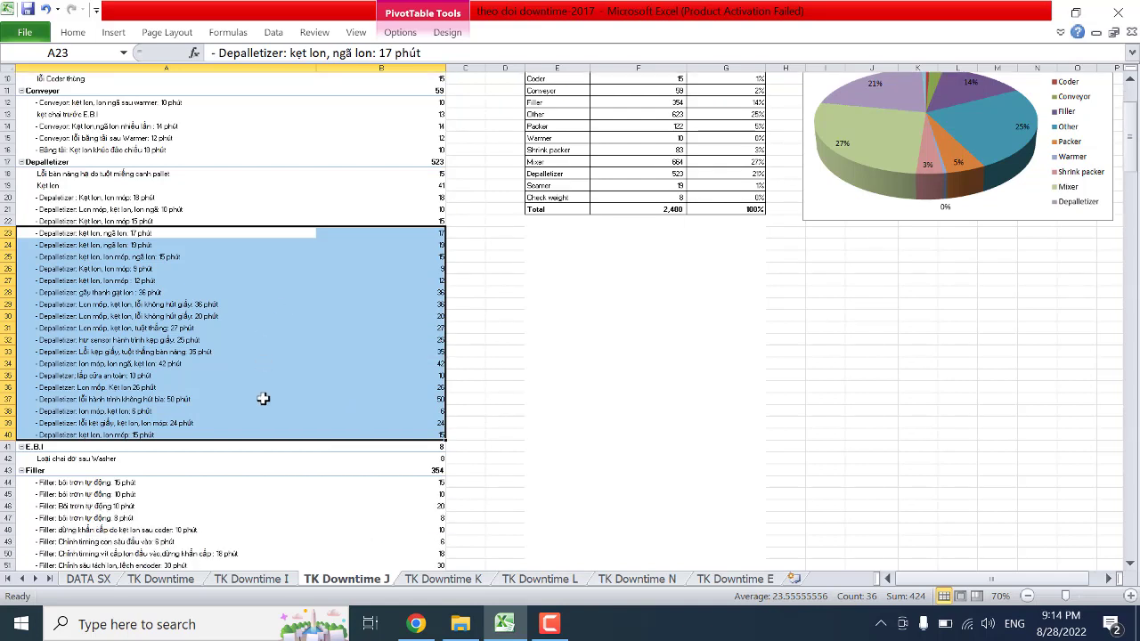
scroll(413, 435, down, 3)
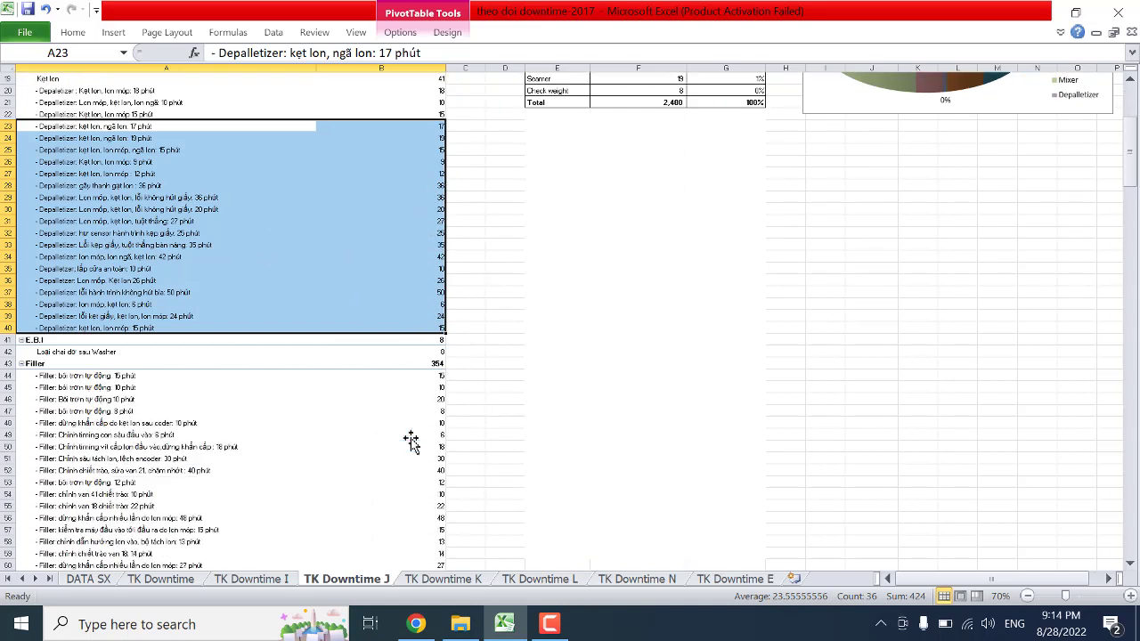
scroll(410, 439, down, 2)
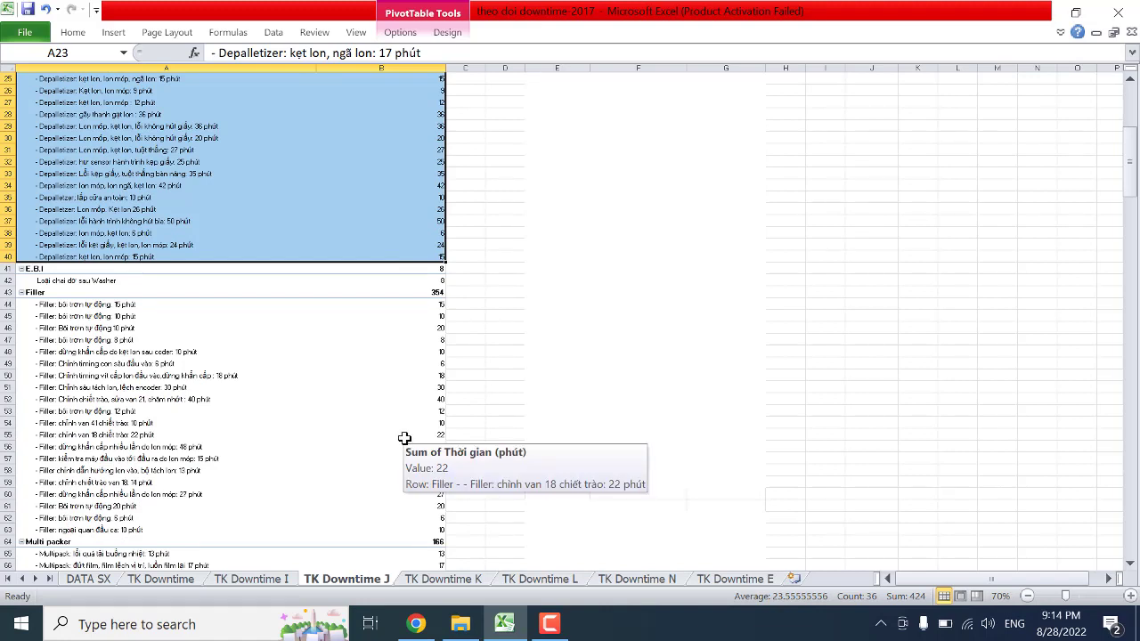
scroll(404, 438, up, 5)
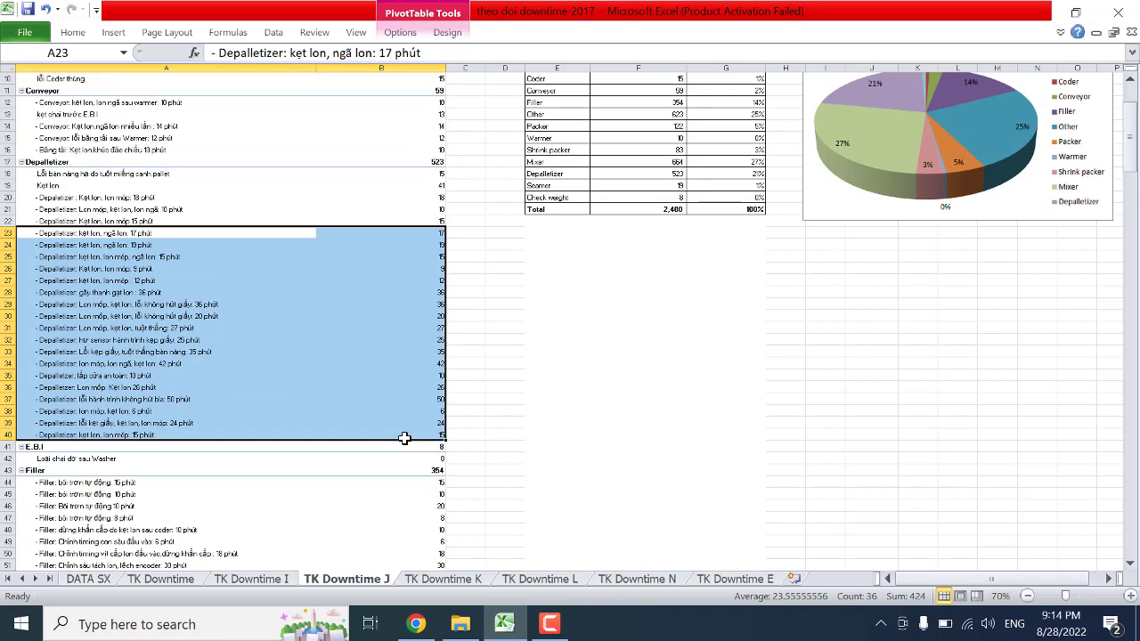
Step: Review the Depalletizer record in A28, highlight the range A18:B41 and check the record in A26
click(153, 293)
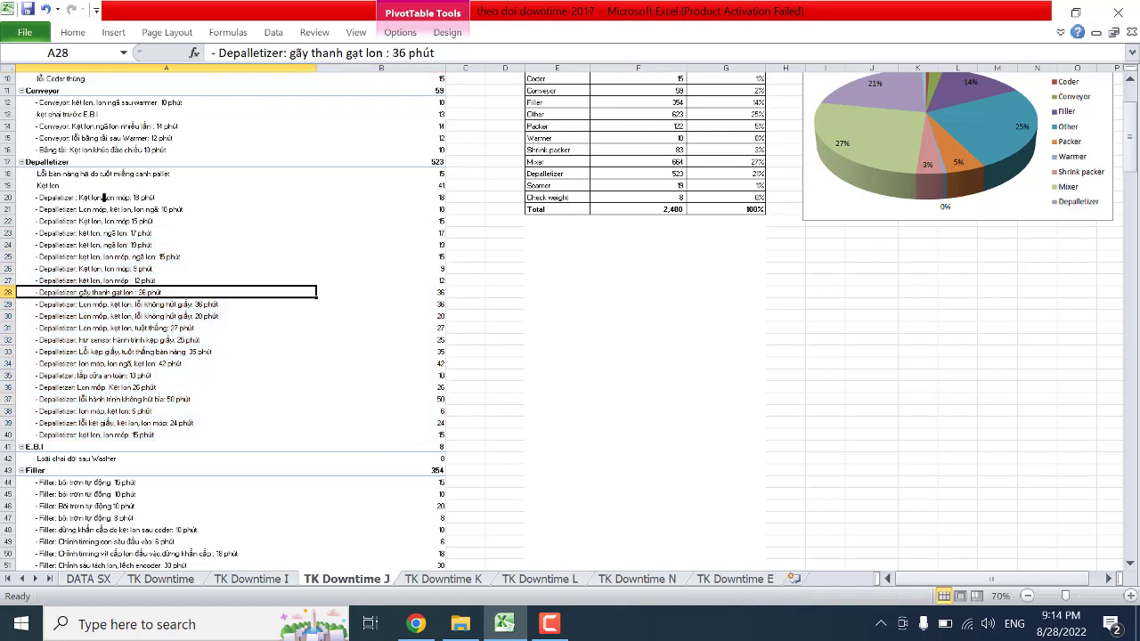
drag(92, 177, 403, 449)
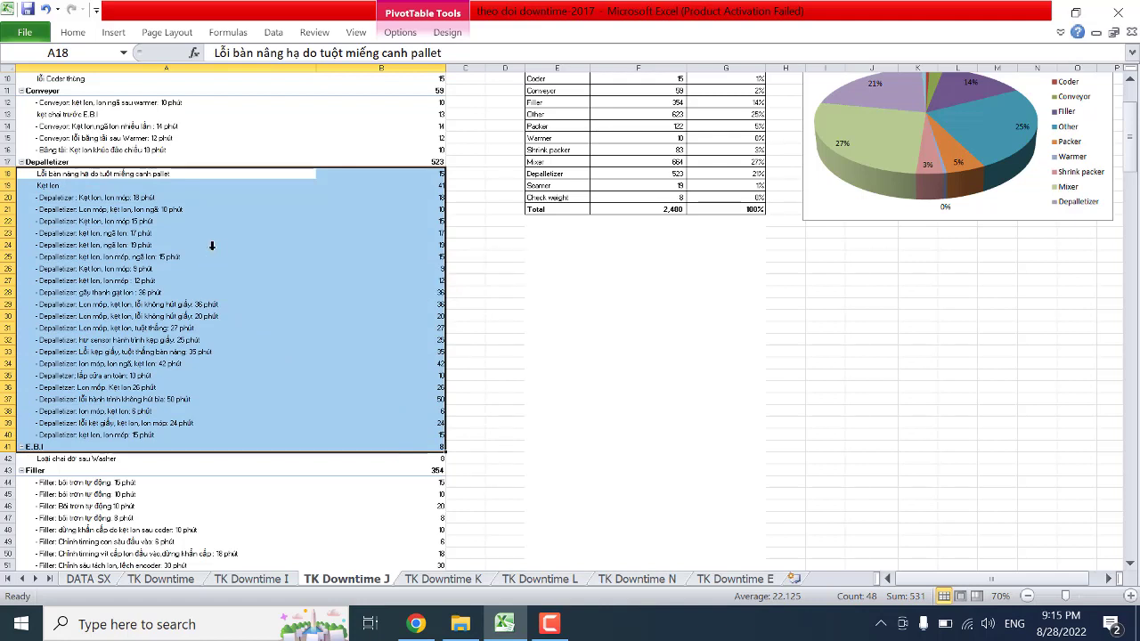
click(208, 266)
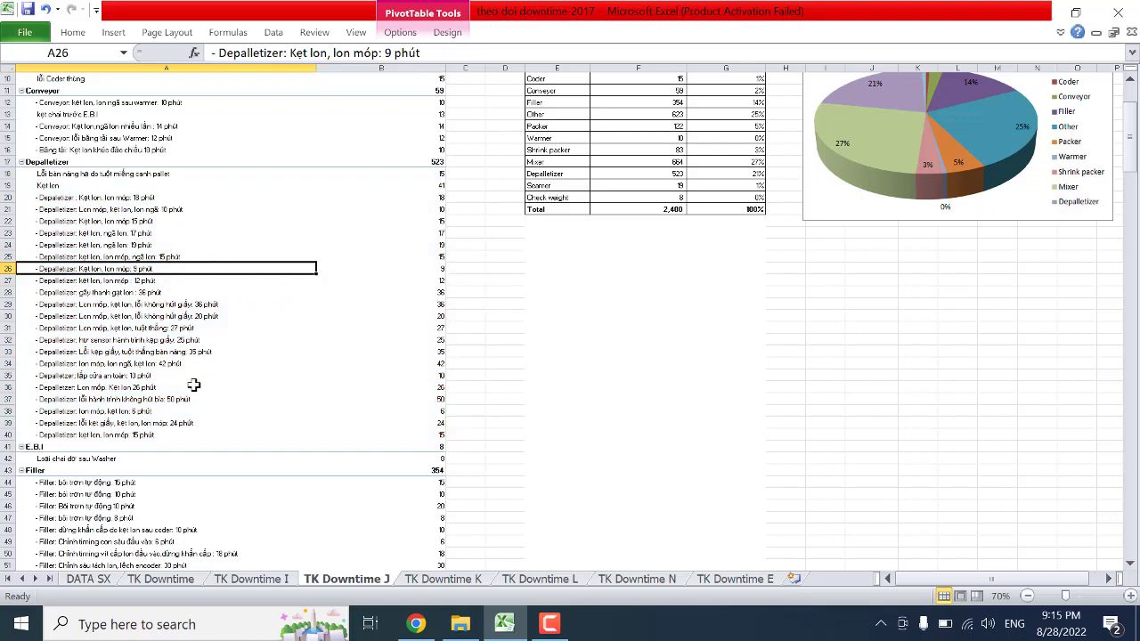
Step: Highlight the Line J Filler causes and minutes in A44:B62 and enlarge the sheet view to 85%
scroll(191, 418, down, 4)
scroll(192, 448, down, 3)
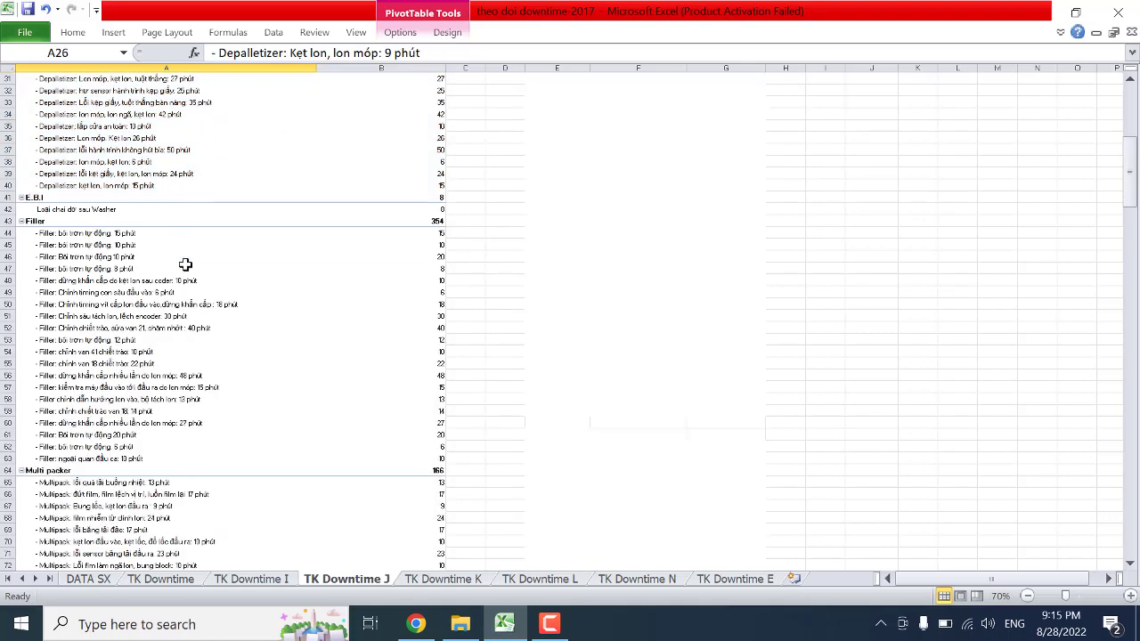
click(211, 311)
drag(250, 238, 439, 448)
click(239, 233)
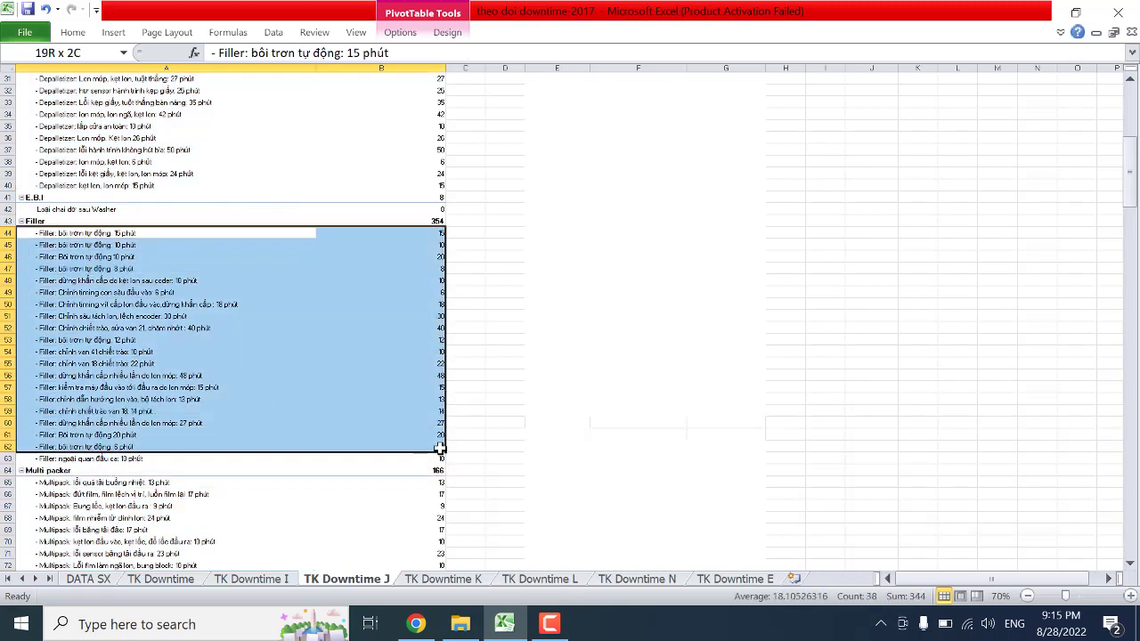
scroll(440, 447, up, 1)
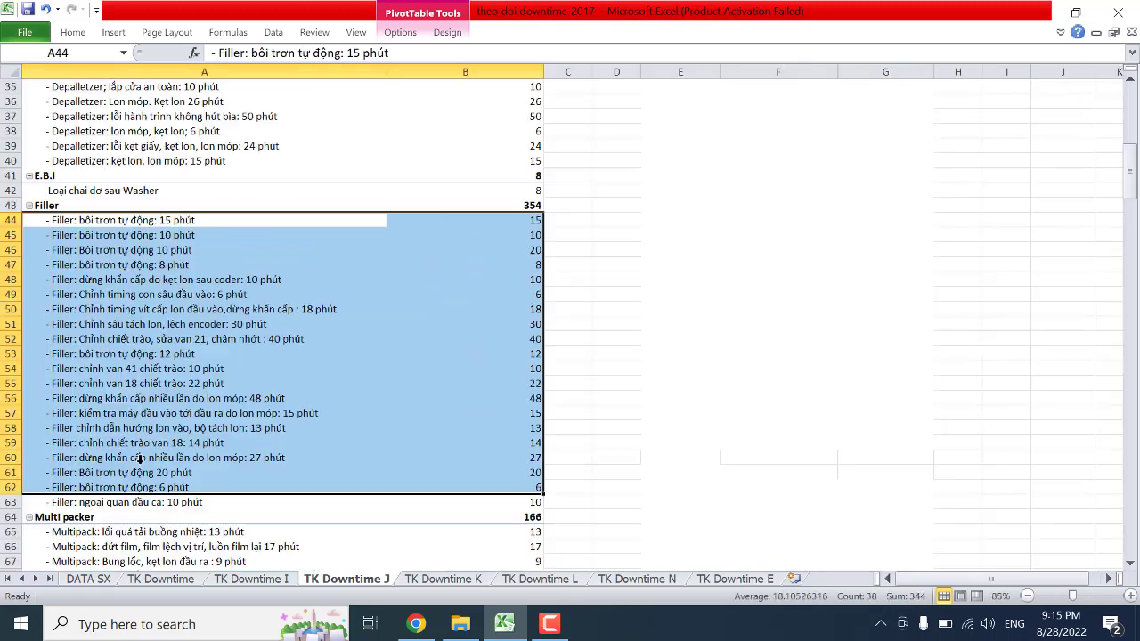
Step: Examine individual Filler records in A51 and row 50, comparing description with minutes, and the minutes in B56
click(163, 325)
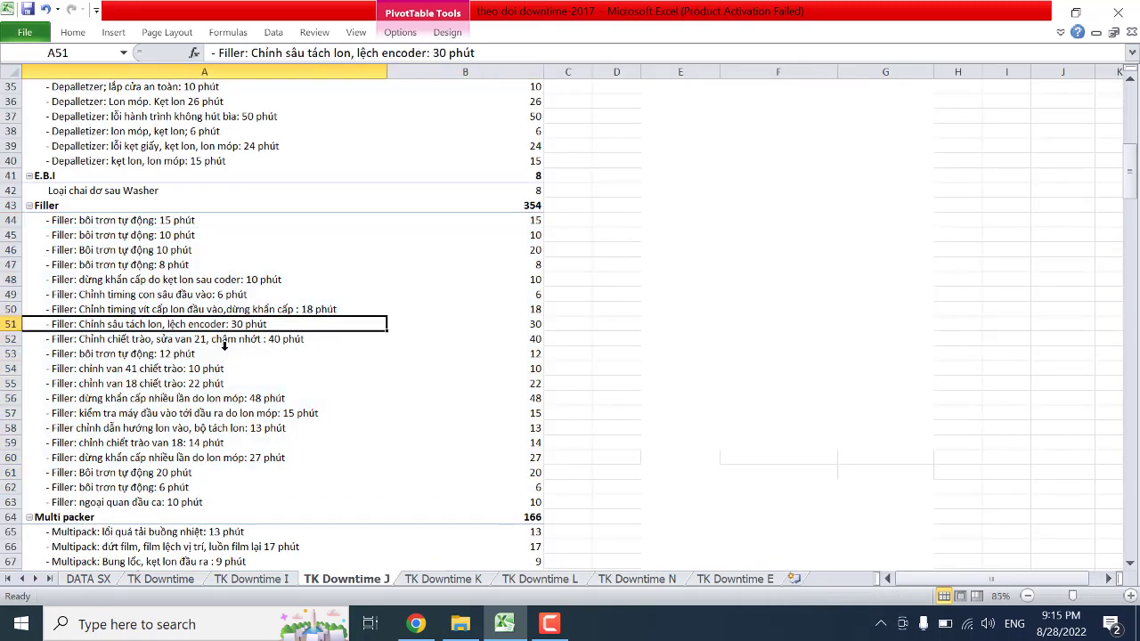
click(10, 309)
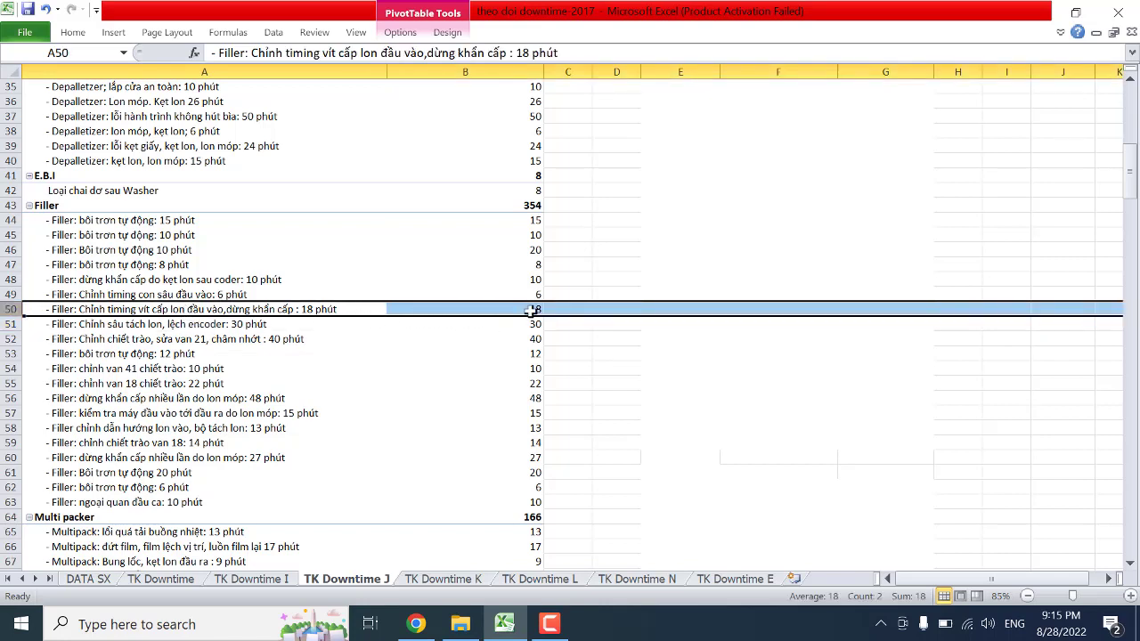
mouse_move(531, 310)
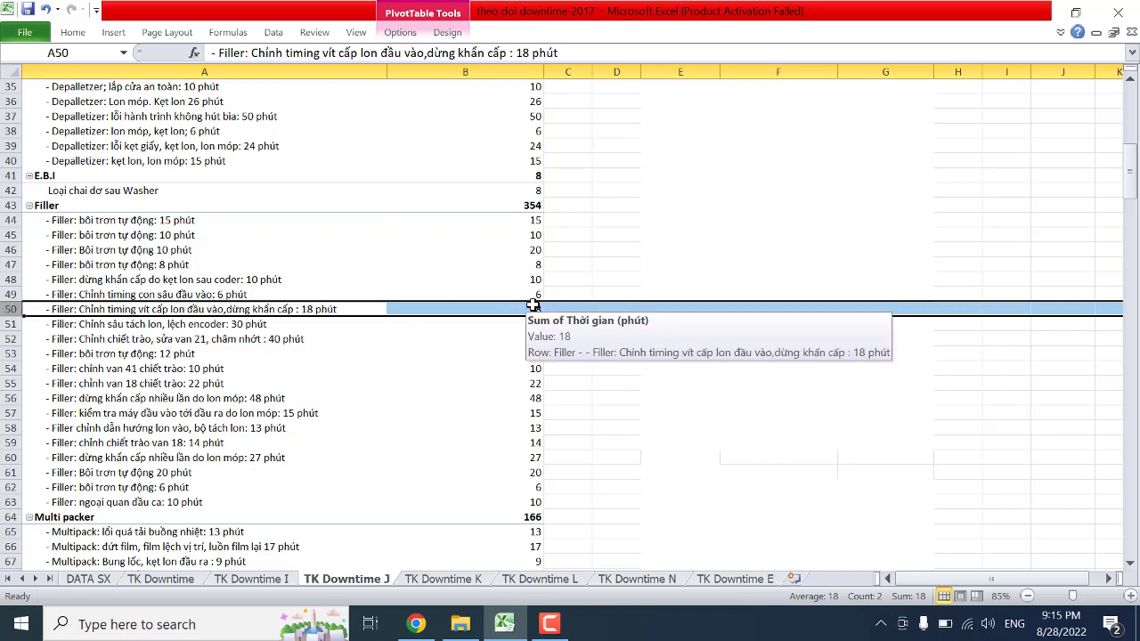
mouse_move(526, 330)
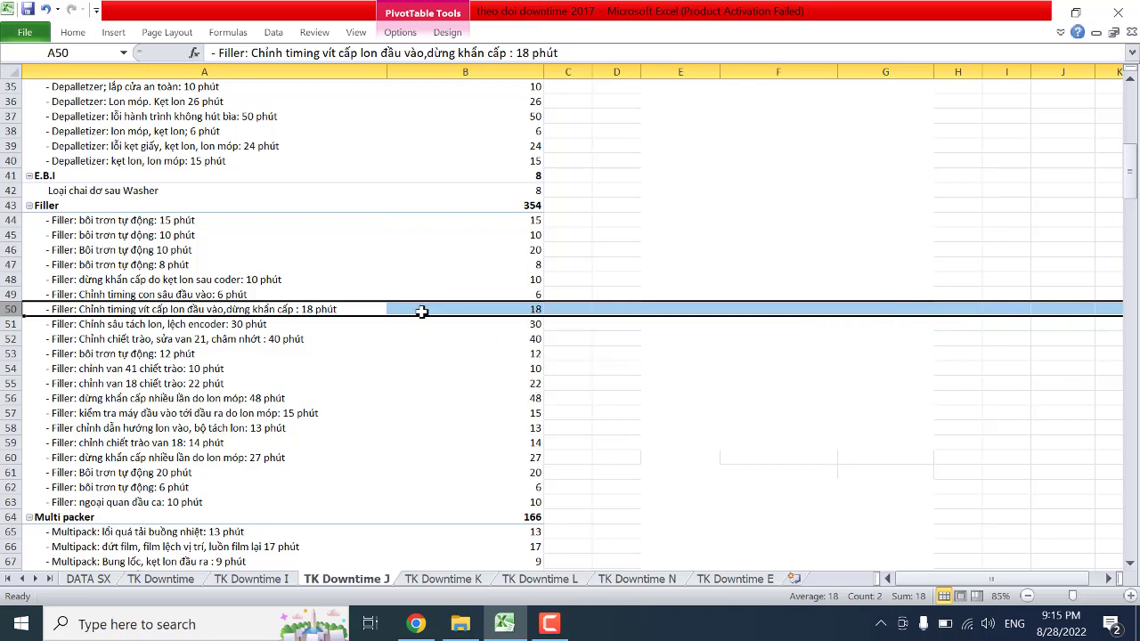
mouse_move(422, 312)
click(490, 399)
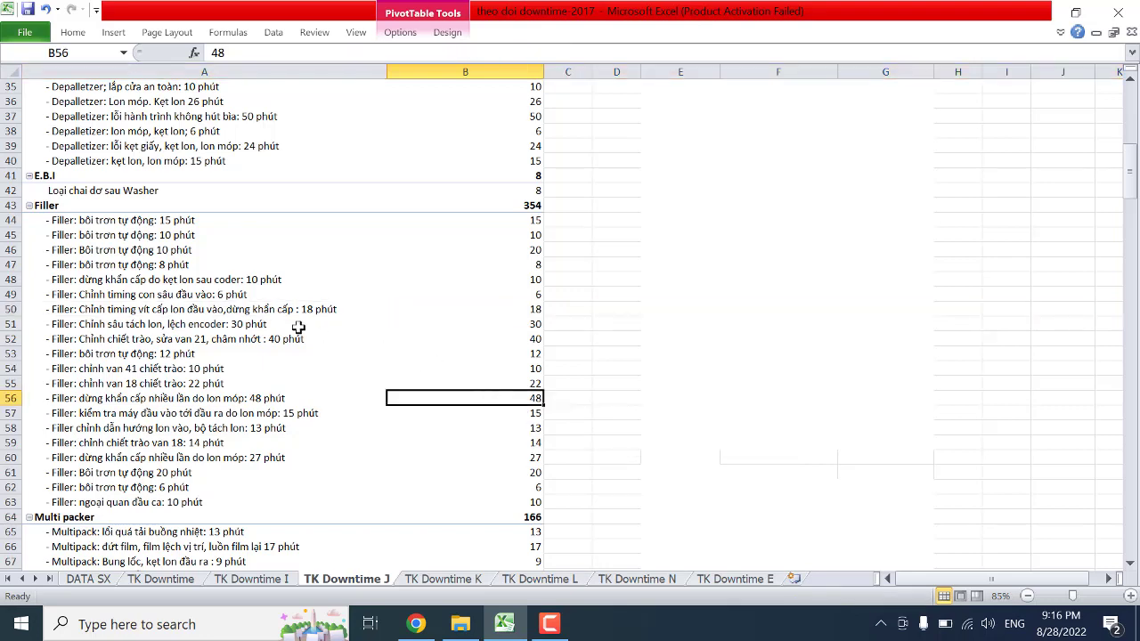
Step: Open the TK Downtime N sheet and examine the Capper, Coder, Conveyor, Filler and Labeller downtime records
click(650, 580)
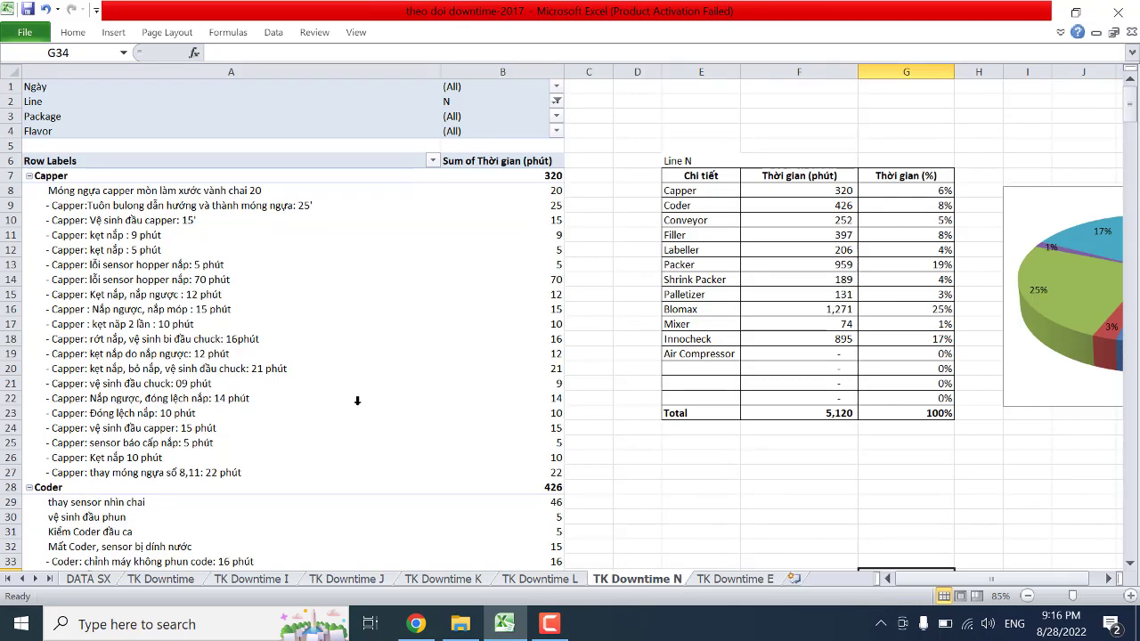
scroll(357, 401, down, 5)
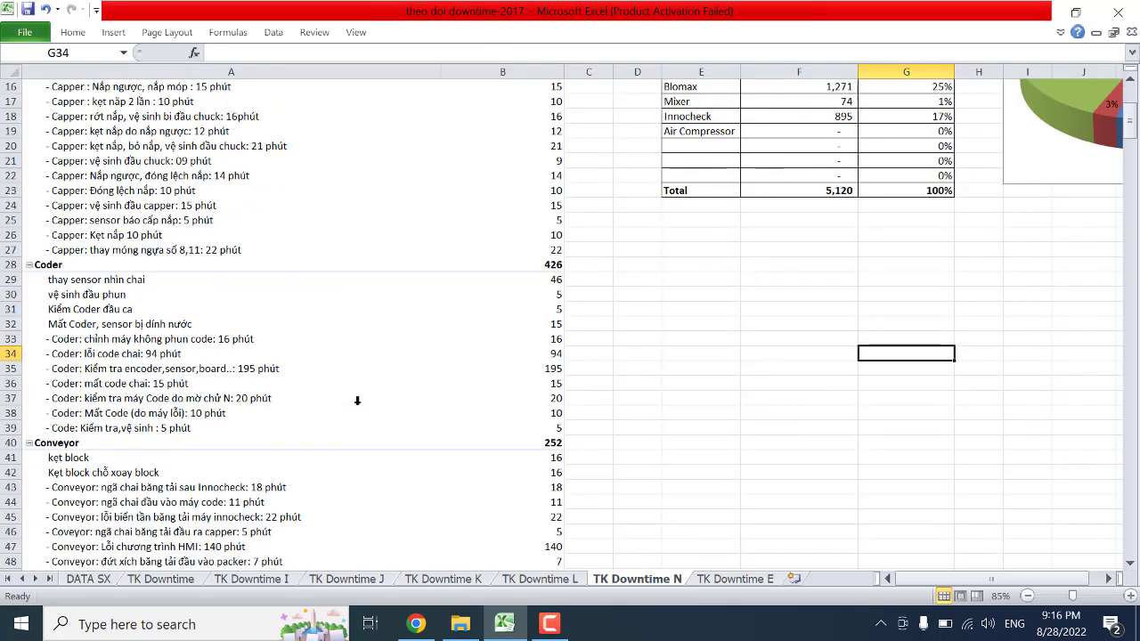
scroll(357, 401, up, 5)
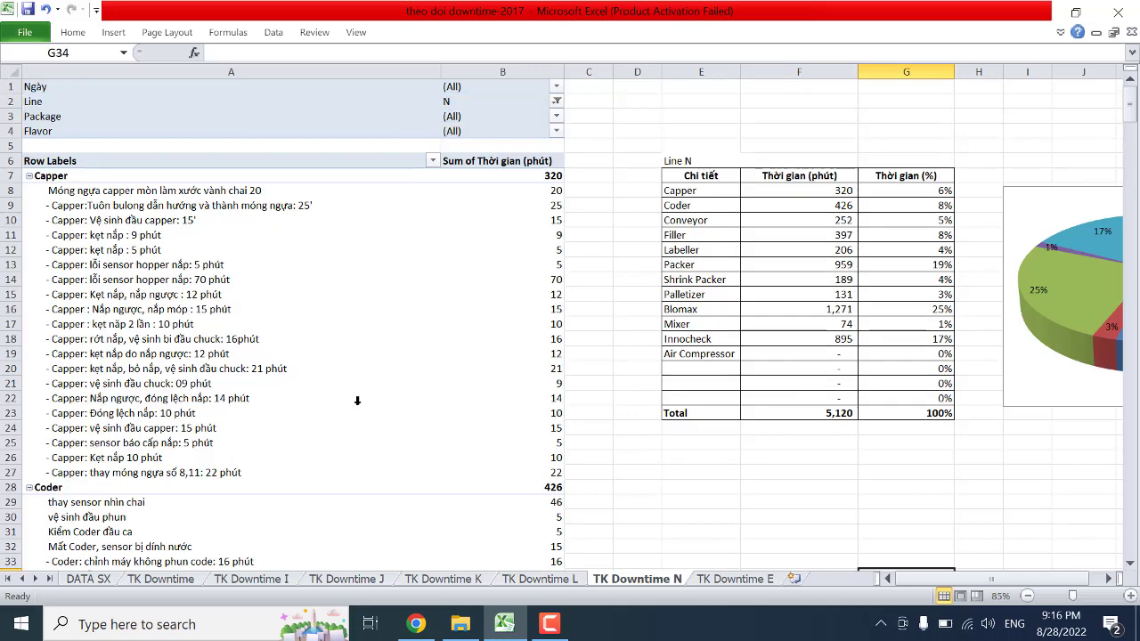
scroll(231, 401, down, 9)
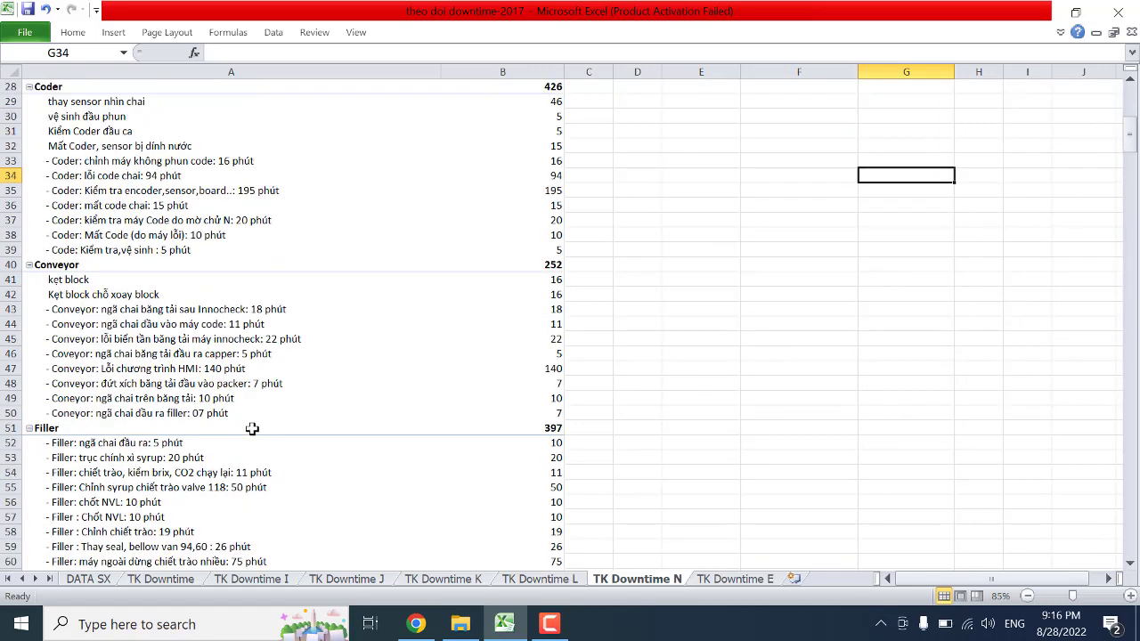
scroll(252, 428, down, 3)
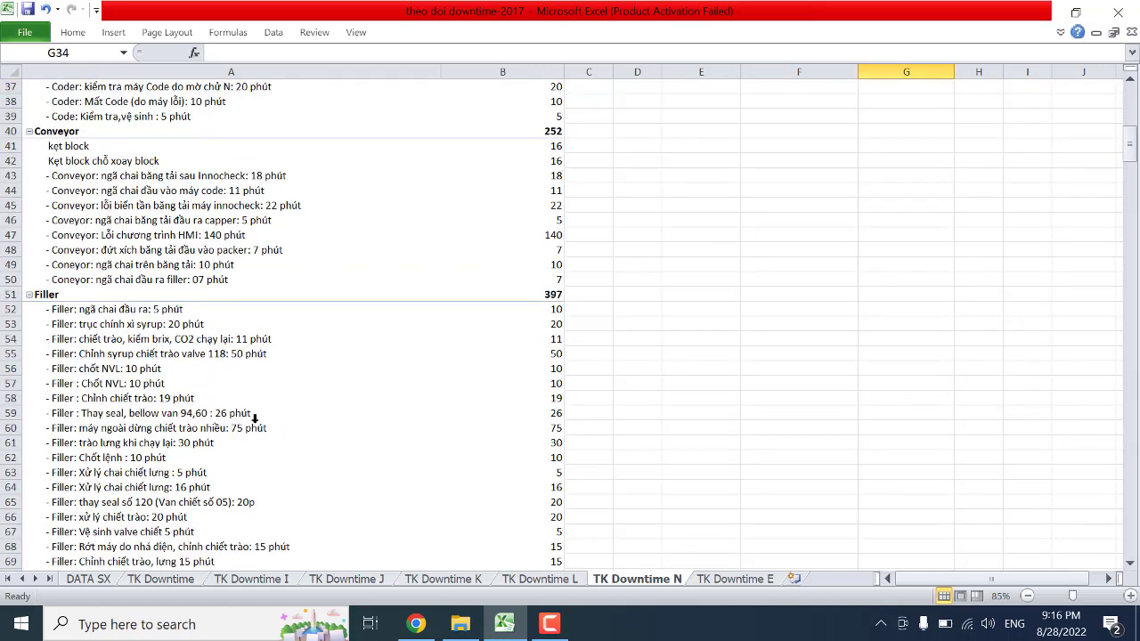
scroll(254, 416, down, 5)
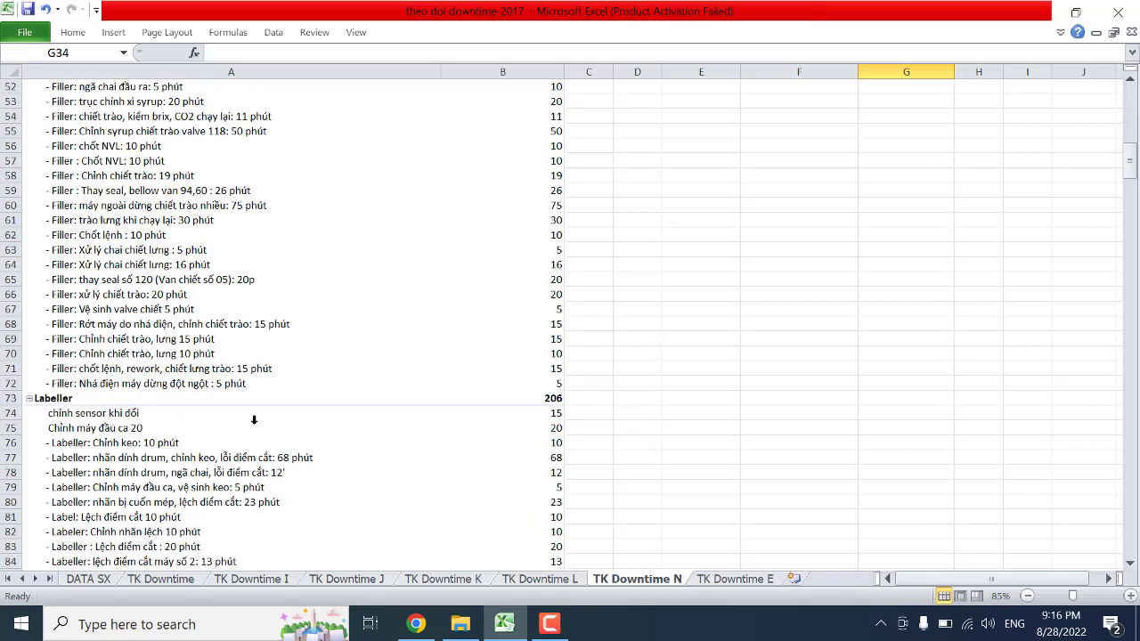
scroll(254, 418, up, 3)
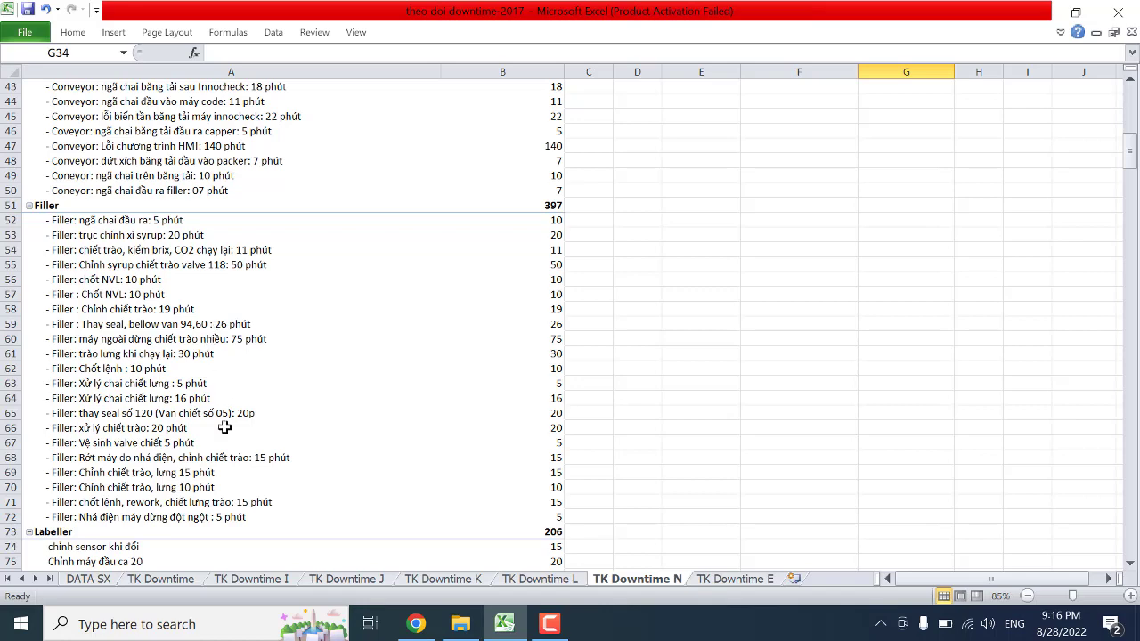
scroll(225, 430, down, 5)
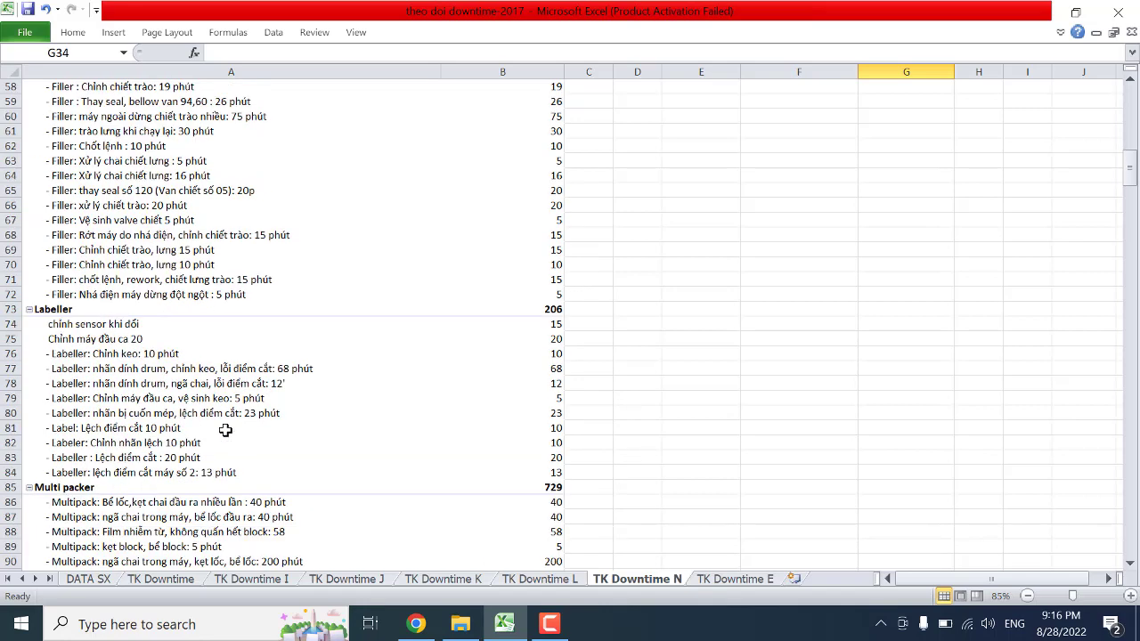
Step: Review the Labeller drum, glue and cut-point fault in A77 together with its minutes in B77
click(93, 369)
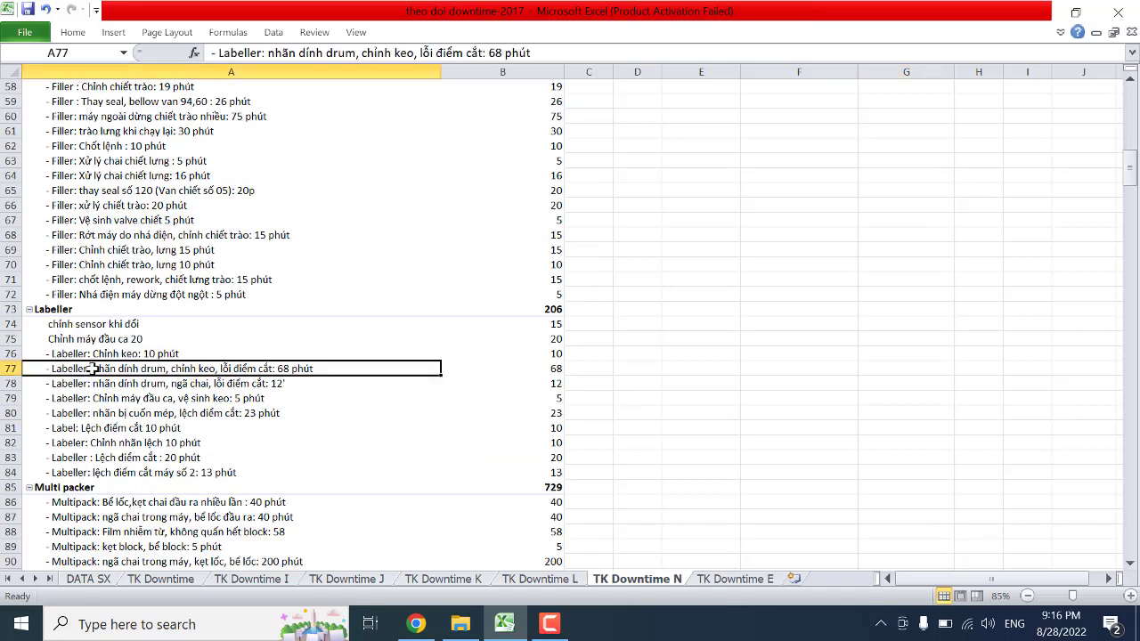
click(555, 368)
click(86, 369)
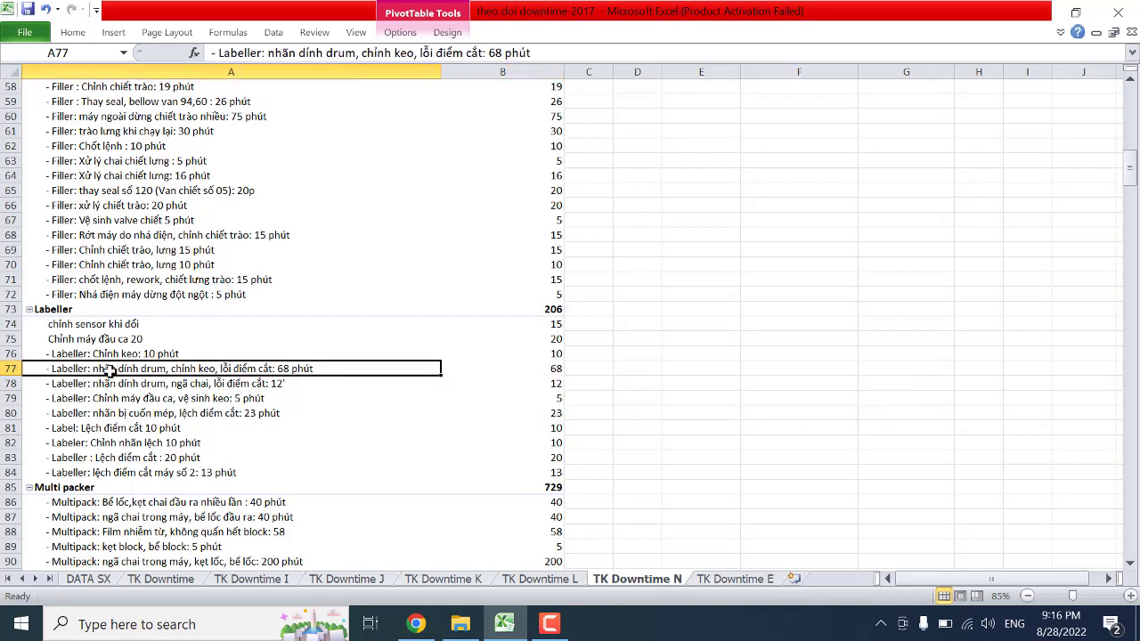
drag(344, 370, 516, 371)
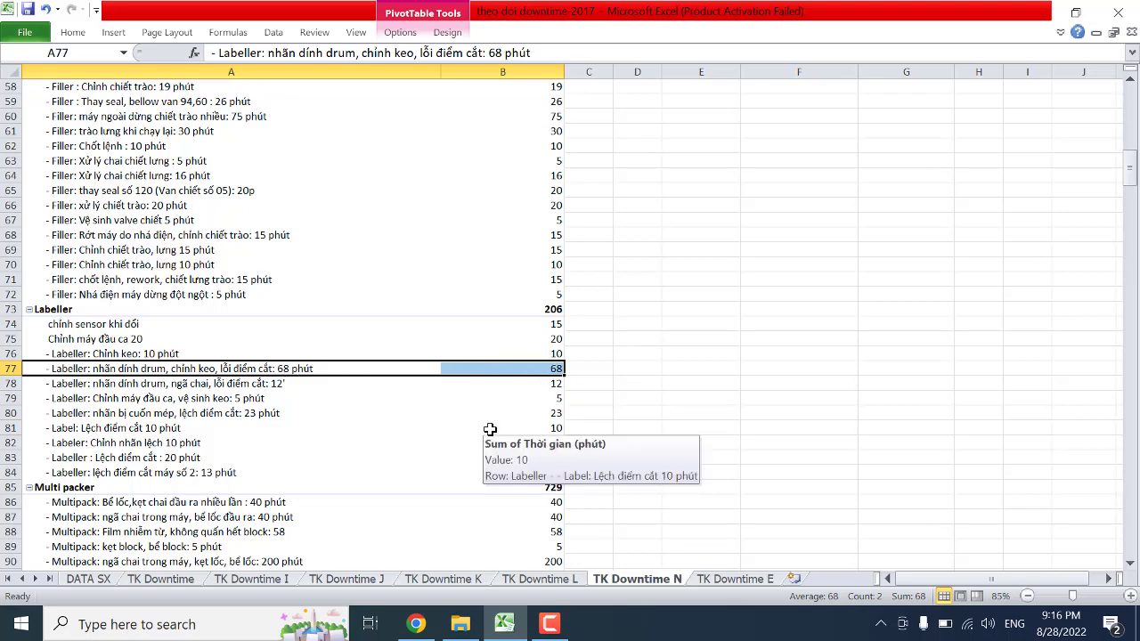
Step: Look through the Multi packer and Other groups, and return to the Capper hopper sensor fault in A14 and its minutes in B14
scroll(489, 429, down, 12)
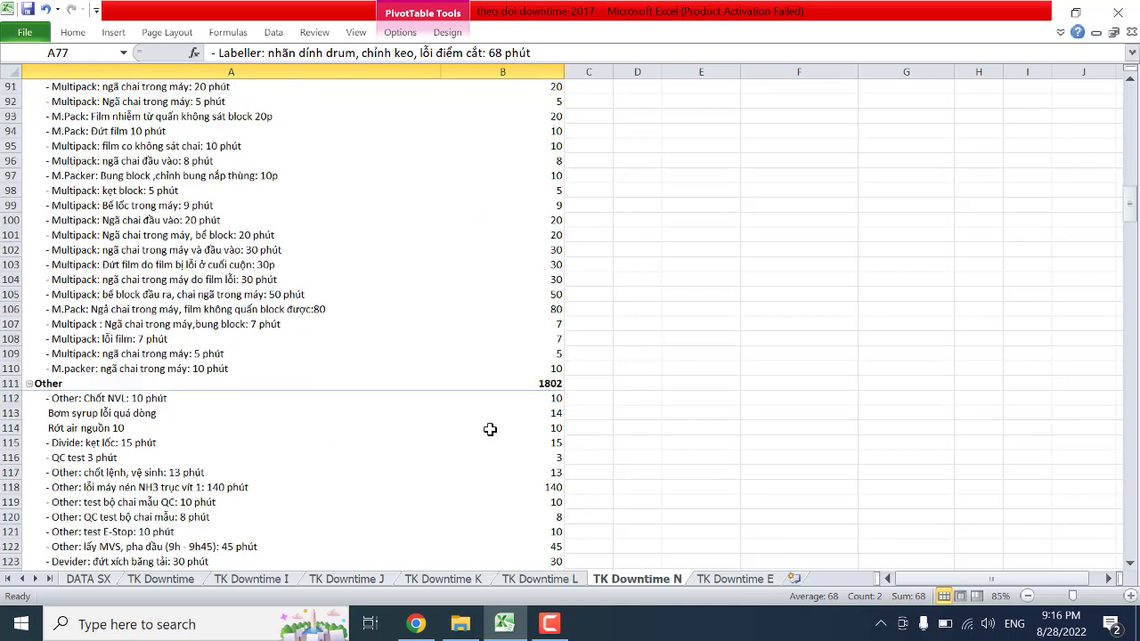
scroll(490, 429, up, 20)
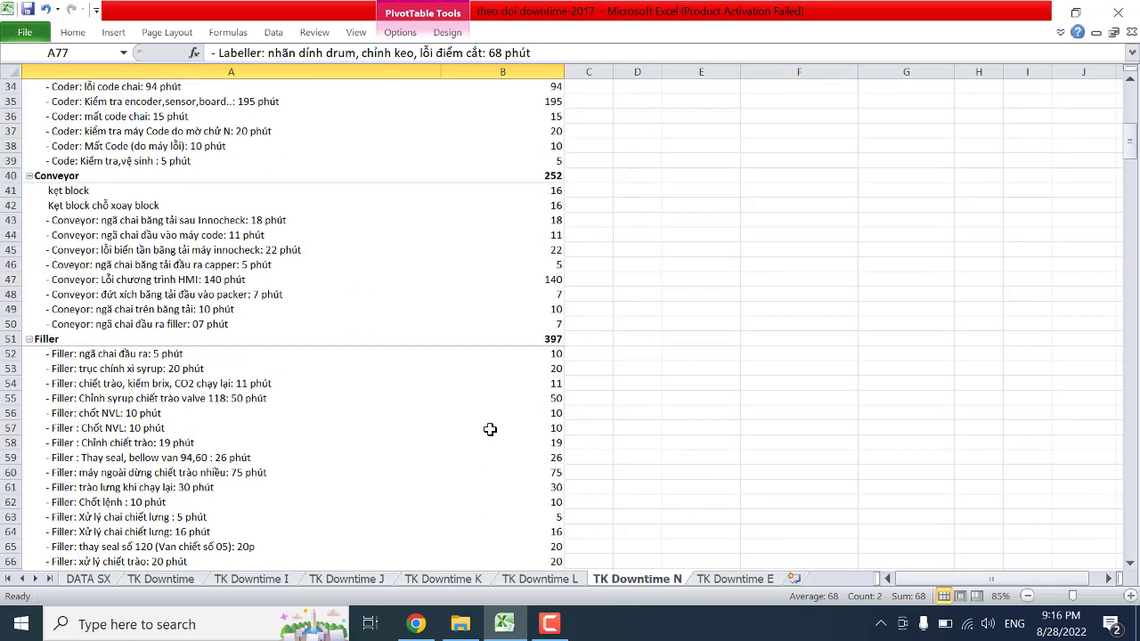
scroll(490, 429, up, 7)
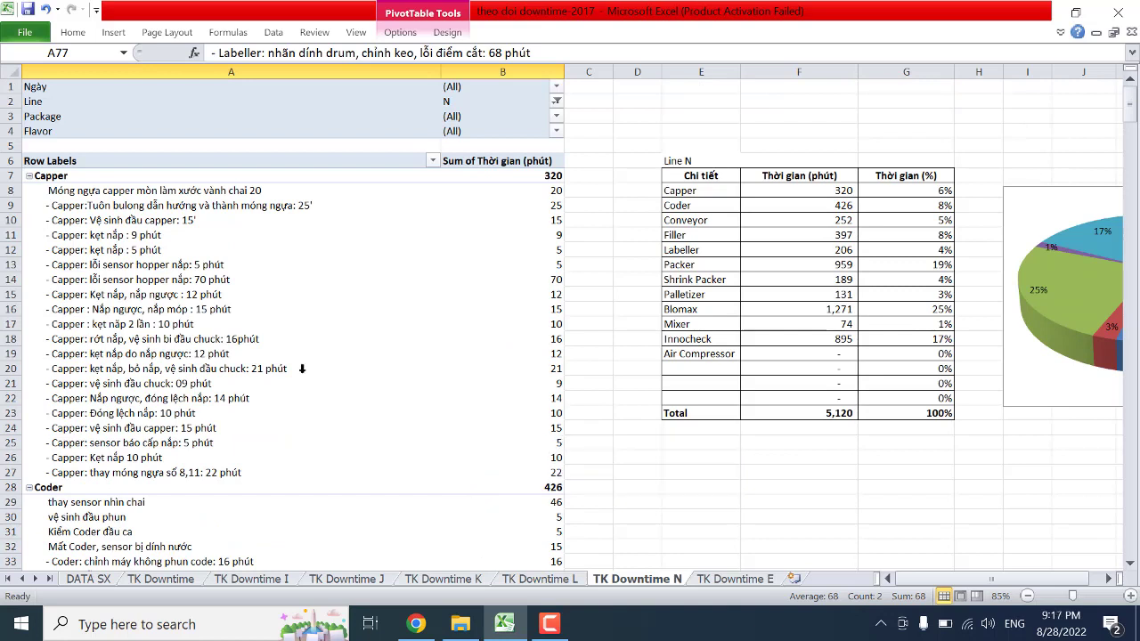
click(5, 279)
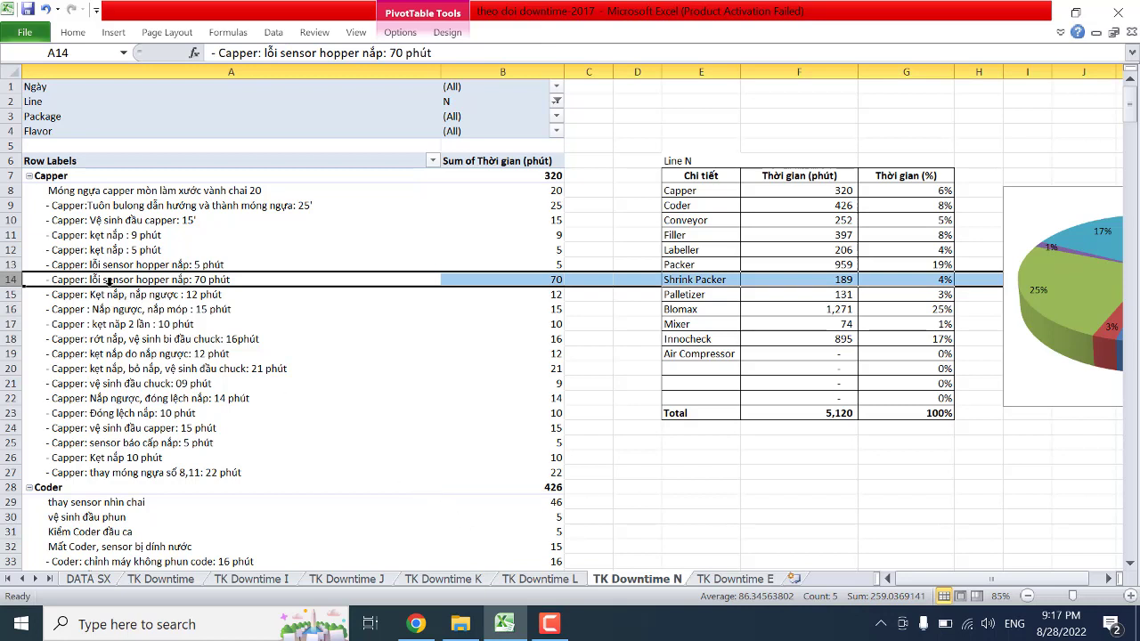
click(207, 279)
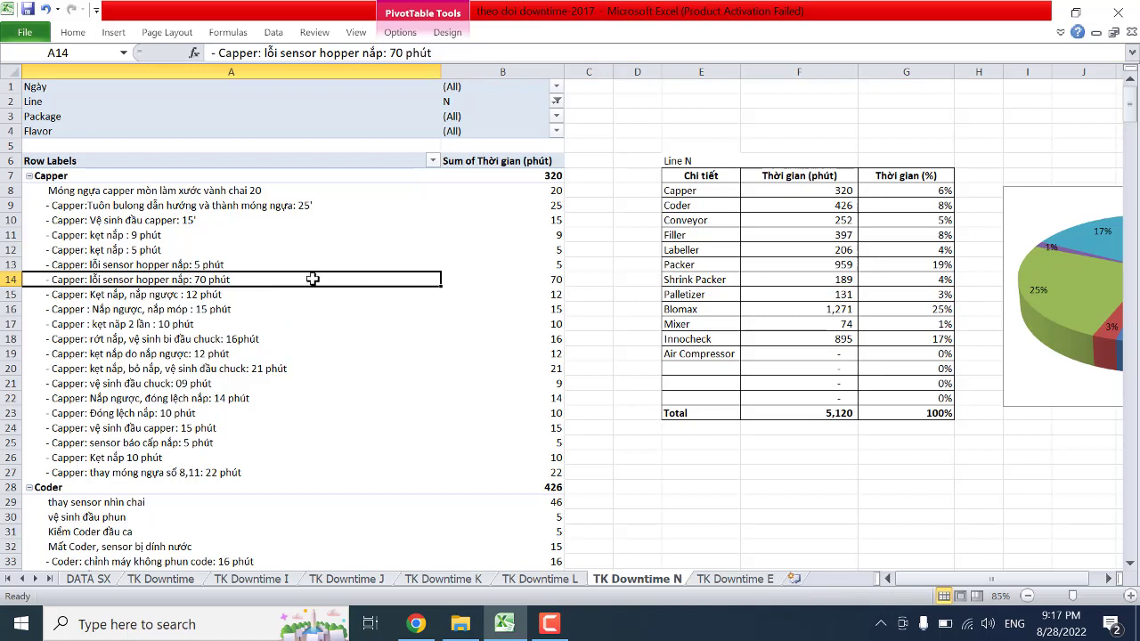
click(553, 279)
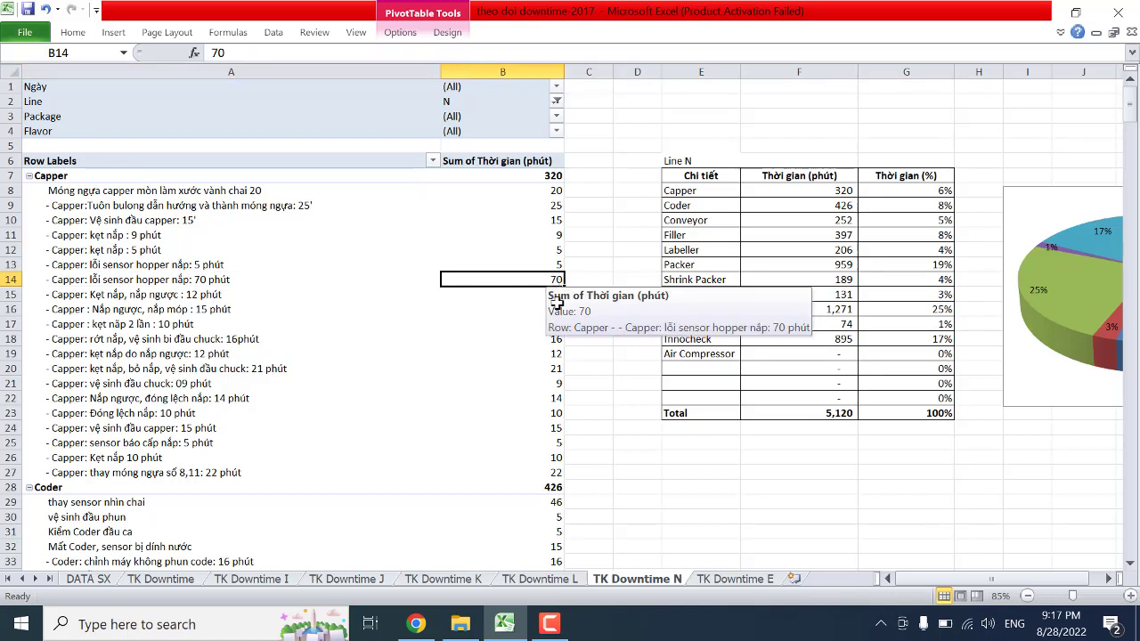
Step: In E27, multiply the Capper hopper sensor fault's minutes from B14 by 800
click(180, 280)
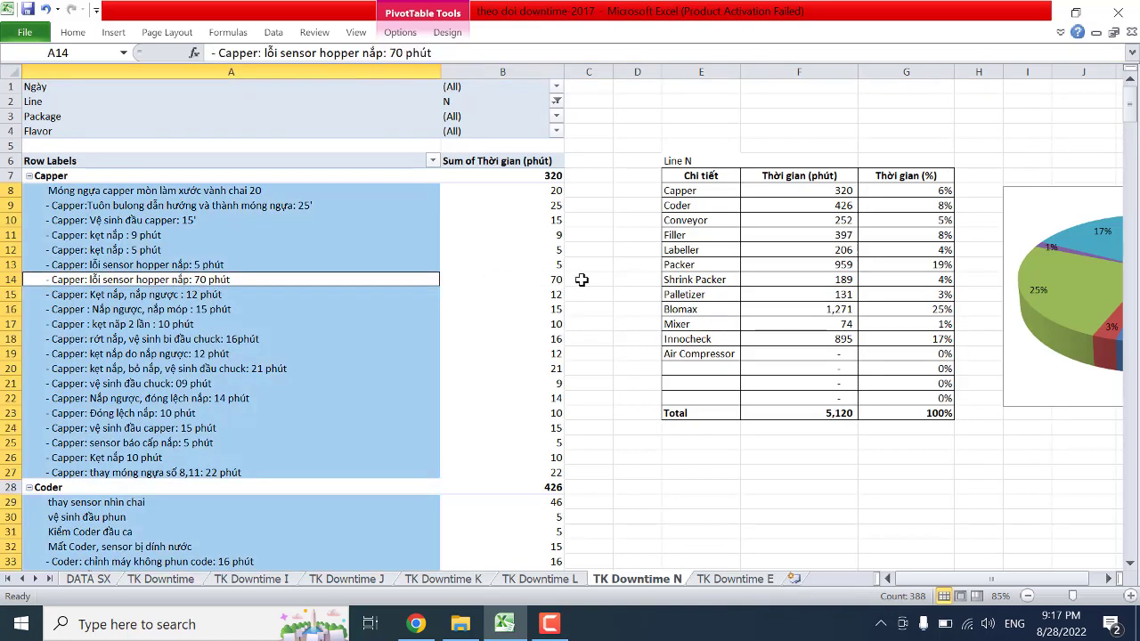
click(556, 281)
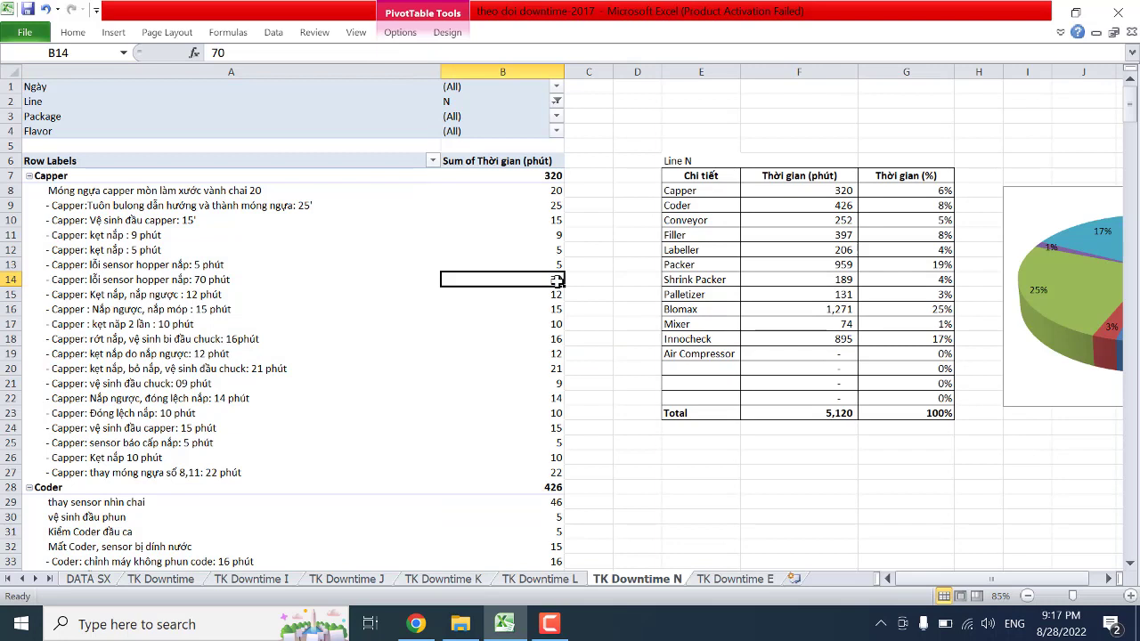
click(696, 470)
text(=)
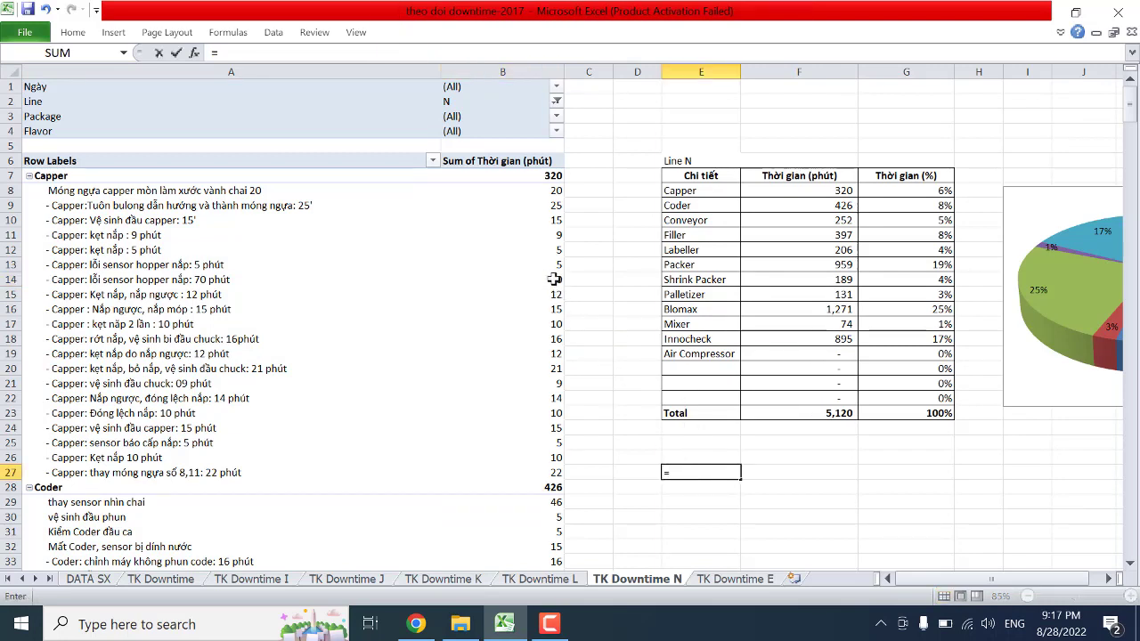
click(556, 279)
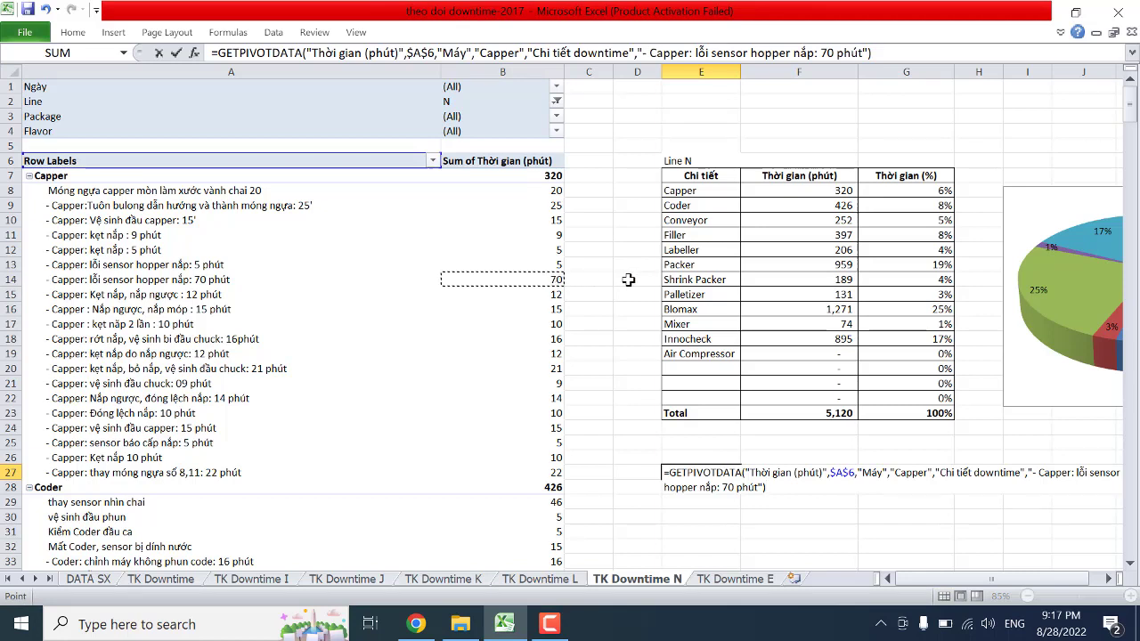
text(*800)
key(Return)
click(721, 472)
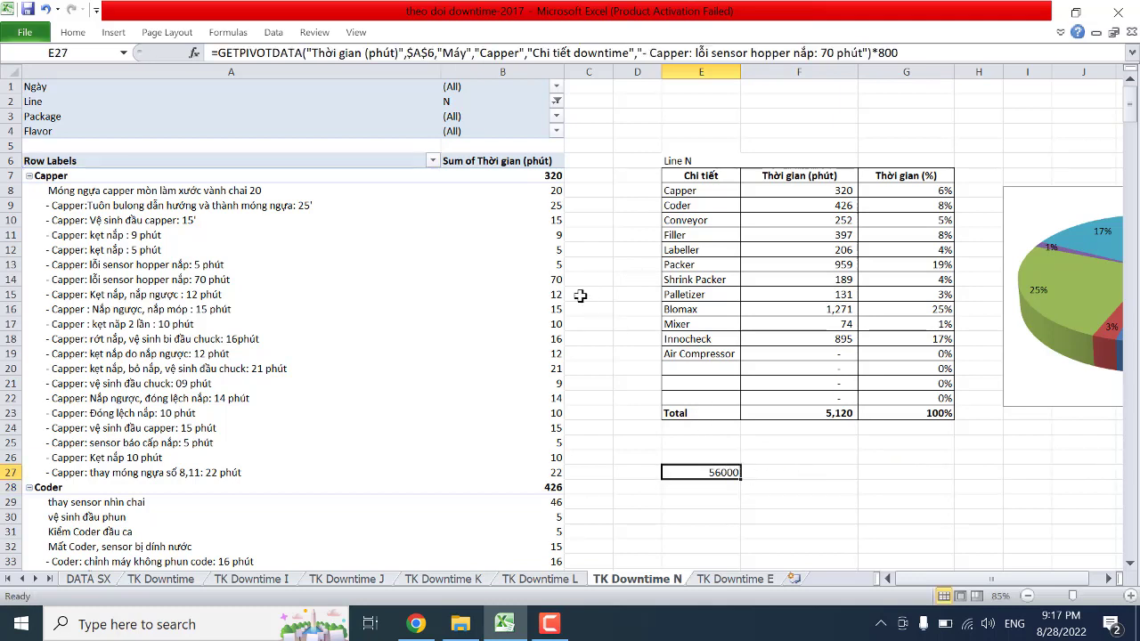
Step: Review the E27 formula against the Capper hopper sensor fault in A14 and its minutes in B14
click(204, 281)
click(725, 472)
click(559, 279)
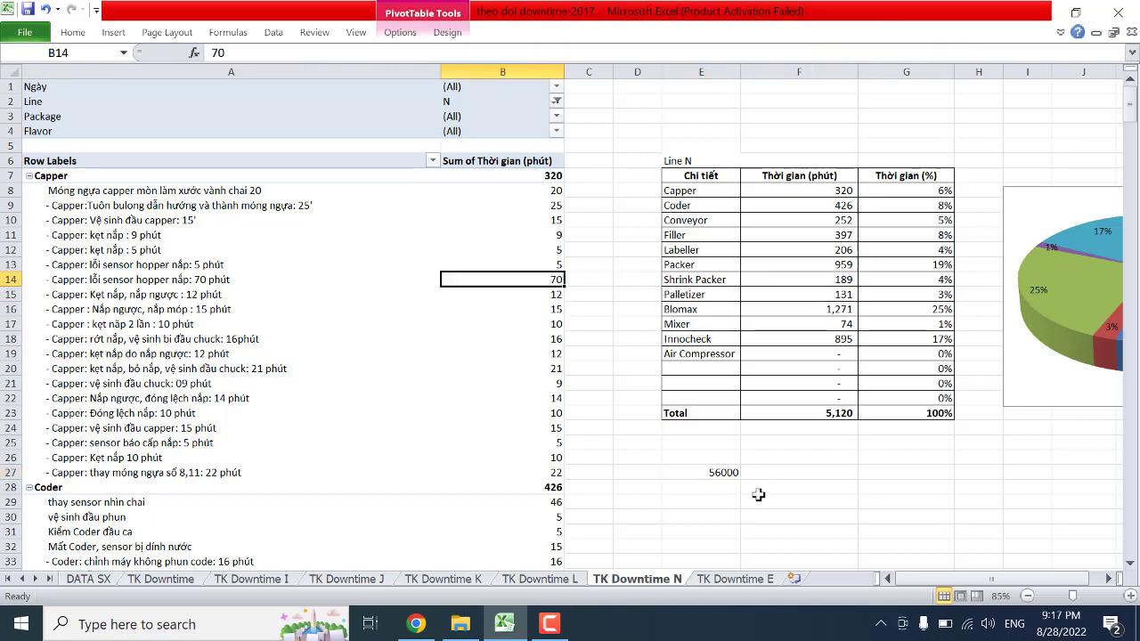
click(776, 473)
click(717, 472)
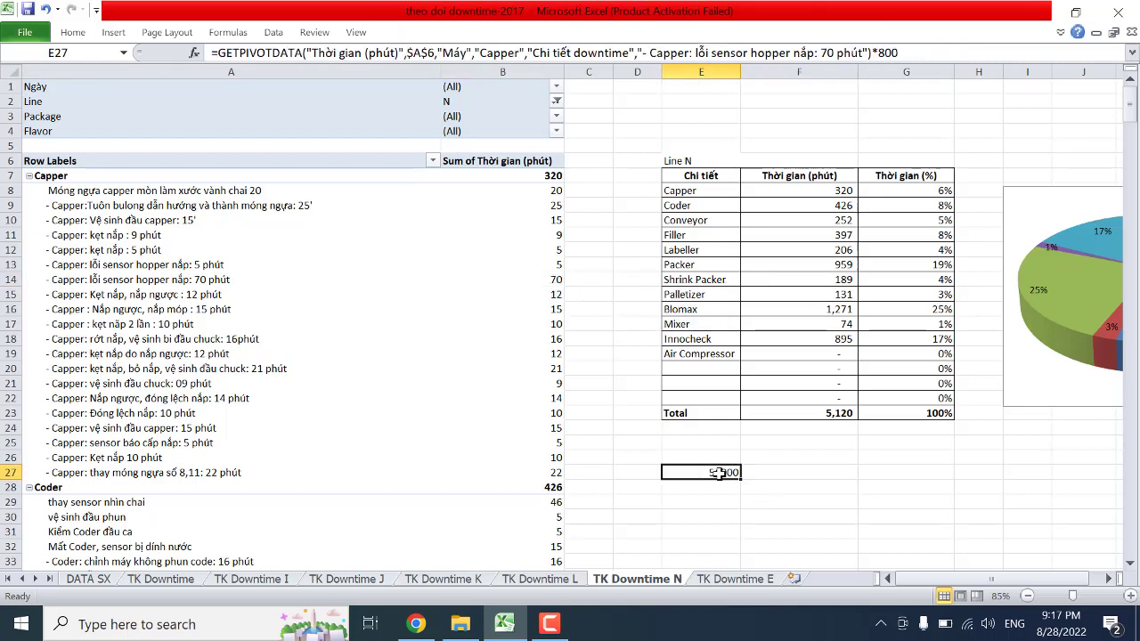
double_click(724, 472)
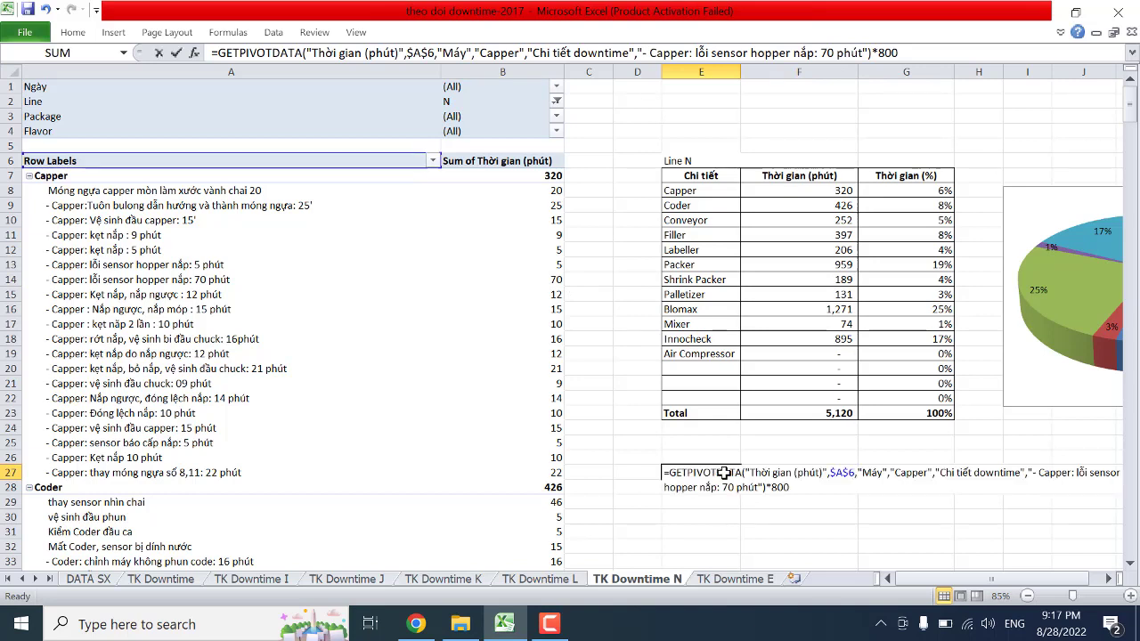
key(Escape)
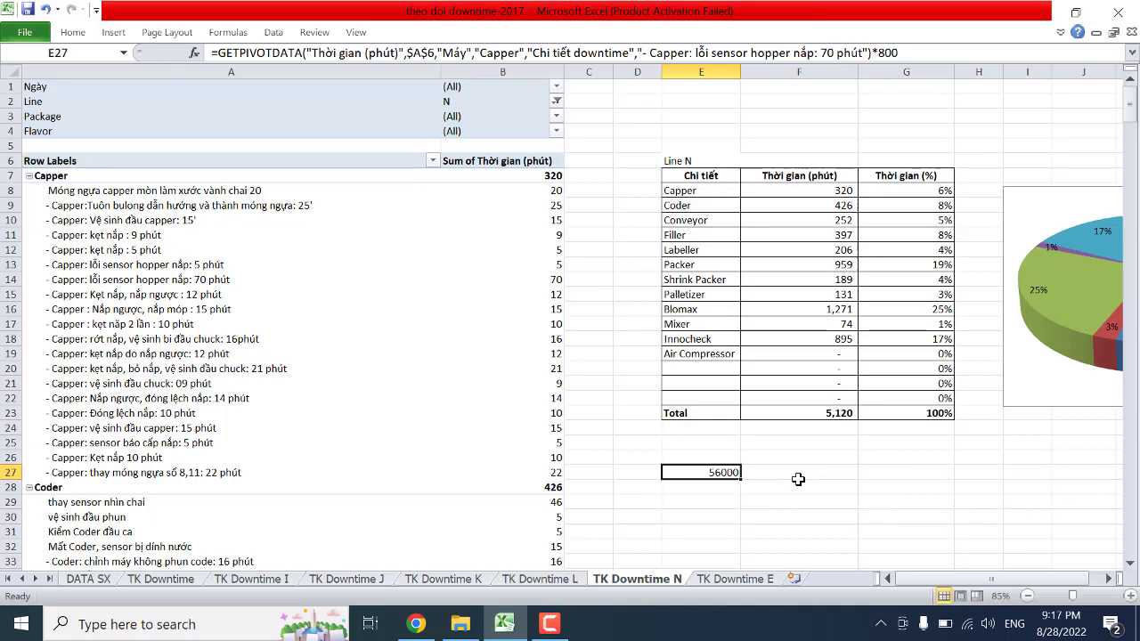
Step: In F27, divide the result in E27 by 24
click(801, 476)
text(=)
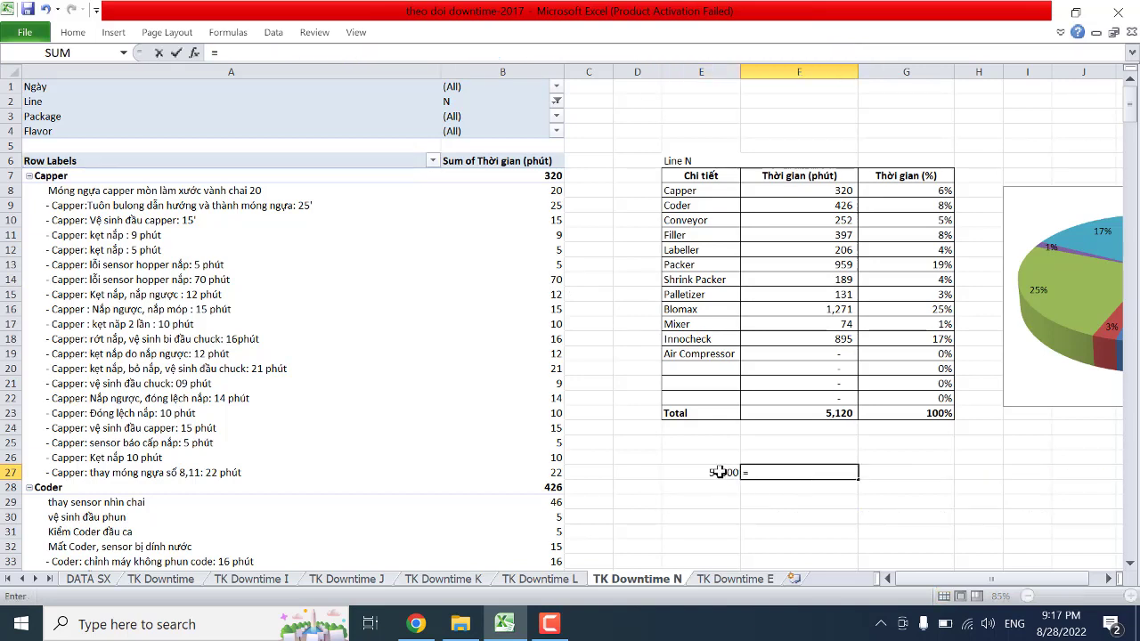
click(719, 473)
text(/24)
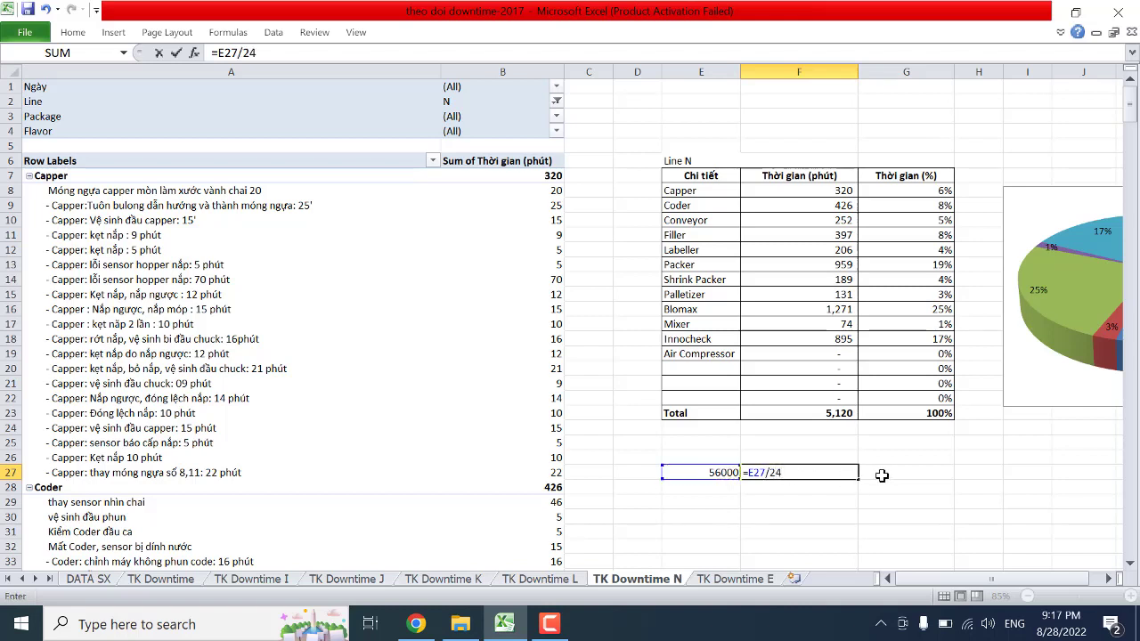
key(Return)
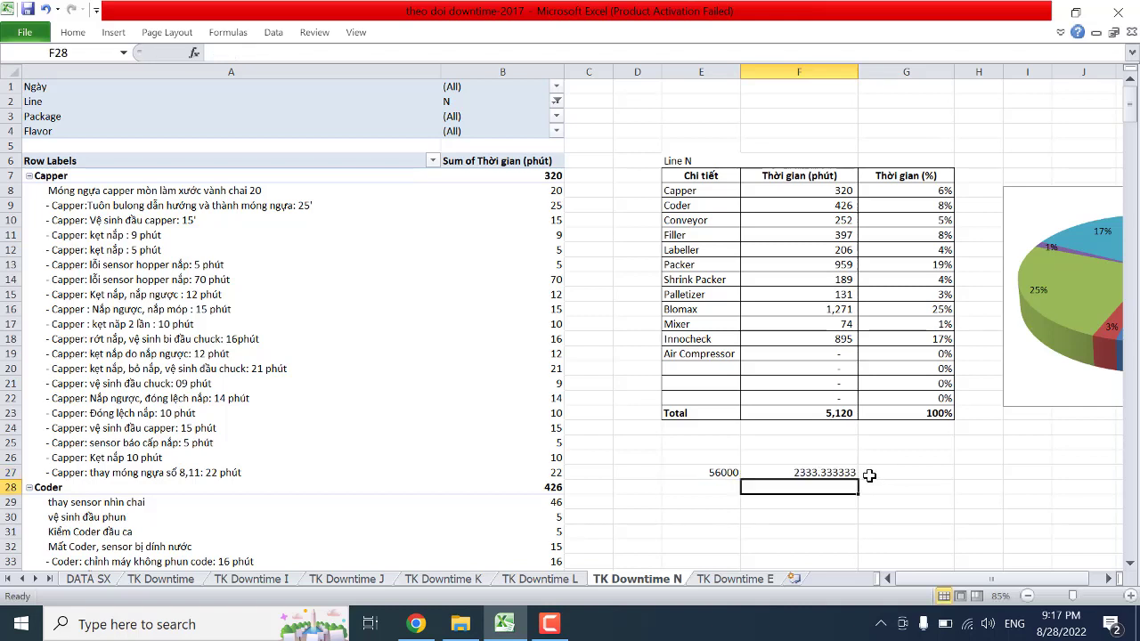
click(838, 475)
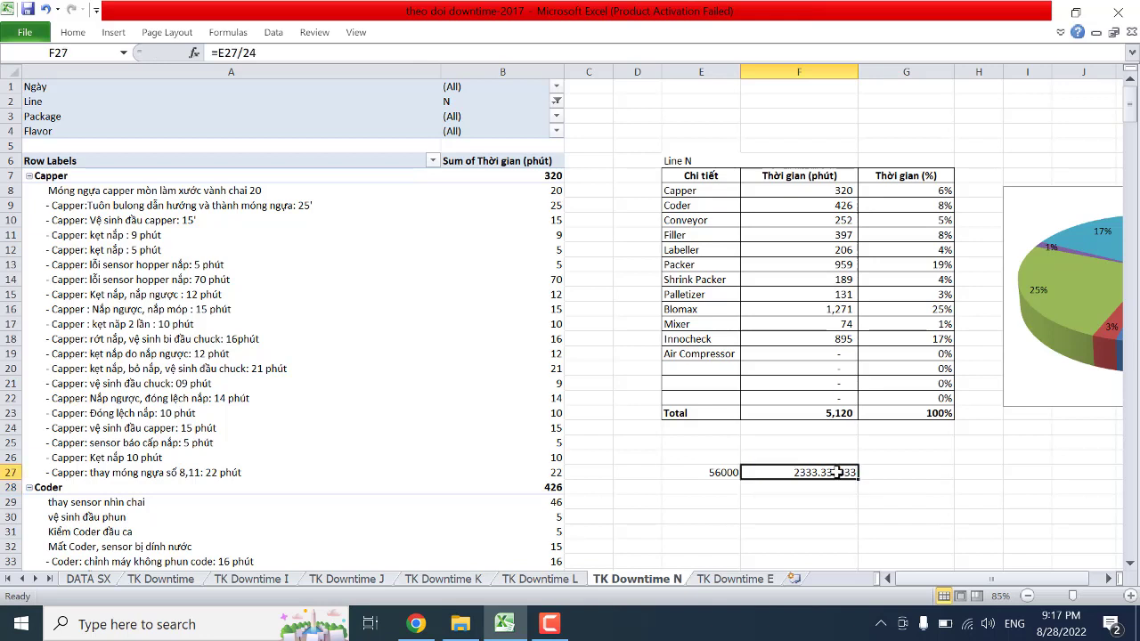
Step: Enter 20000 in F29 and multiply F27 by F29 in G29
click(802, 504)
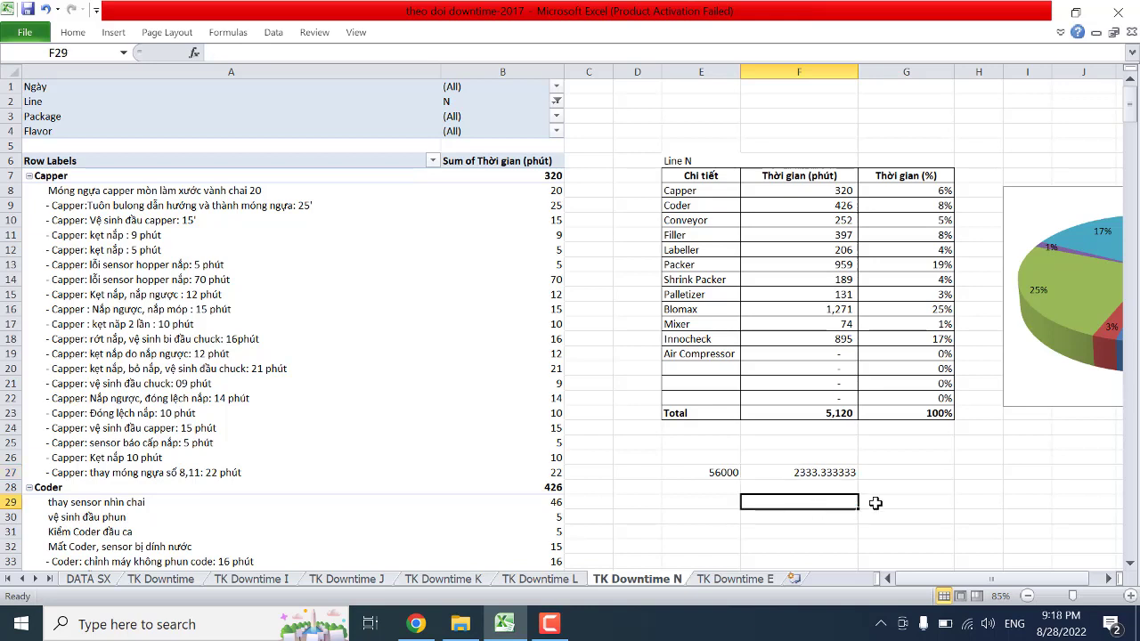
text(20000)
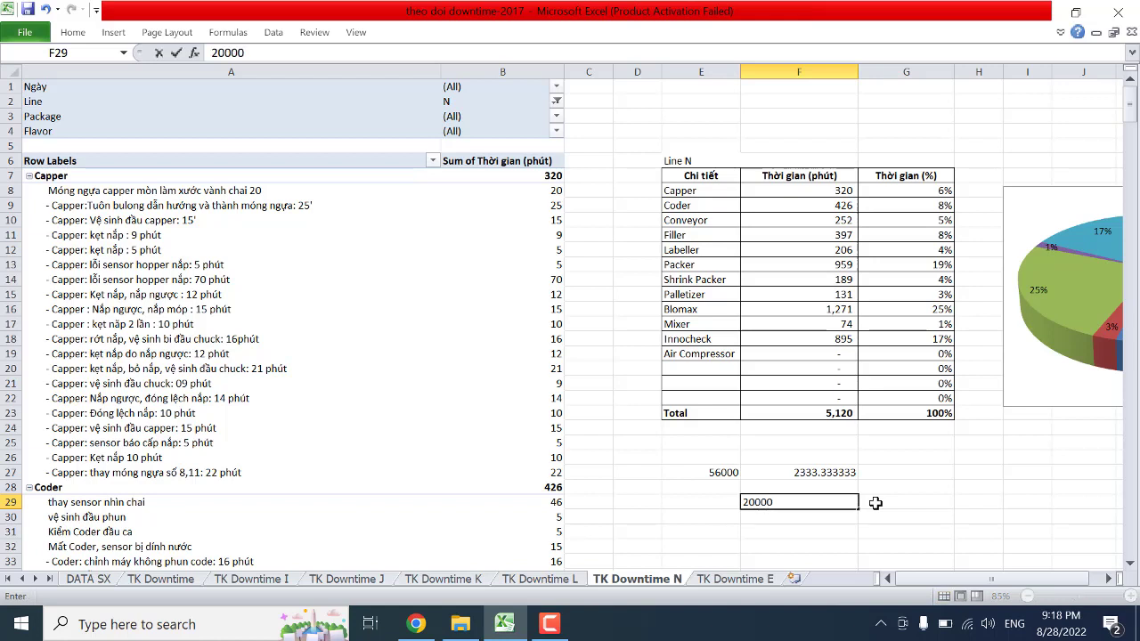
key(Return)
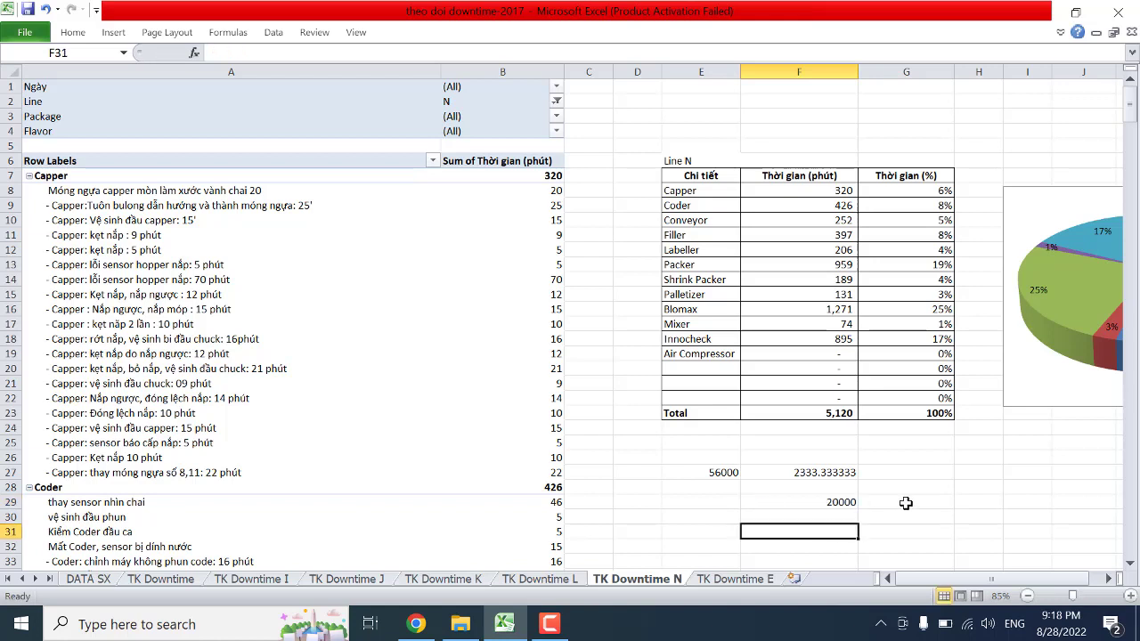
click(904, 503)
text(=)
click(844, 472)
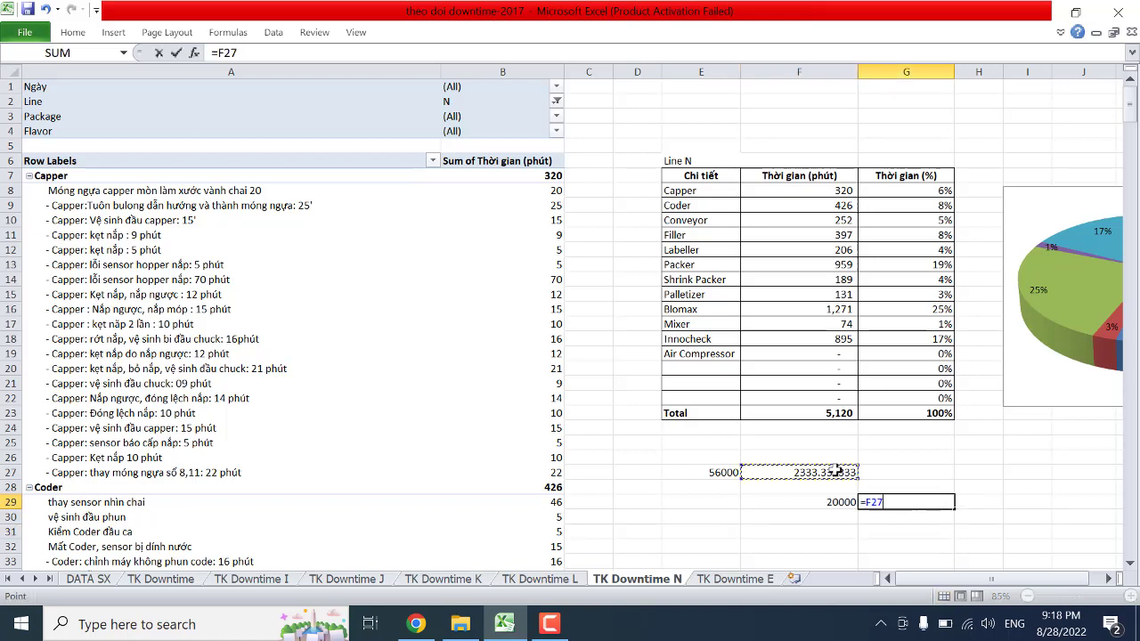
text(*)
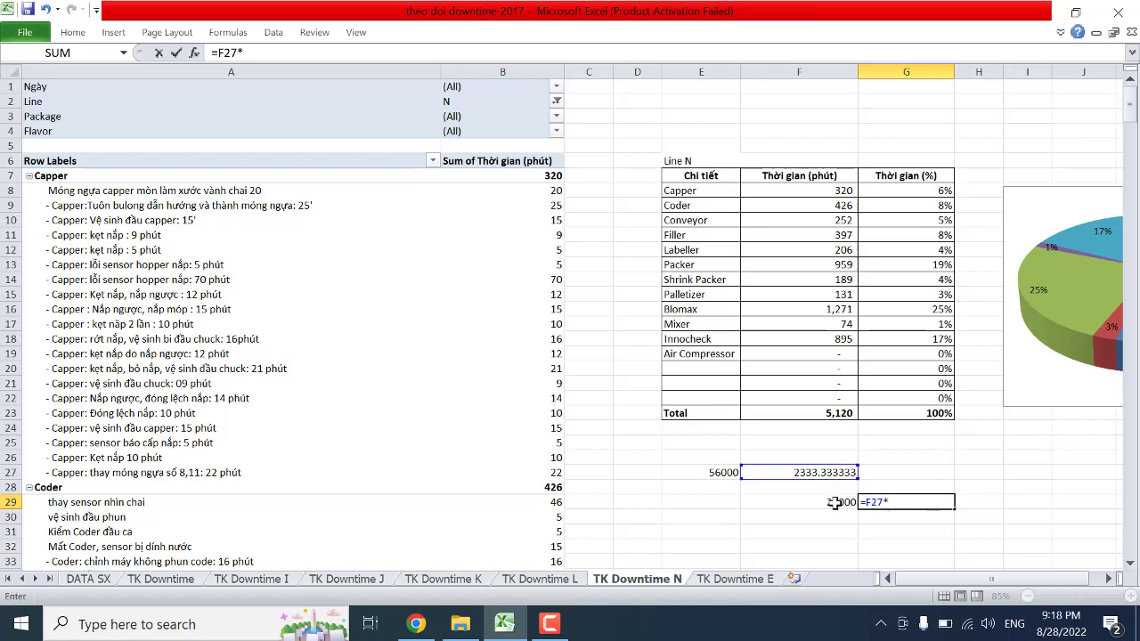
click(830, 502)
key(Return)
click(934, 501)
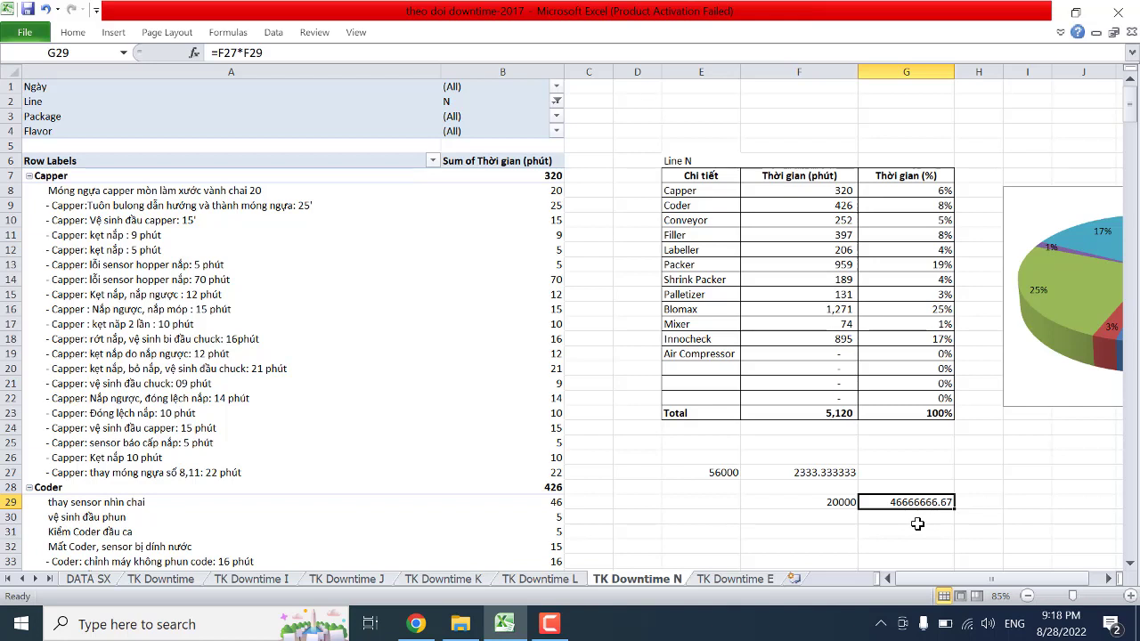
Step: Compare the Capper records in A14 and A15, and check the hopper sensor fault's minutes in B14
click(165, 295)
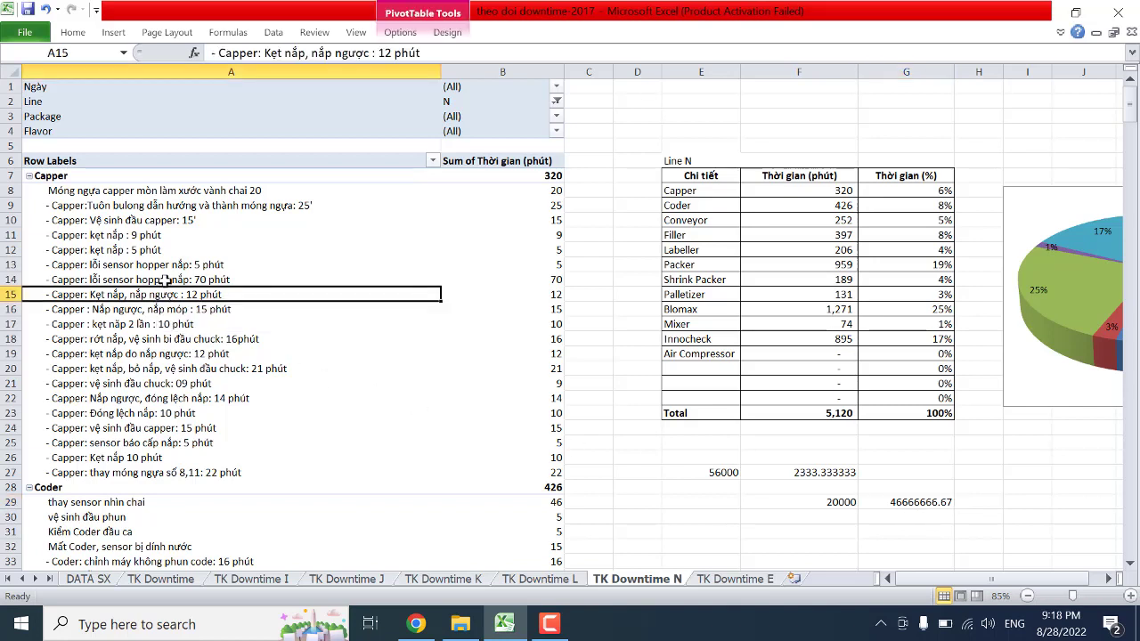
click(165, 279)
click(165, 294)
click(166, 281)
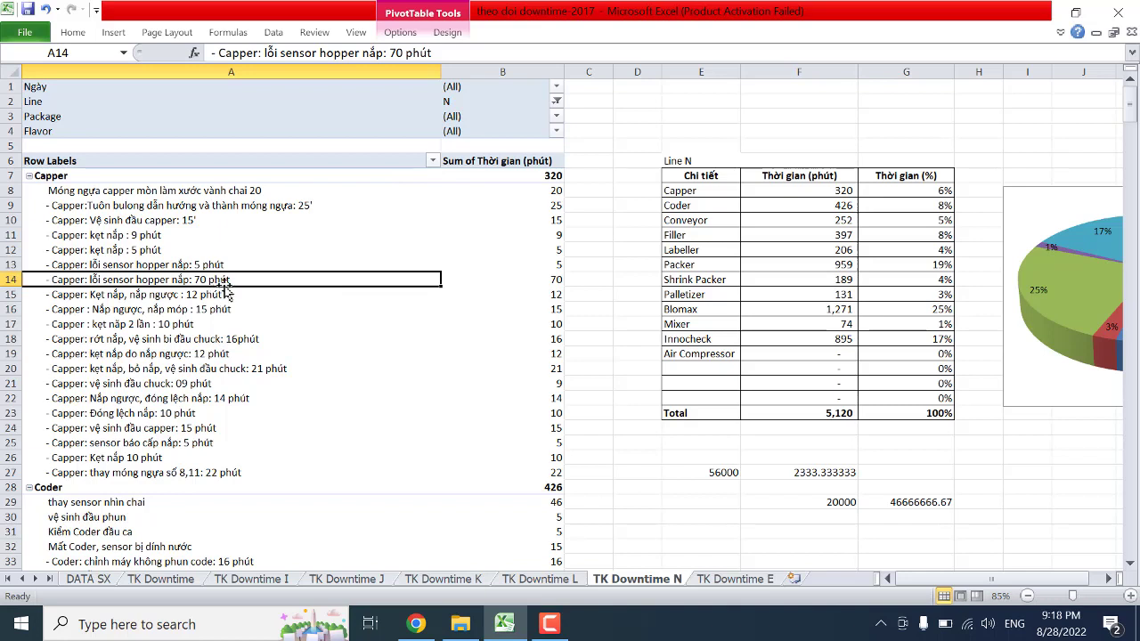
click(541, 280)
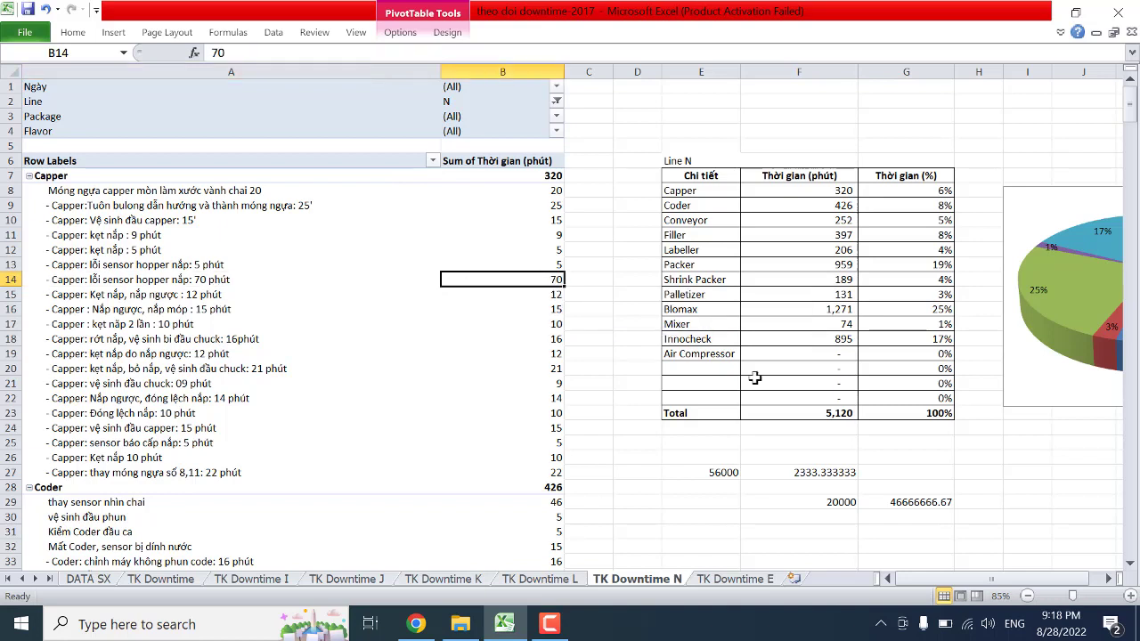
Step: Review the product in G29 together with its multiplier in F29 and the fault minutes in B14
click(923, 502)
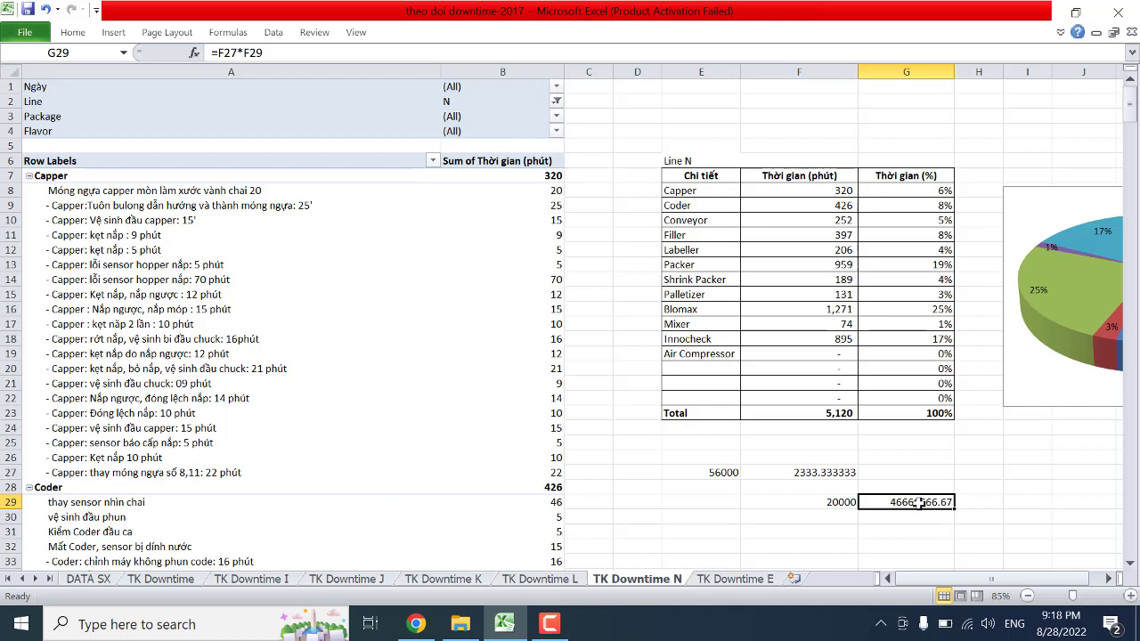
click(832, 501)
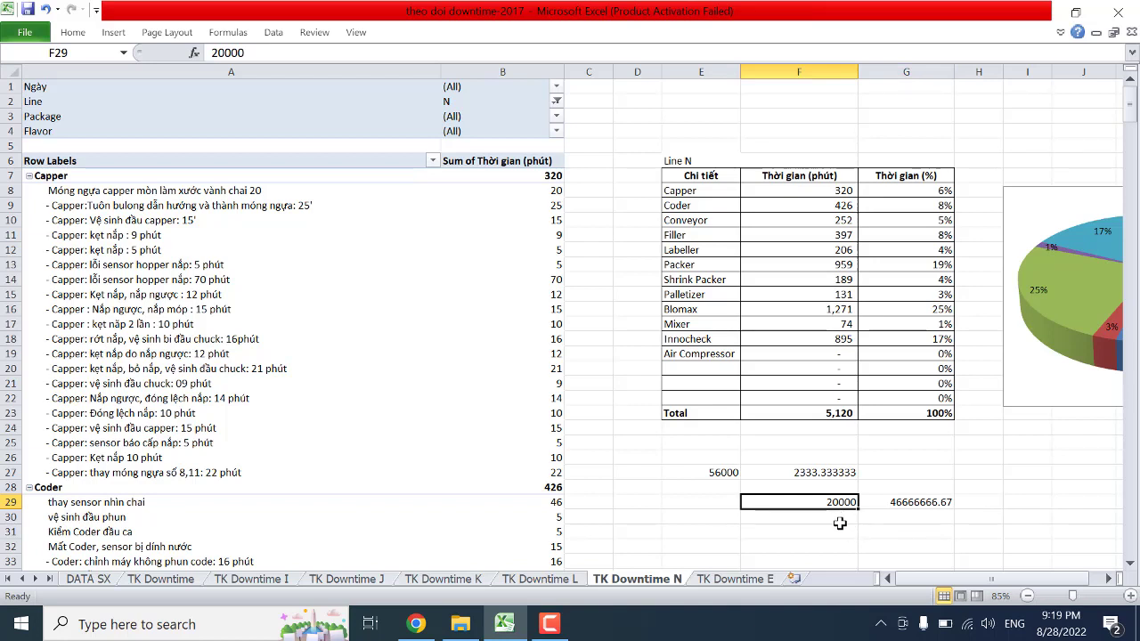
click(840, 519)
click(844, 501)
click(928, 502)
click(553, 278)
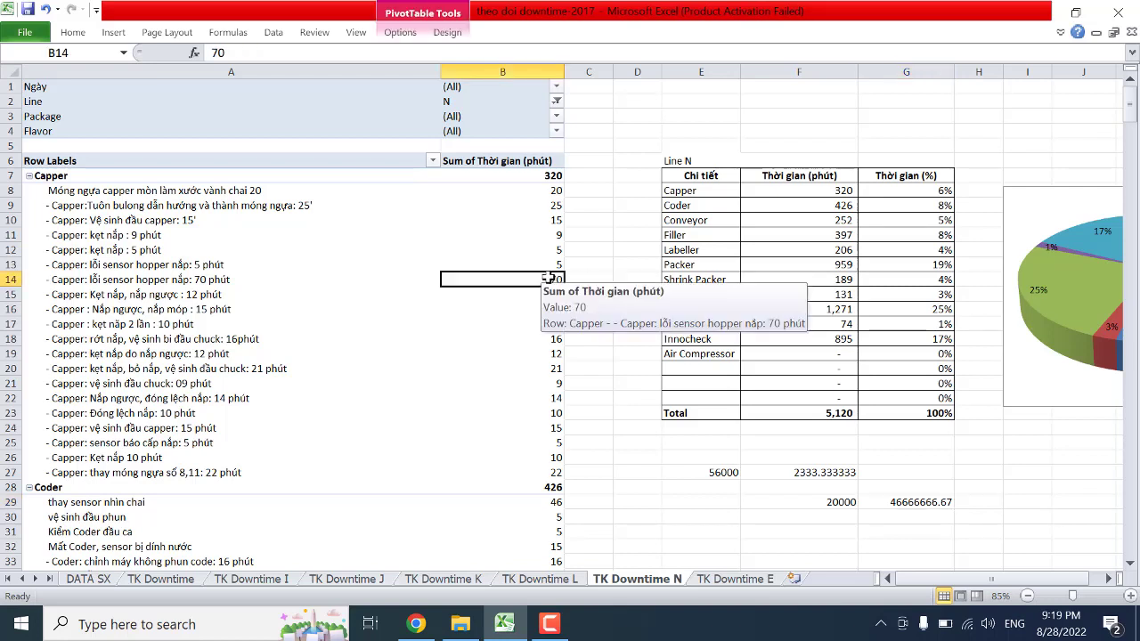
click(935, 503)
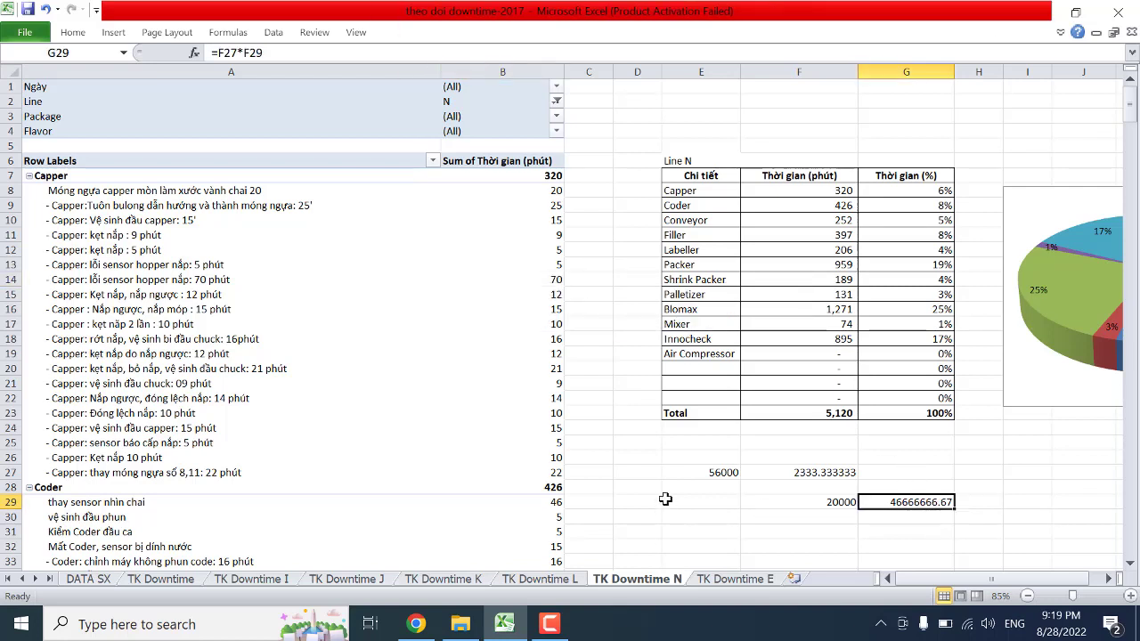
click(550, 627)
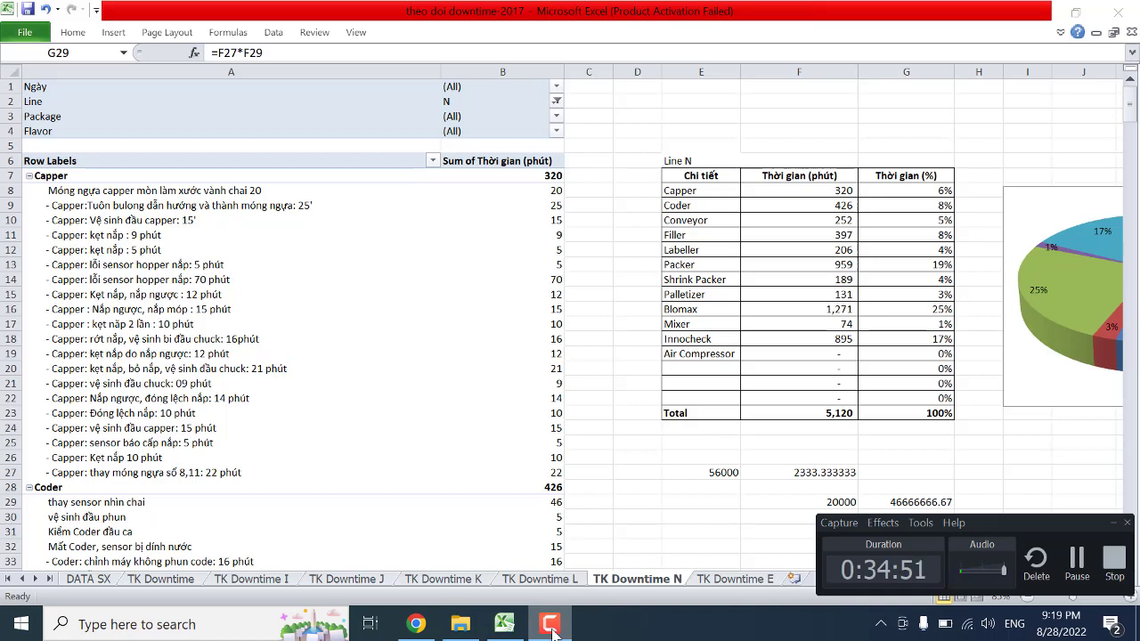
click(551, 630)
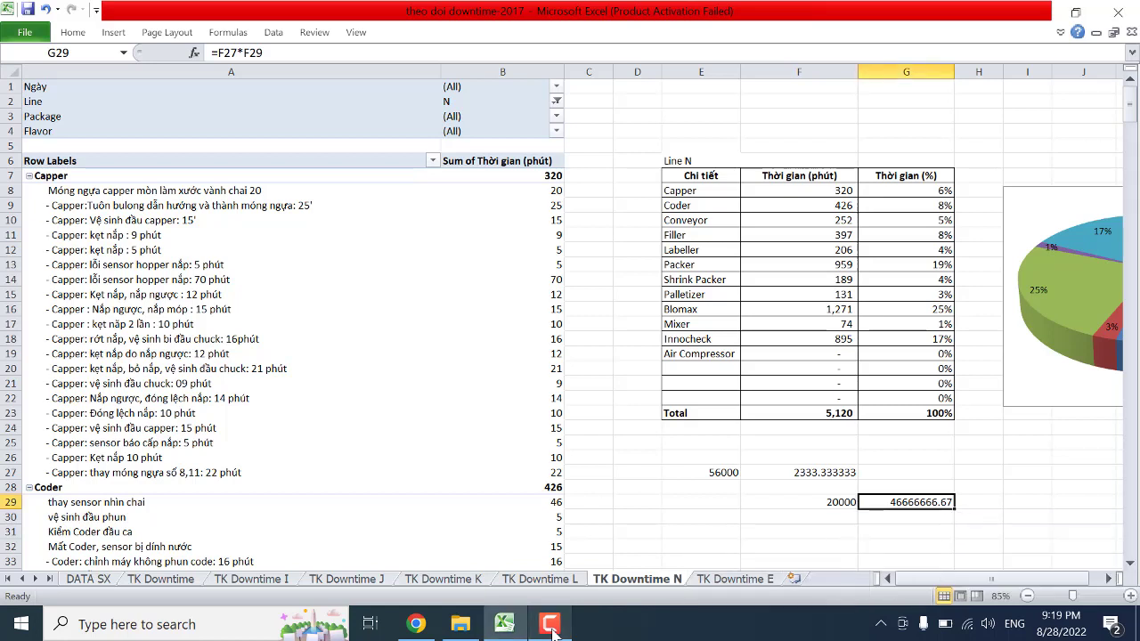
Step: Examine the whole hopper sensor fault record in row 14 and its minutes in B14
click(555, 276)
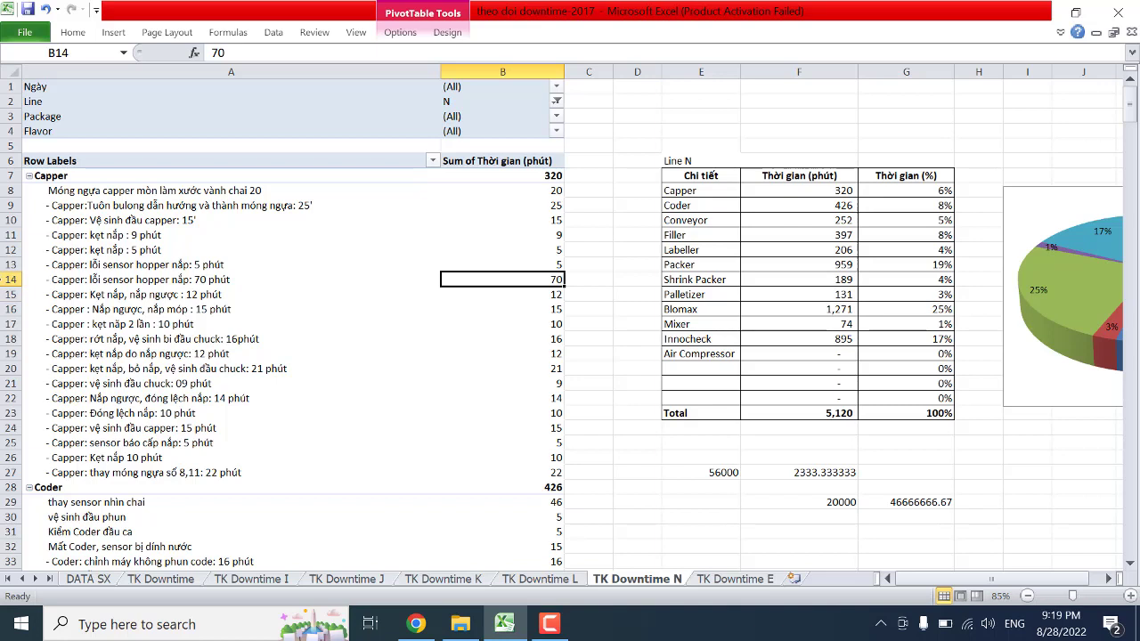
click(10, 278)
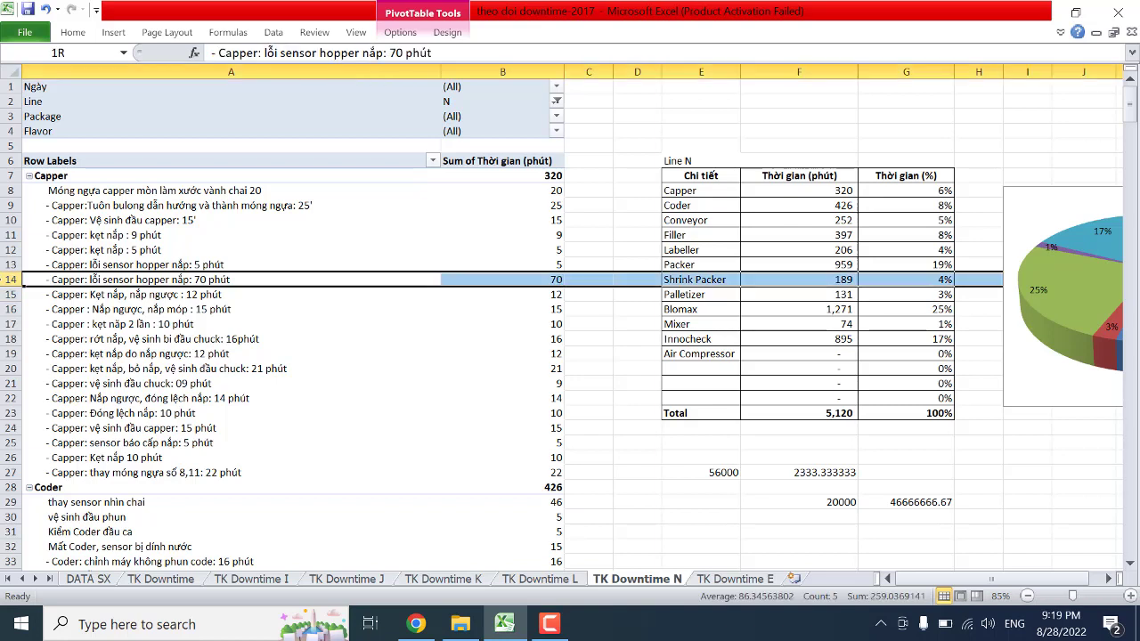
click(548, 276)
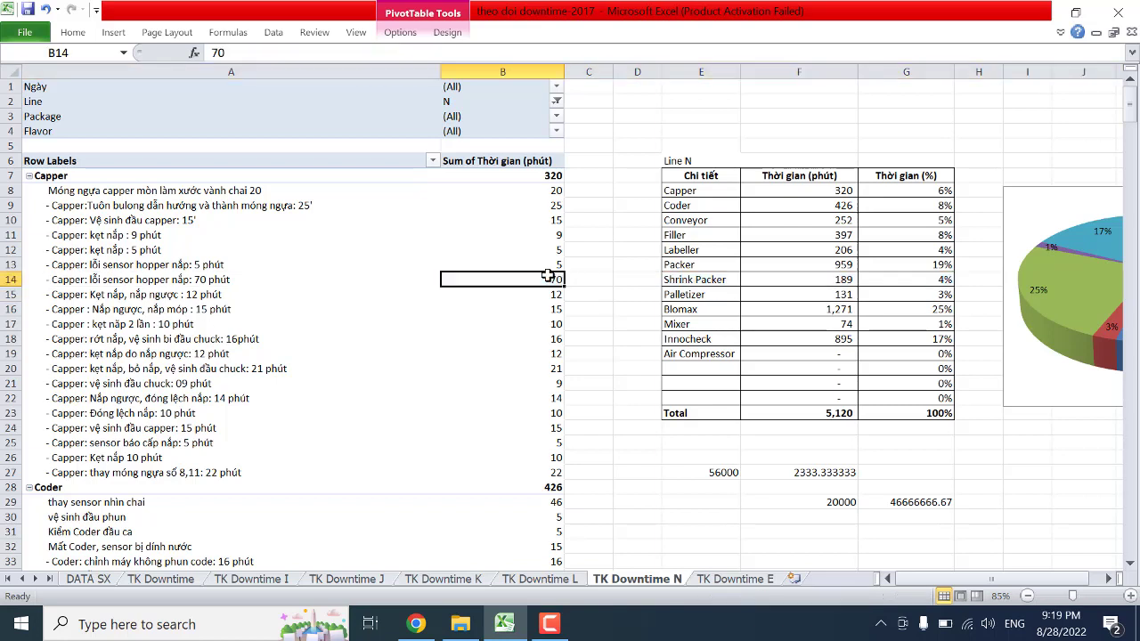
click(11, 279)
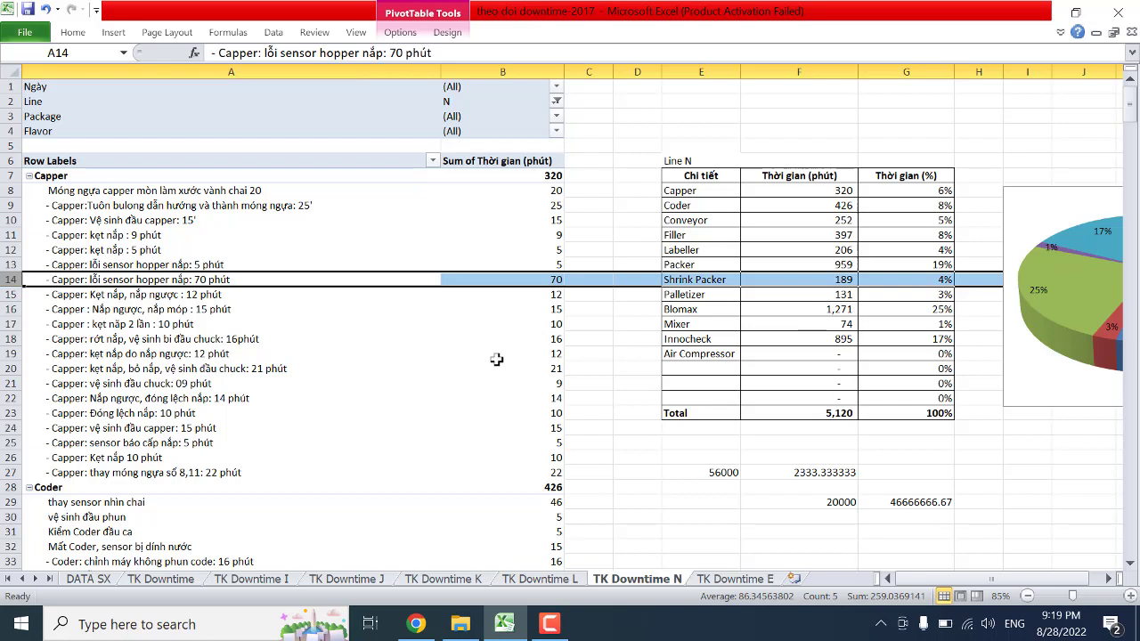
click(593, 279)
click(535, 279)
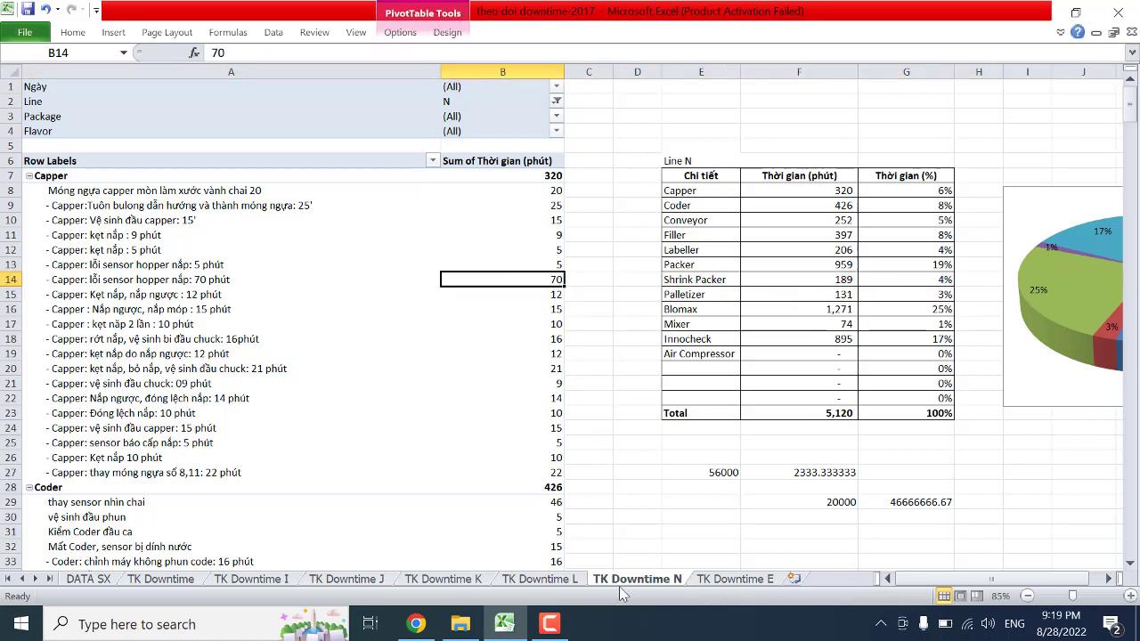
Step: Switch to Chrome and show the YouTube channel's About page
click(550, 622)
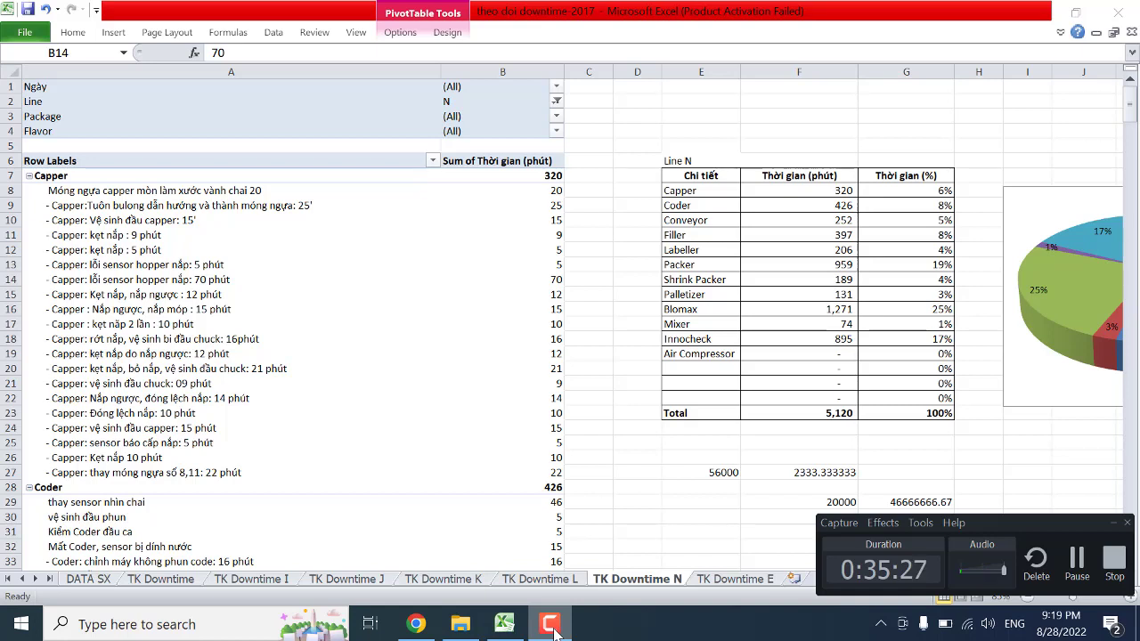
click(418, 626)
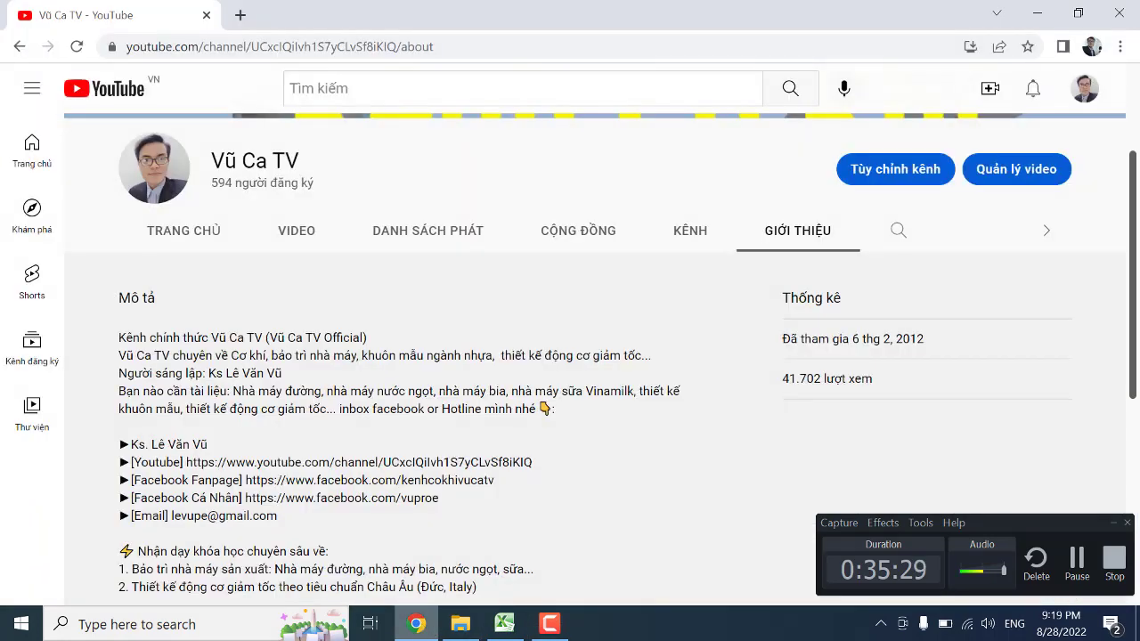
Step: Switch to Excel and review the Capper and Coder downtime records on the TK Downtime N sheet
scroll(430, 445, down, 2)
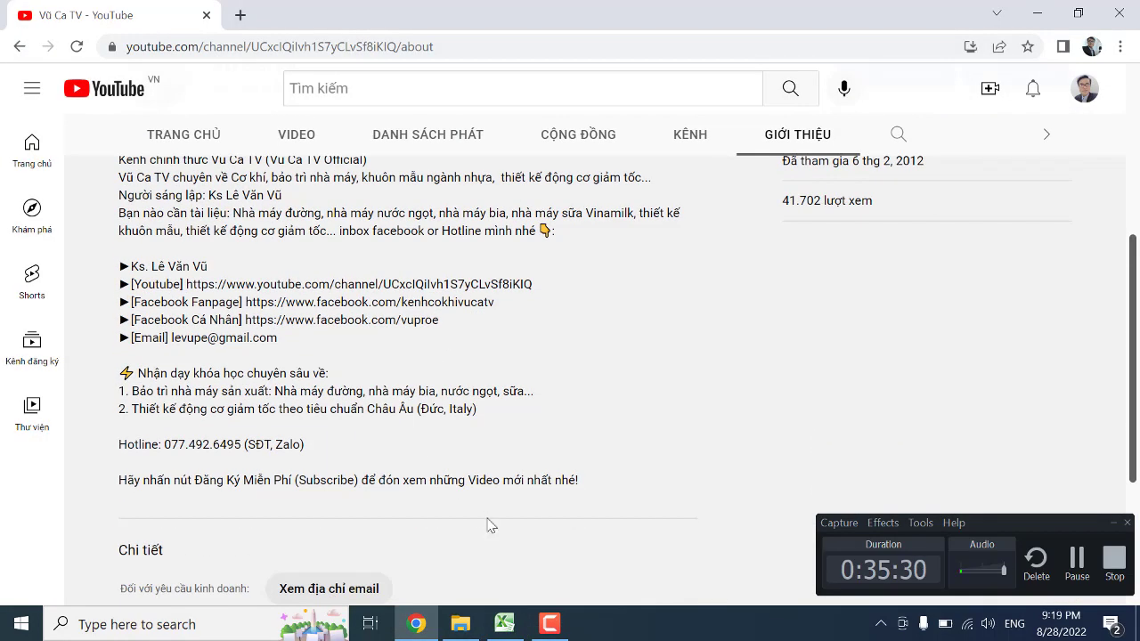
click(504, 625)
scroll(410, 434, down, 2)
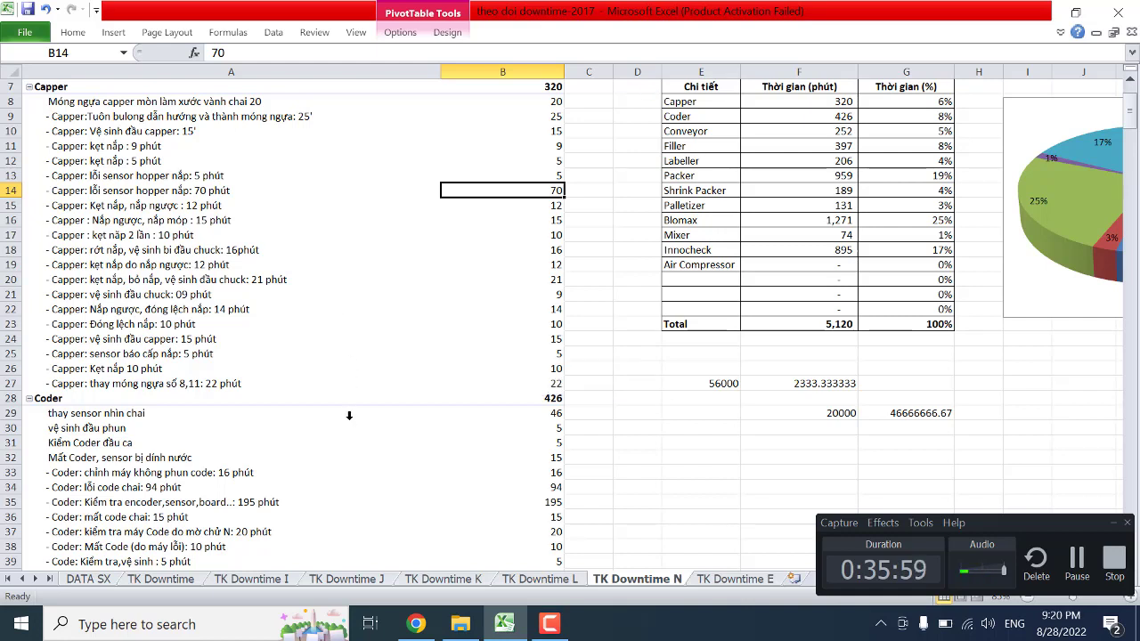
Step: Switch to Chrome and highlight the personal Facebook link and the hotline number in the channel description
mouse_move(416, 626)
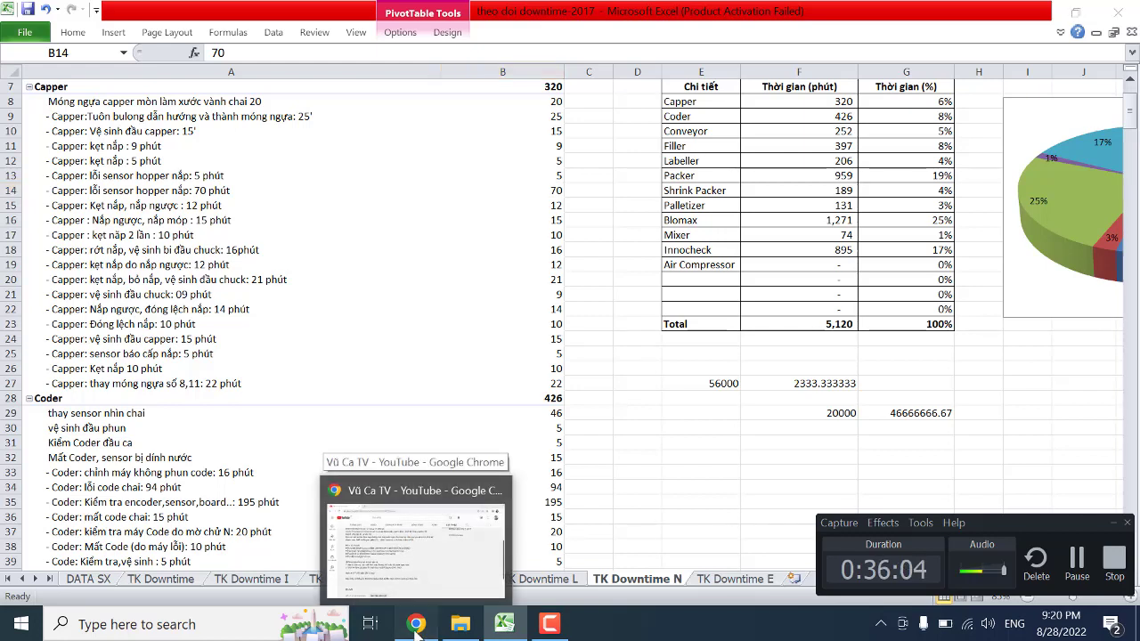
click(415, 625)
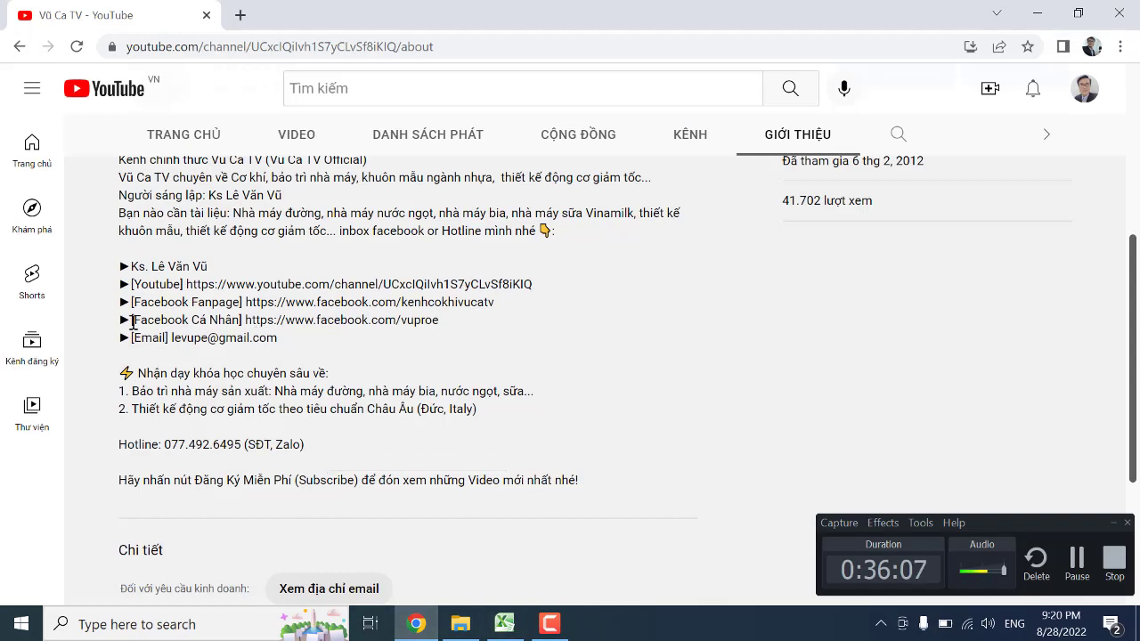
drag(131, 319, 478, 329)
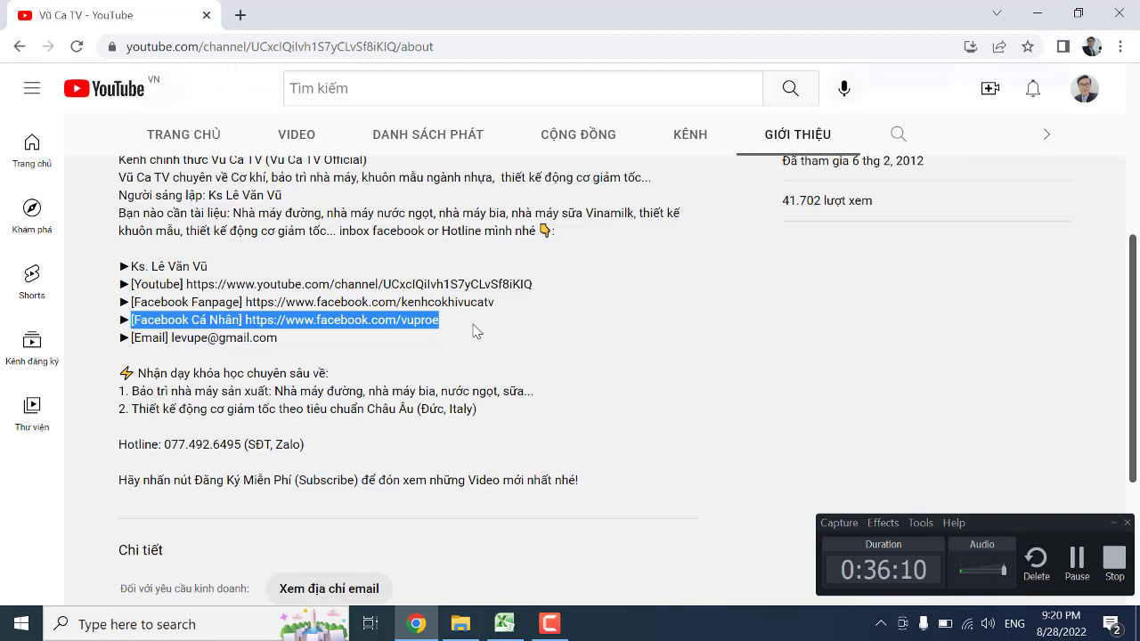
drag(161, 444, 339, 454)
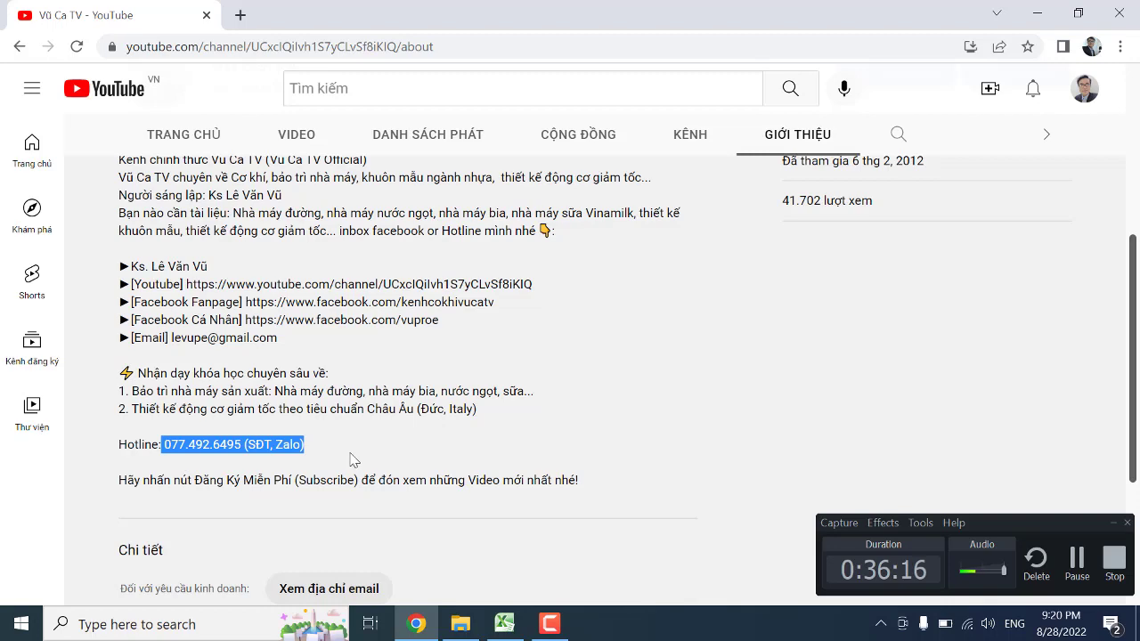
Step: Look over the channel's About page, from the banner and channel header to the course list and contact details
scroll(350, 459, up, 1)
scroll(350, 460, up, 2)
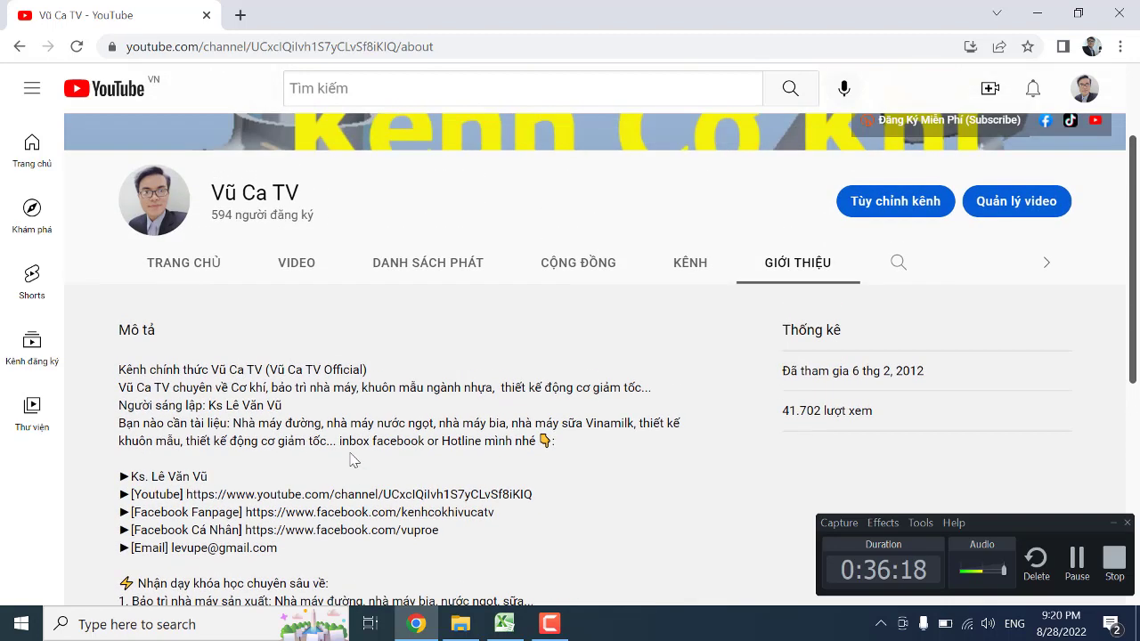
scroll(350, 459, down, 2)
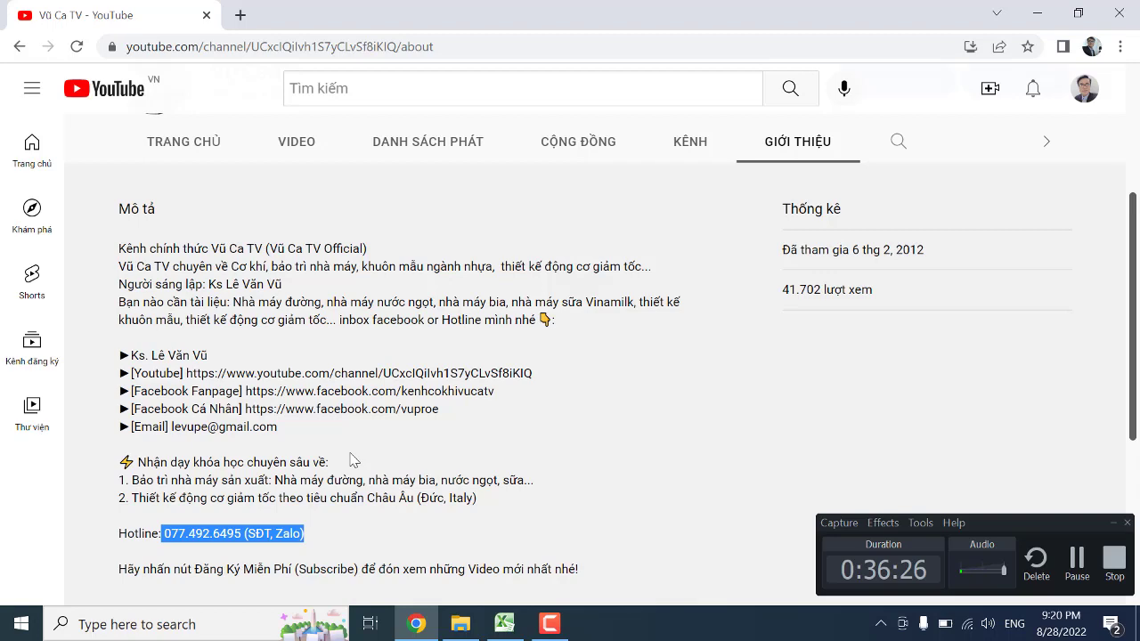
scroll(350, 460, up, 3)
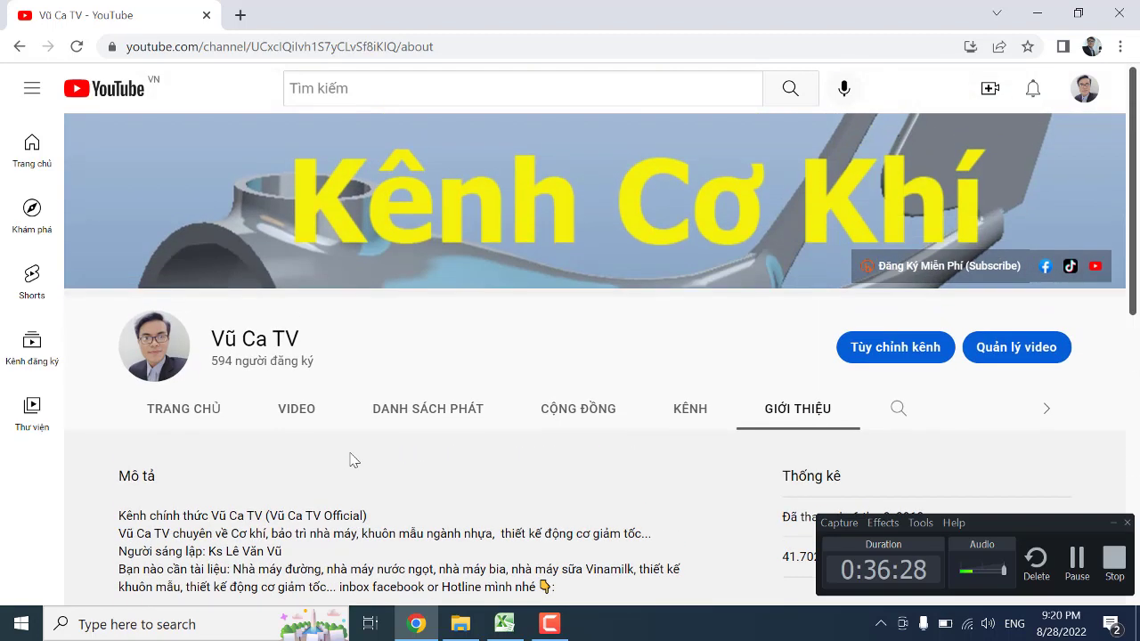
scroll(350, 460, down, 4)
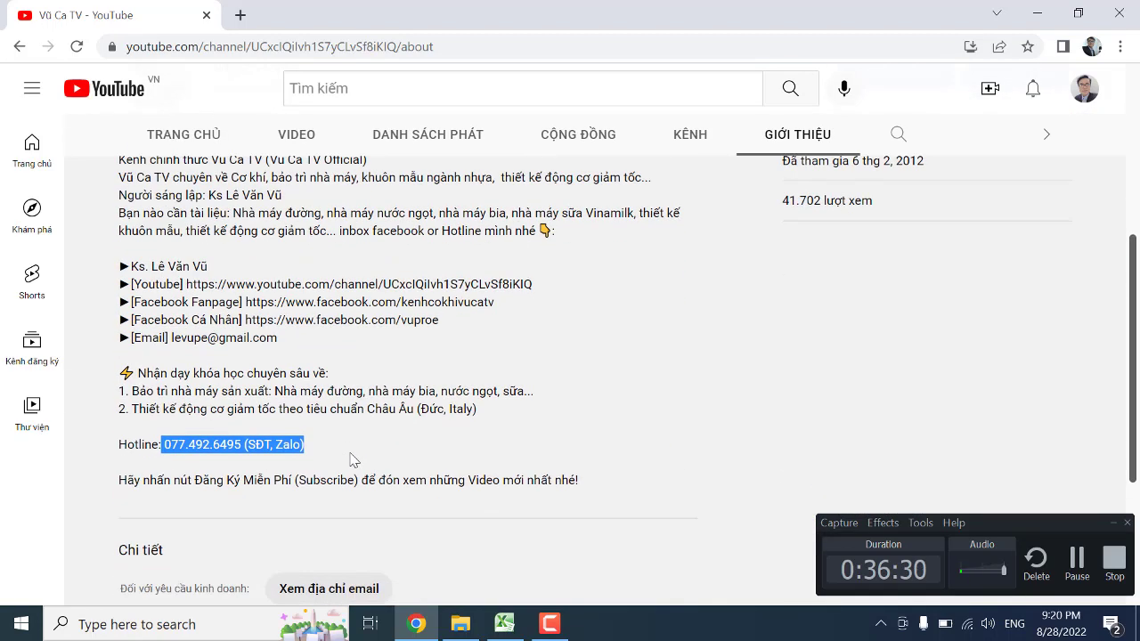
scroll(350, 459, up, 2)
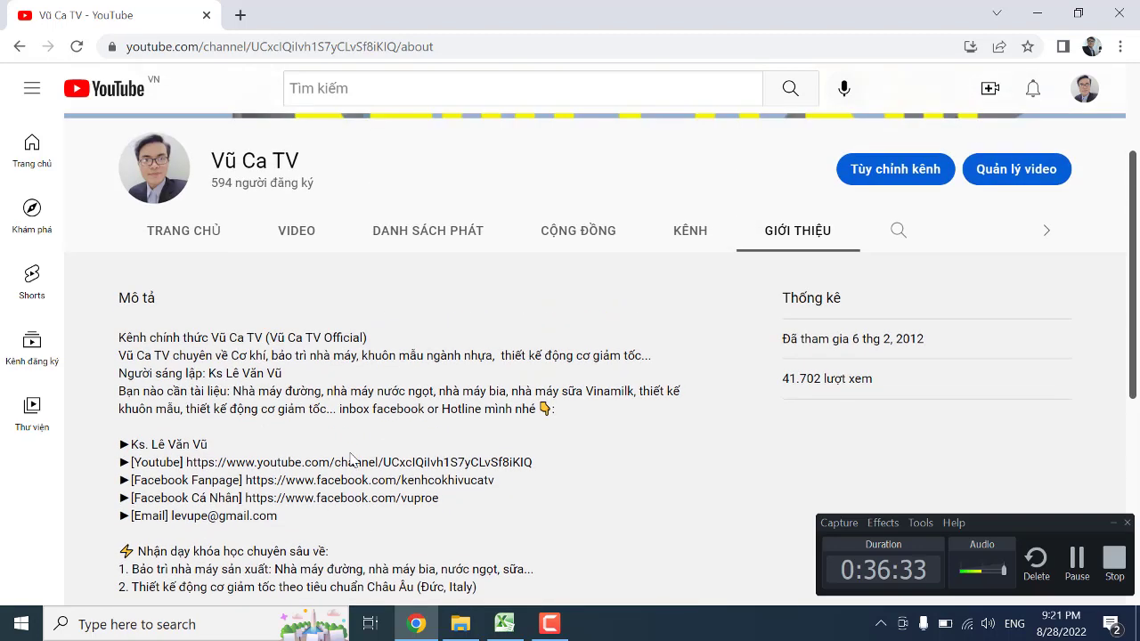
scroll(350, 459, down, 1)
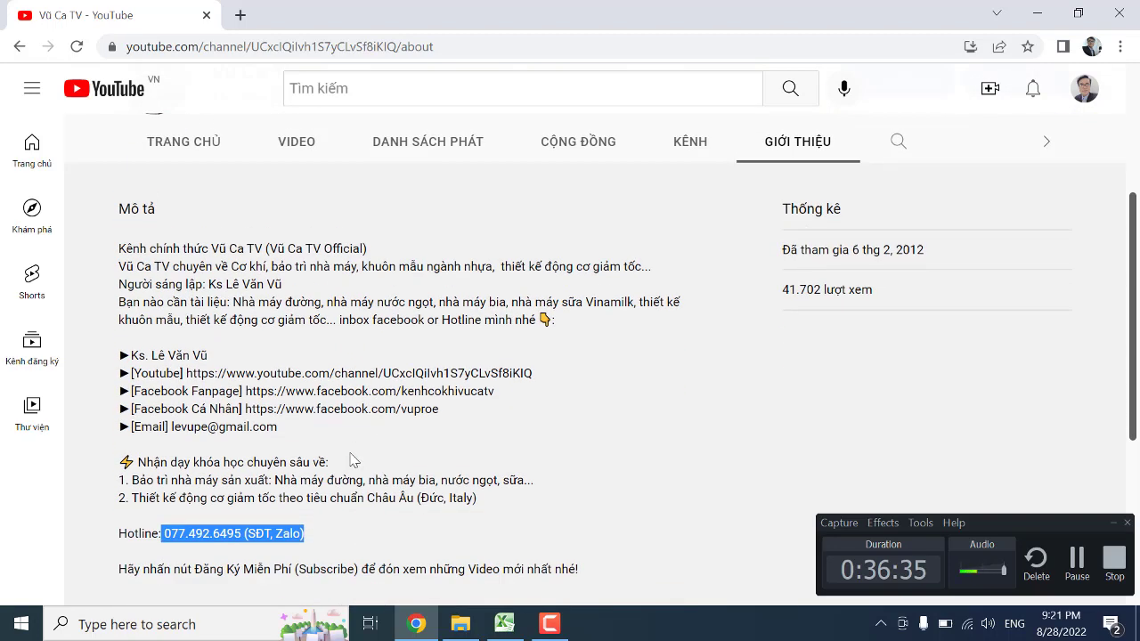
scroll(422, 442, up, 3)
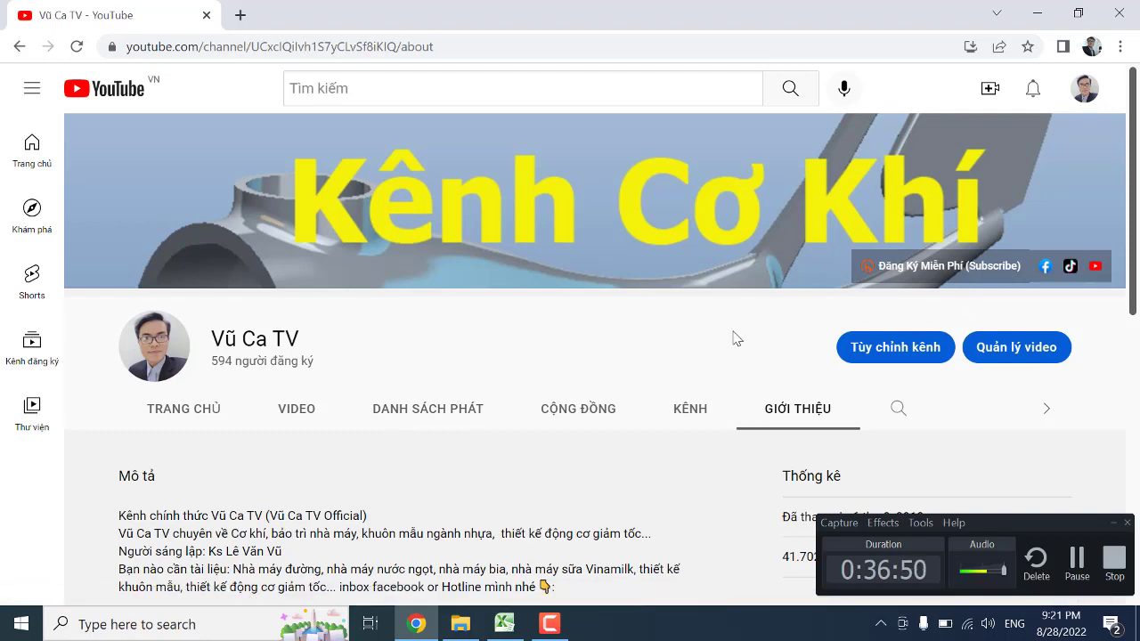
scroll(659, 381, down, 3)
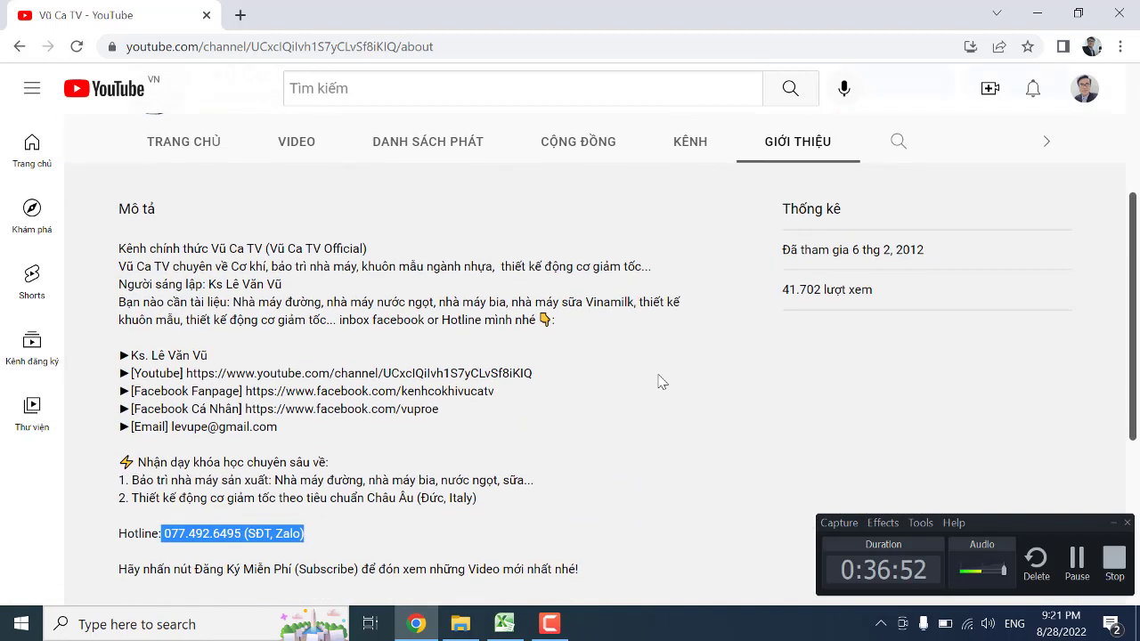
scroll(661, 381, down, 1)
scroll(658, 381, up, 4)
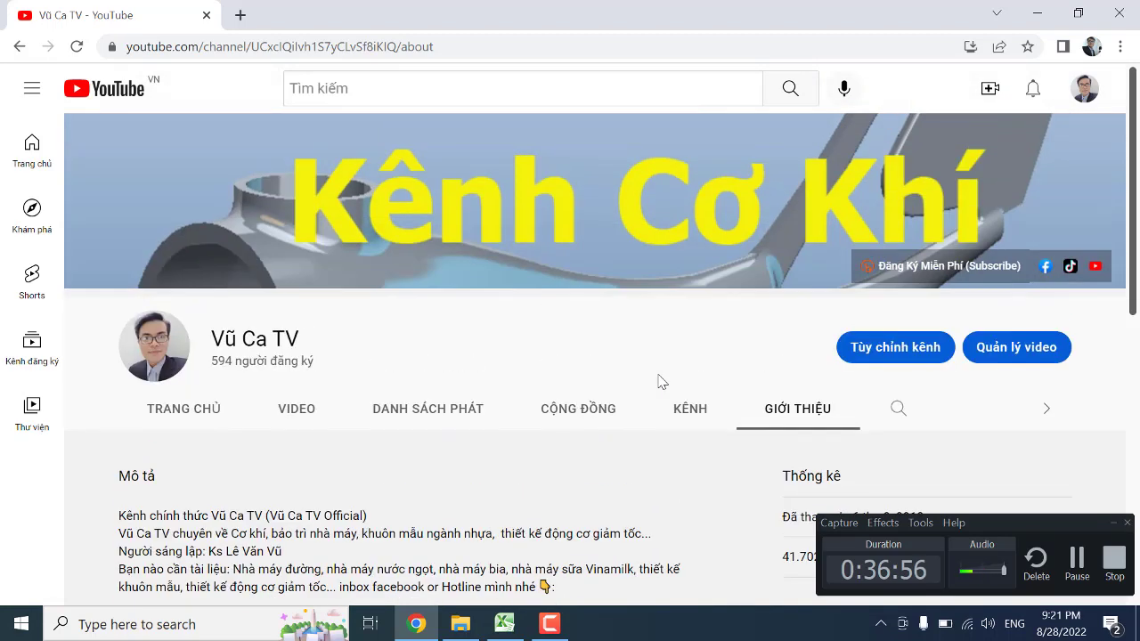
scroll(637, 360, down, 2)
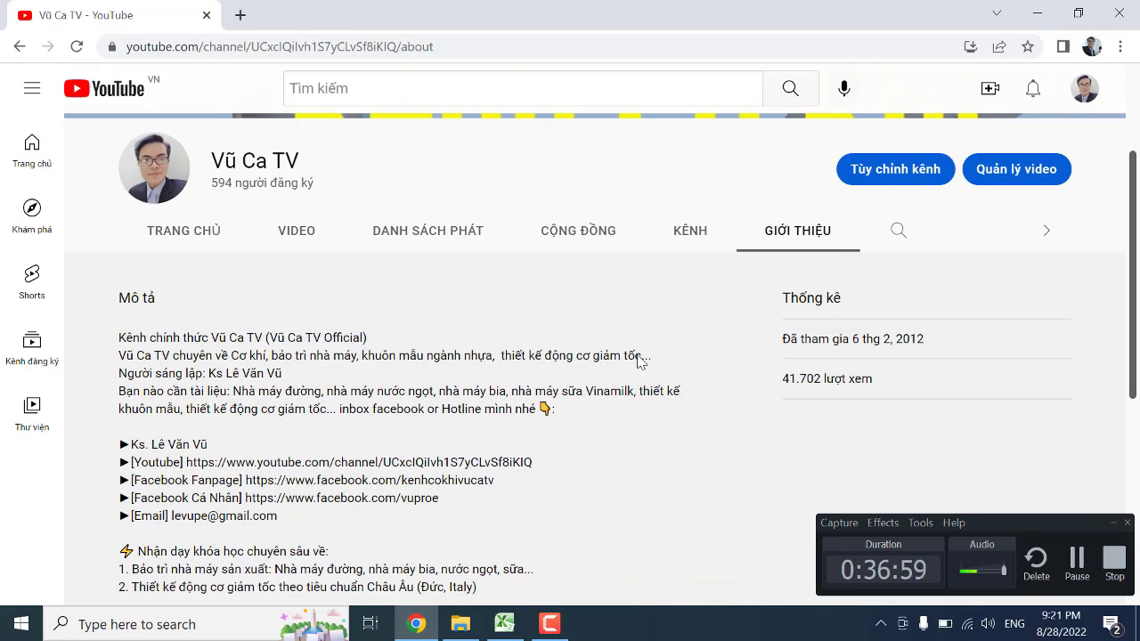